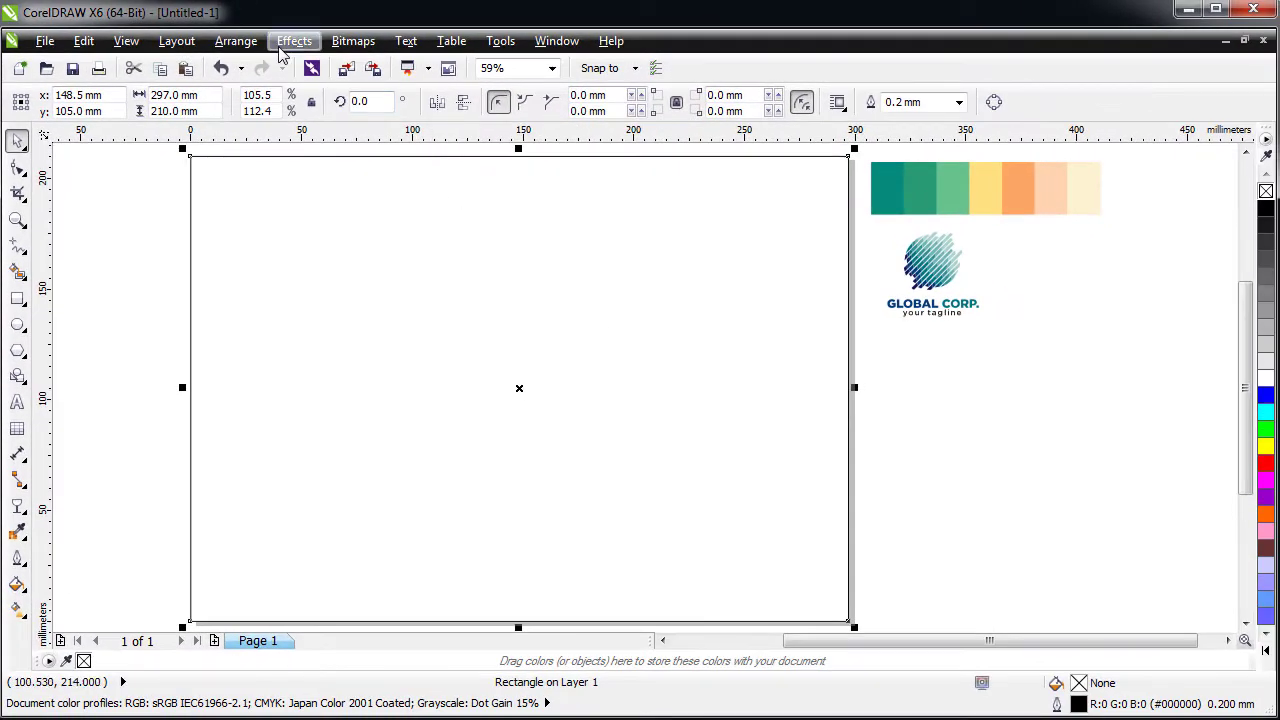
- Apply a 1-step inside contour with a 5 mm offset to the page-sized rectangle
{"action": "left_click", "coordinate": [293, 41]}
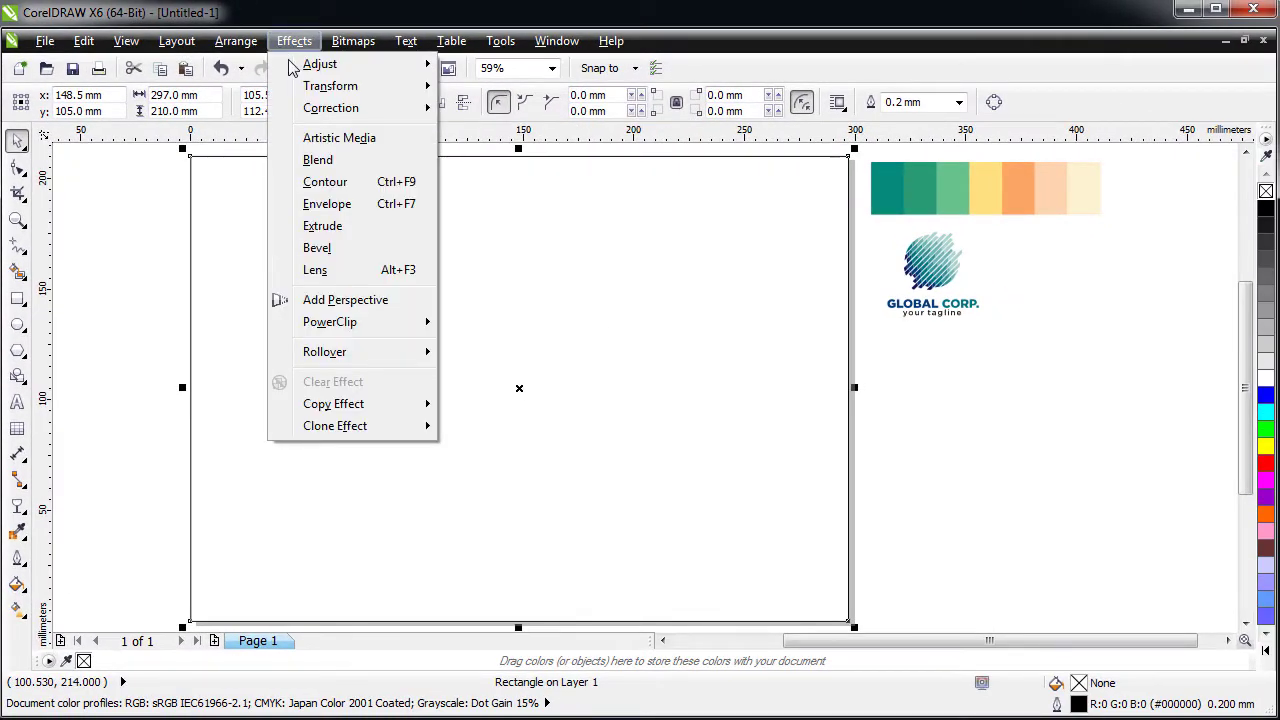
{"action": "left_click", "coordinate": [318, 181]}
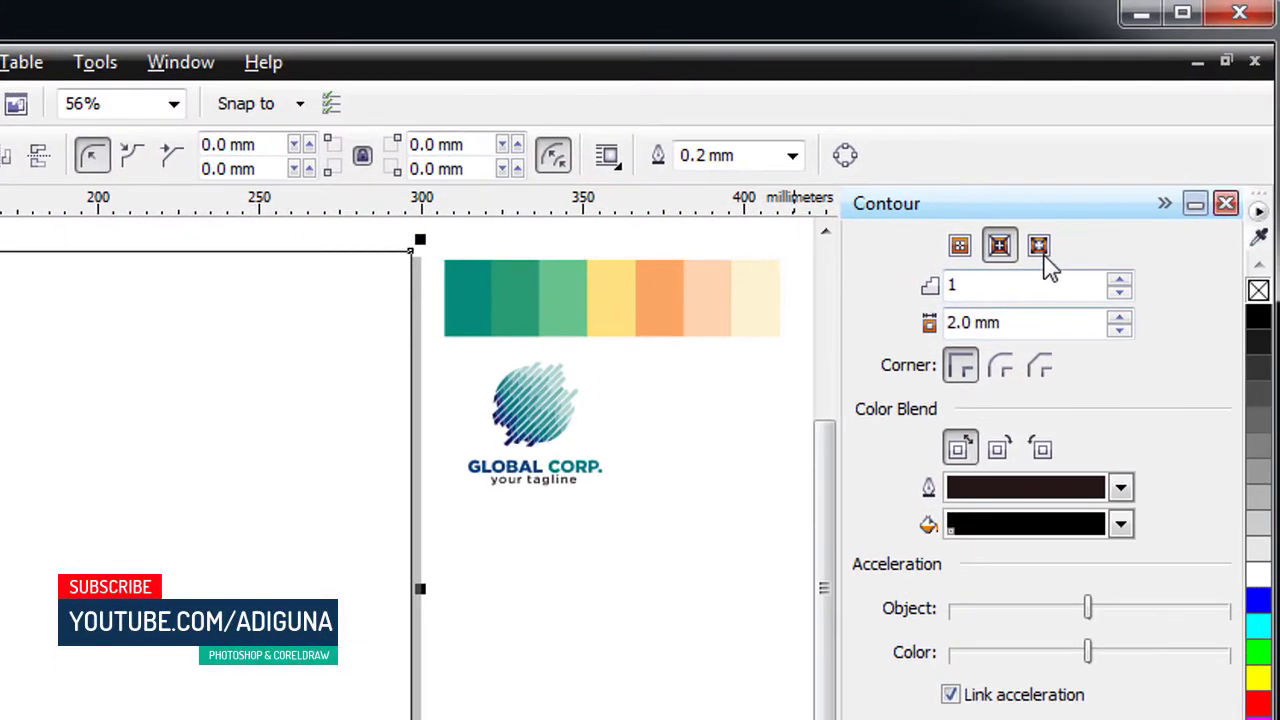
{"action": "left_click", "coordinate": [1120, 162]}
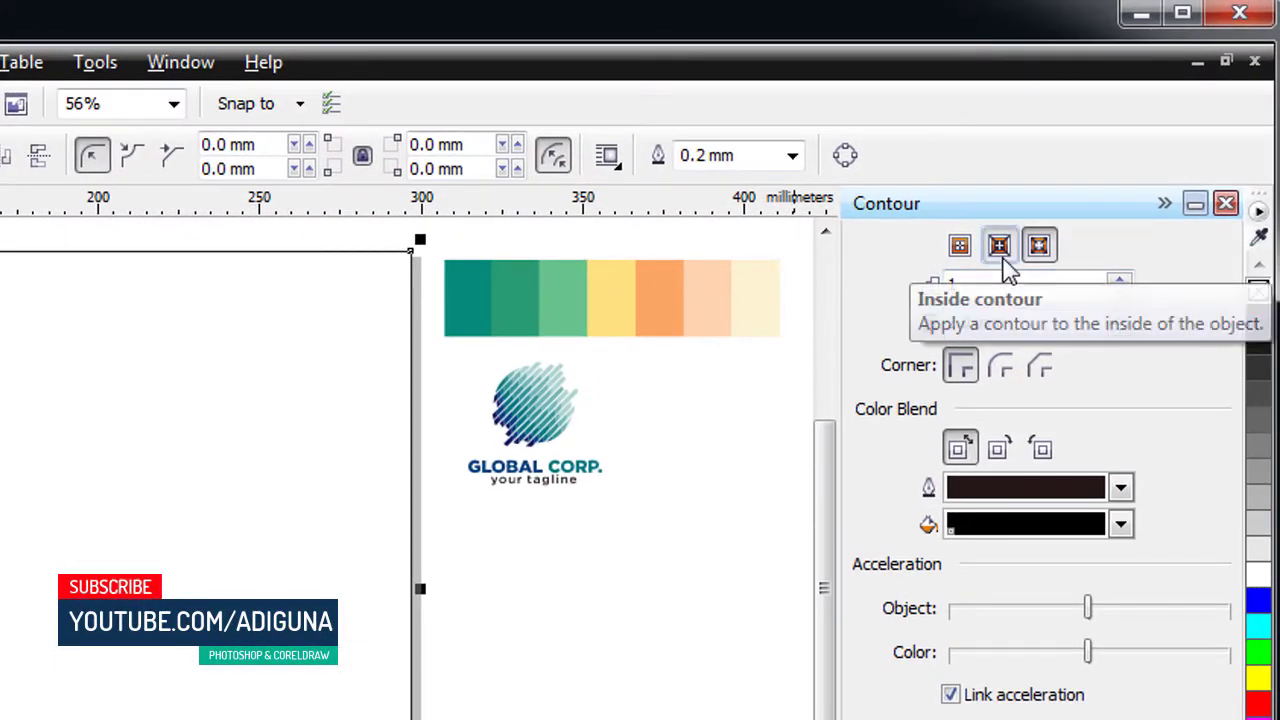
{"action": "left_click", "coordinate": [999, 245]}
{"action": "left_click_drag", "start_coordinate": [1028, 329], "coordinate": [930, 330]}
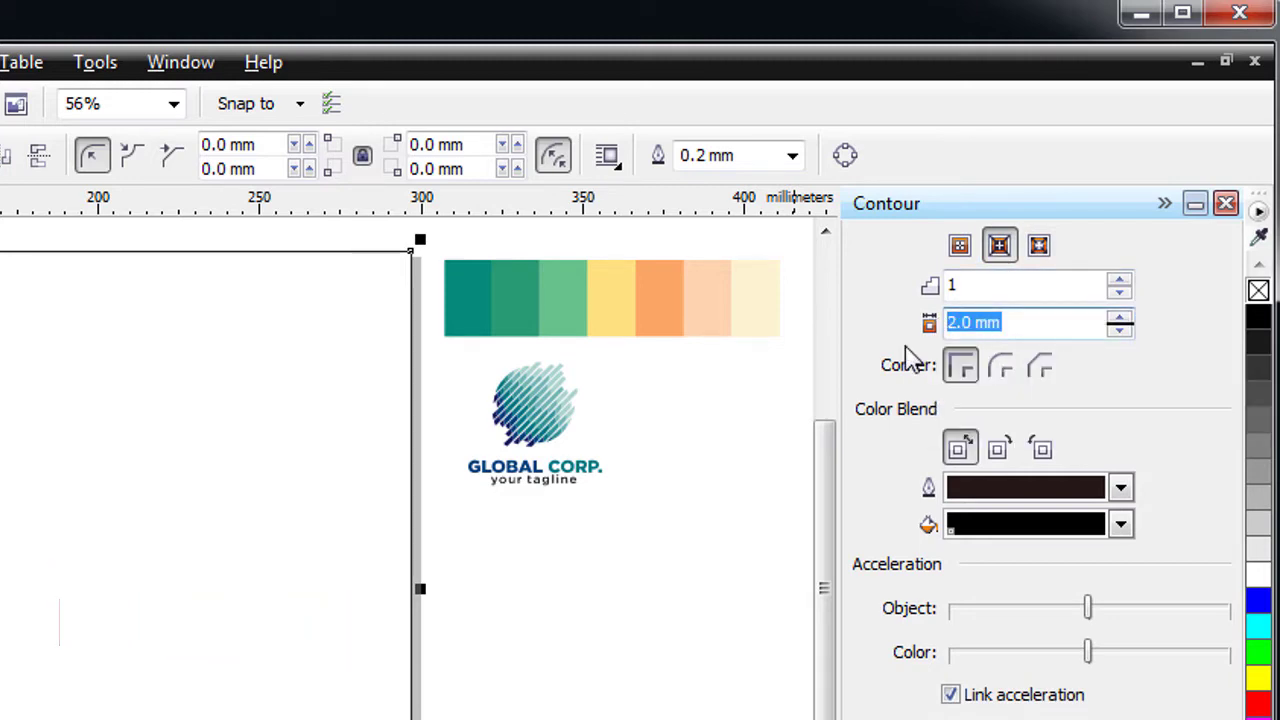
{"action": "type", "text": "5"}
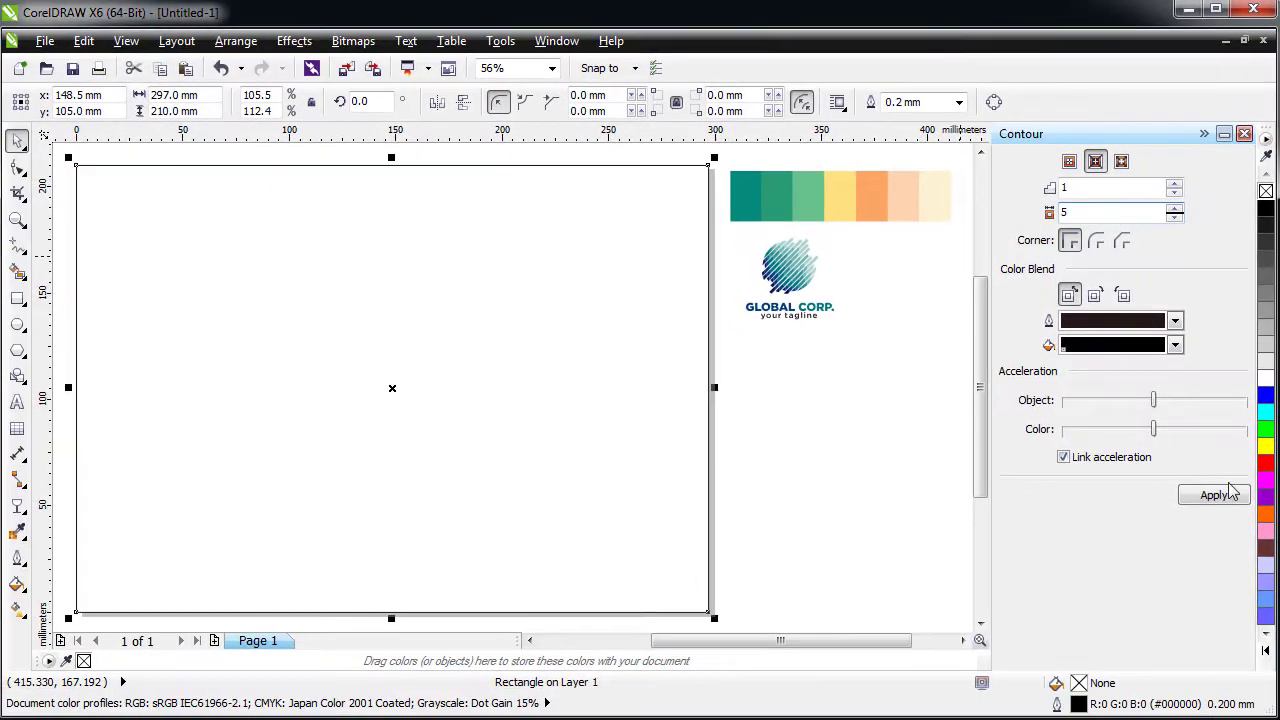
{"action": "left_click", "coordinate": [1179, 719]}
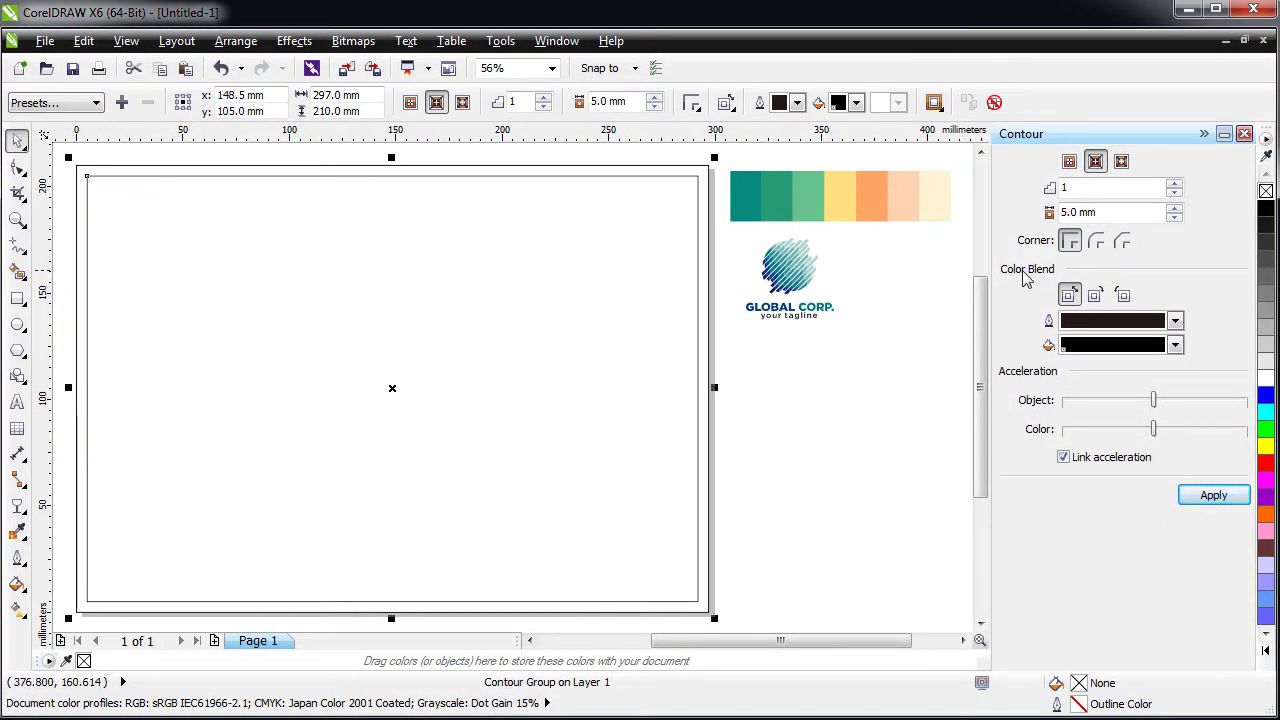
- Raise the inside contour offset to 6 mm
{"action": "left_click", "coordinate": [655, 98]}
{"action": "left_click", "coordinate": [655, 98]}
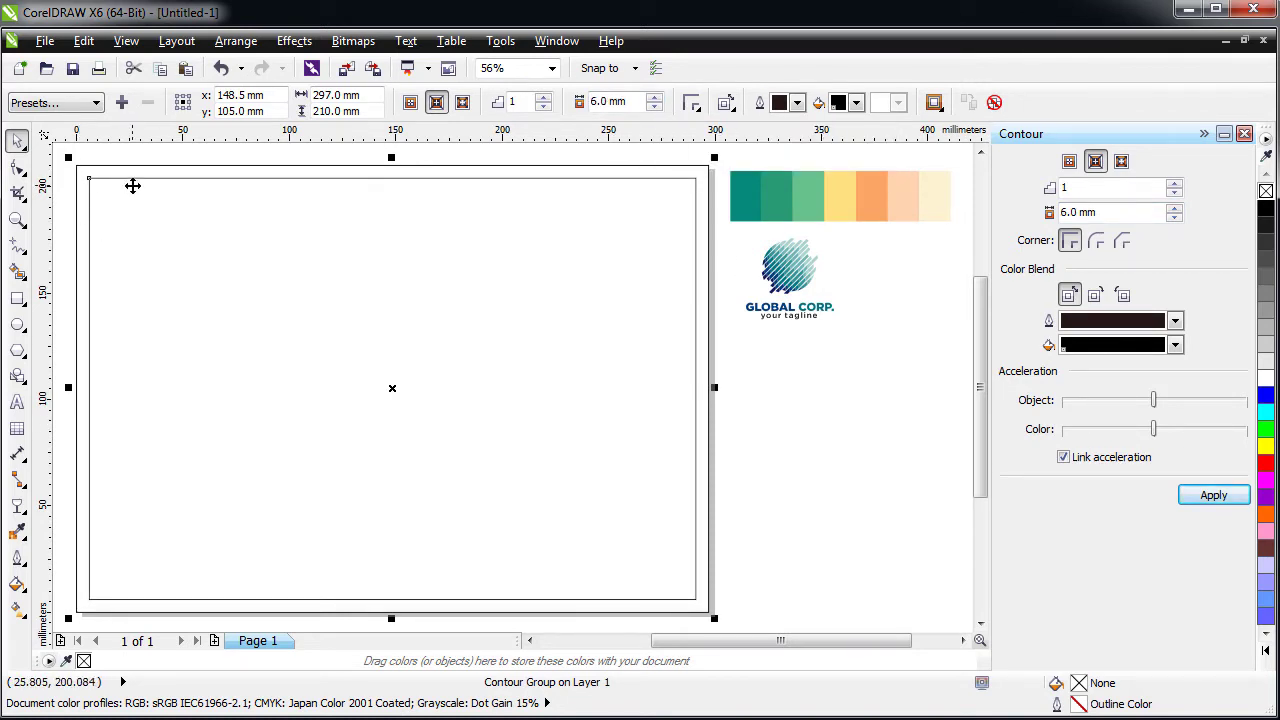
{"action": "right_click", "coordinate": [370, 183]}
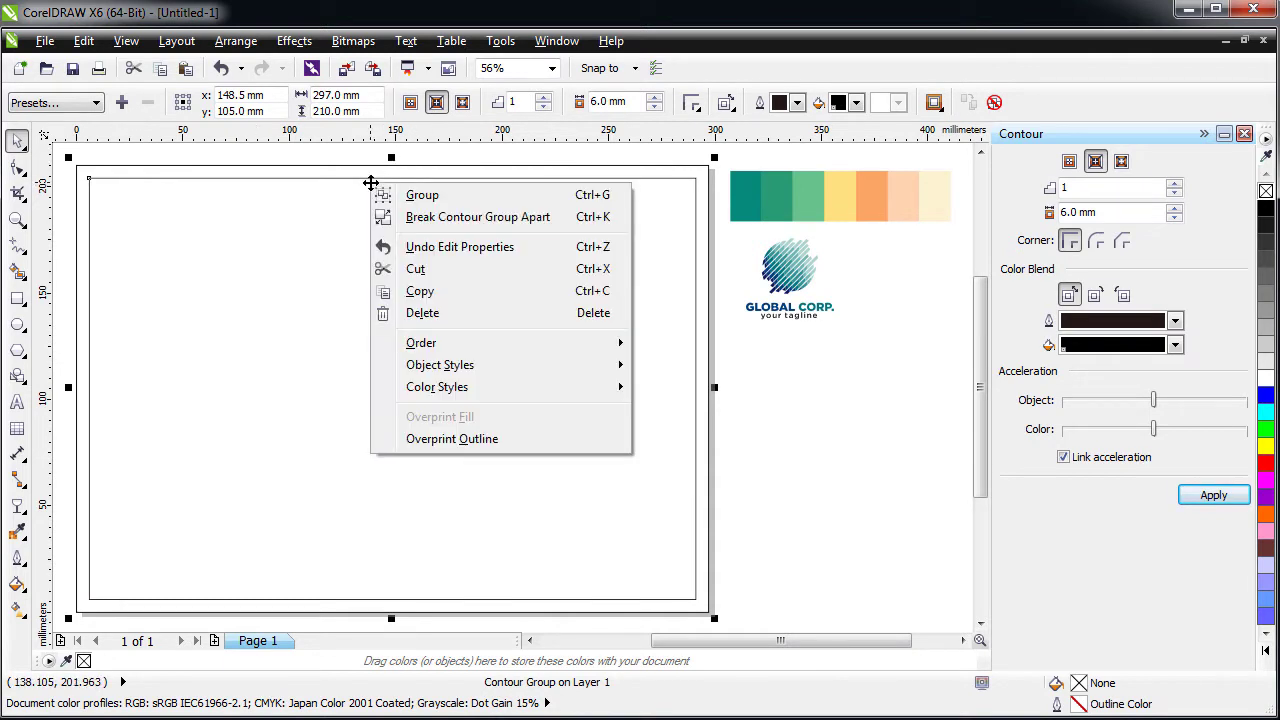
- Break the contour group apart and remove the outer page-sized rectangle
{"action": "left_click", "coordinate": [457, 217]}
{"action": "left_click", "coordinate": [177, 286]}
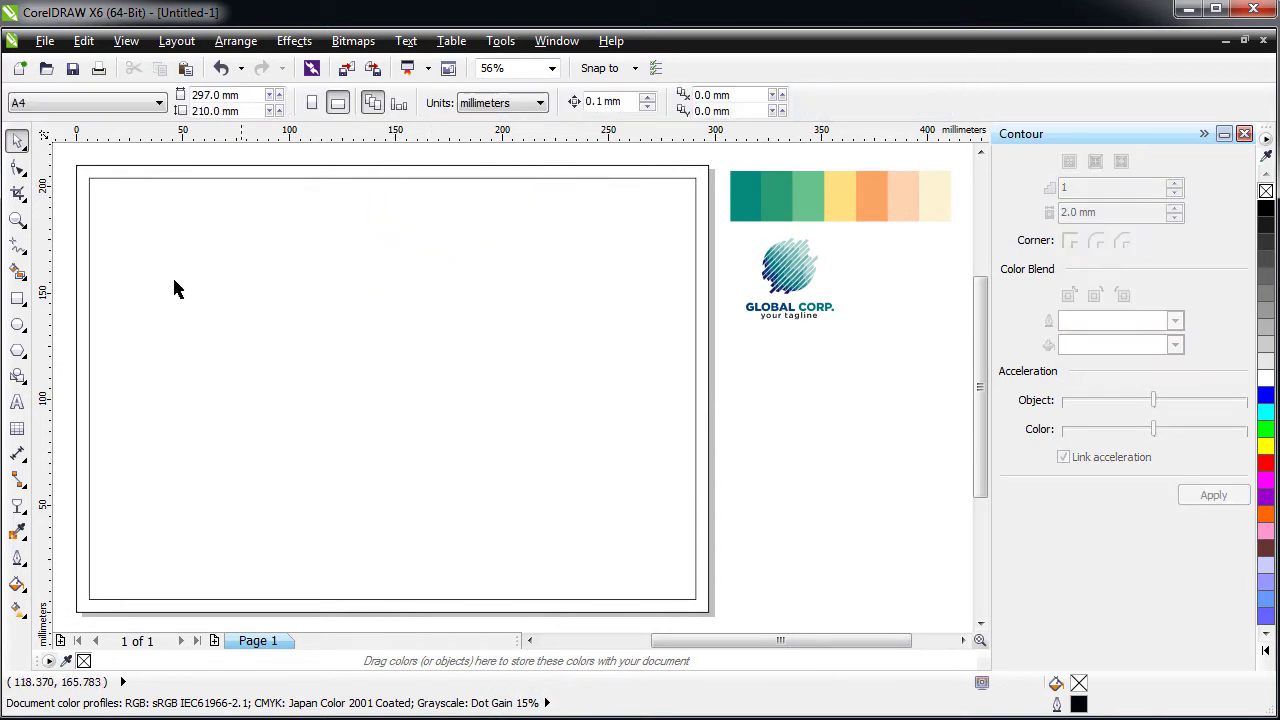
{"action": "left_click", "coordinate": [86, 181]}
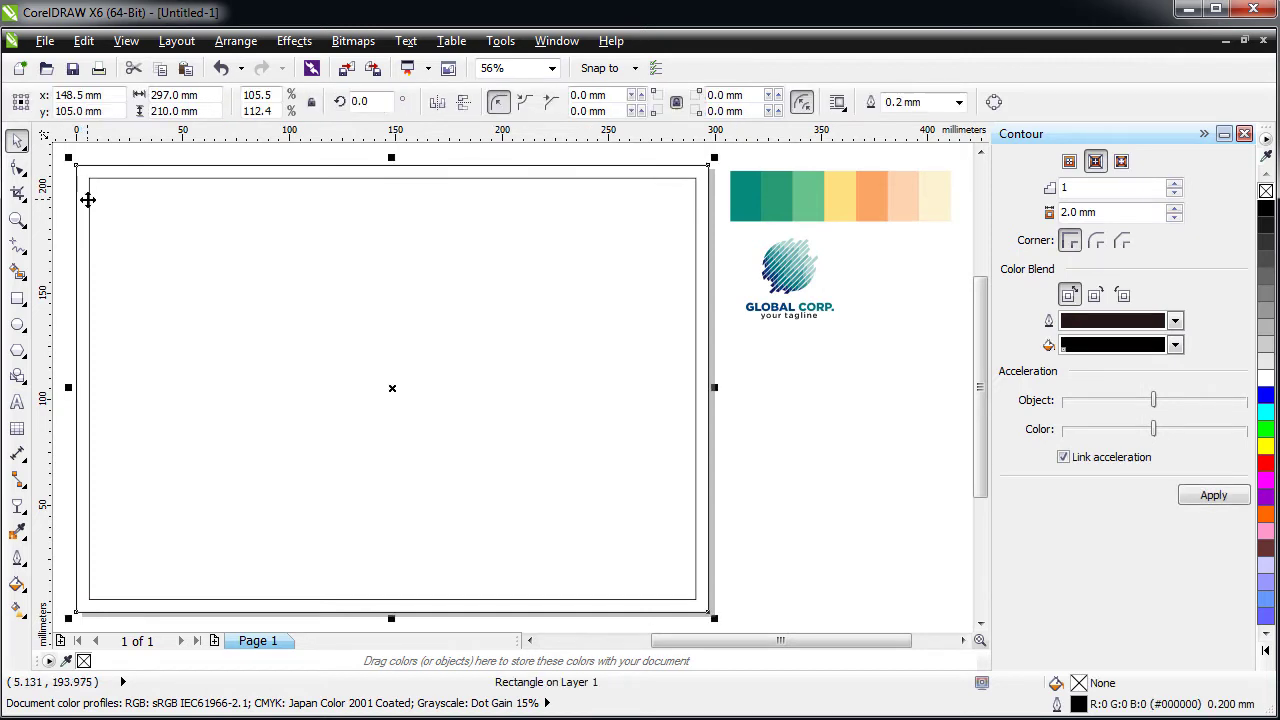
{"action": "key", "text": "Escape"}
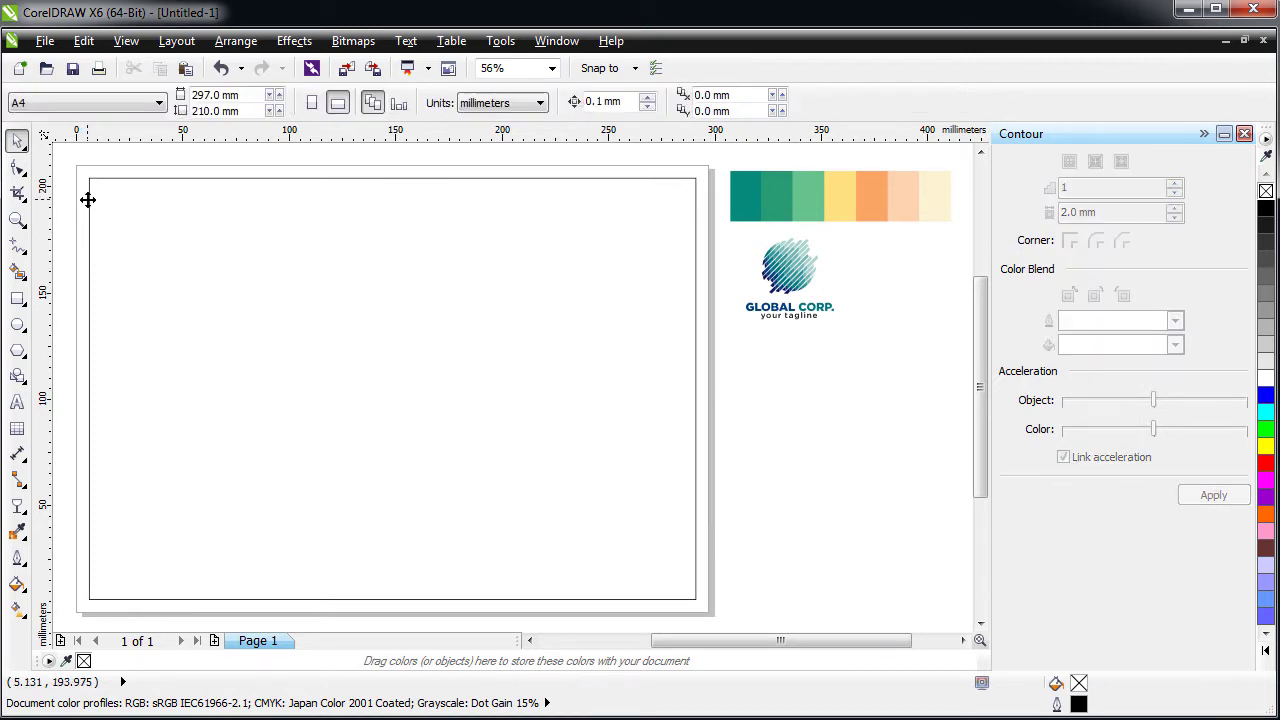
- Paste a copy of the inner border and squash it into a 58 mm-high top strip
{"action": "right_click", "coordinate": [749, 406]}
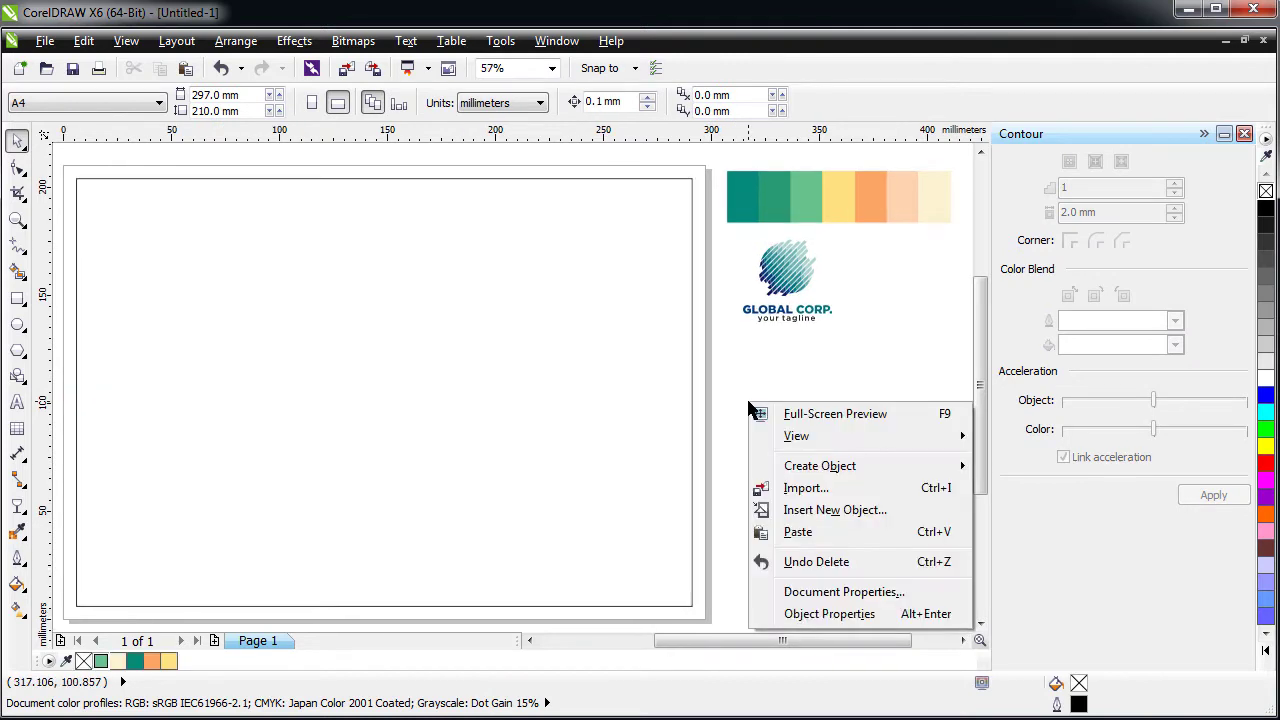
{"action": "left_click", "coordinate": [798, 531]}
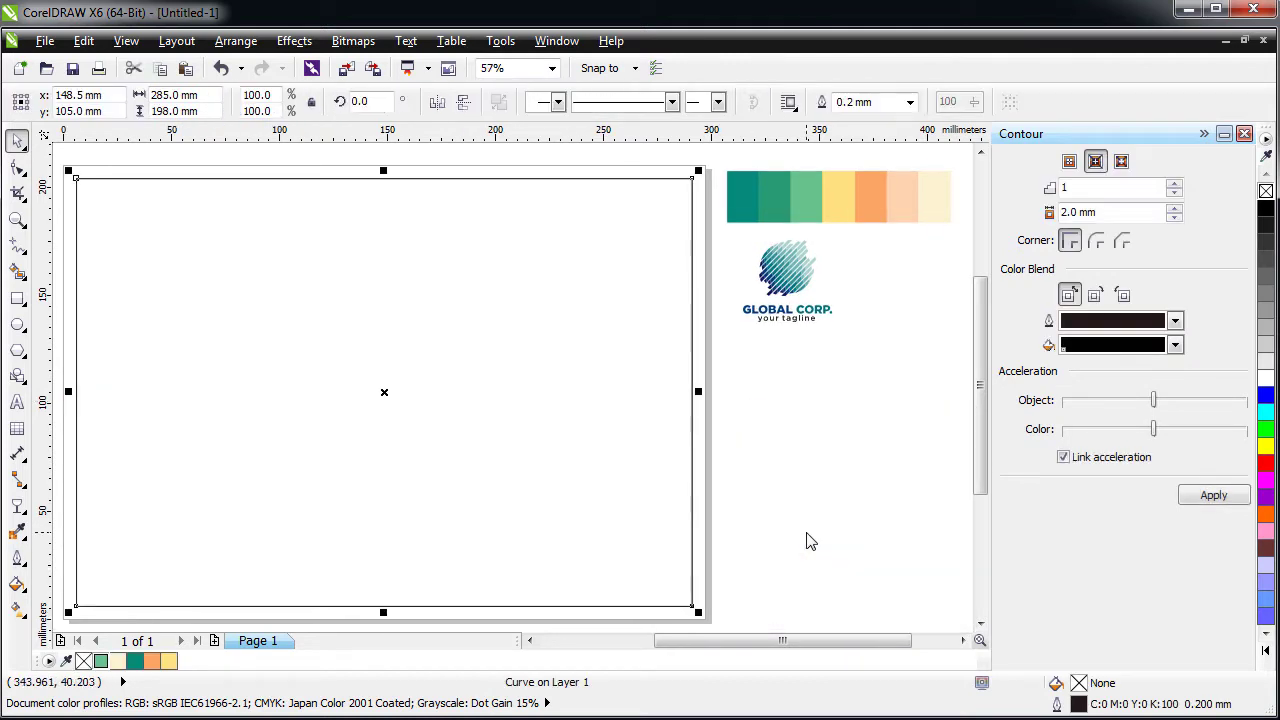
{"action": "left_click_drag", "start_coordinate": [386, 611], "coordinate": [490, 313]}
{"action": "scroll", "coordinate": [270, 372], "scroll_direction": "down", "scroll_amount": 2}
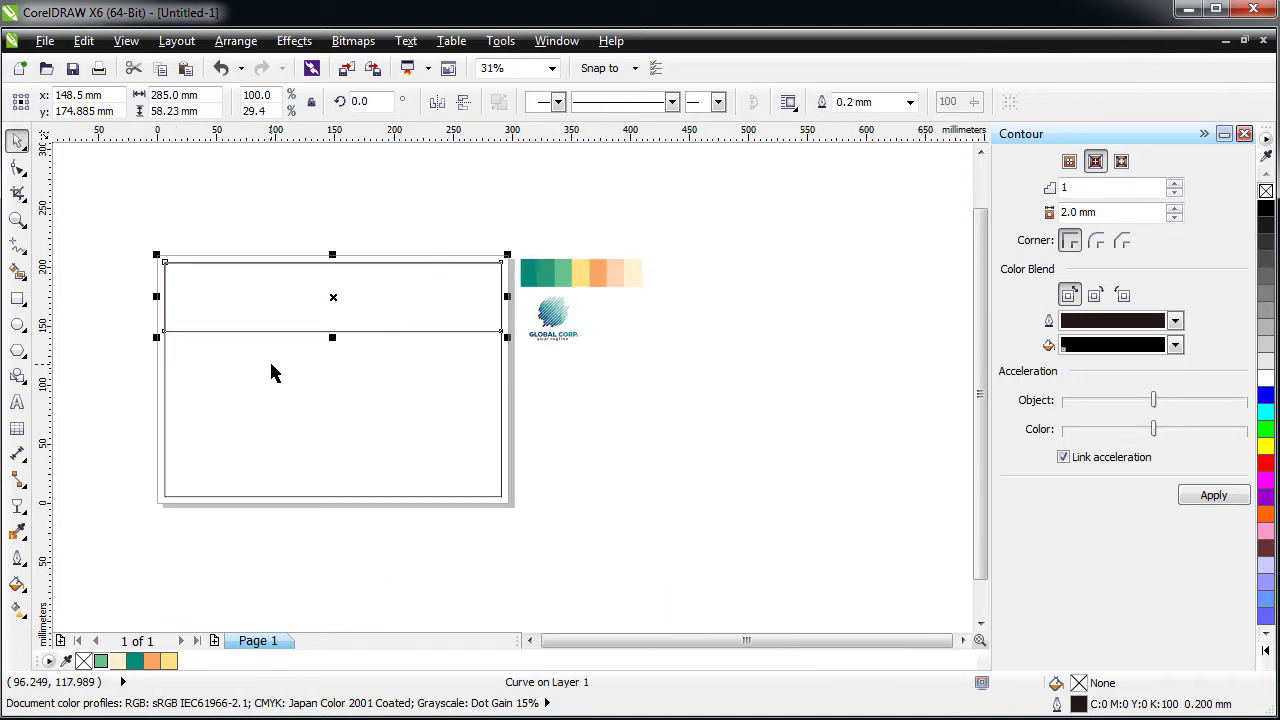
- Draw an ellipse, enlarge it, and centre it horizontally on the page and top strip
{"action": "left_click", "coordinate": [17, 324]}
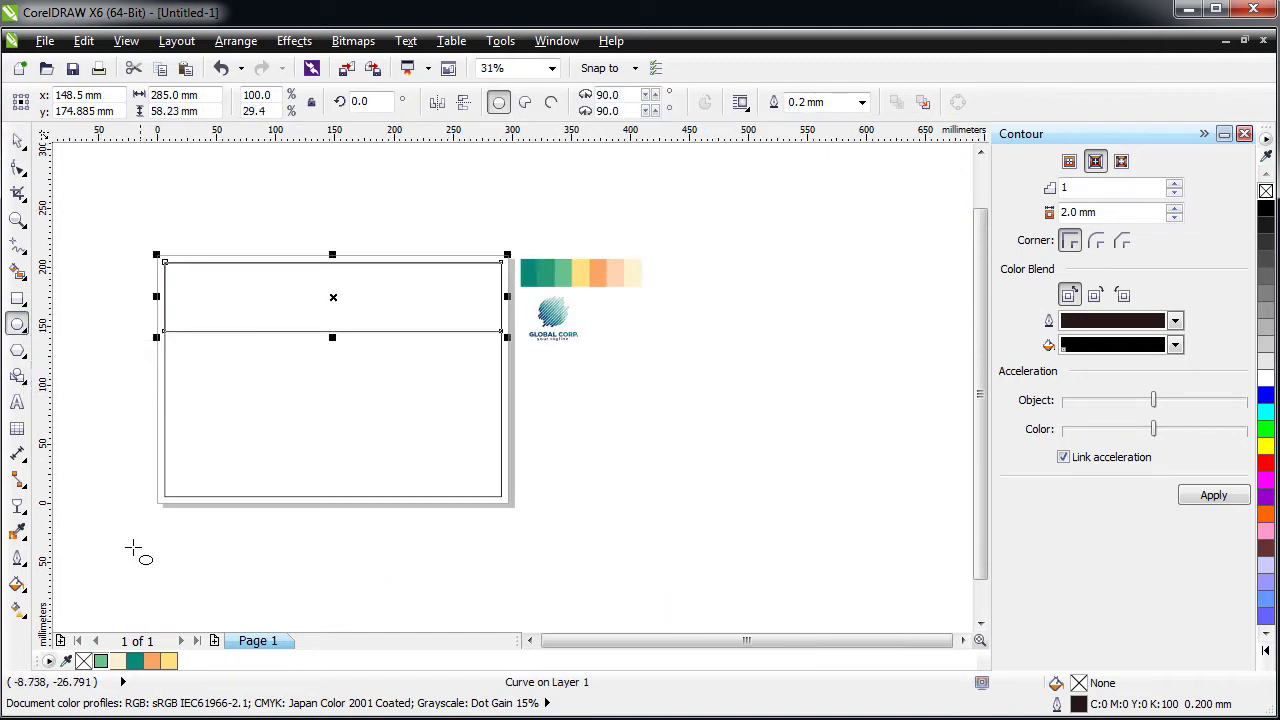
{"action": "mouse_move", "coordinate": [131, 548]}
{"action": "left_mouse_down"}
{"action": "mouse_move", "coordinate": [310, 438]}
{"action": "mouse_move", "coordinate": [434, 331]}
{"action": "mouse_move", "coordinate": [520, 289]}
{"action": "mouse_move", "coordinate": [545, 292]}
{"action": "mouse_move", "coordinate": [510, 287]}
{"action": "left_mouse_up"}
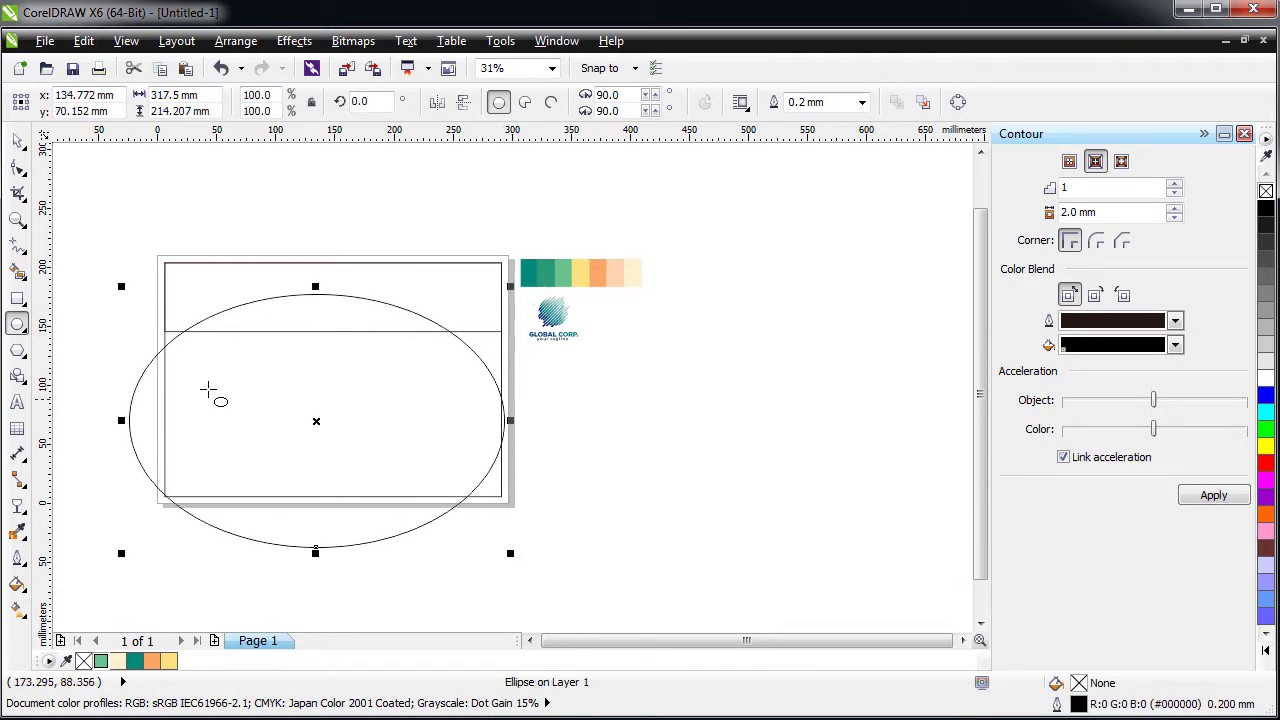
{"action": "left_click", "coordinate": [18, 145]}
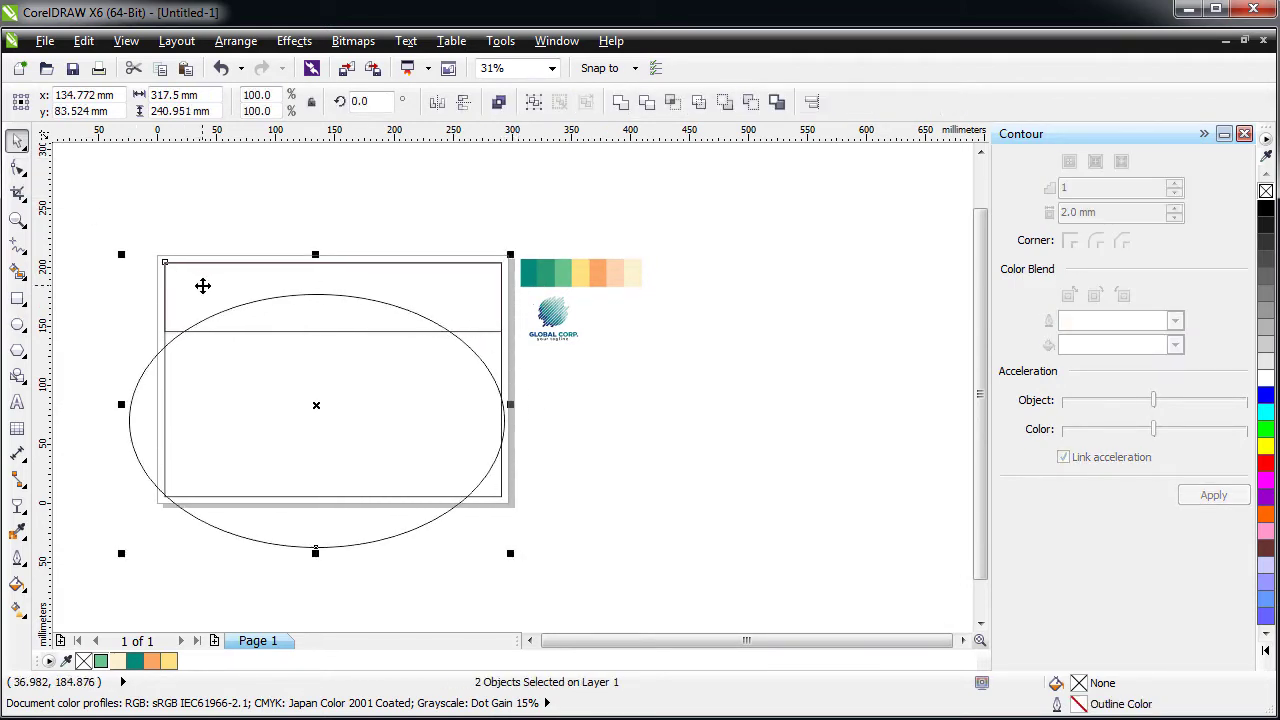
{"action": "key", "text": "c"}
{"action": "left_click", "coordinate": [257, 474]}
{"action": "left_click", "coordinate": [210, 516]}
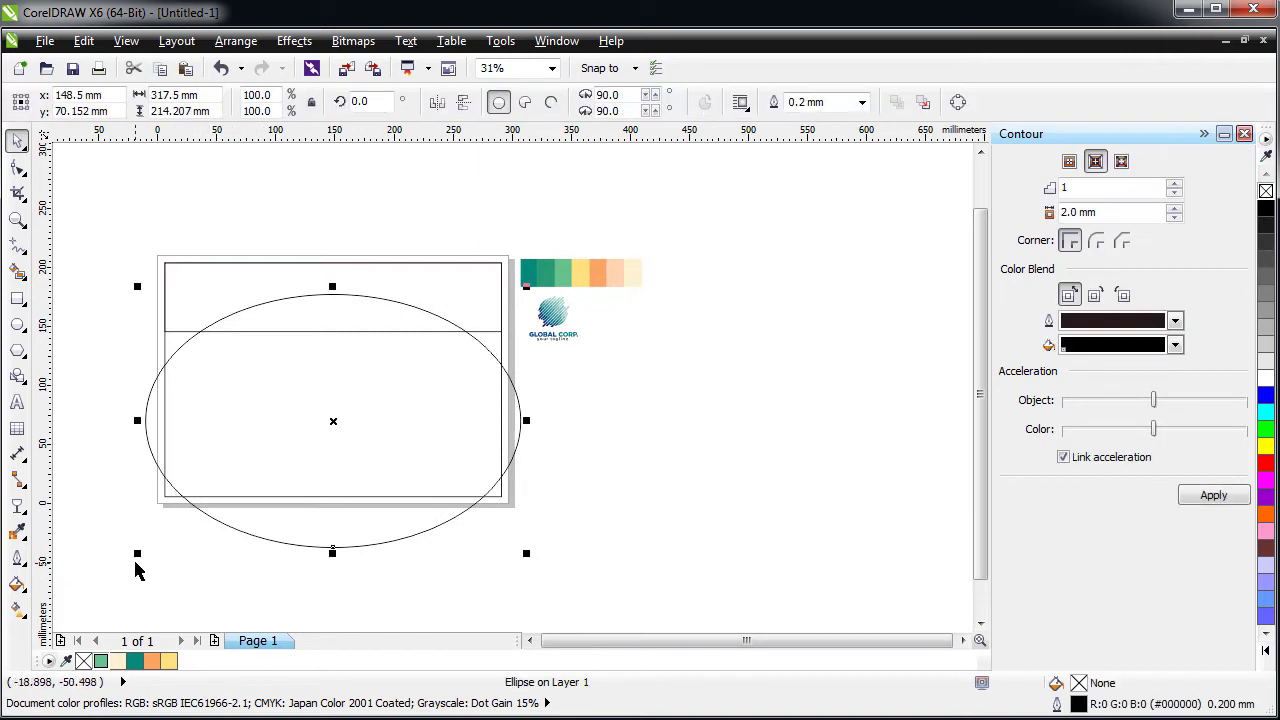
{"action": "left_click_drag", "start_coordinate": [137, 556], "coordinate": [85, 550]}
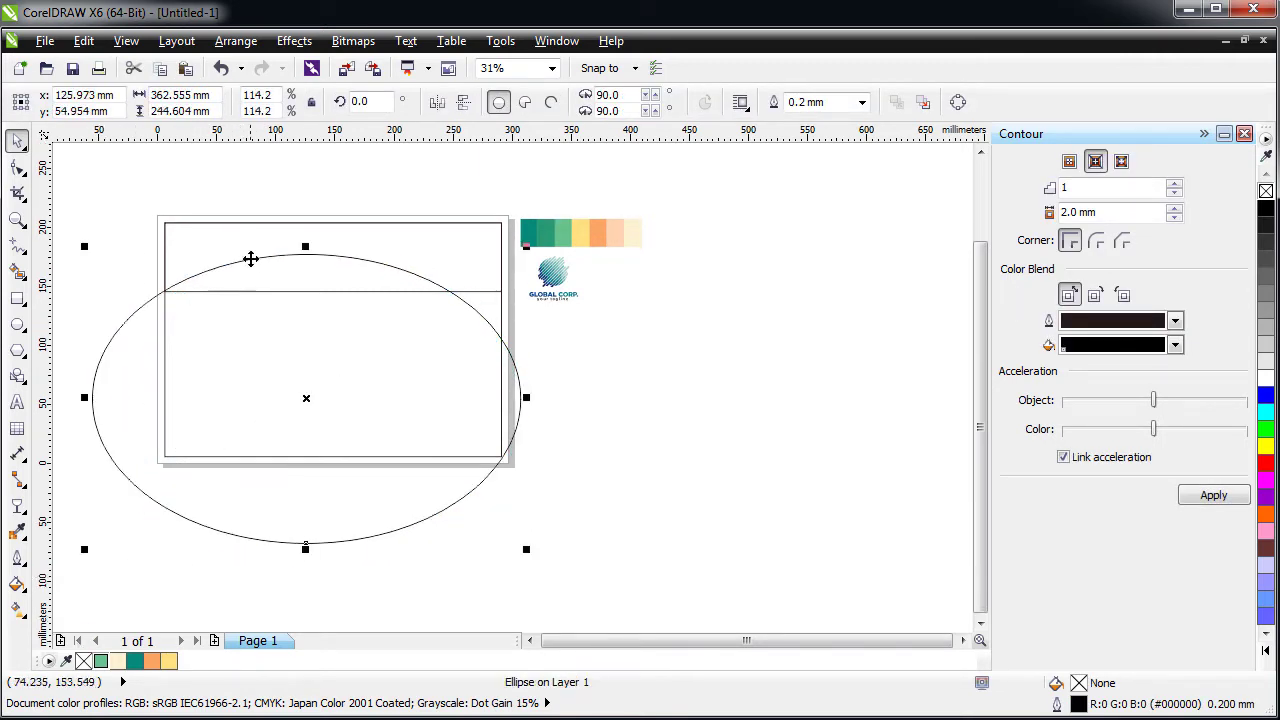
{"action": "left_click", "coordinate": [245, 240], "text": "shift"}
{"action": "key", "text": "c"}
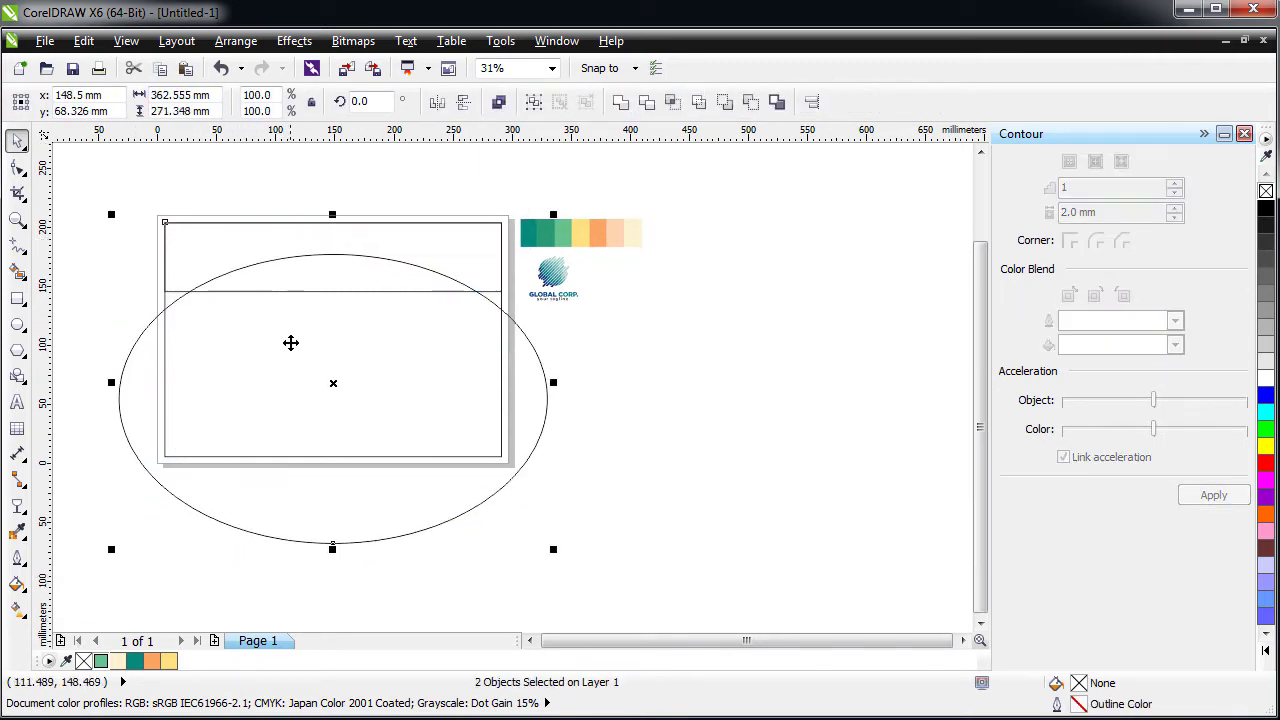
- Widen and heighten the ellipse, then trim the top strip with it
{"action": "left_click", "coordinate": [119, 396]}
{"action": "left_click_drag", "start_coordinate": [114, 399], "coordinate": [71, 399]}
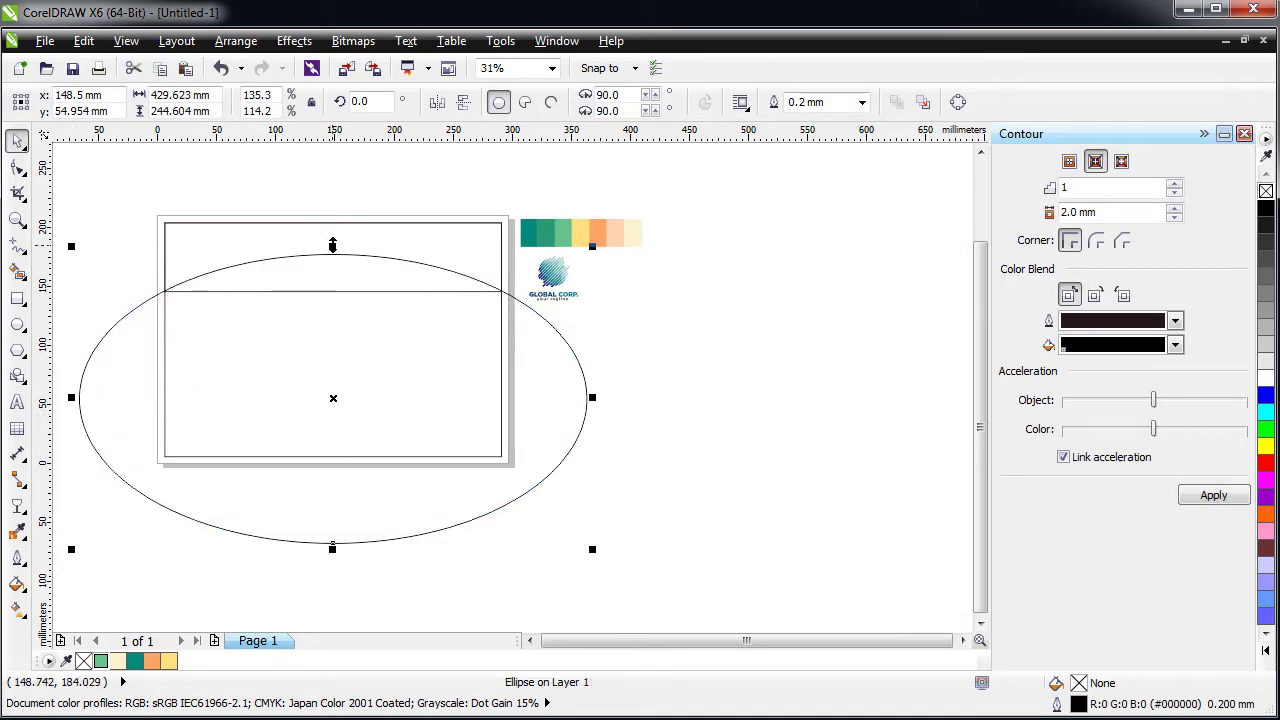
{"action": "left_click_drag", "start_coordinate": [333, 245], "coordinate": [360, 241]}
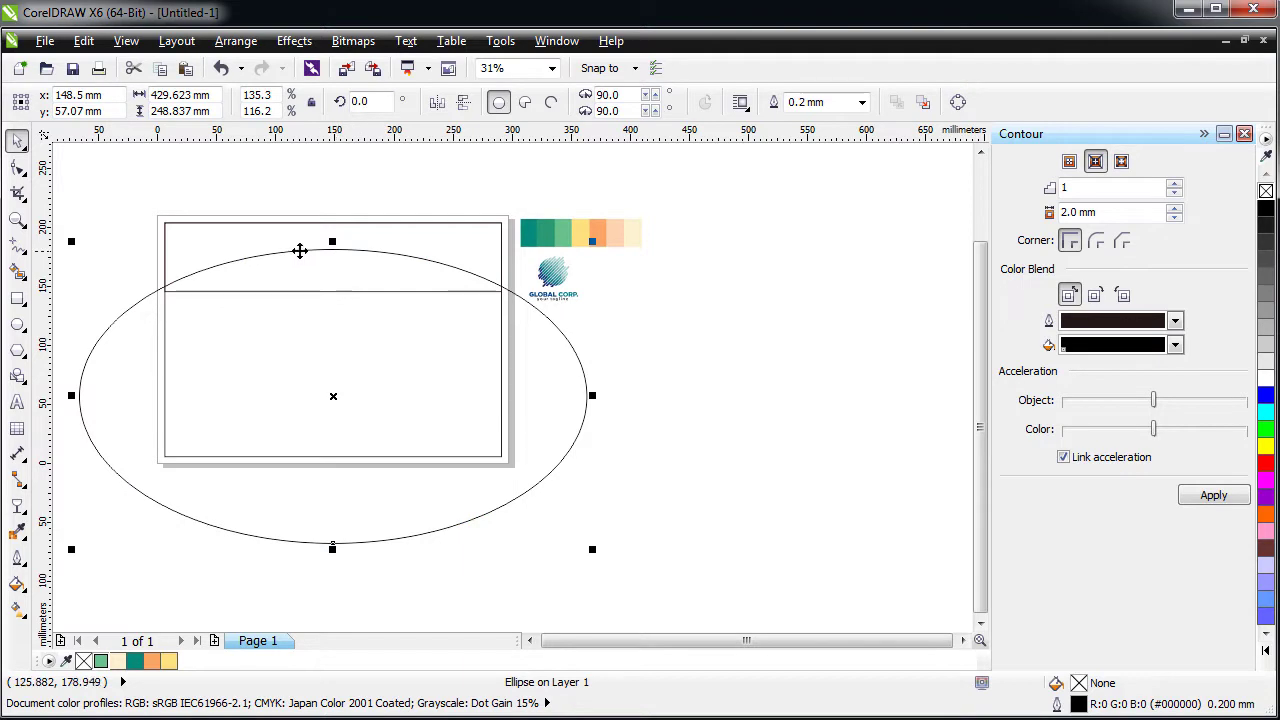
{"action": "left_click", "coordinate": [268, 241], "text": "shift"}
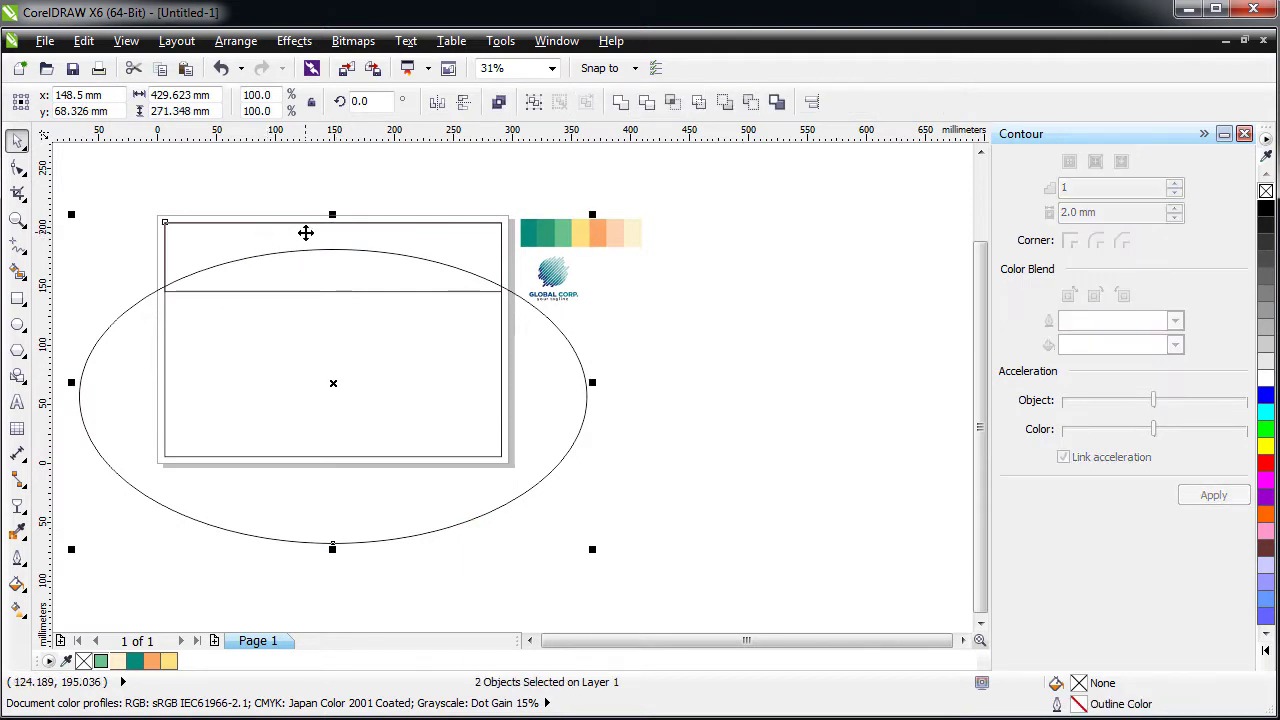
{"action": "scroll", "coordinate": [295, 190], "scroll_direction": "up", "scroll_amount": 1}
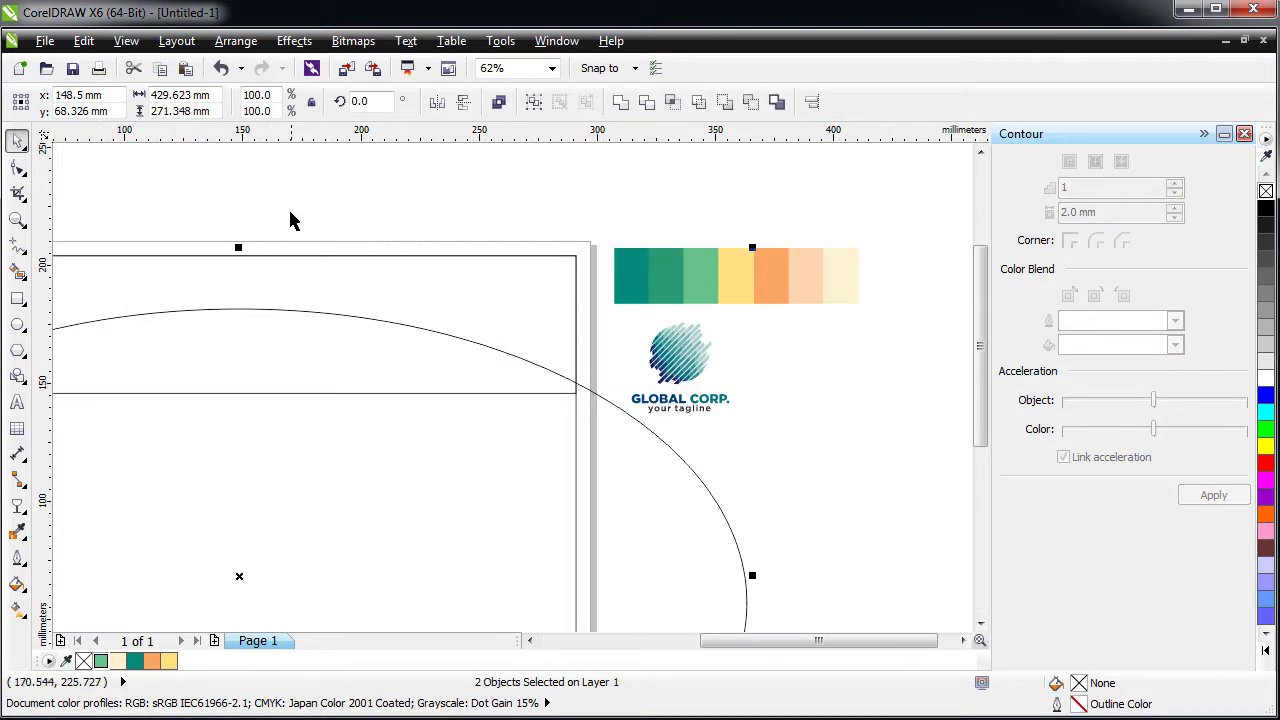
{"action": "scroll", "coordinate": [266, 278], "scroll_direction": "down", "scroll_amount": 1}
{"action": "scroll", "coordinate": [190, 297], "scroll_direction": "up", "scroll_amount": 1}
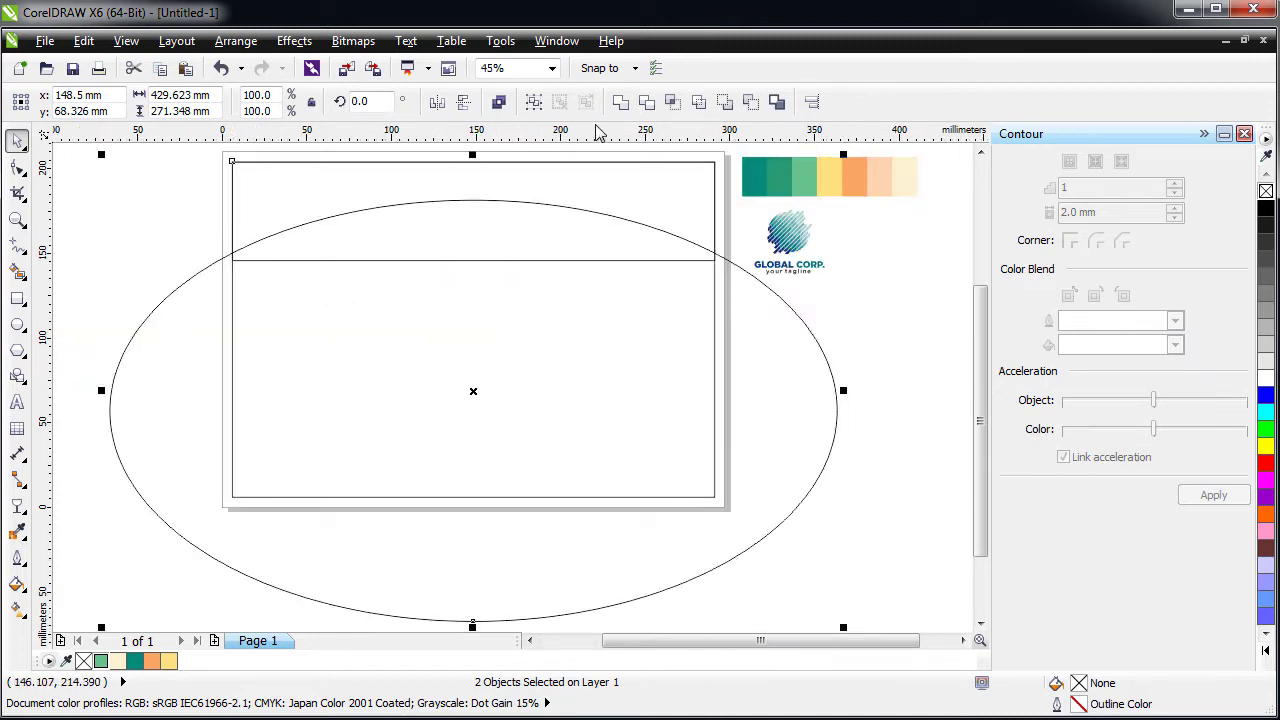
{"action": "left_click", "coordinate": [646, 101]}
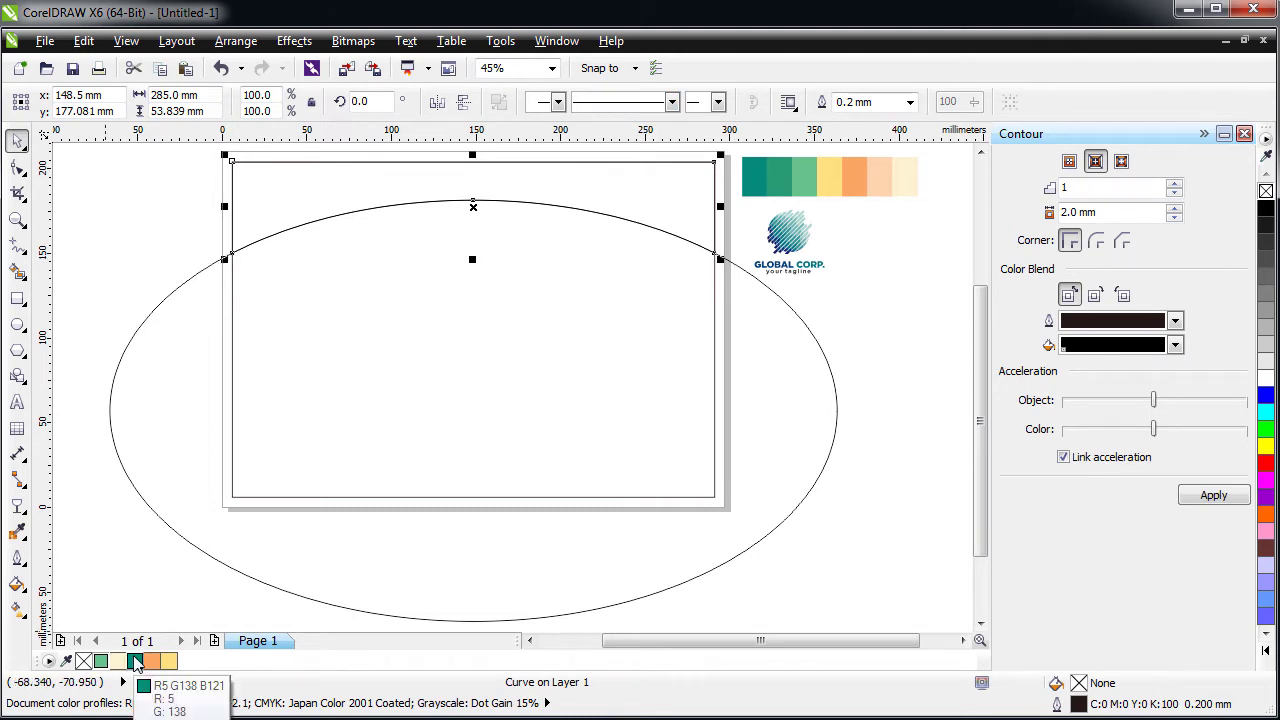
- Fill the trimmed top band with the teal swatch (#058A79) and remove its outline
{"action": "left_click", "coordinate": [17, 531]}
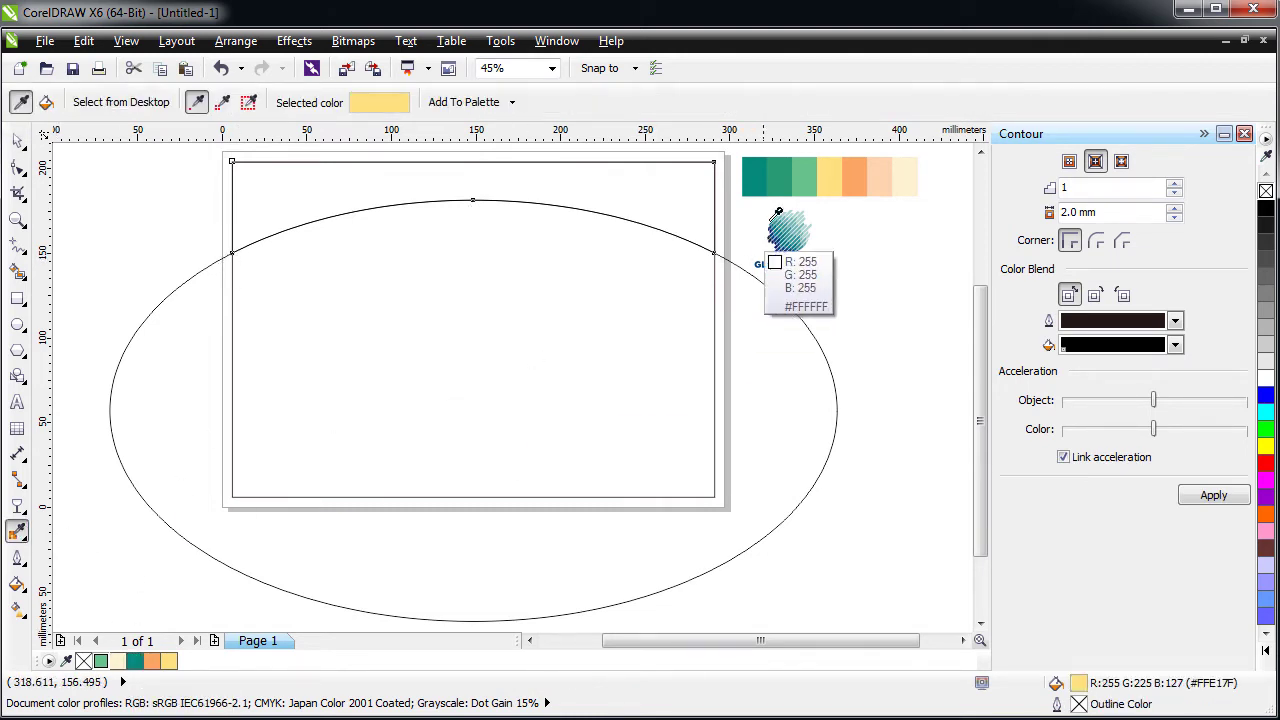
{"action": "left_click", "coordinate": [756, 180]}
{"action": "left_click", "coordinate": [454, 205]}
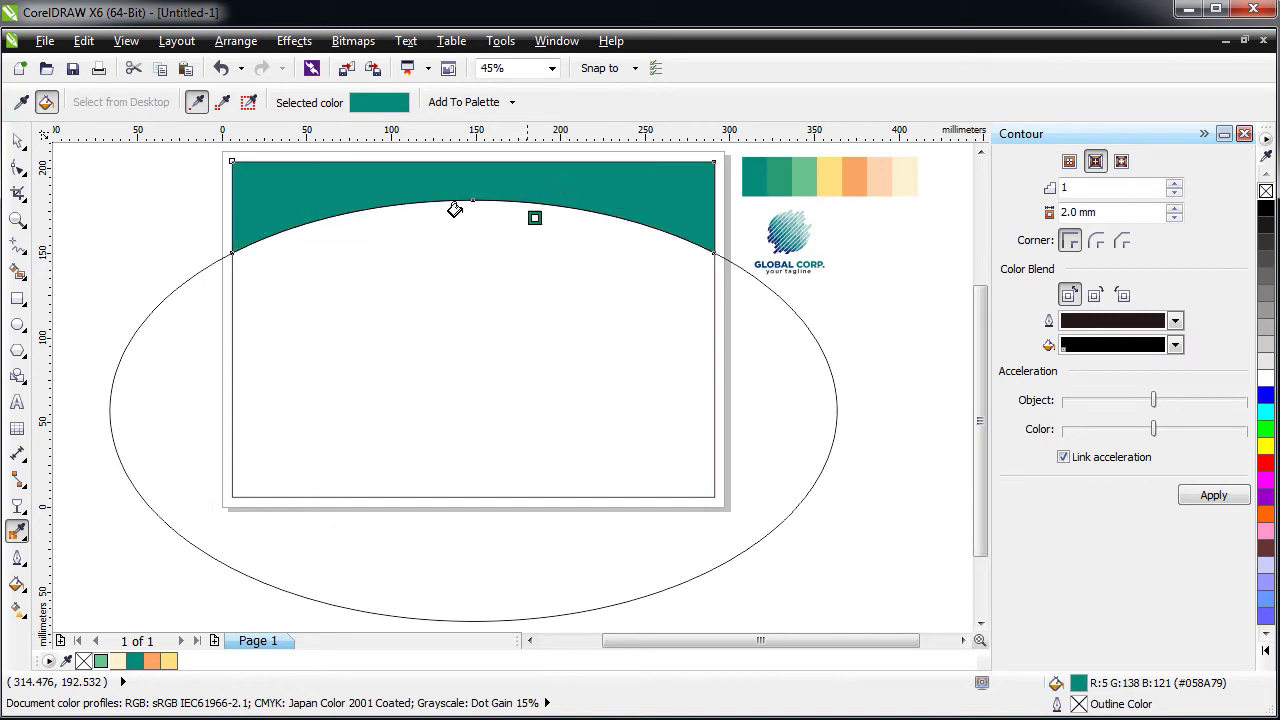
{"action": "key", "text": "space"}
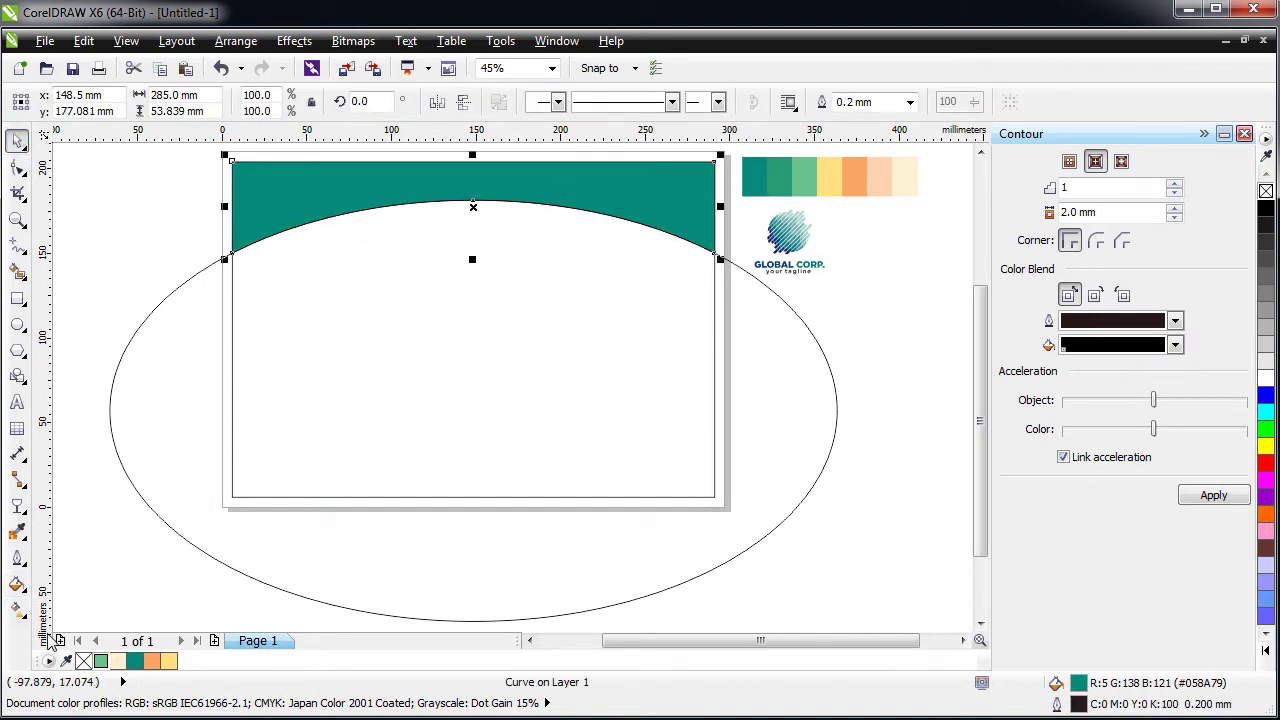
{"action": "right_click", "coordinate": [83, 661]}
{"action": "left_click", "coordinate": [149, 206]}
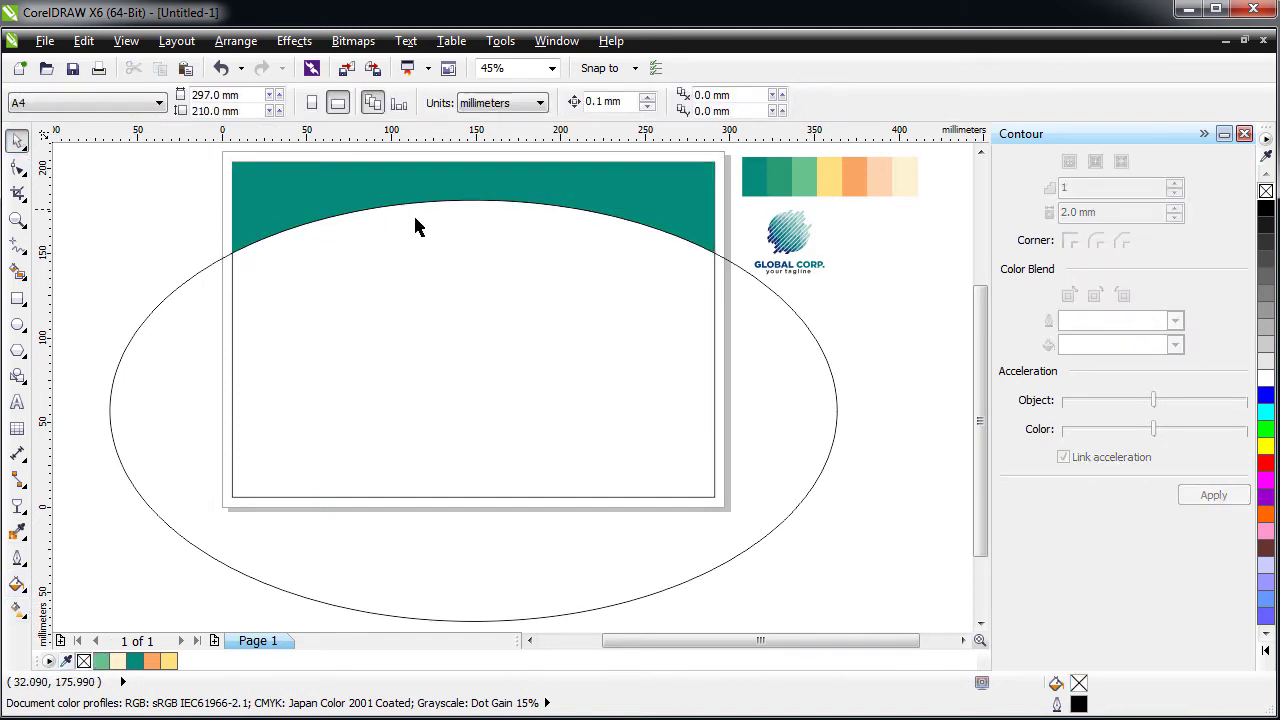
{"action": "left_click", "coordinate": [543, 234]}
- Move the ellipse to x 133.154, y 66.595 mm so its arc crosses the teal header
{"action": "left_click_drag", "start_coordinate": [543, 234], "coordinate": [546, 306]}
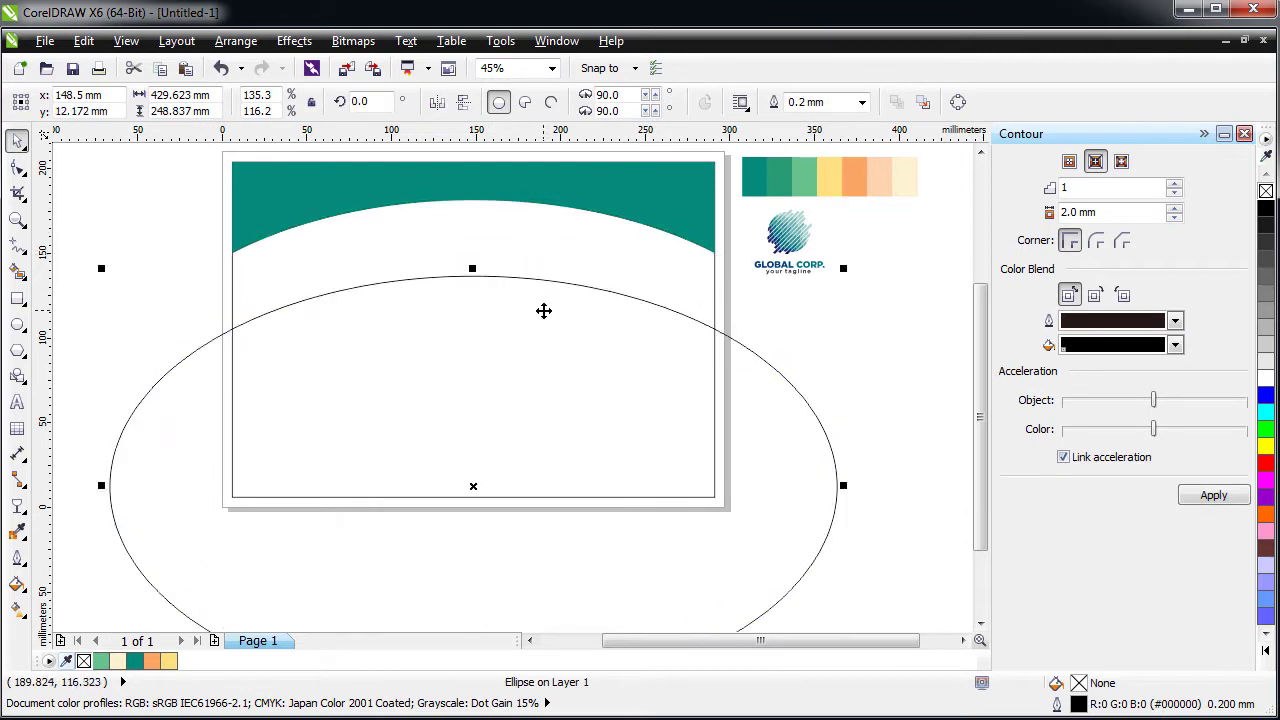
{"action": "key", "text": "ctrl+z"}
{"action": "scroll", "coordinate": [440, 200], "scroll_direction": "up", "scroll_amount": 3}
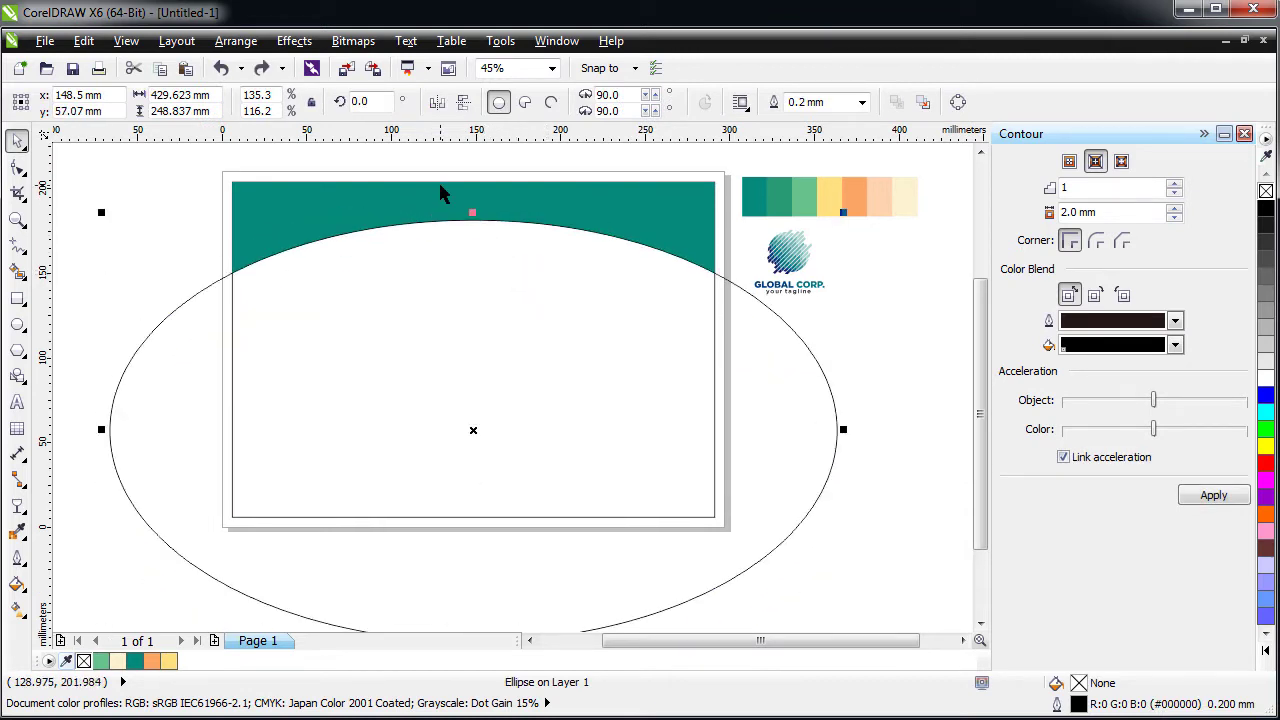
{"action": "scroll", "coordinate": [436, 234], "scroll_direction": "down", "scroll_amount": 2}
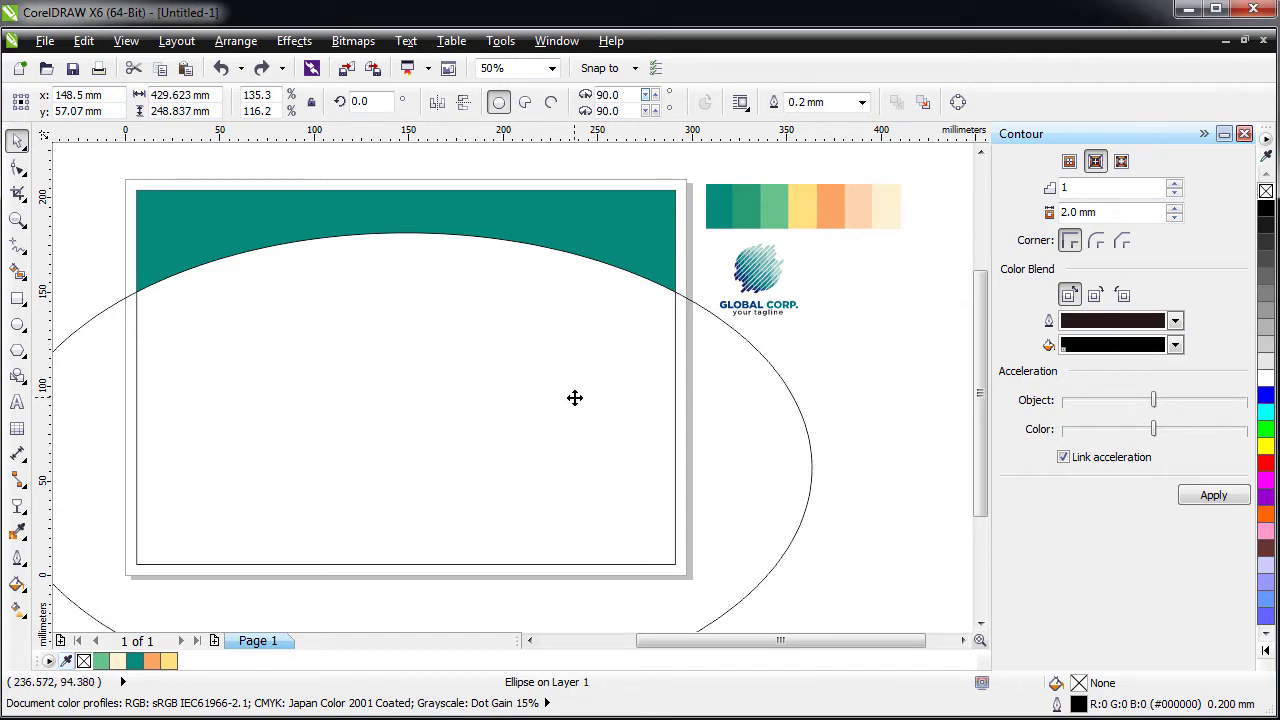
{"action": "left_click_drag", "start_coordinate": [574, 398], "coordinate": [533, 373]}
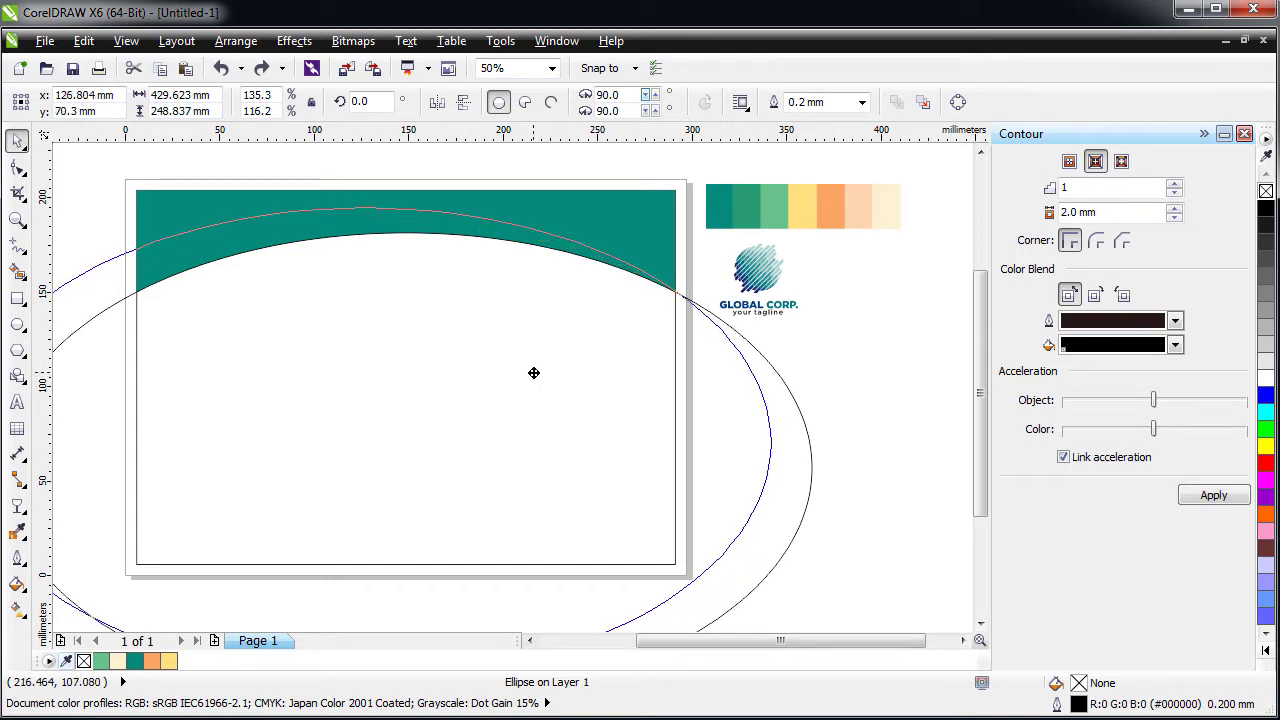
{"action": "left_click_drag", "start_coordinate": [534, 373], "coordinate": [533, 371]}
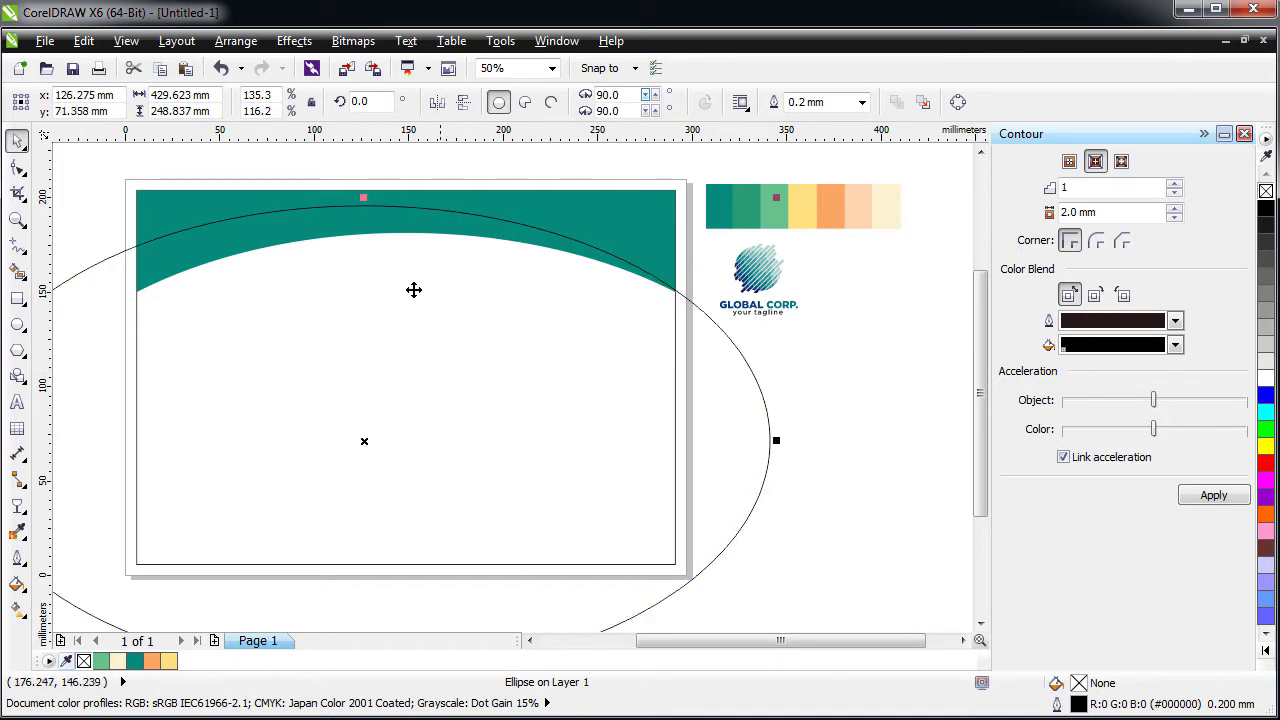
{"action": "left_click_drag", "start_coordinate": [386, 334], "coordinate": [400, 344]}
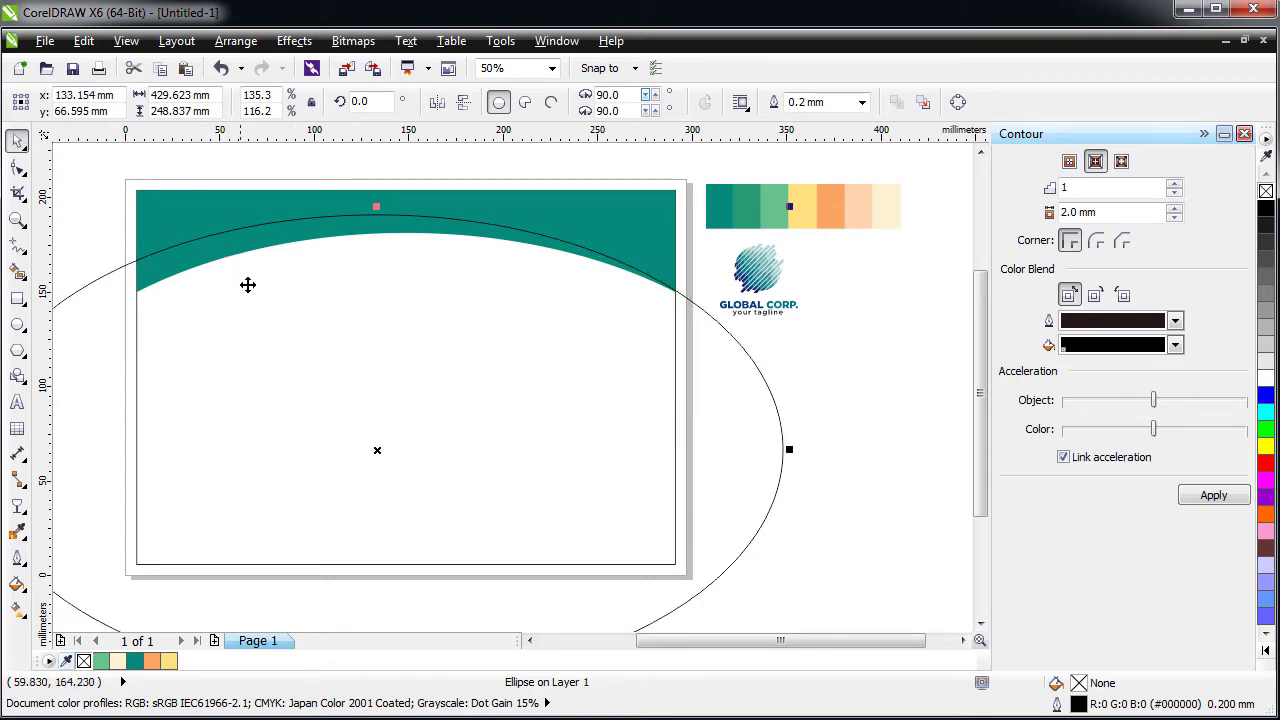
{"action": "left_click_drag", "start_coordinate": [281, 340], "coordinate": [267, 331]}
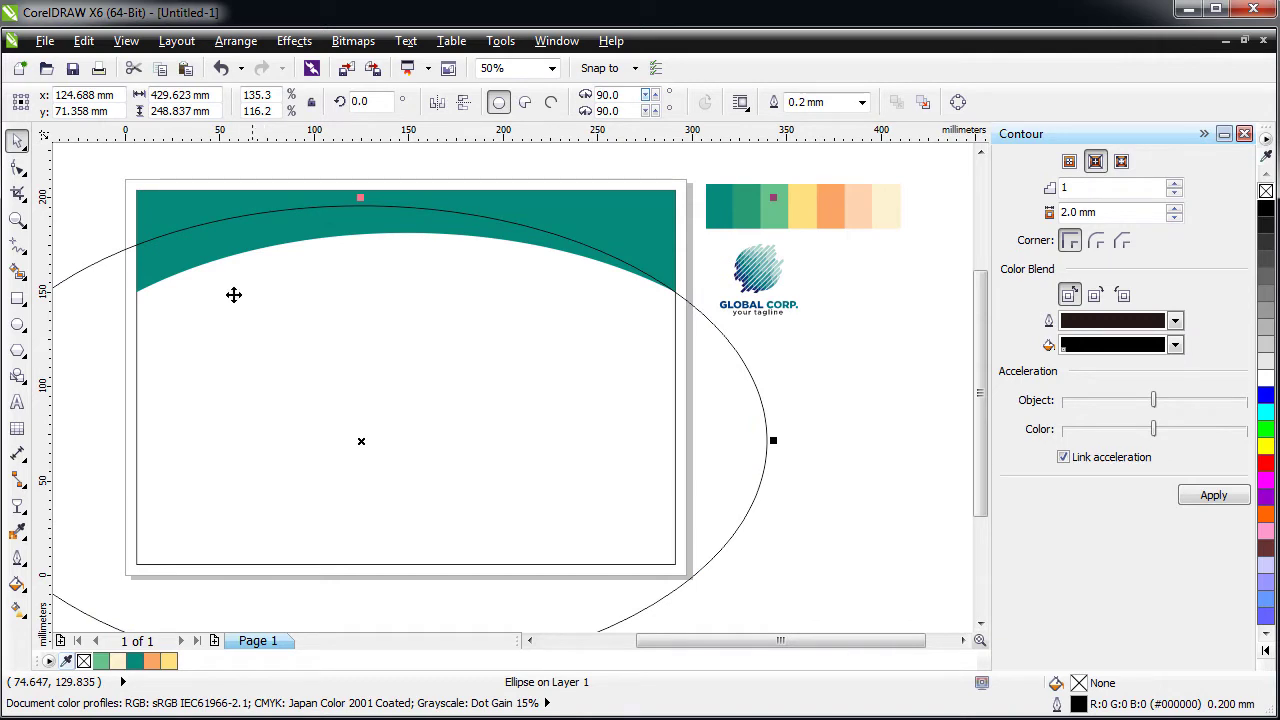
- Intersect the ellipse with the teal header to create a new curved band
{"action": "left_click", "coordinate": [180, 204], "text": "shift"}
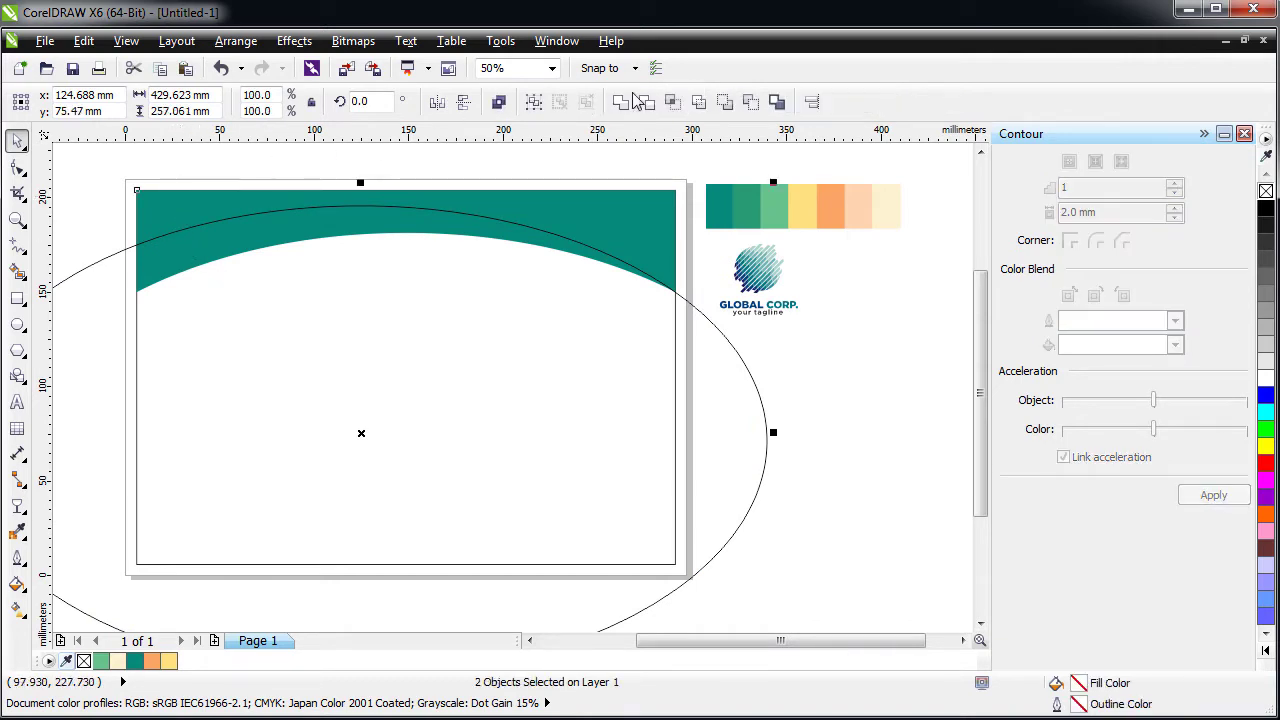
{"action": "left_click", "coordinate": [672, 102]}
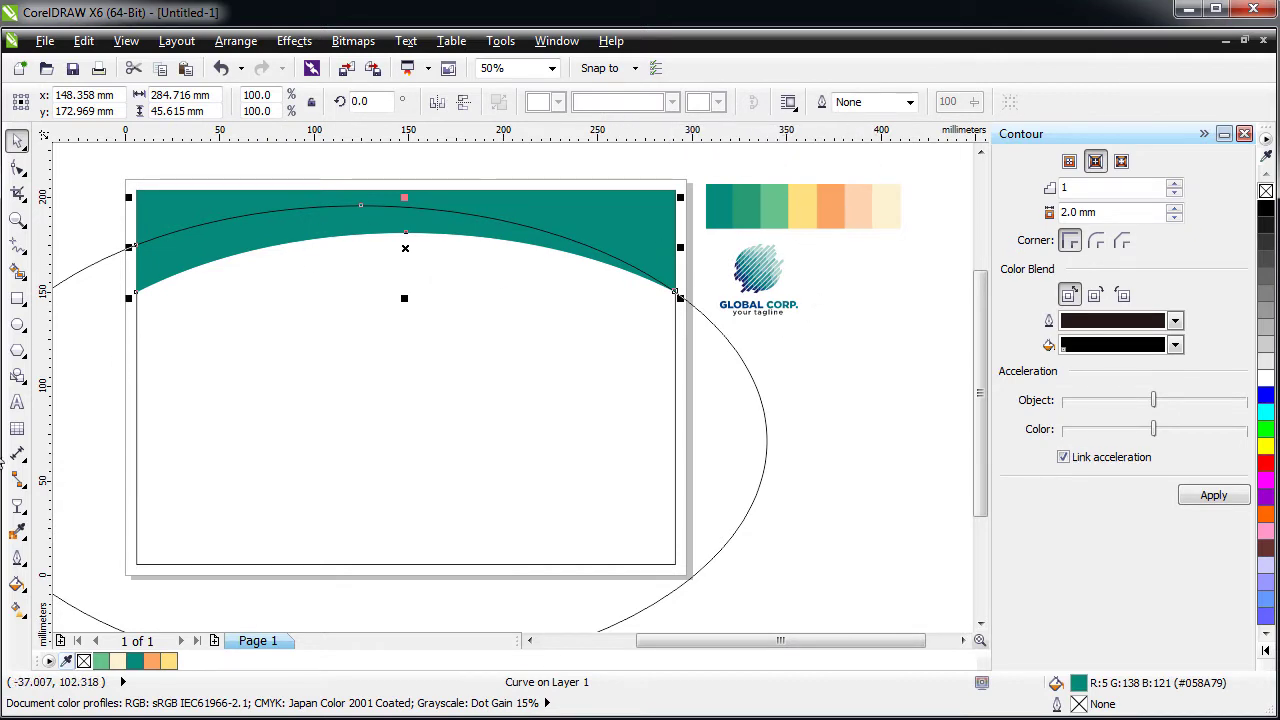
{"action": "left_click", "coordinate": [18, 535]}
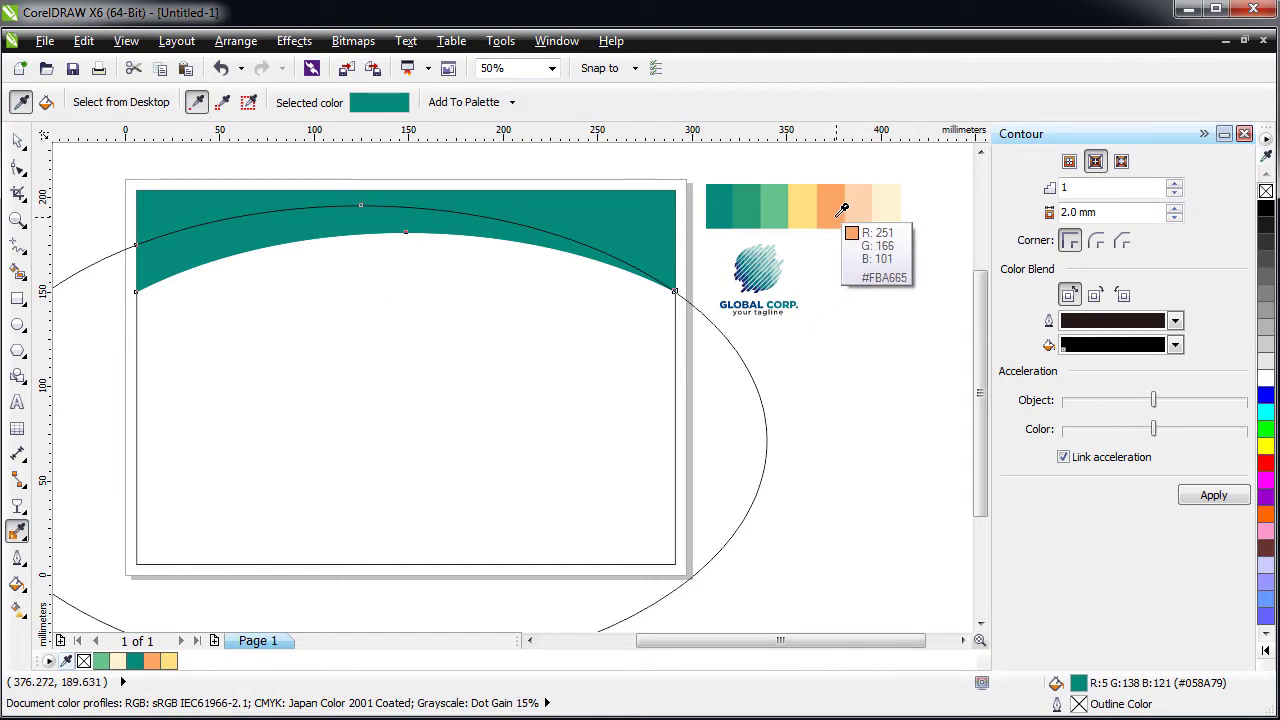
{"action": "left_click", "coordinate": [808, 200]}
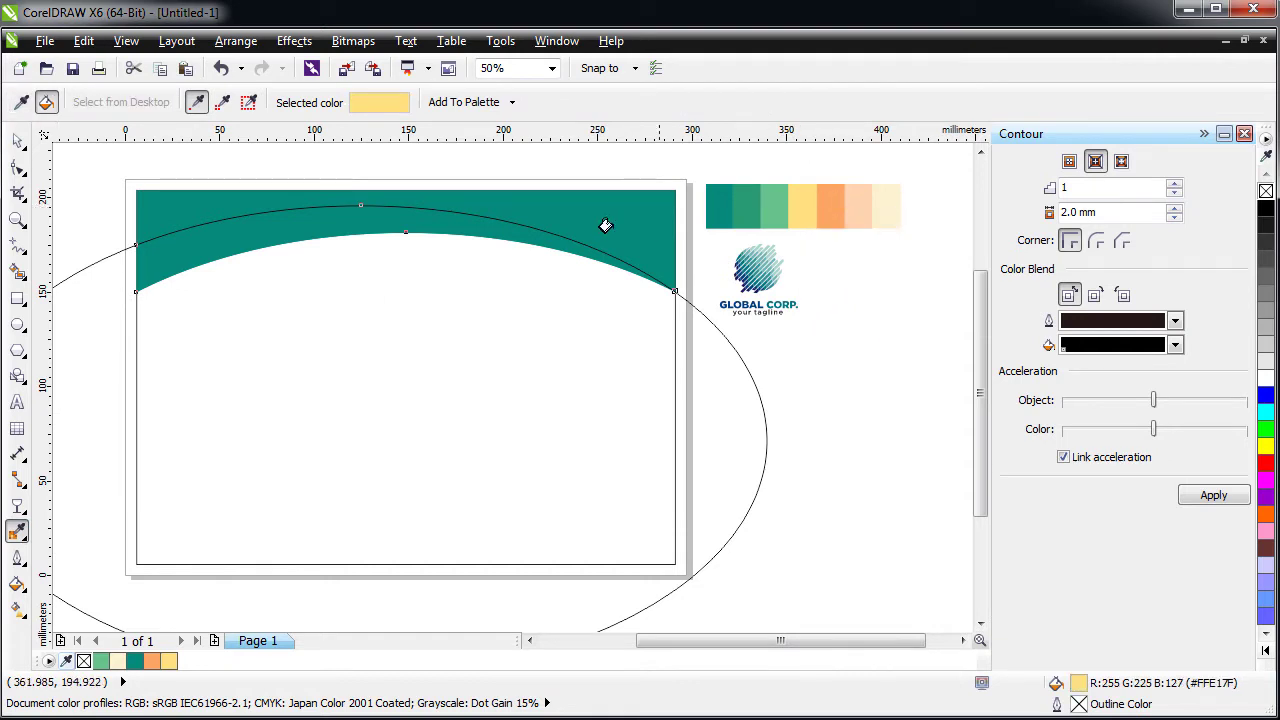
{"action": "left_click", "coordinate": [205, 254]}
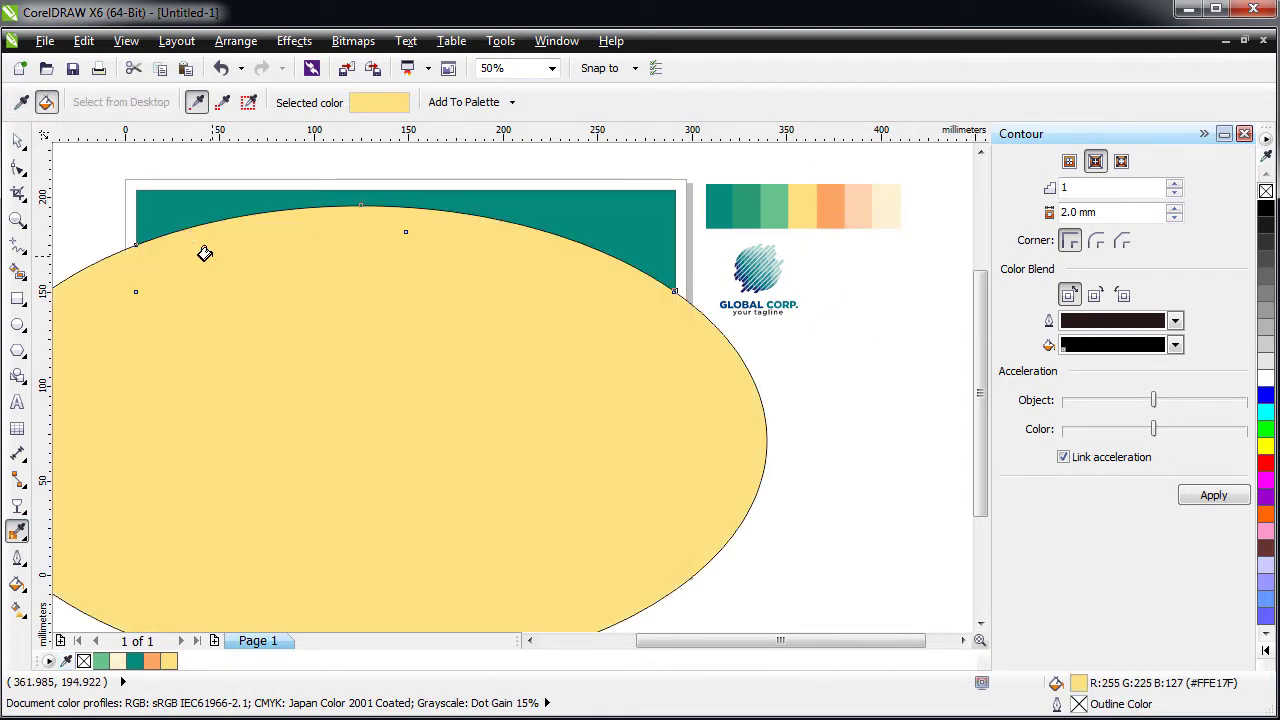
{"action": "key", "text": "ctrl+z"}
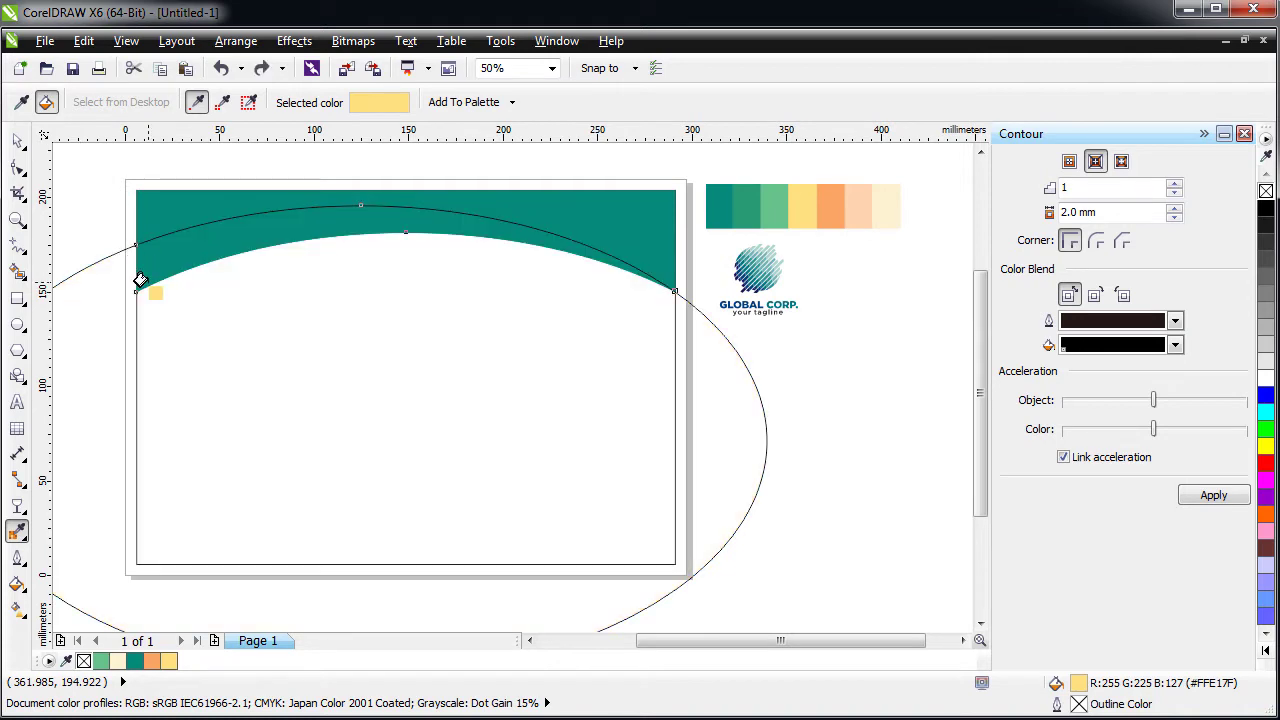
{"action": "left_click", "coordinate": [140, 281]}
{"action": "key", "text": "ctrl+z"}
{"action": "key", "text": "space"}
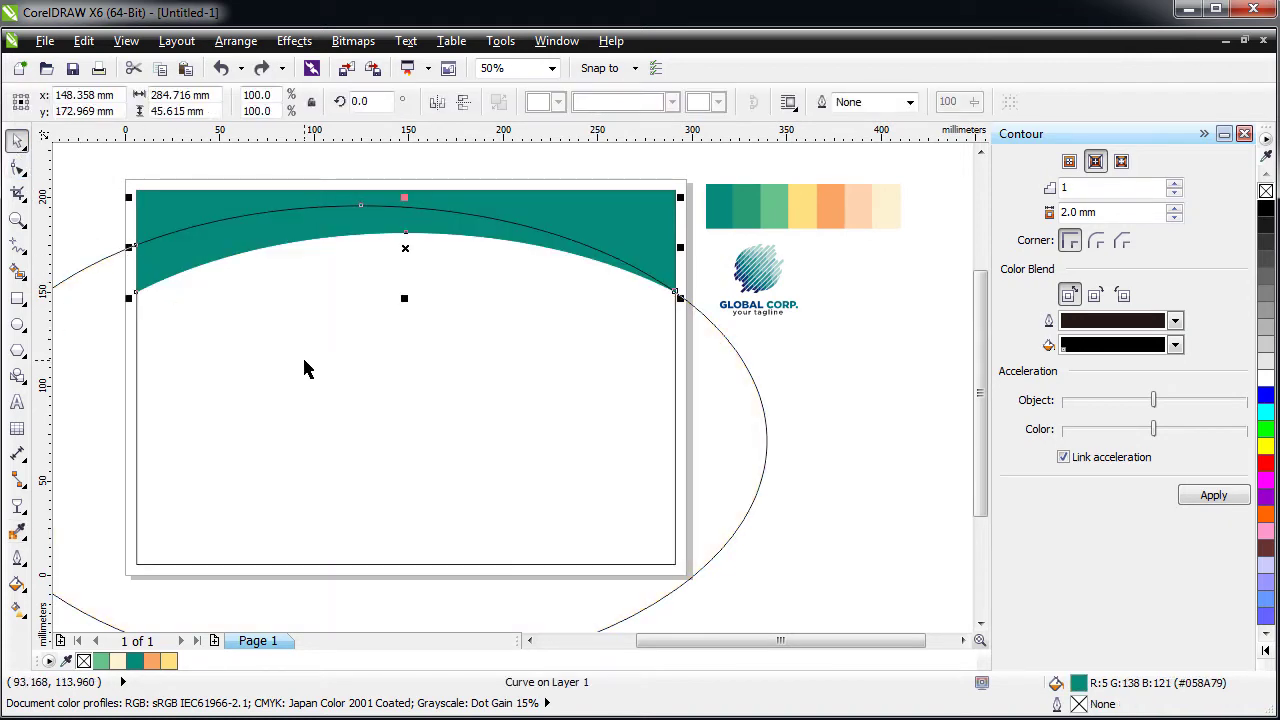
- Move the ellipse down and fill the new band pale yellow (#FFE17F)
{"action": "left_click", "coordinate": [305, 369]}
{"action": "left_click_drag", "start_coordinate": [360, 320], "coordinate": [363, 427]}
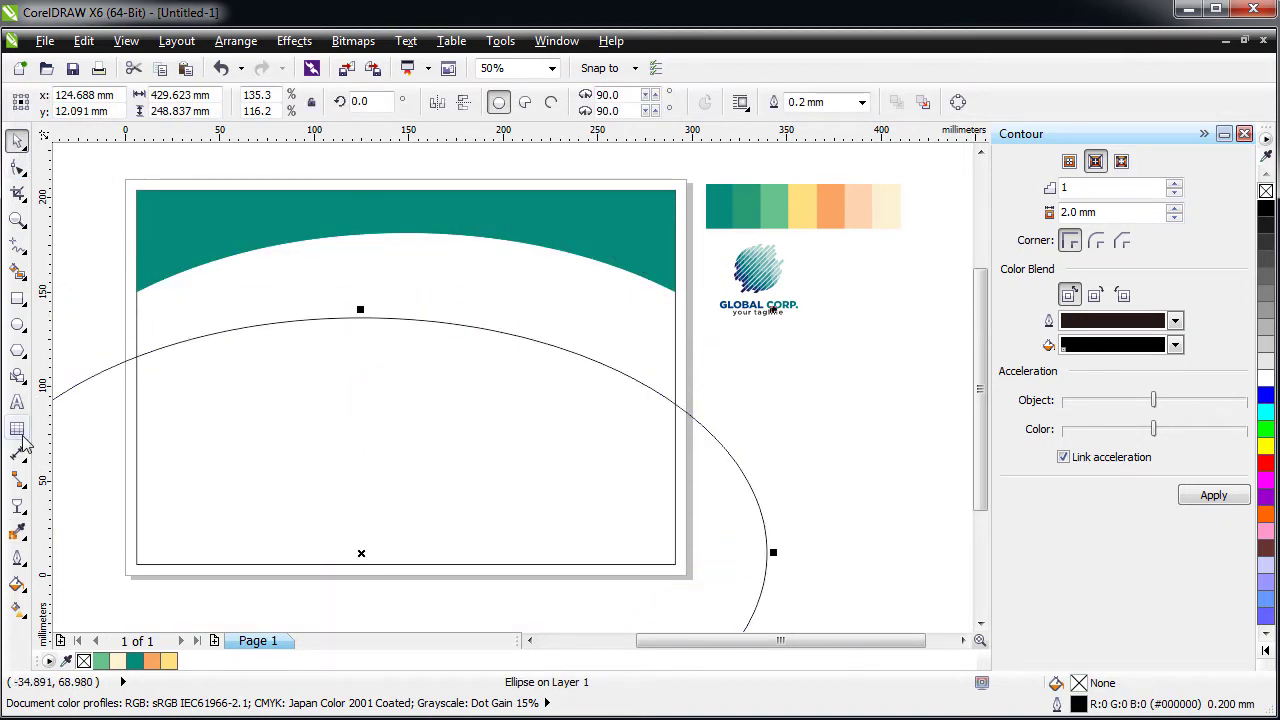
{"action": "left_click", "coordinate": [17, 531]}
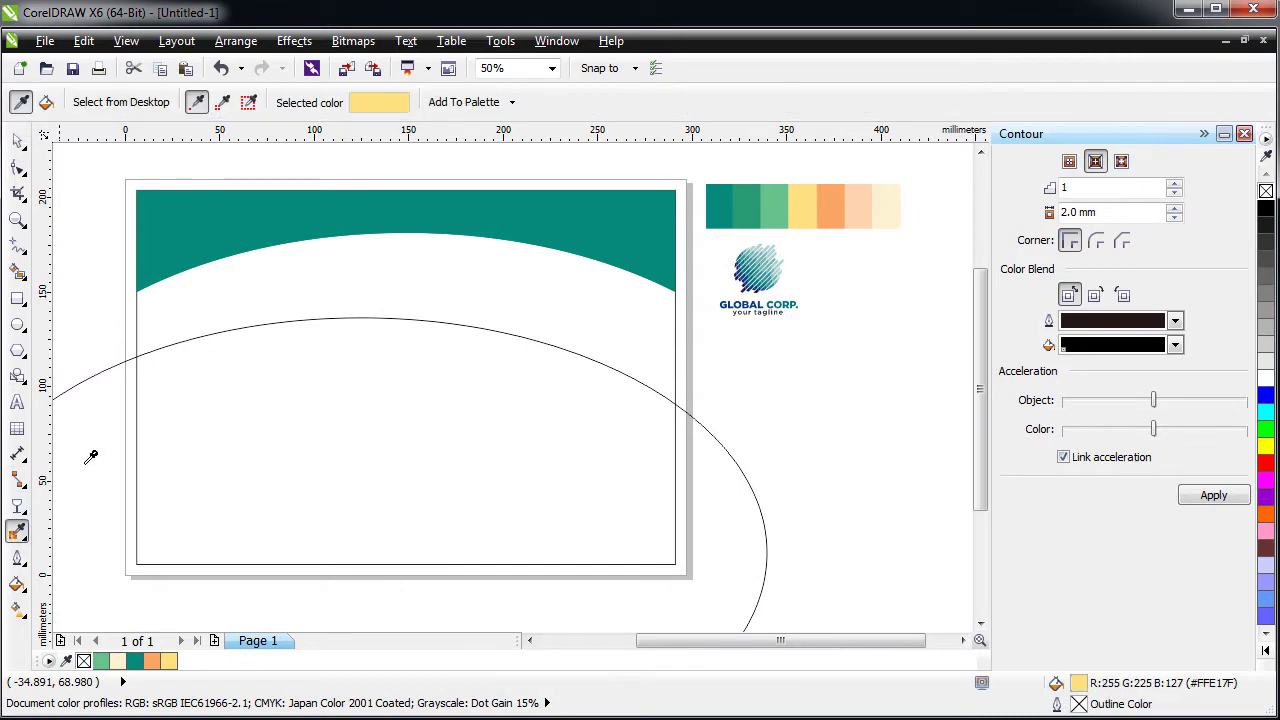
{"action": "left_click", "coordinate": [807, 199]}
{"action": "left_click", "coordinate": [180, 260]}
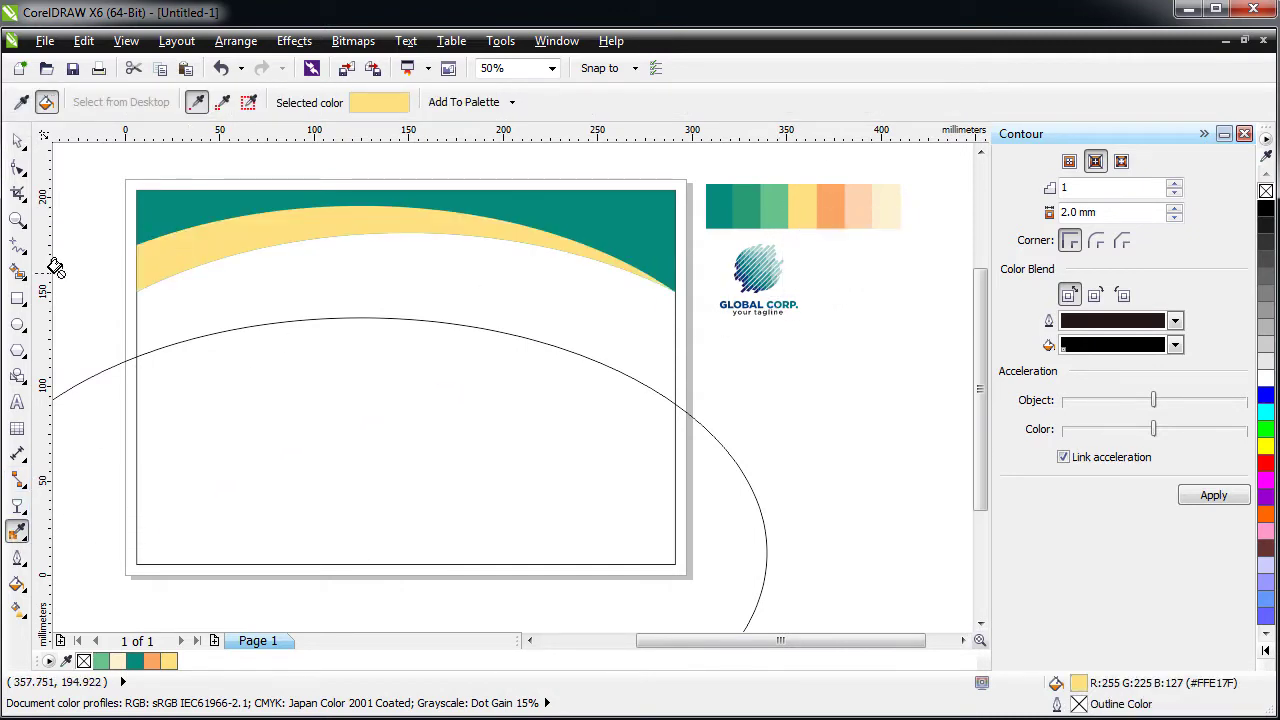
{"action": "left_click", "coordinate": [18, 143]}
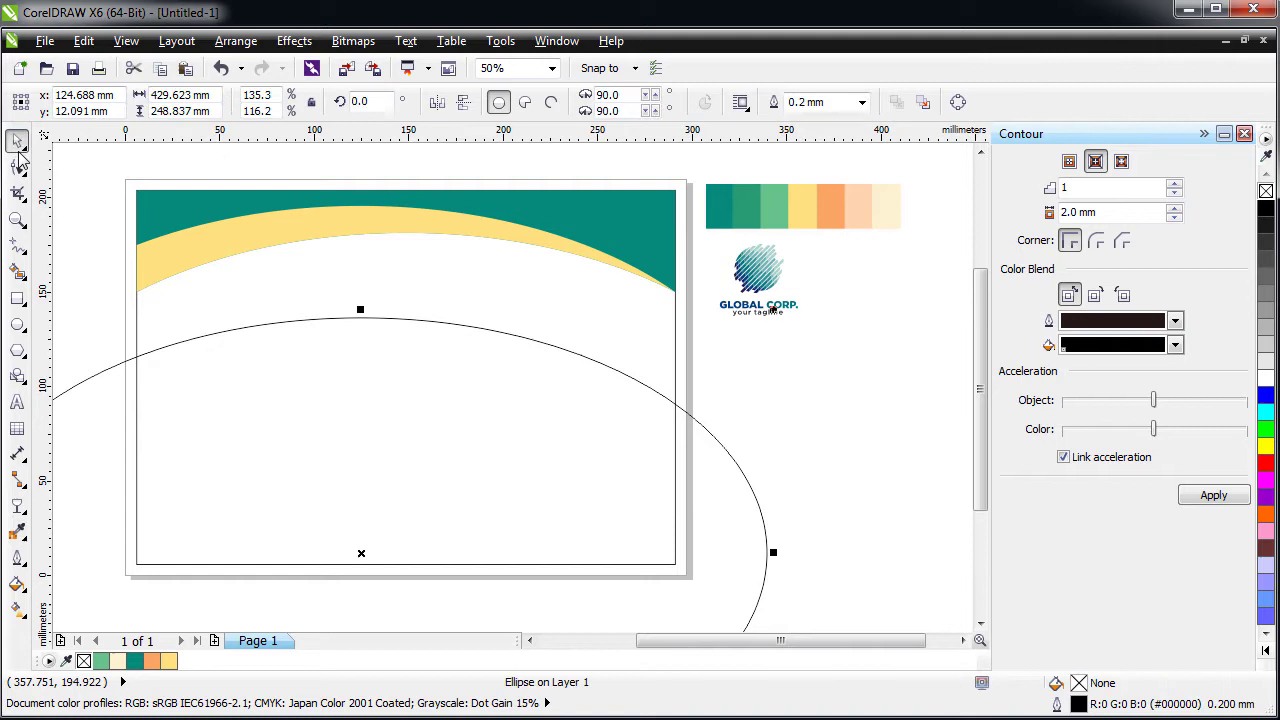
- Reposition the guide ellipse higher and further right over the header
{"action": "left_click", "coordinate": [355, 391]}
{"action": "left_click", "coordinate": [354, 398]}
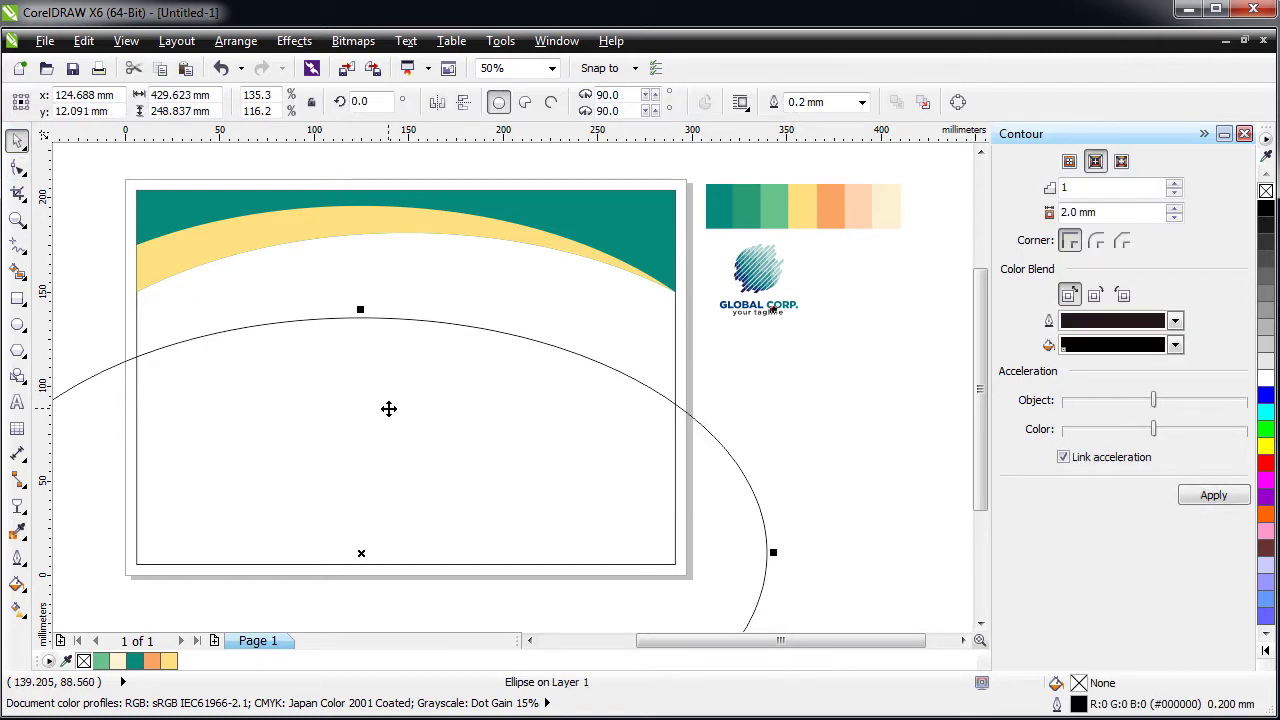
{"action": "left_click_drag", "start_coordinate": [386, 408], "coordinate": [403, 348]}
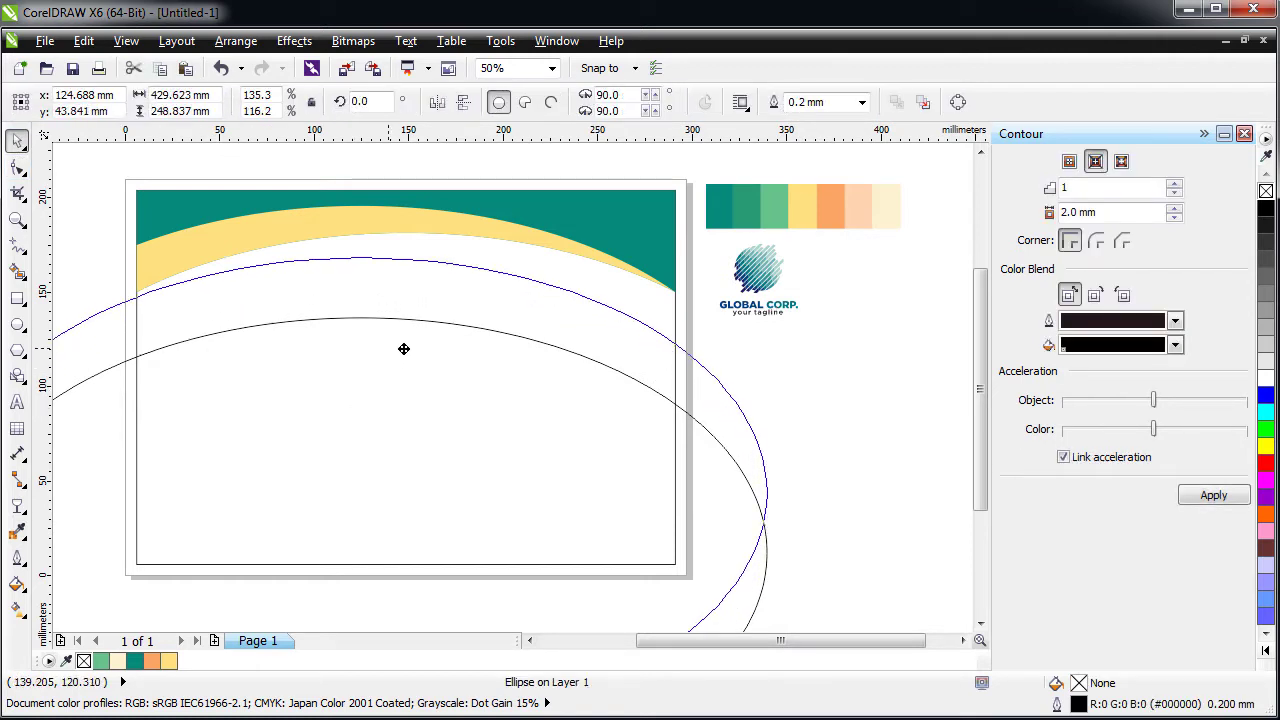
{"action": "left_click_drag", "start_coordinate": [403, 348], "coordinate": [391, 294]}
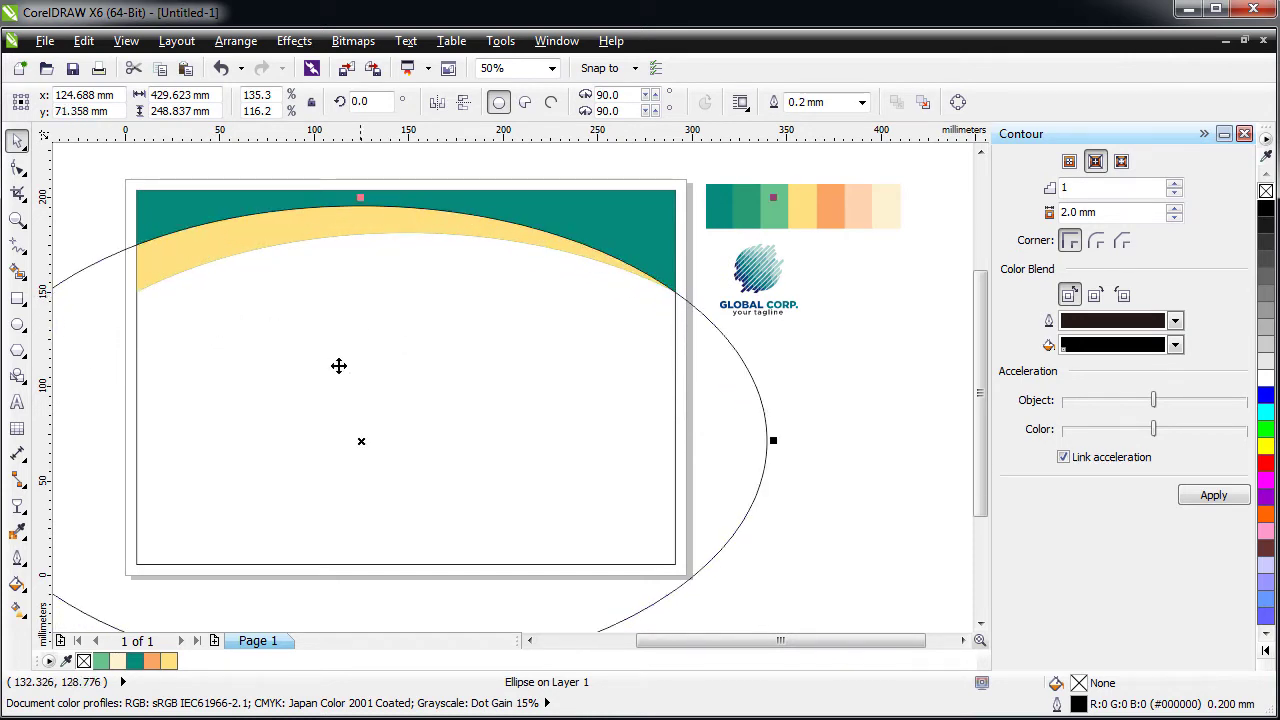
{"action": "left_click_drag", "start_coordinate": [301, 290], "coordinate": [393, 288]}
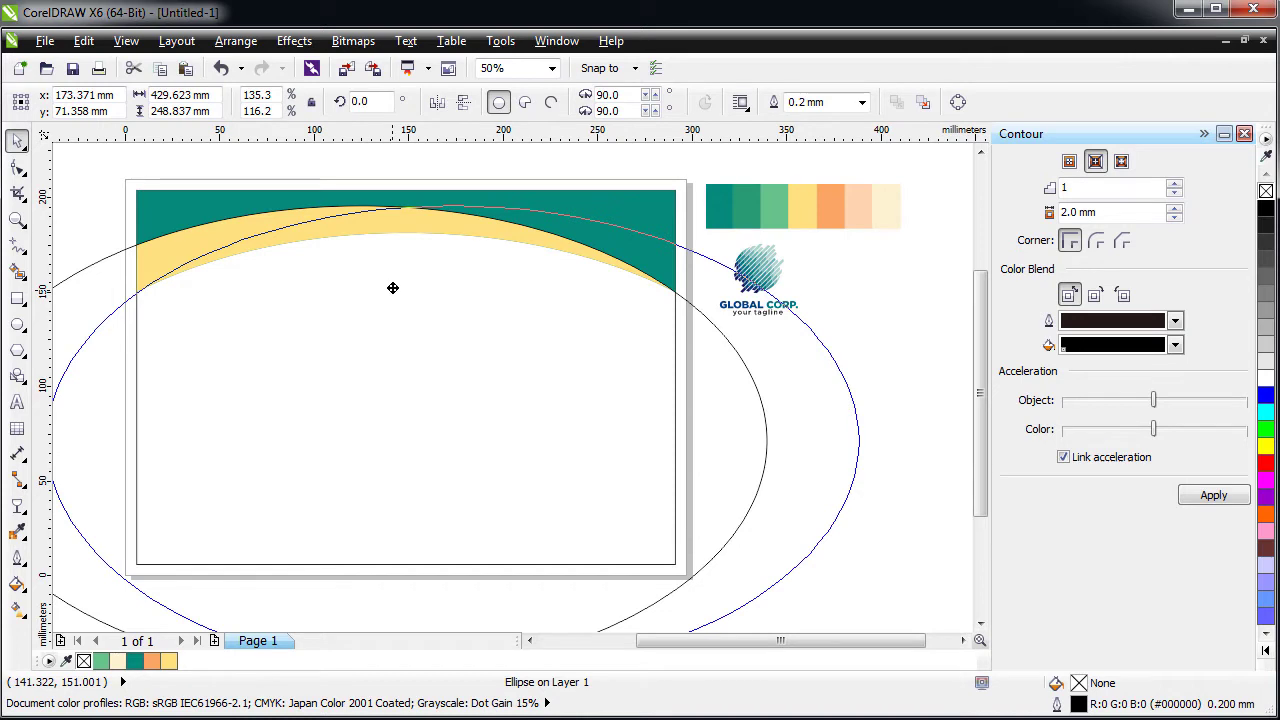
{"action": "left_click_drag", "start_coordinate": [392, 288], "coordinate": [390, 290]}
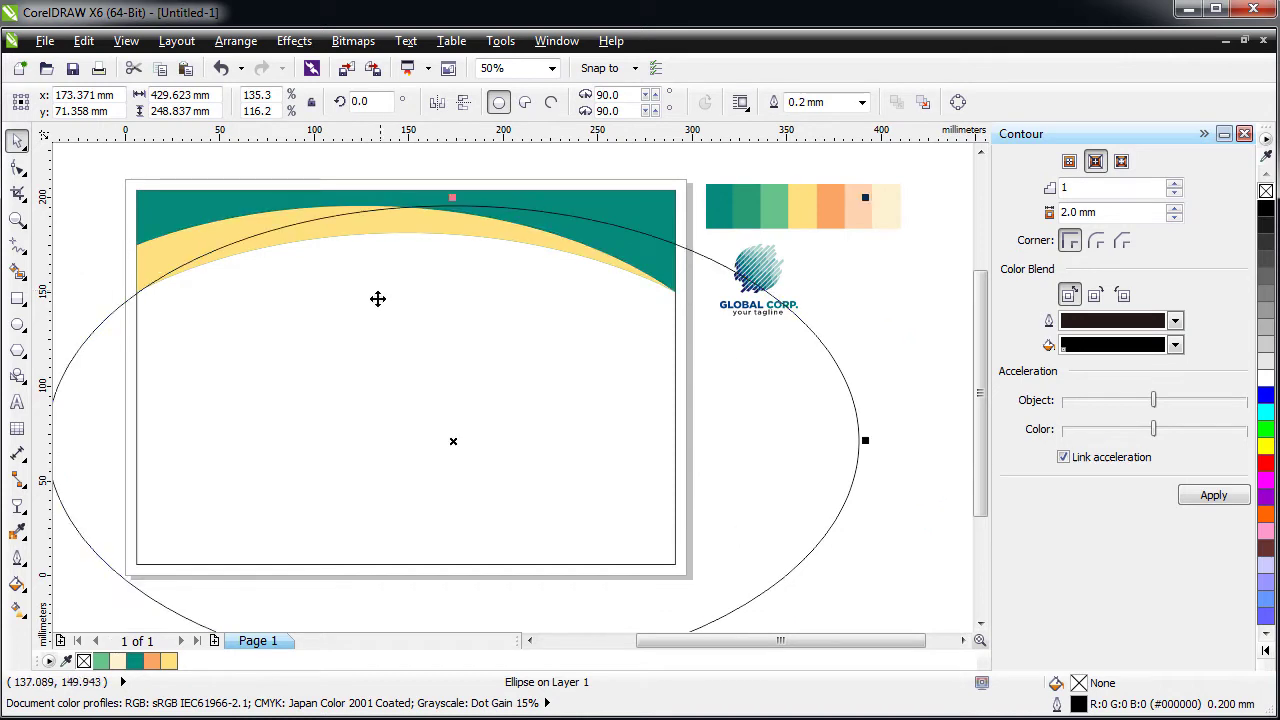
{"action": "left_click", "coordinate": [226, 243], "text": "shift"}
{"action": "left_click_drag", "start_coordinate": [227, 234], "coordinate": [234, 261]}
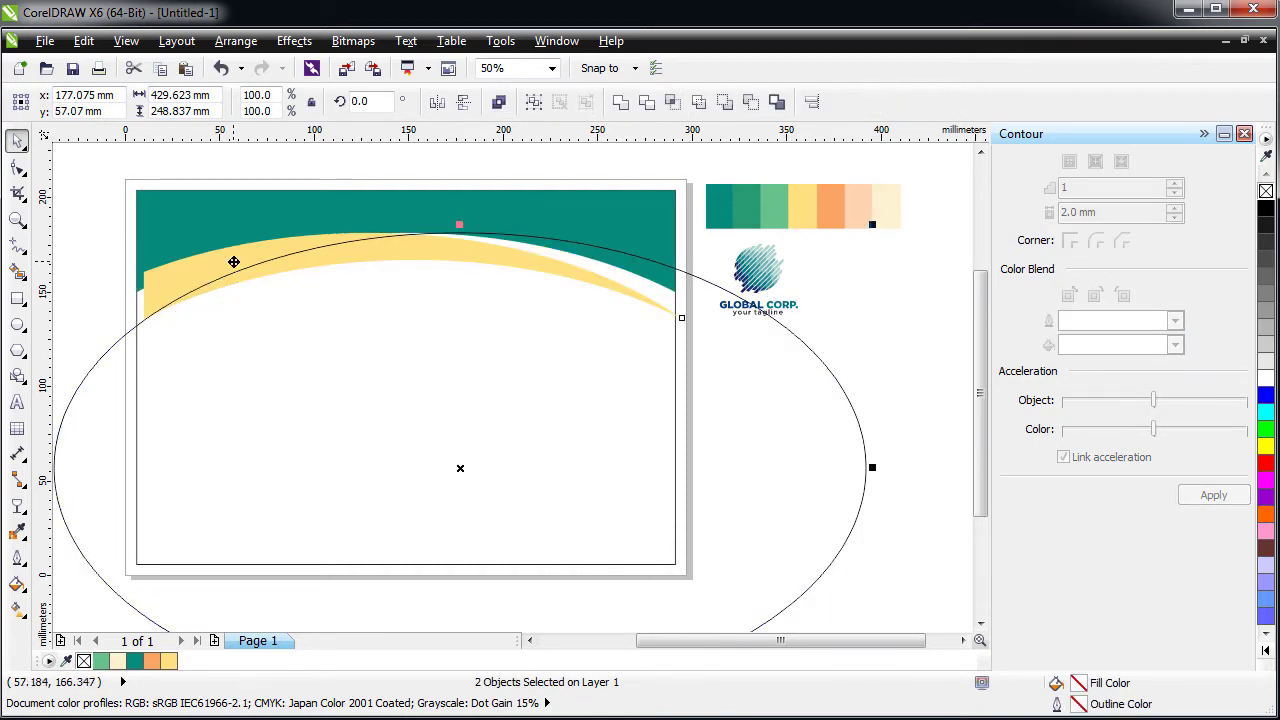
{"action": "key", "text": "ctrl+z"}
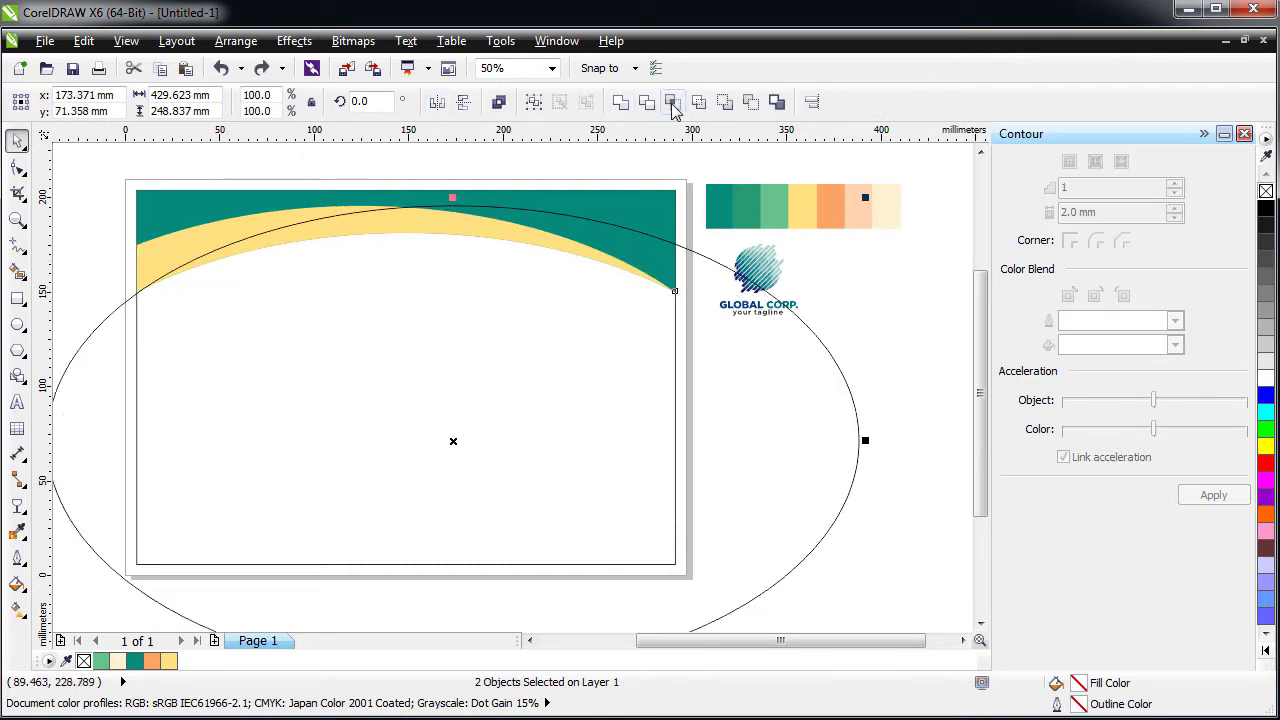
- Intersect the ellipse with the yellow band and fill the result green (#269A73)
{"action": "left_click", "coordinate": [672, 103]}
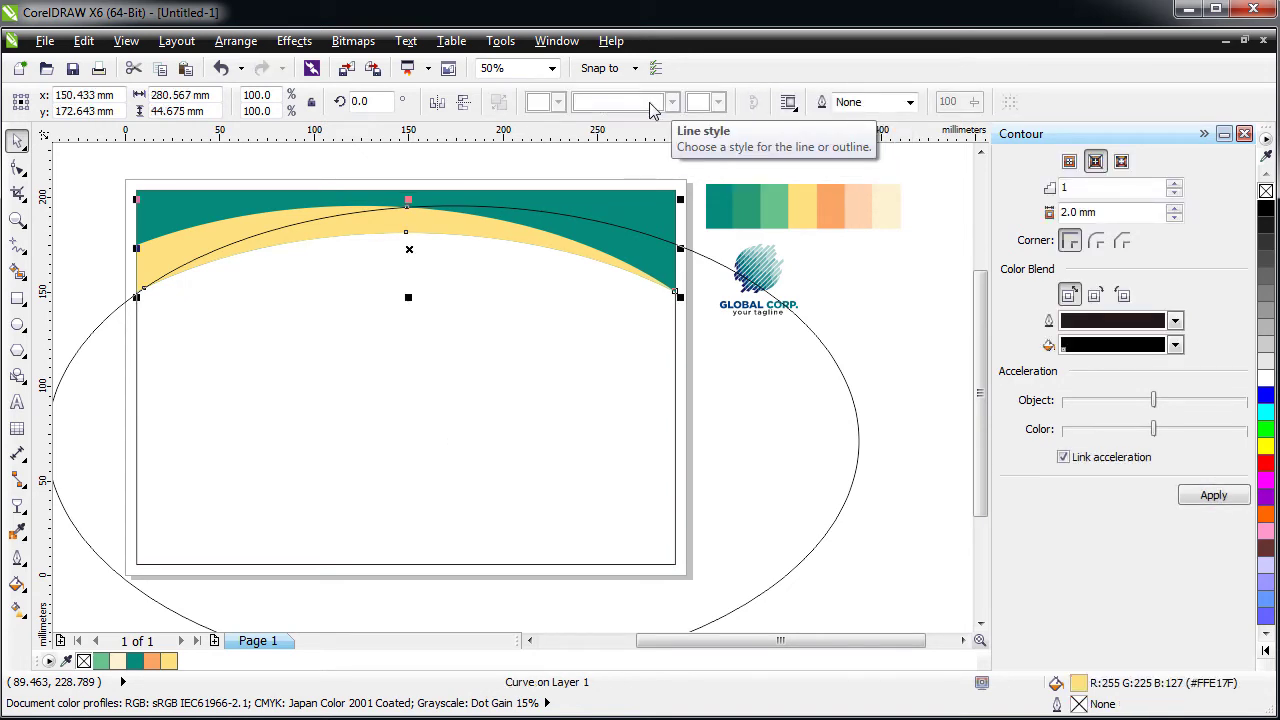
{"action": "left_click", "coordinate": [310, 374]}
{"action": "left_click_drag", "start_coordinate": [334, 357], "coordinate": [323, 411]}
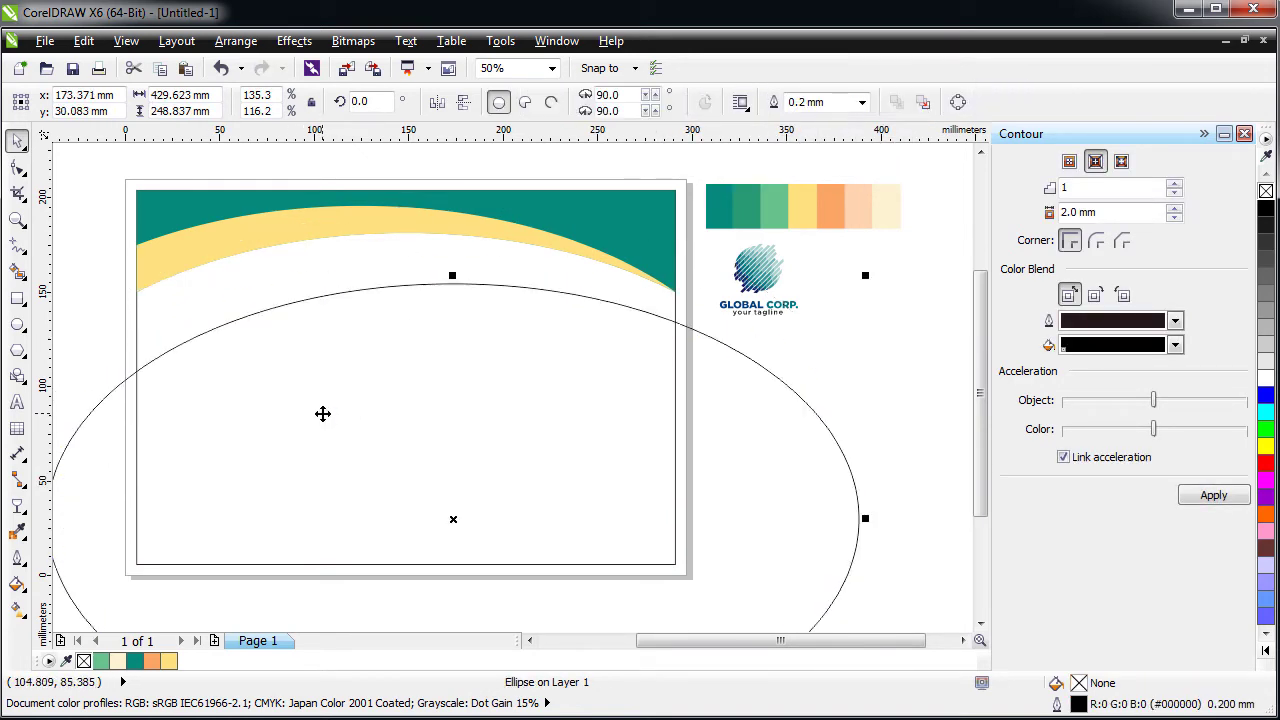
{"action": "left_click", "coordinate": [17, 531]}
{"action": "left_click", "coordinate": [750, 205]}
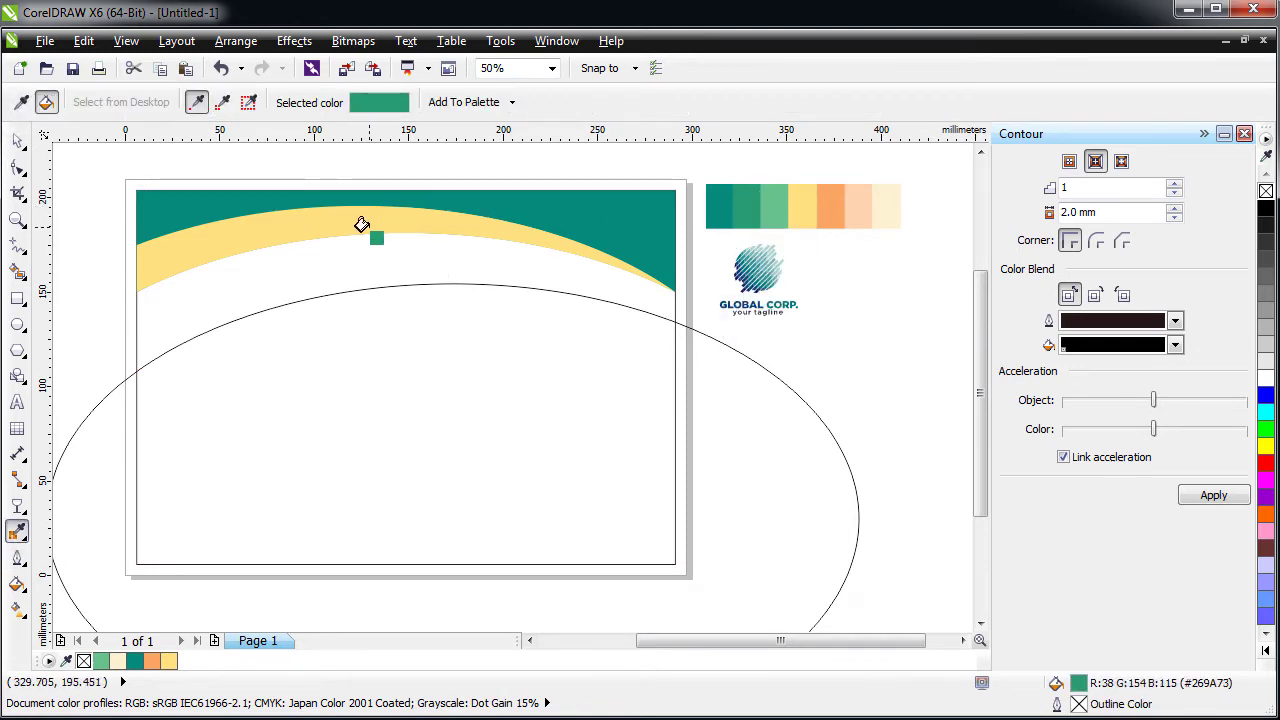
{"action": "left_click", "coordinate": [361, 224]}
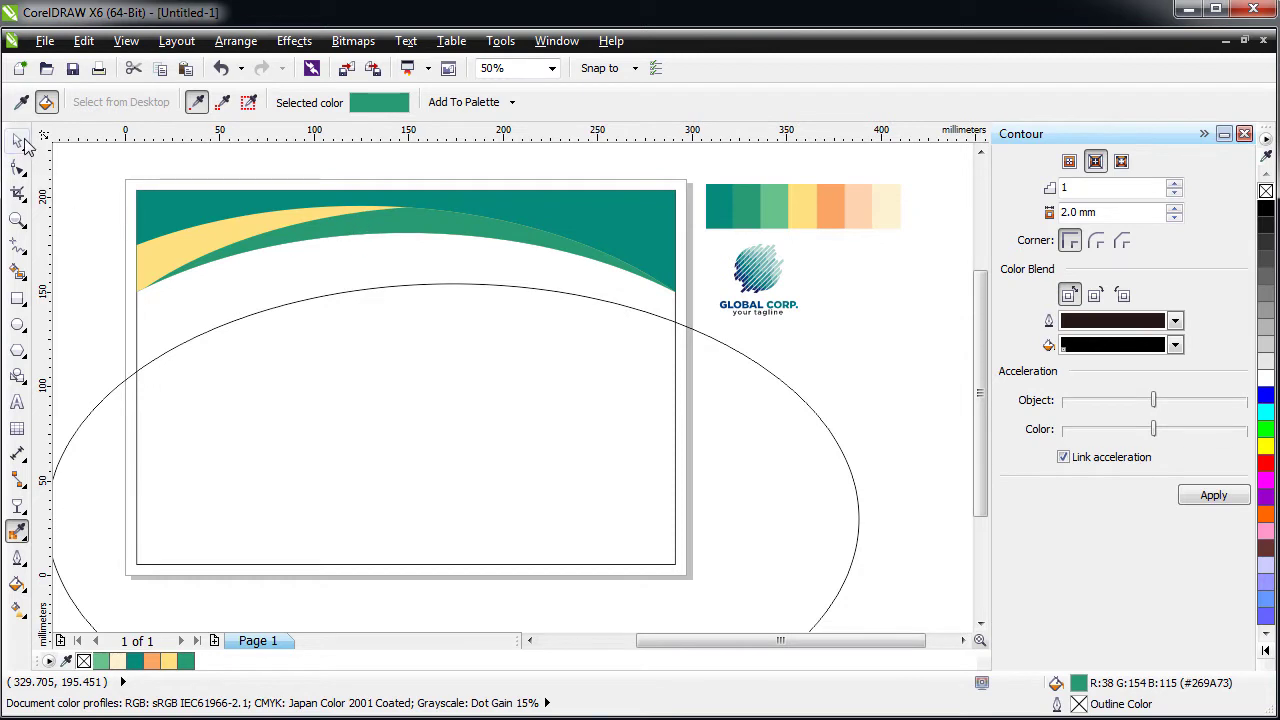
- Select the green band, test-reshape its curve, and undo the change
{"action": "left_click", "coordinate": [18, 142]}
{"action": "left_click", "coordinate": [406, 422]}
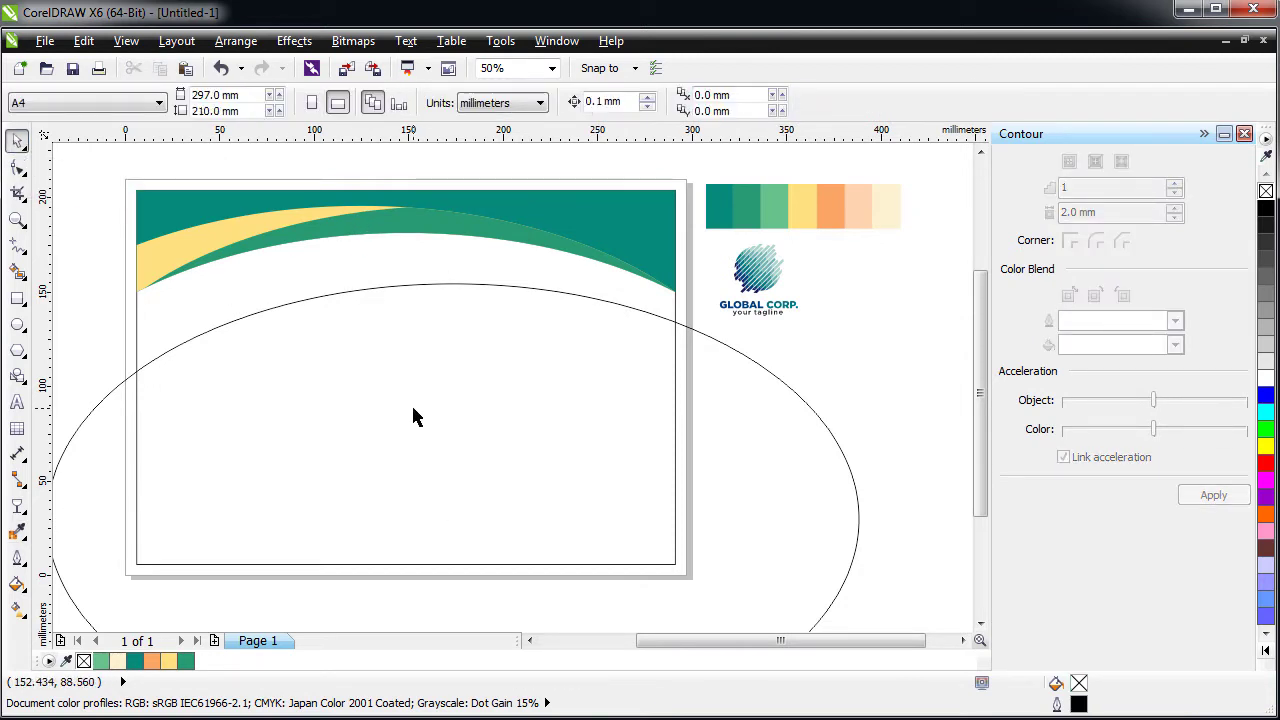
{"action": "left_click", "coordinate": [448, 232]}
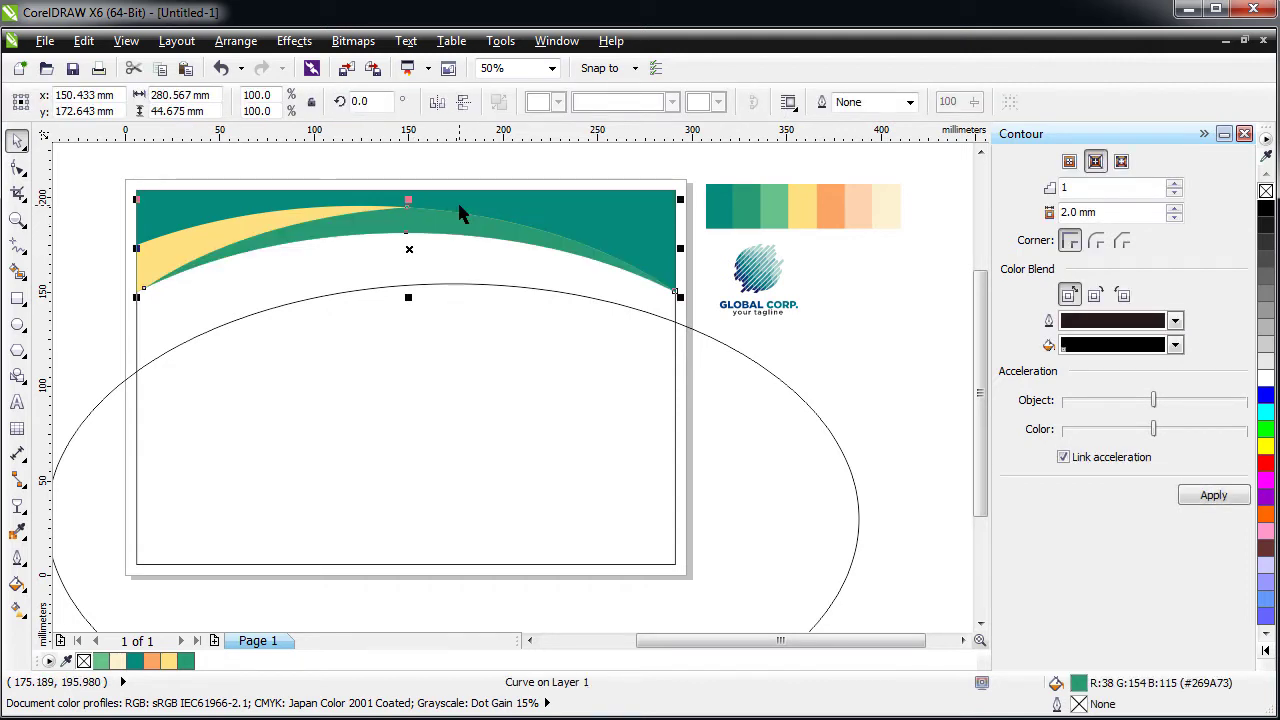
{"action": "left_click_drag", "start_coordinate": [414, 223], "coordinate": [417, 268]}
{"action": "key", "text": "ctrl+z"}
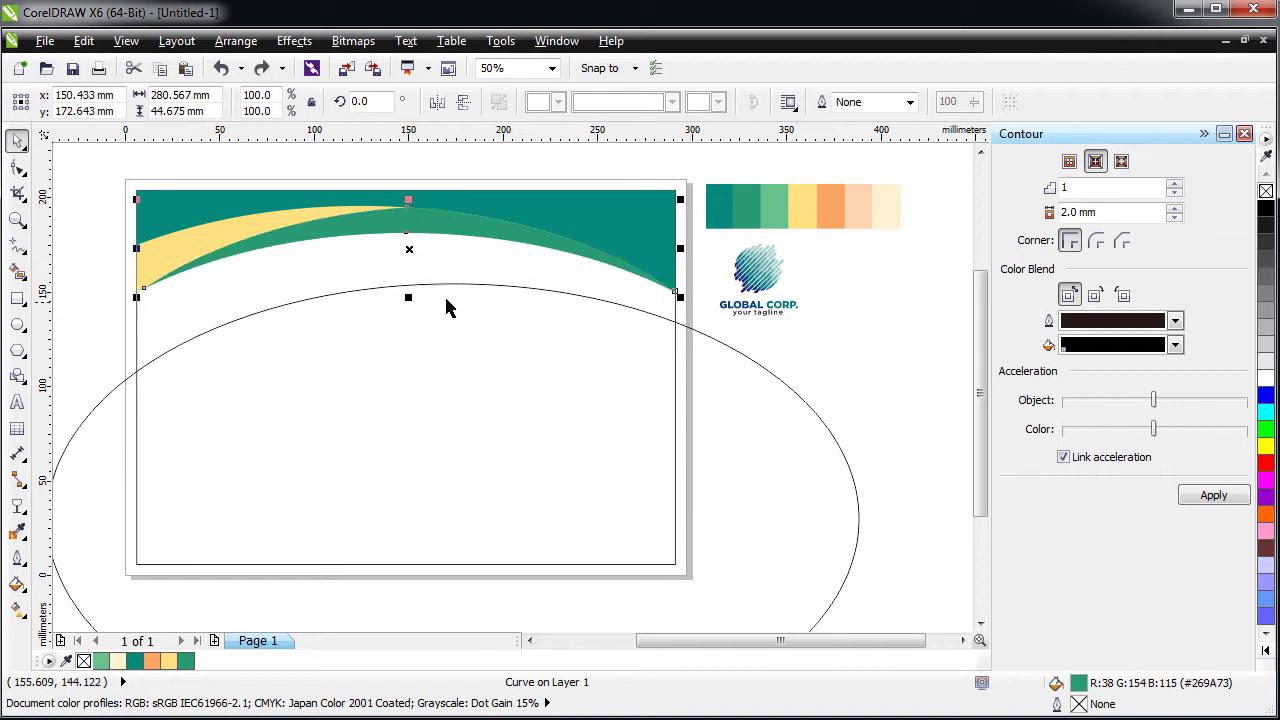
- Raise the ellipse, intersect it with the green band, and fill the piece orange (#FBA665)
{"action": "left_click_drag", "start_coordinate": [494, 335], "coordinate": [509, 255]}
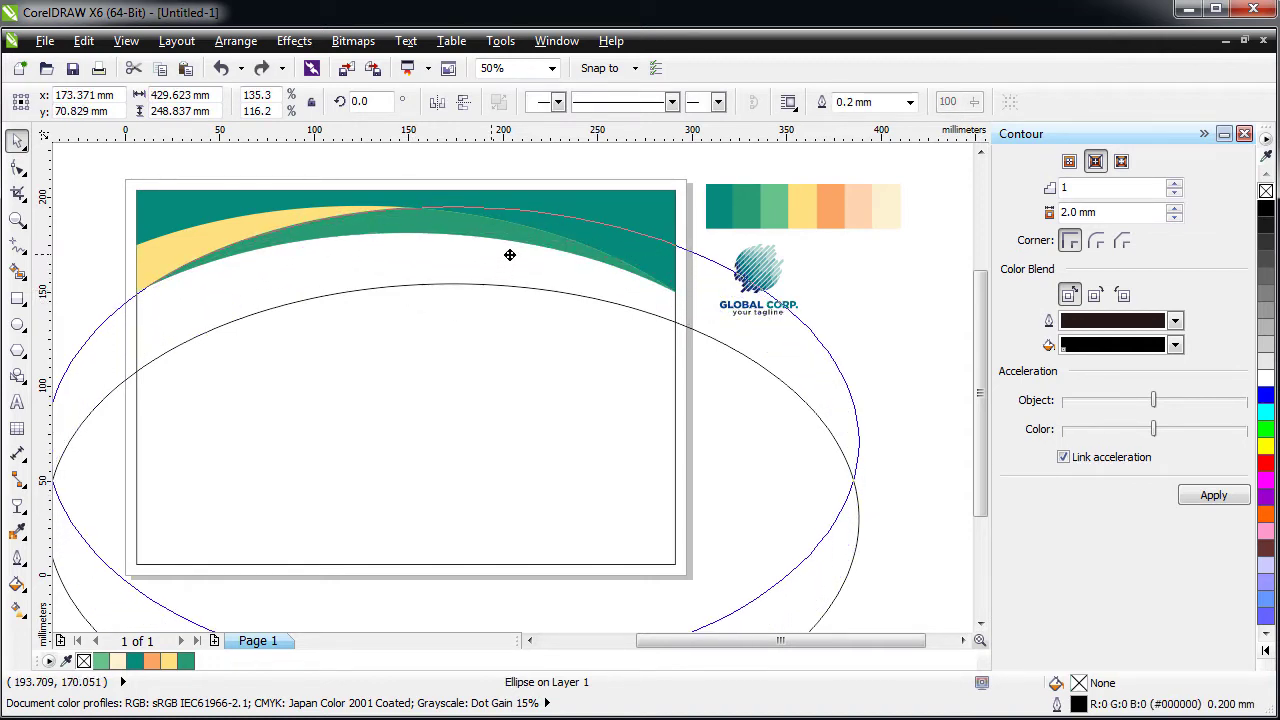
{"action": "left_click_drag", "start_coordinate": [509, 255], "coordinate": [511, 247]}
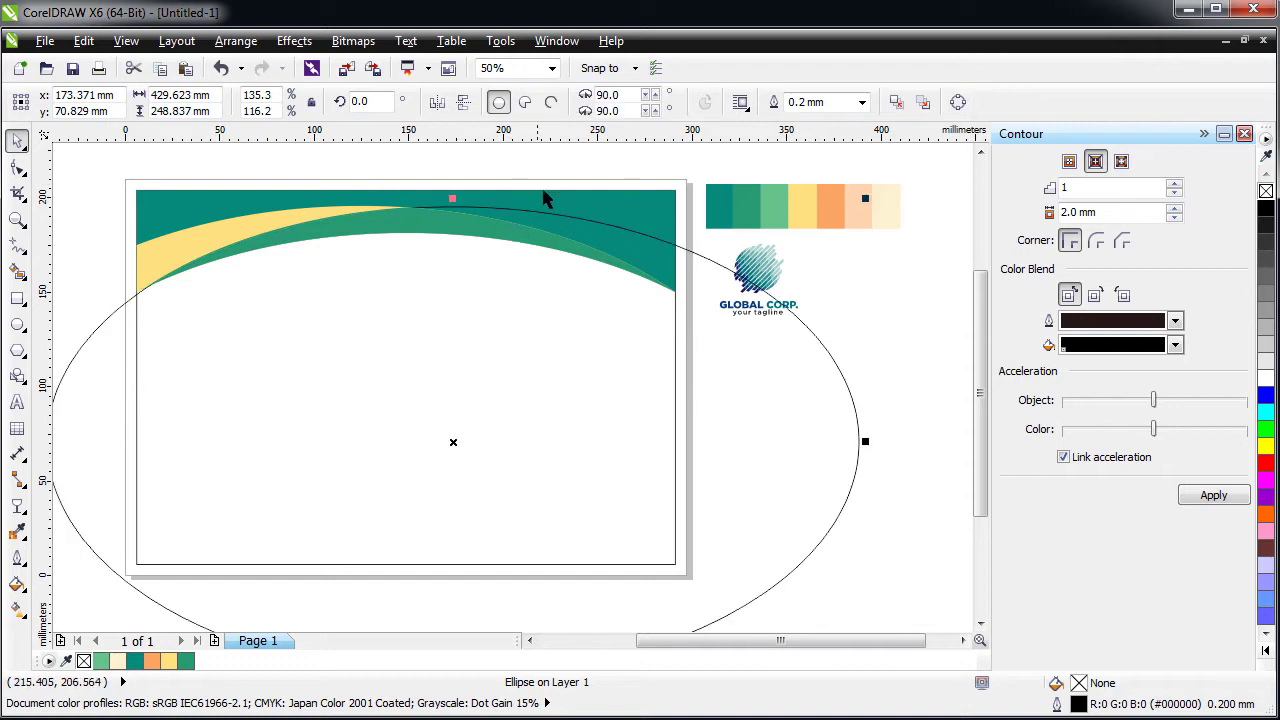
{"action": "left_click", "coordinate": [606, 195], "text": "shift"}
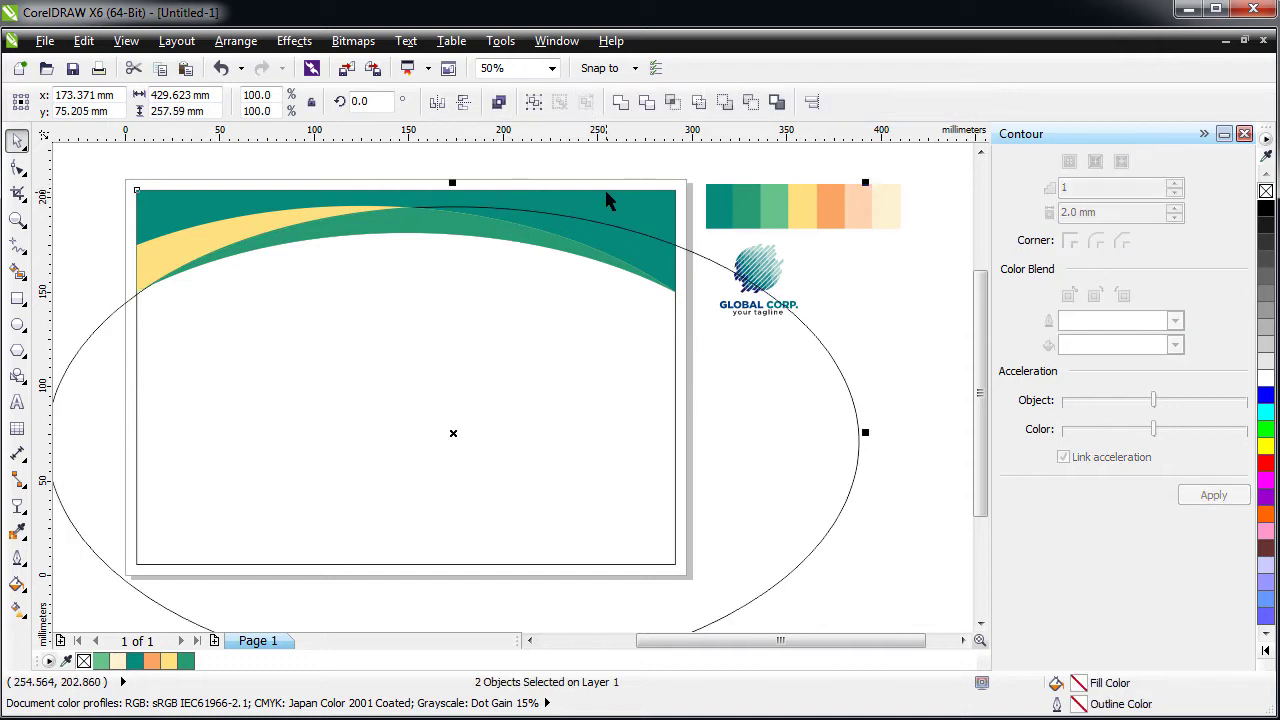
{"action": "left_click", "coordinate": [673, 104]}
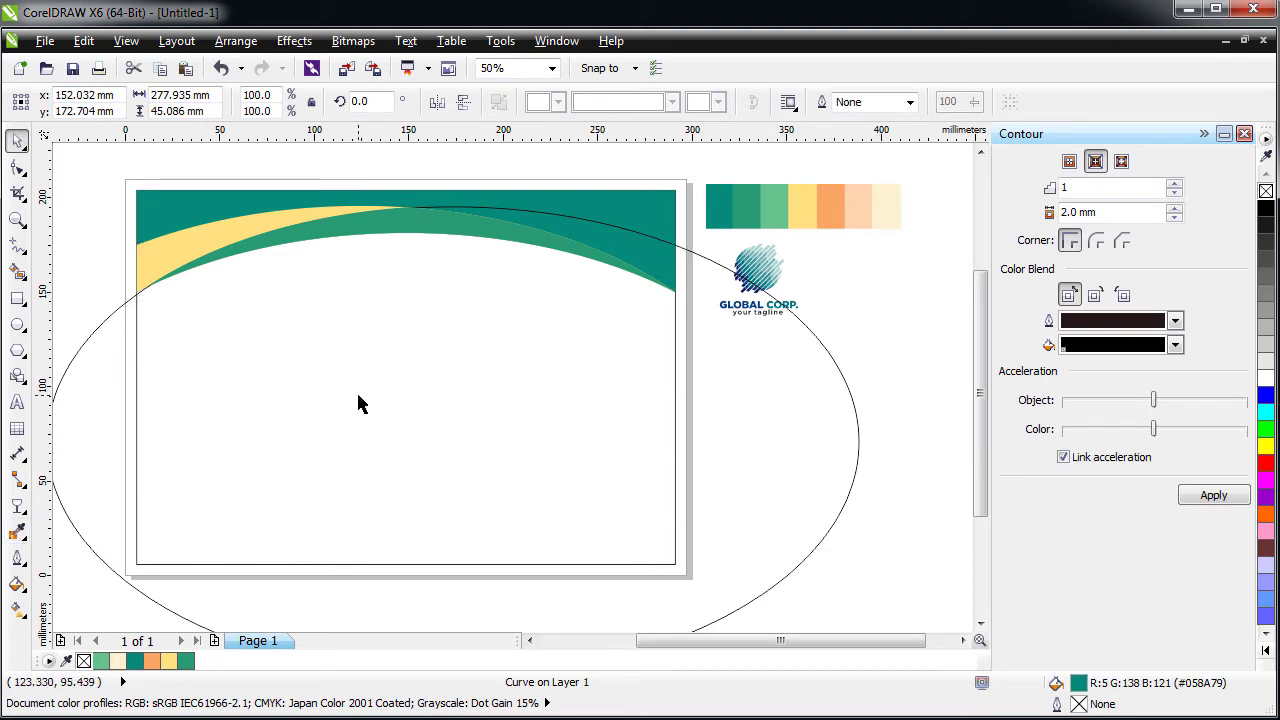
{"action": "key", "text": "ctrl+z"}
{"action": "left_click", "coordinate": [17, 531]}
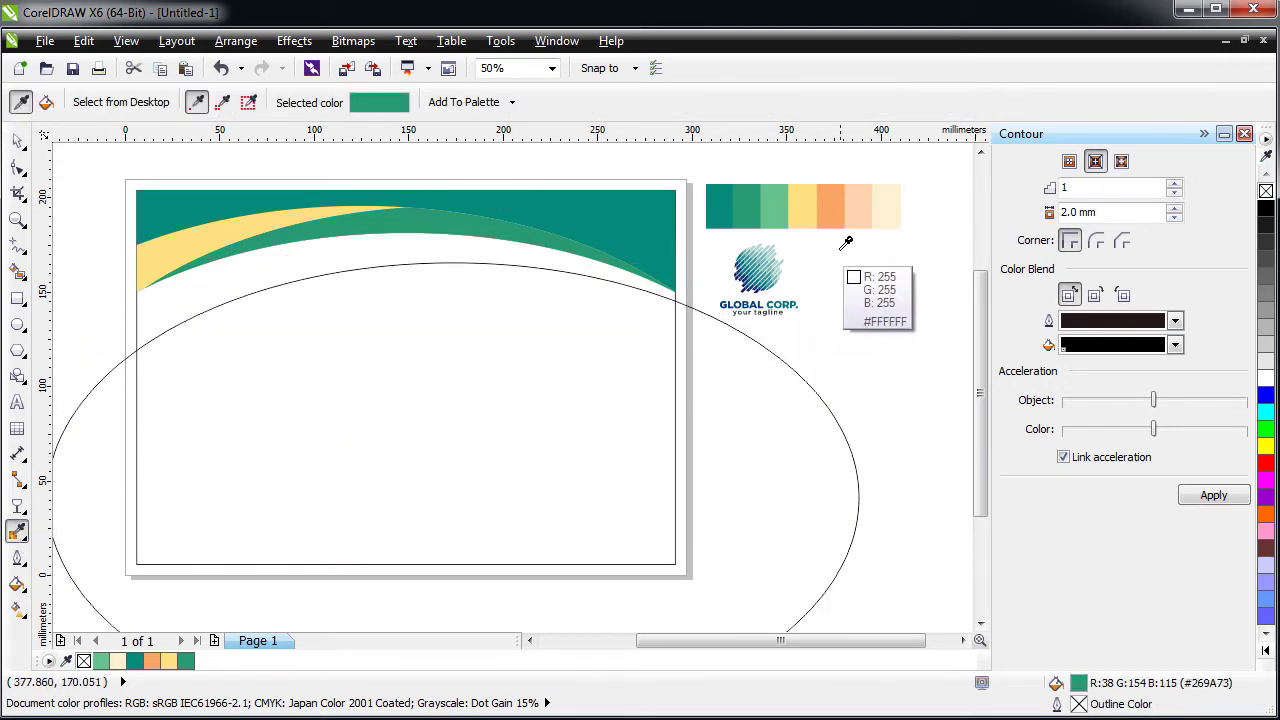
{"action": "left_click", "coordinate": [830, 205]}
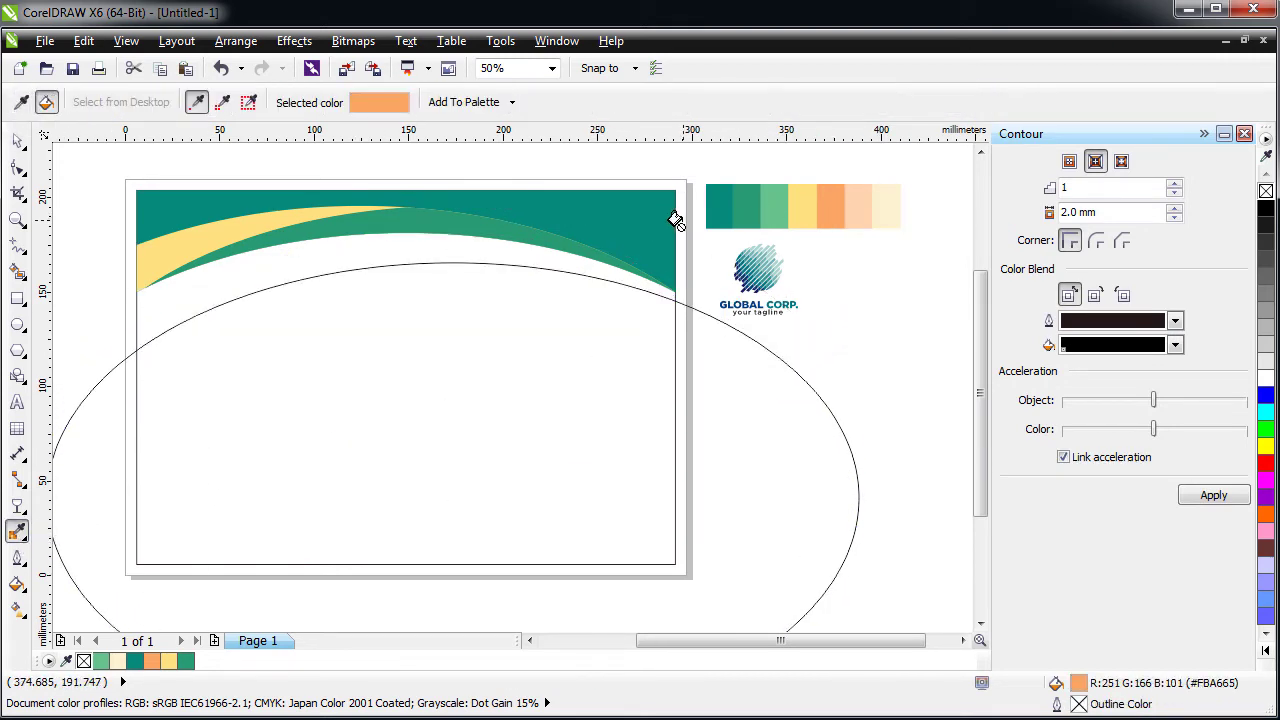
{"action": "left_click", "coordinate": [640, 261]}
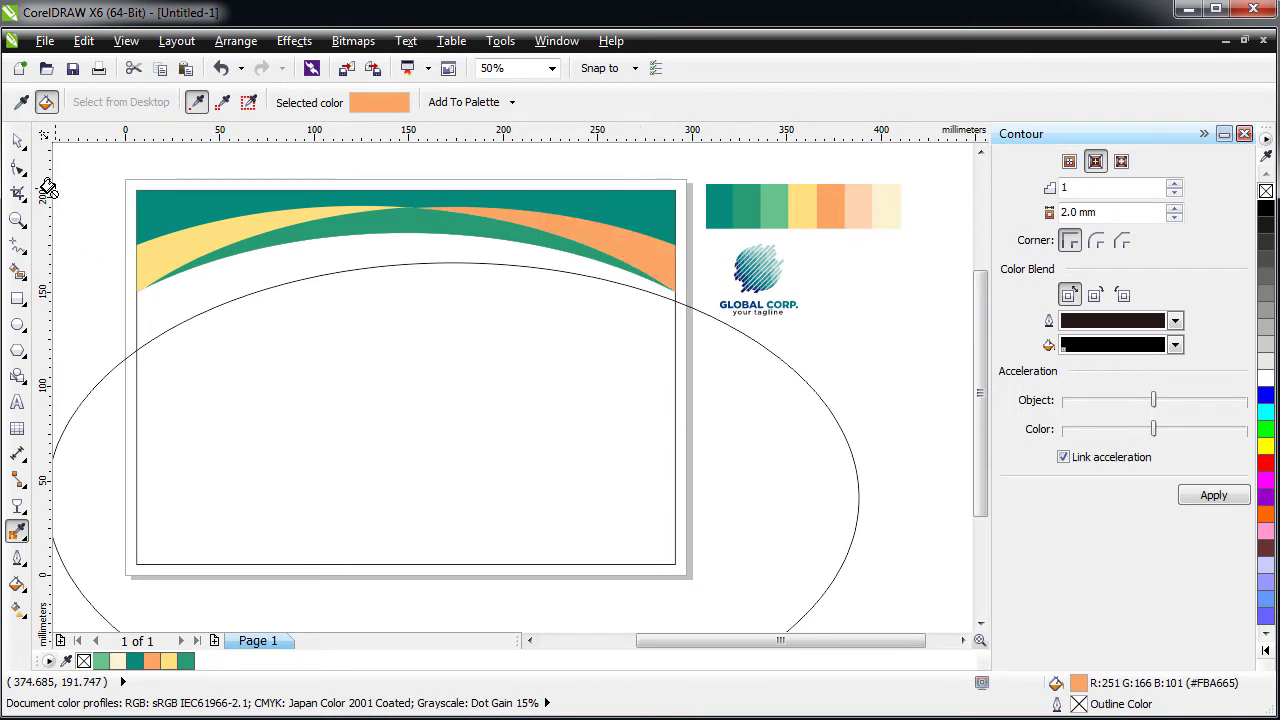
{"action": "left_click", "coordinate": [17, 141]}
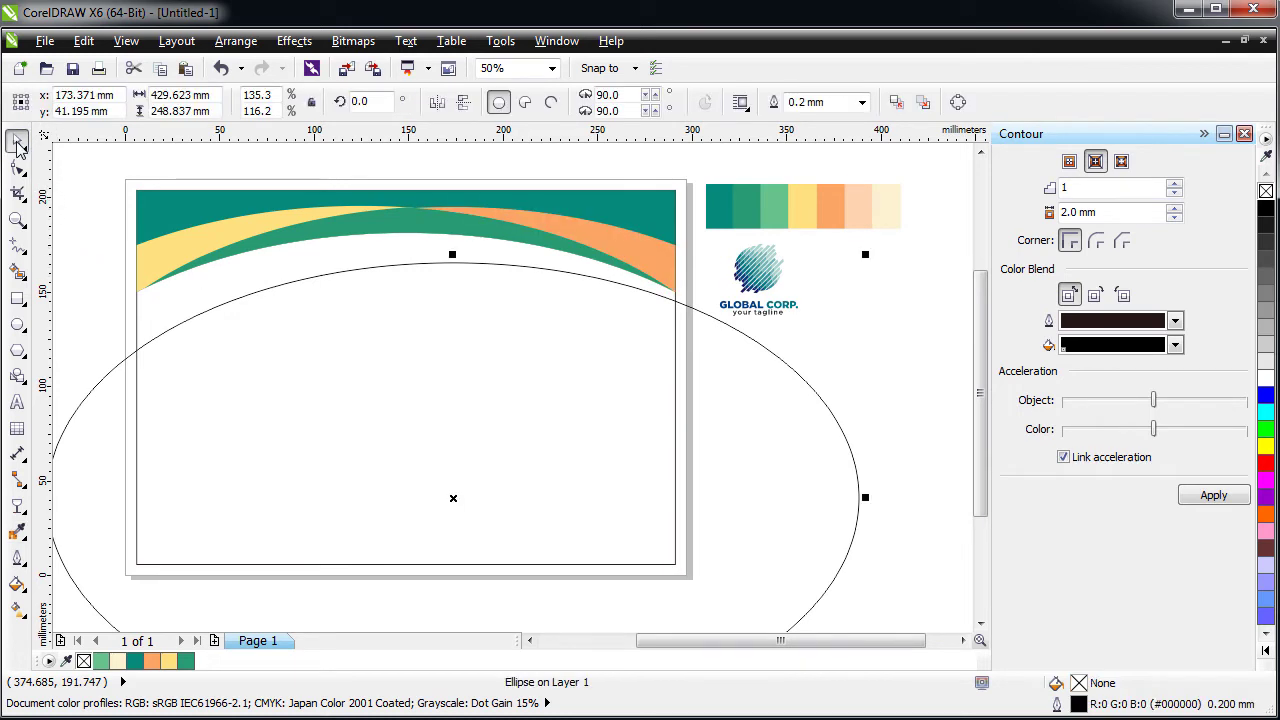
- Intersect the nudged ellipse with the green band, fill it pale yellow, then lower the ellipse
{"action": "left_click", "coordinate": [366, 366]}
{"action": "left_click", "coordinate": [423, 363]}
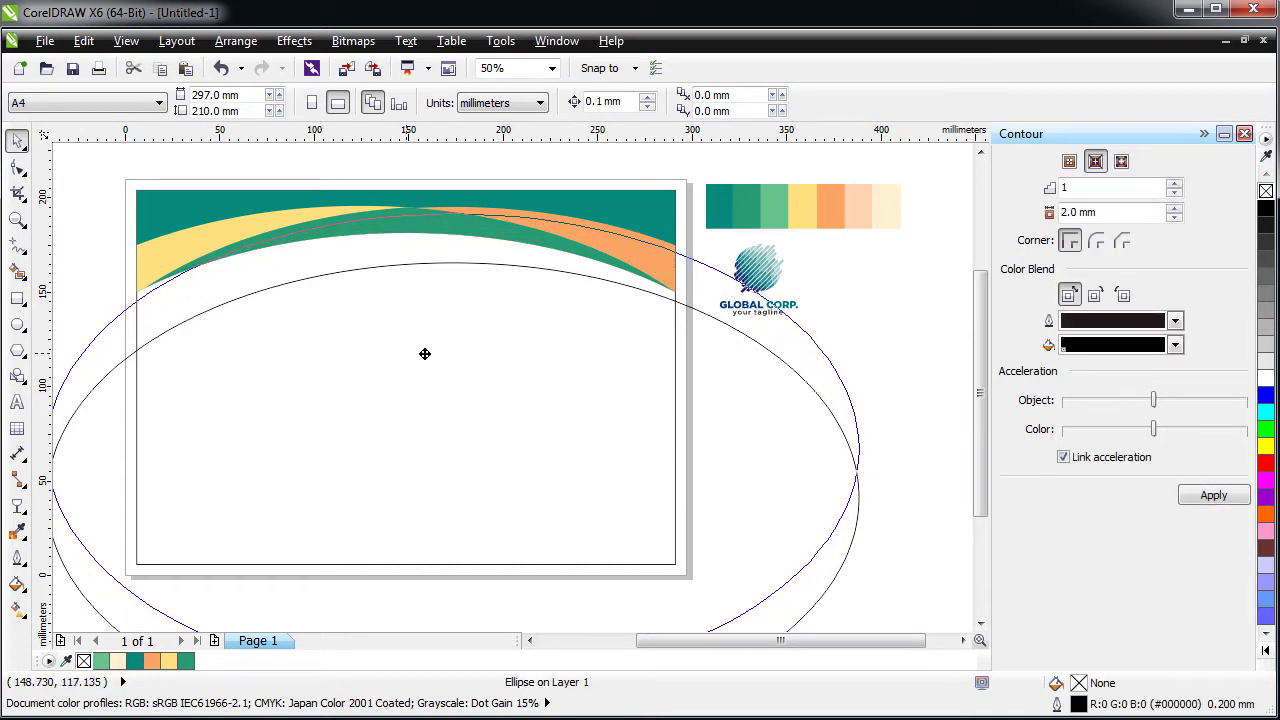
{"action": "mouse_move", "coordinate": [424, 354]}
{"action": "left_mouse_down"}
{"action": "mouse_move", "coordinate": [463, 360]}
{"action": "mouse_move", "coordinate": [445, 361]}
{"action": "left_mouse_up"}
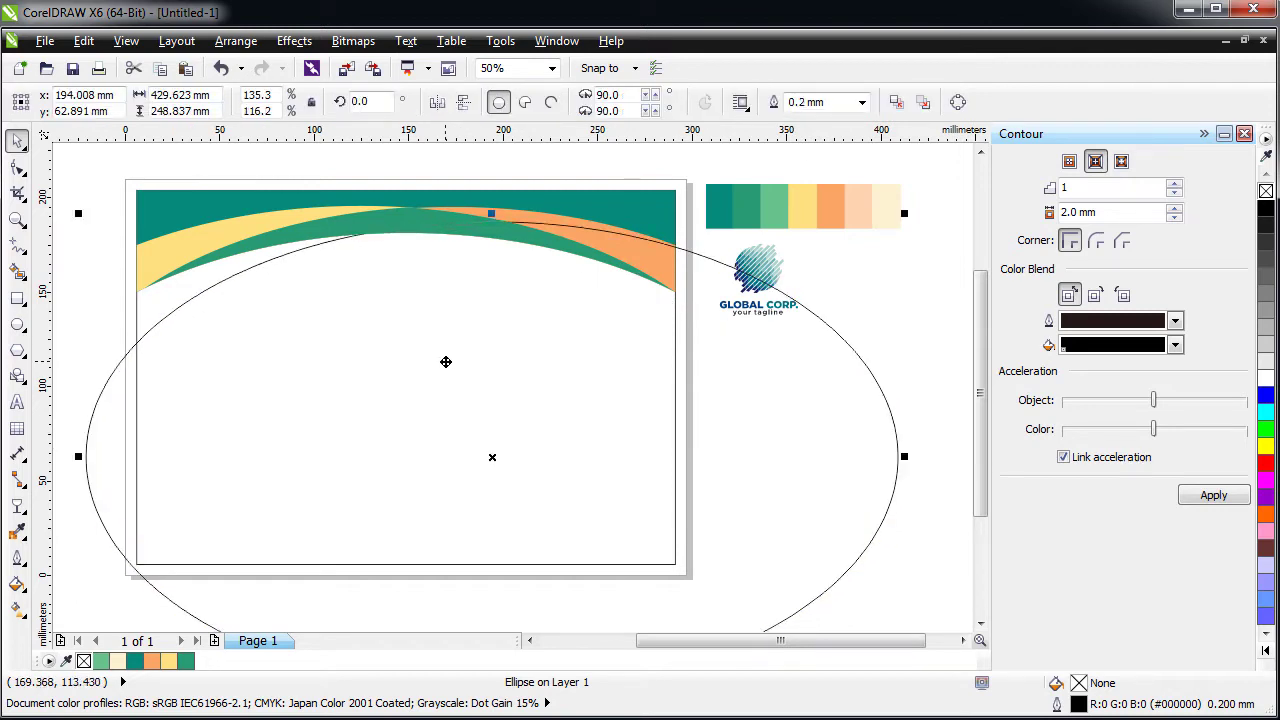
{"action": "left_click", "coordinate": [331, 242], "text": "shift"}
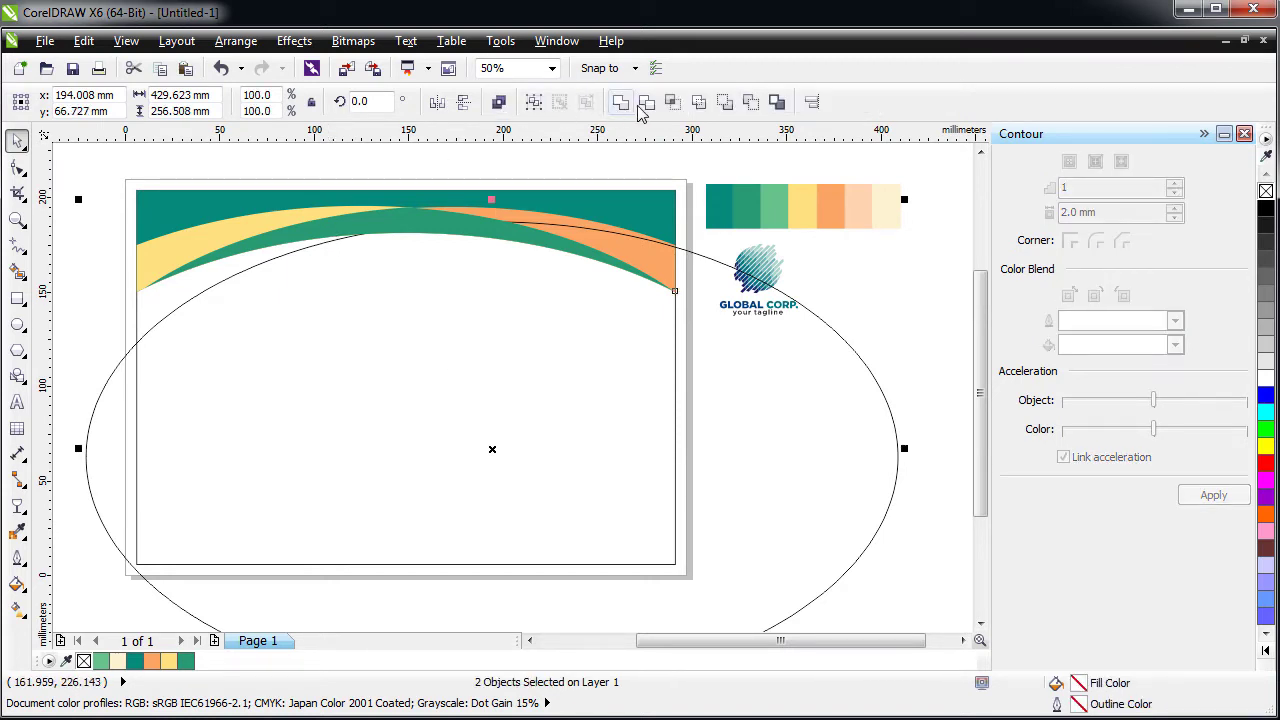
{"action": "left_click", "coordinate": [672, 101]}
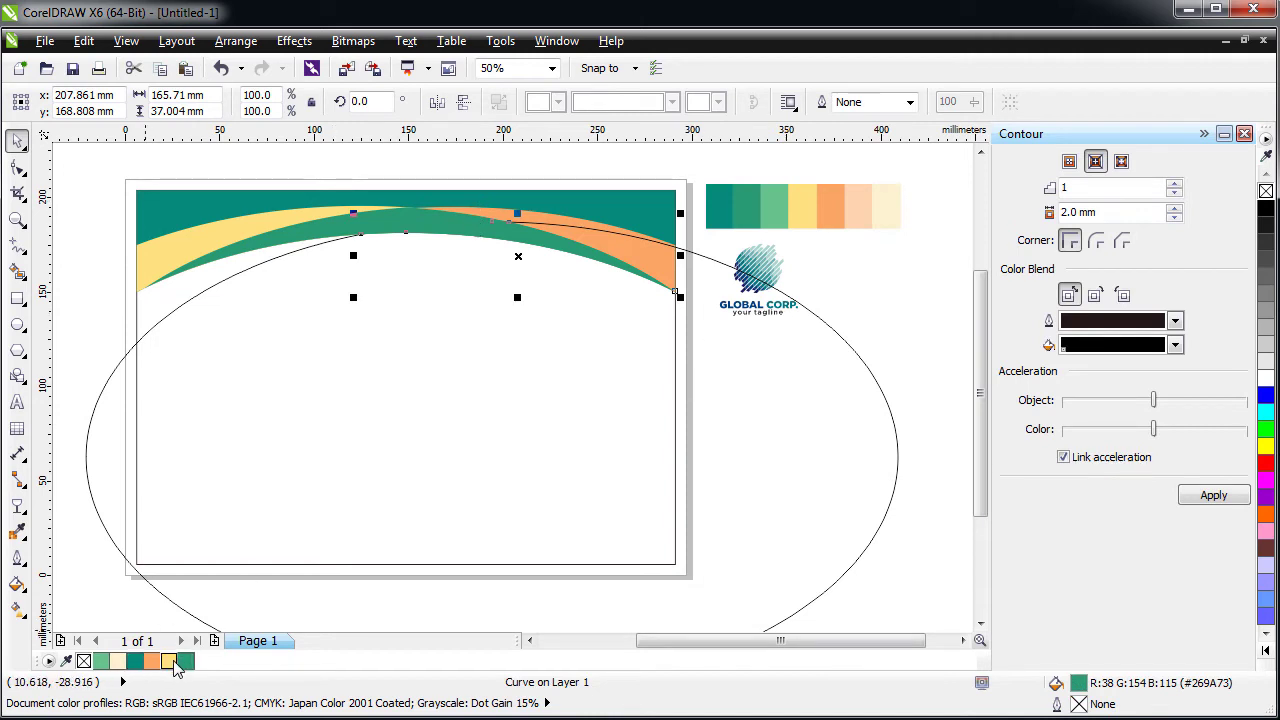
{"action": "left_click", "coordinate": [169, 661]}
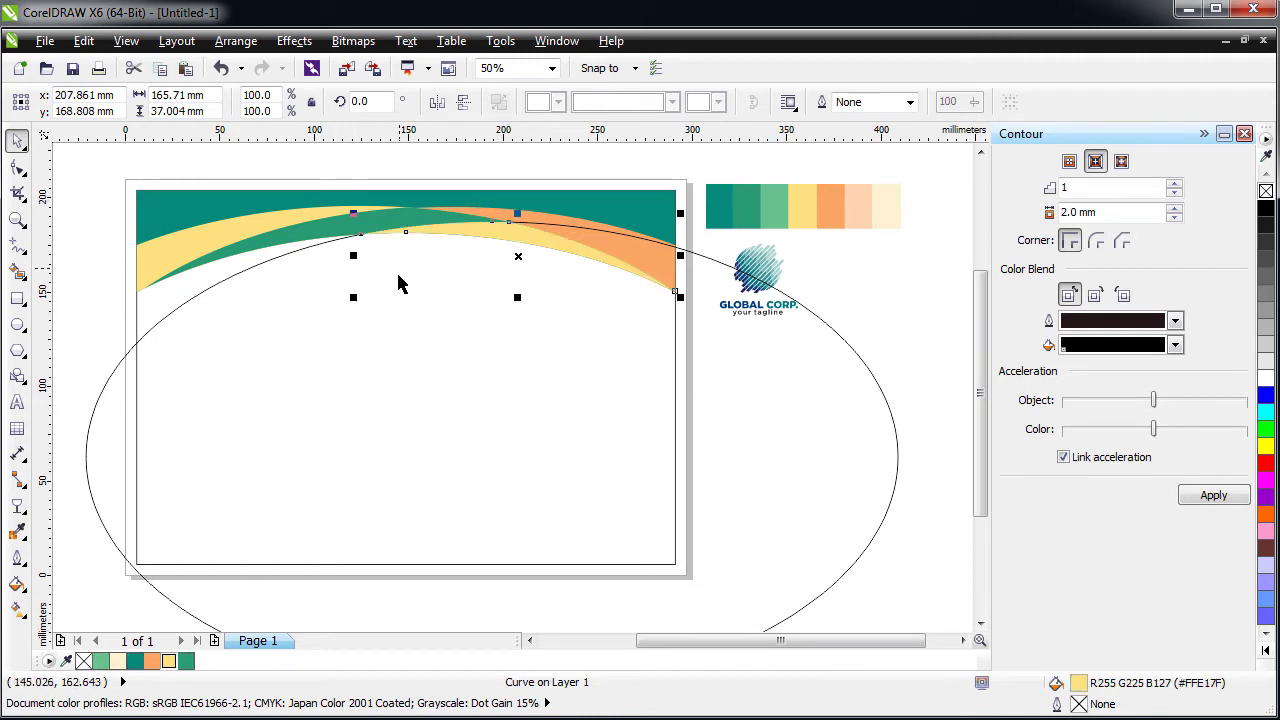
{"action": "left_click", "coordinate": [382, 306]}
{"action": "left_click_drag", "start_coordinate": [382, 306], "coordinate": [389, 420]}
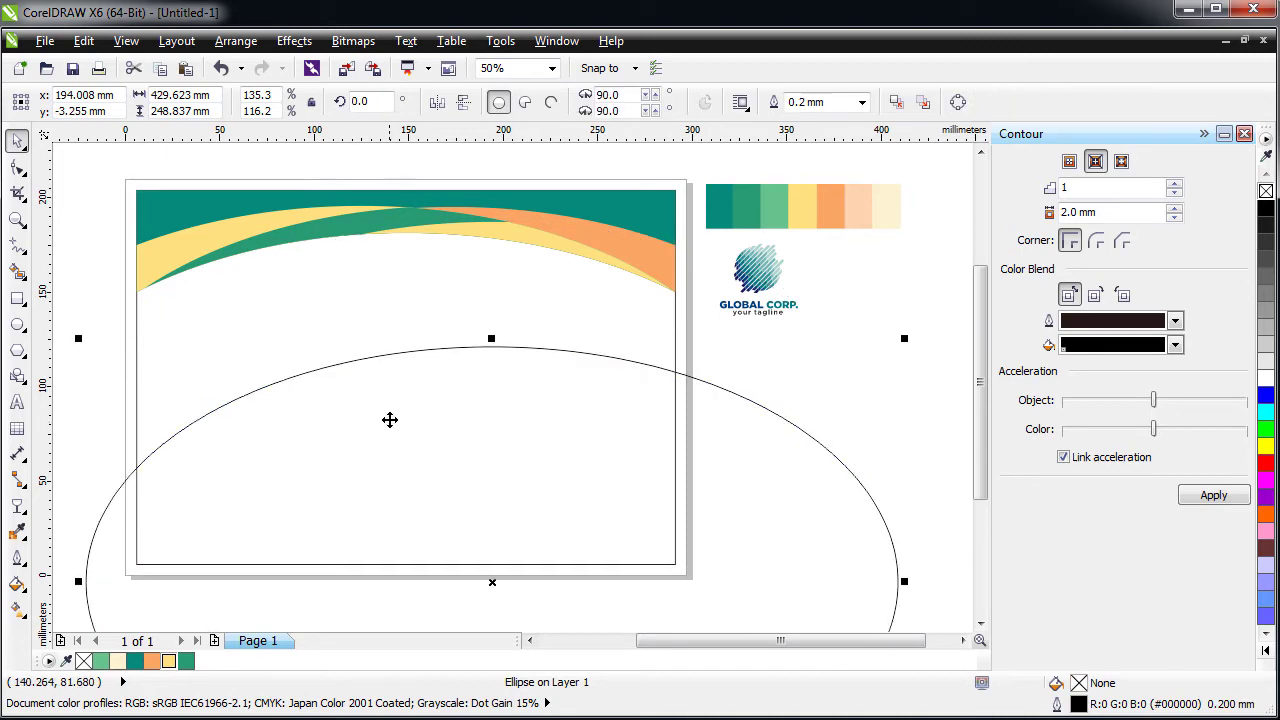
- Narrow the ellipse to 408.977 × 248.837 mm and centre it at x 148.5, y 105.0 mm
{"action": "key", "text": "ctrl+z"}
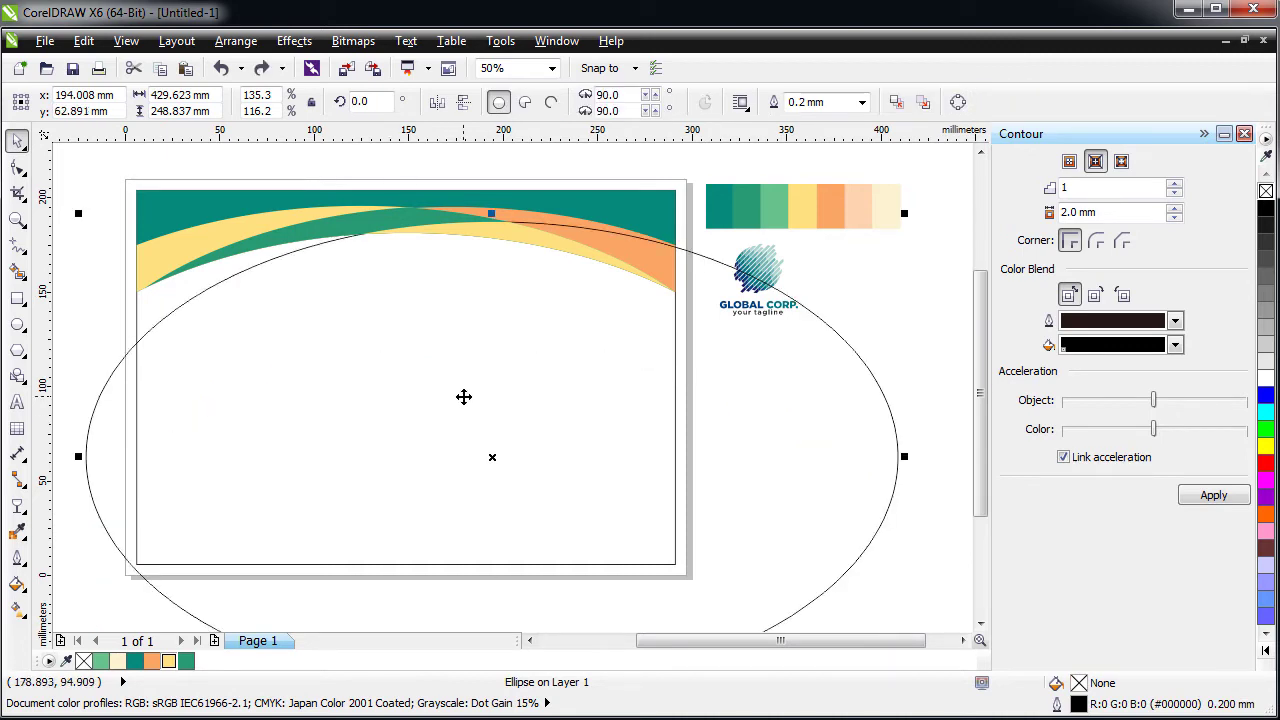
{"action": "left_click_drag", "start_coordinate": [461, 395], "coordinate": [389, 357]}
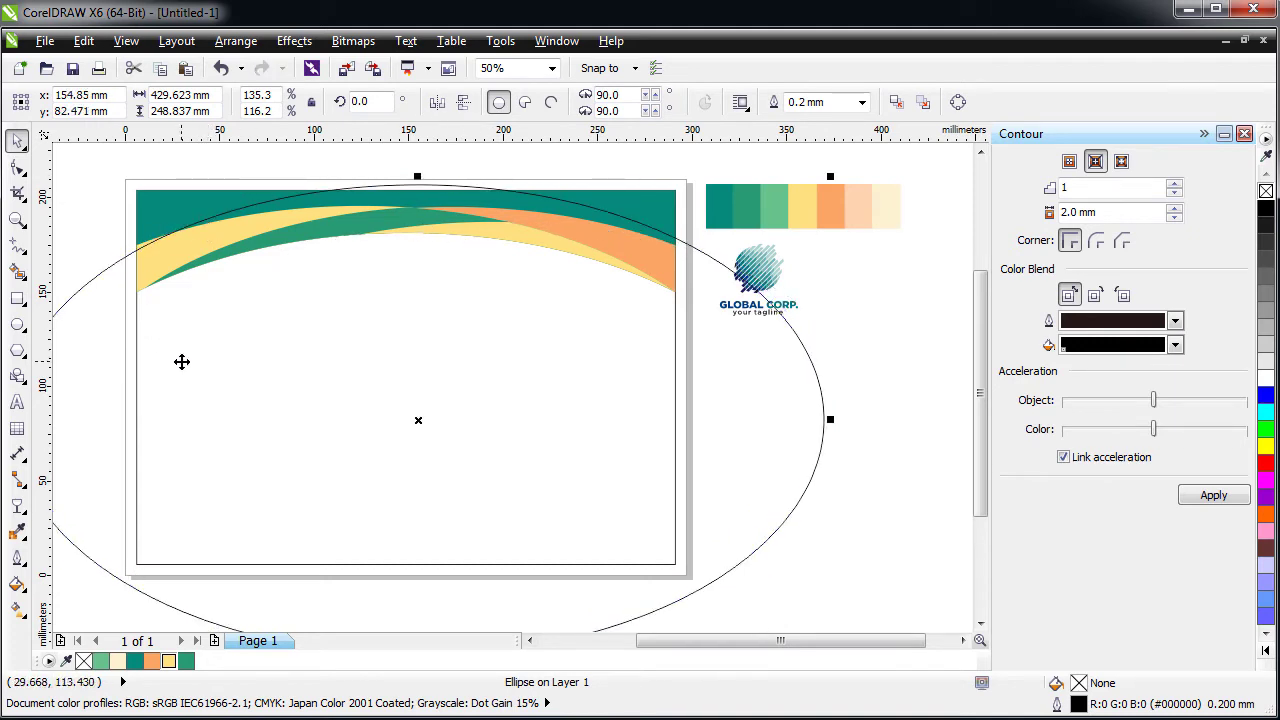
{"action": "key", "text": "Escape"}
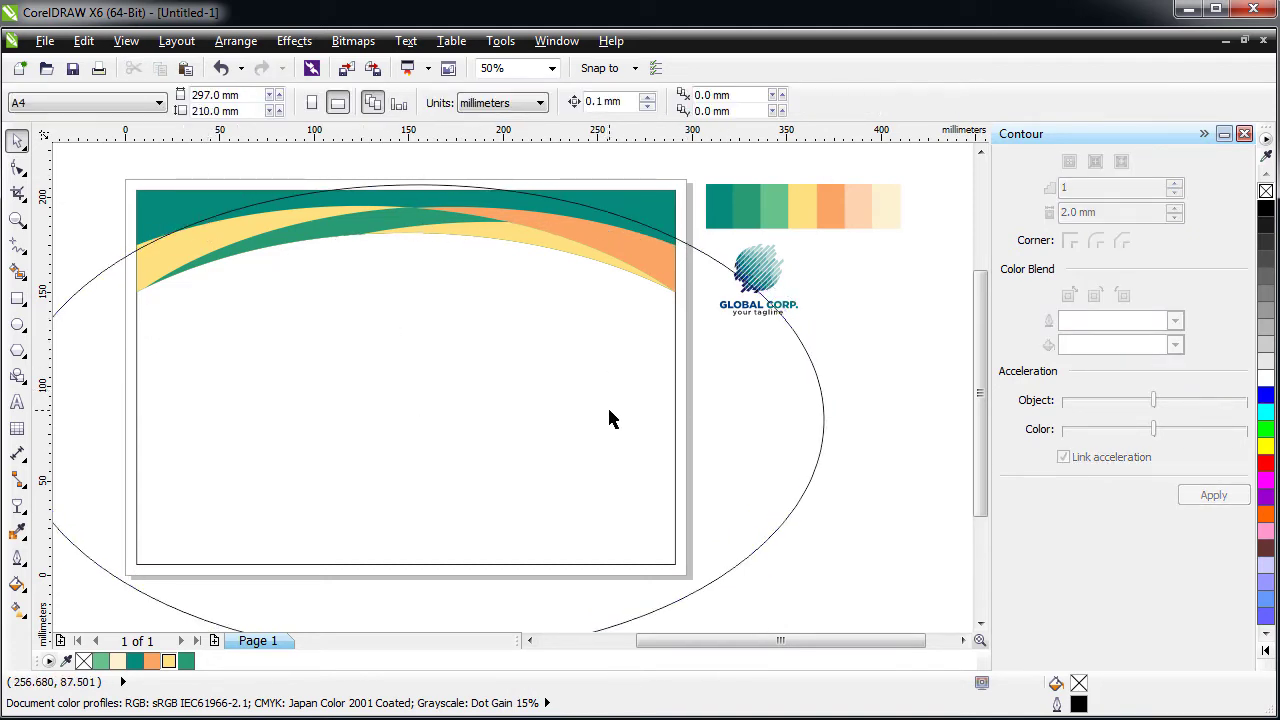
{"action": "key", "text": "Tab"}
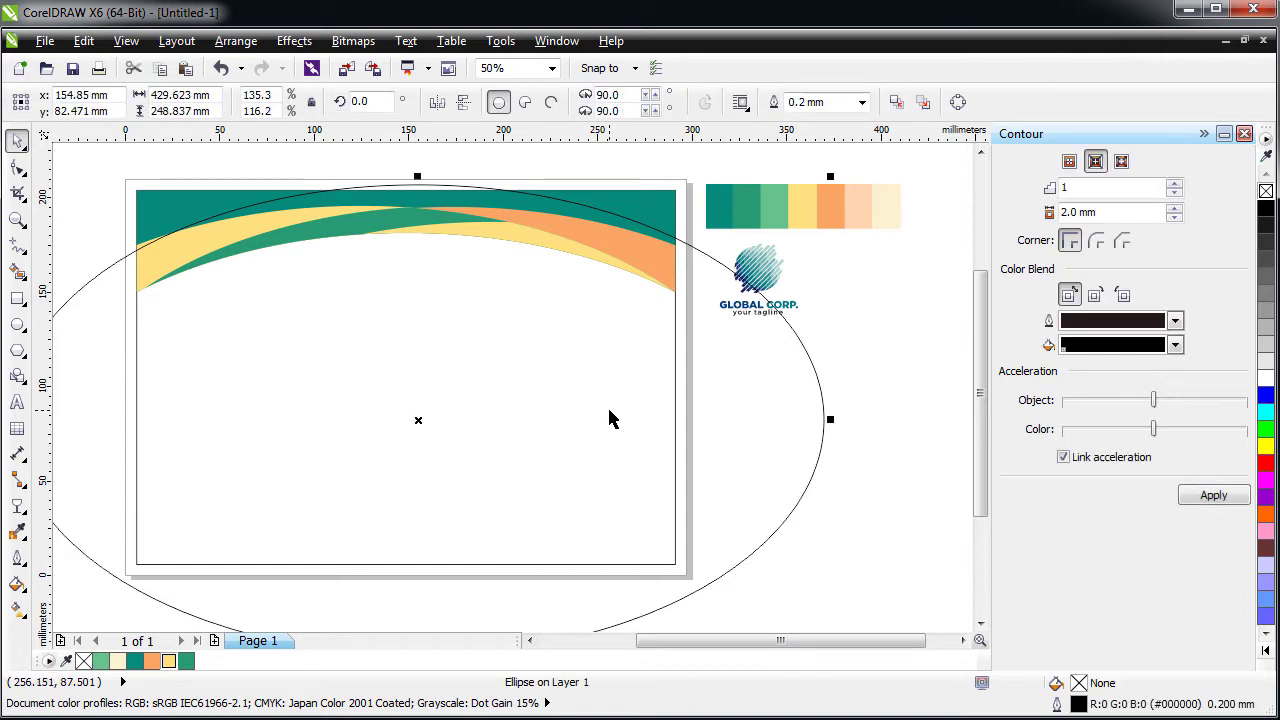
{"action": "left_click_drag", "start_coordinate": [834, 424], "coordinate": [815, 427]}
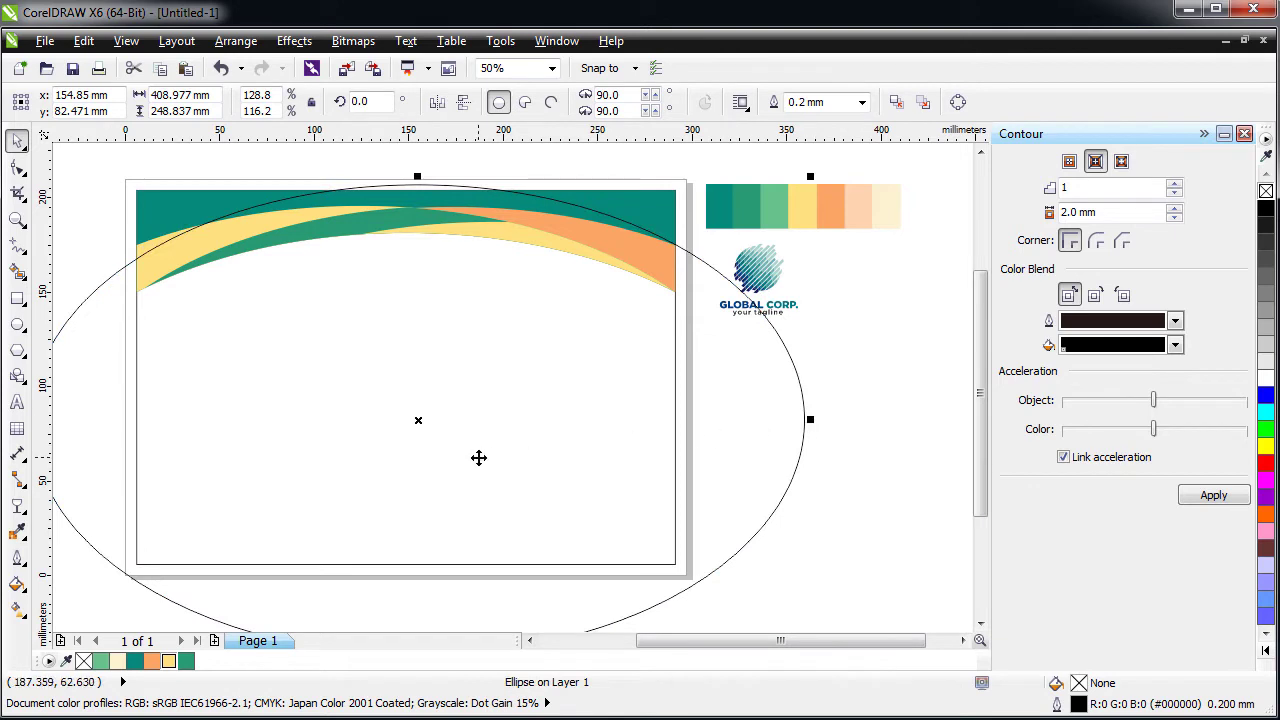
{"action": "left_click_drag", "start_coordinate": [478, 457], "coordinate": [481, 443]}
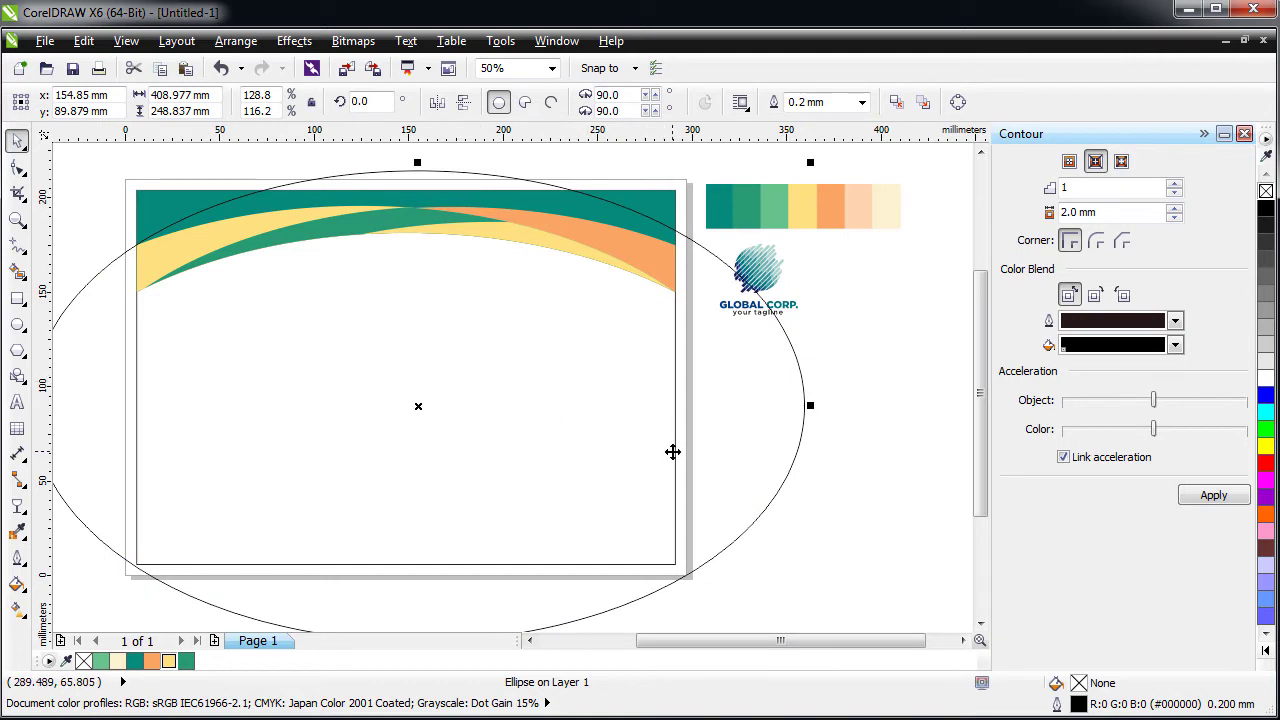
{"action": "key", "text": "Escape"}
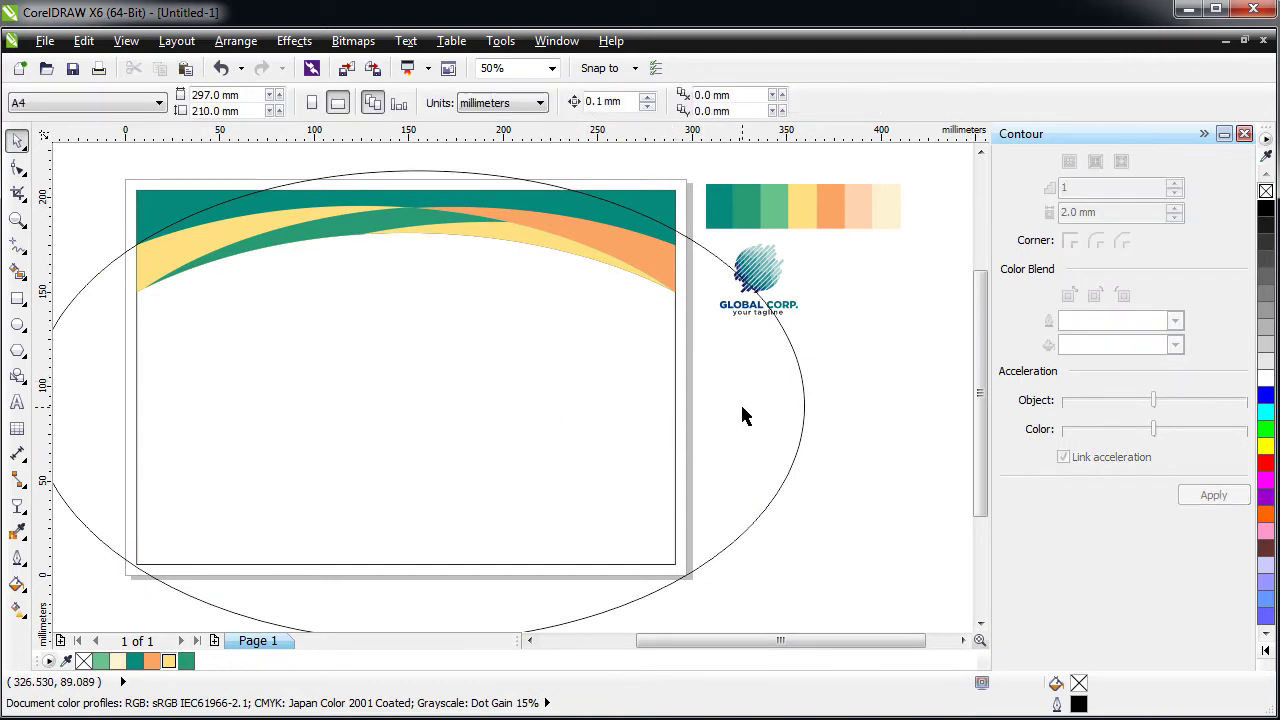
{"action": "left_click", "coordinate": [743, 416]}
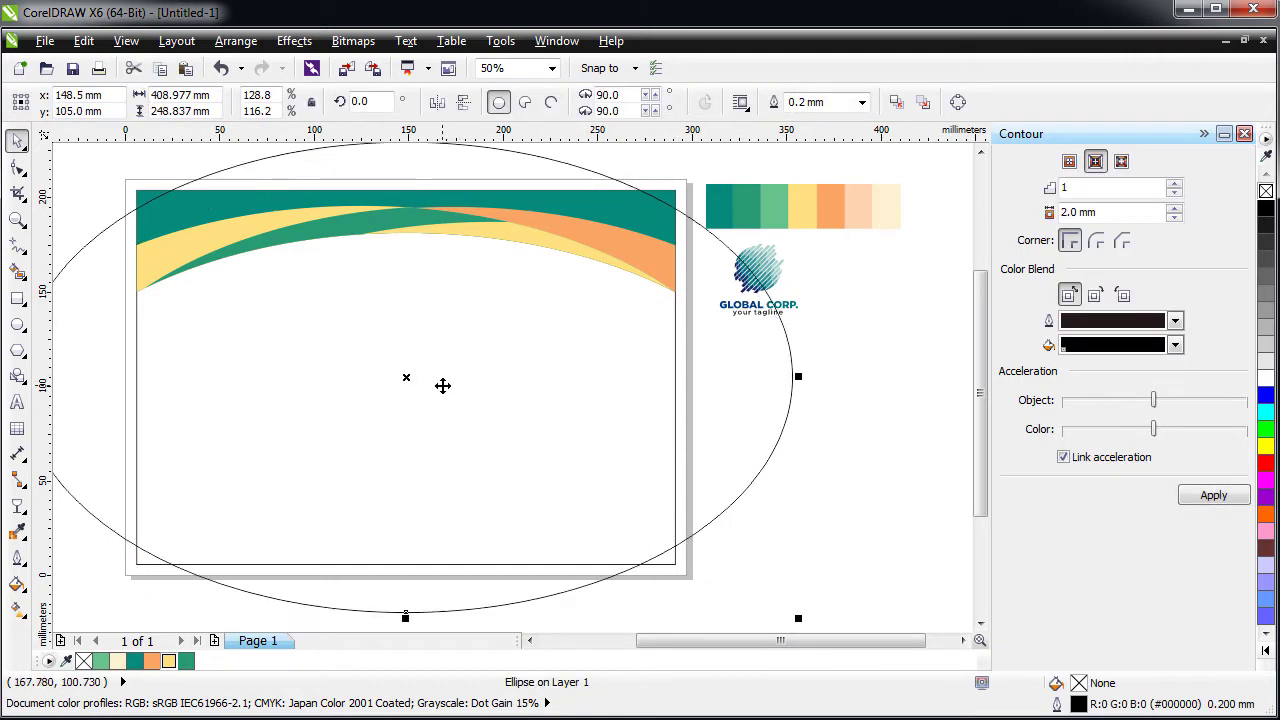
{"action": "left_click_drag", "start_coordinate": [443, 383], "coordinate": [446, 412]}
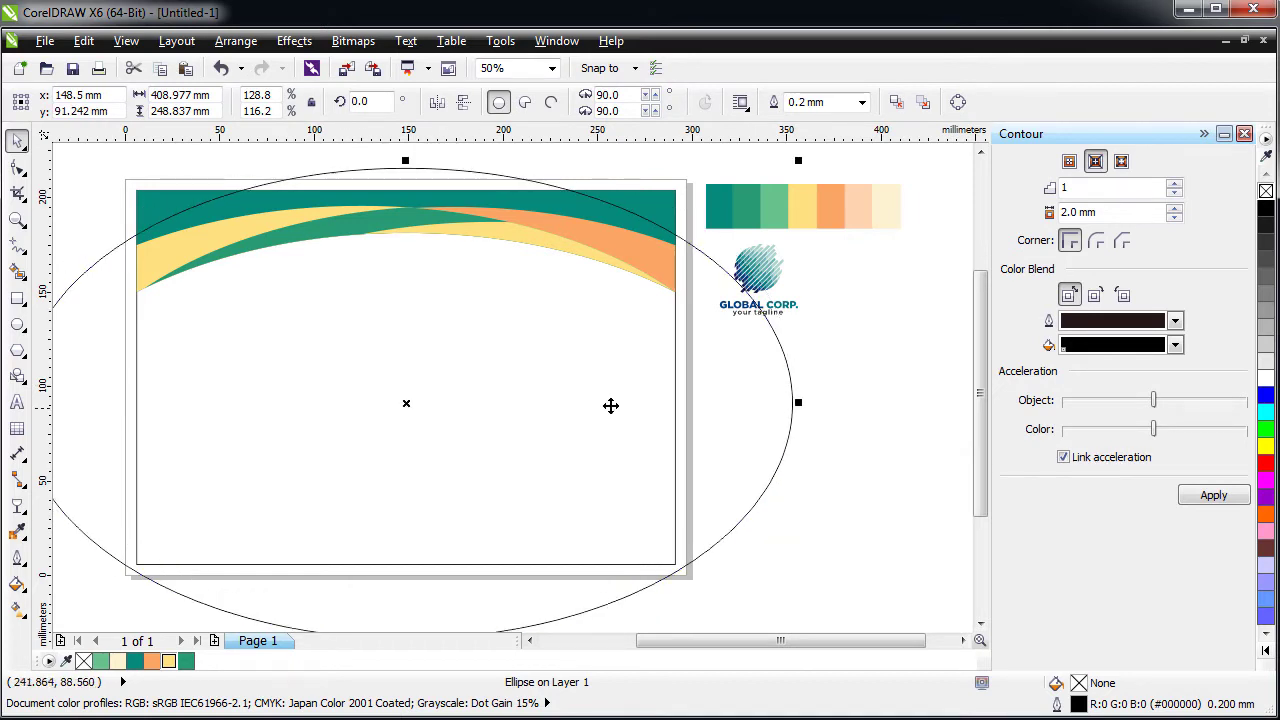
- Intersect the ellipse with the header band to cut a new top arc, then move the ellipse lower
{"action": "left_click_drag", "start_coordinate": [798, 401], "coordinate": [784, 402]}
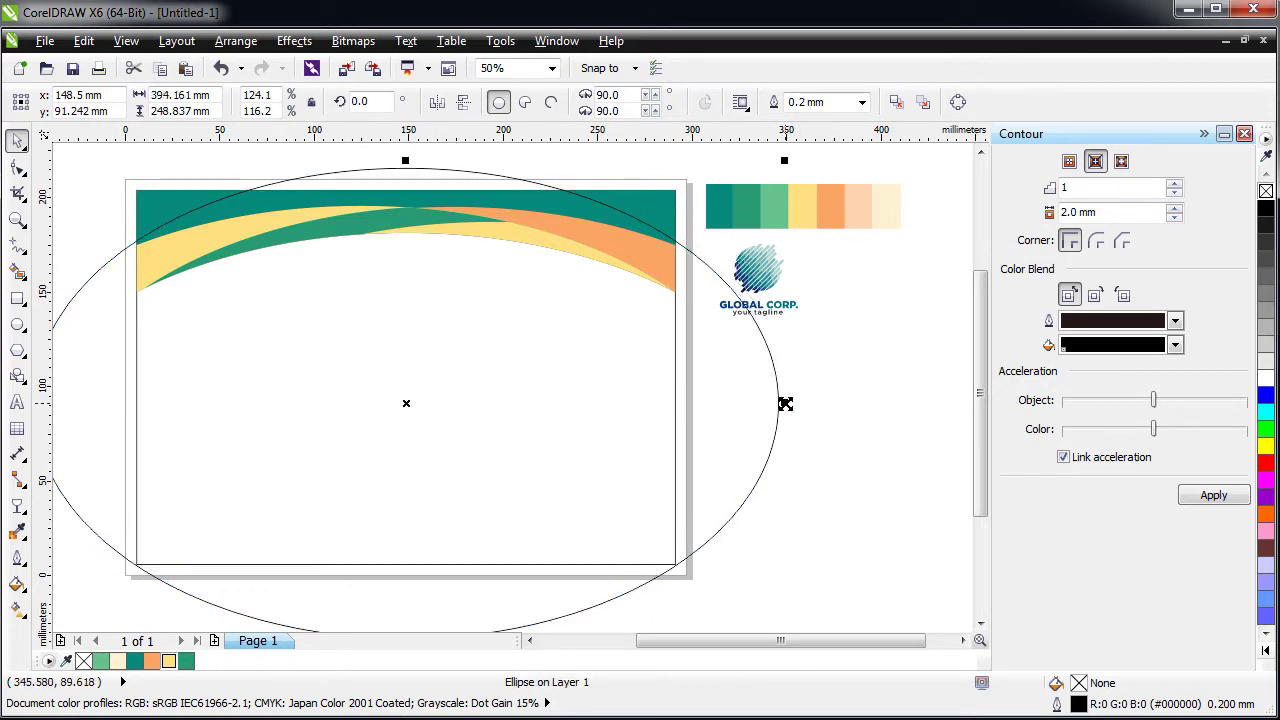
{"action": "left_click", "coordinate": [160, 213], "text": "shift"}
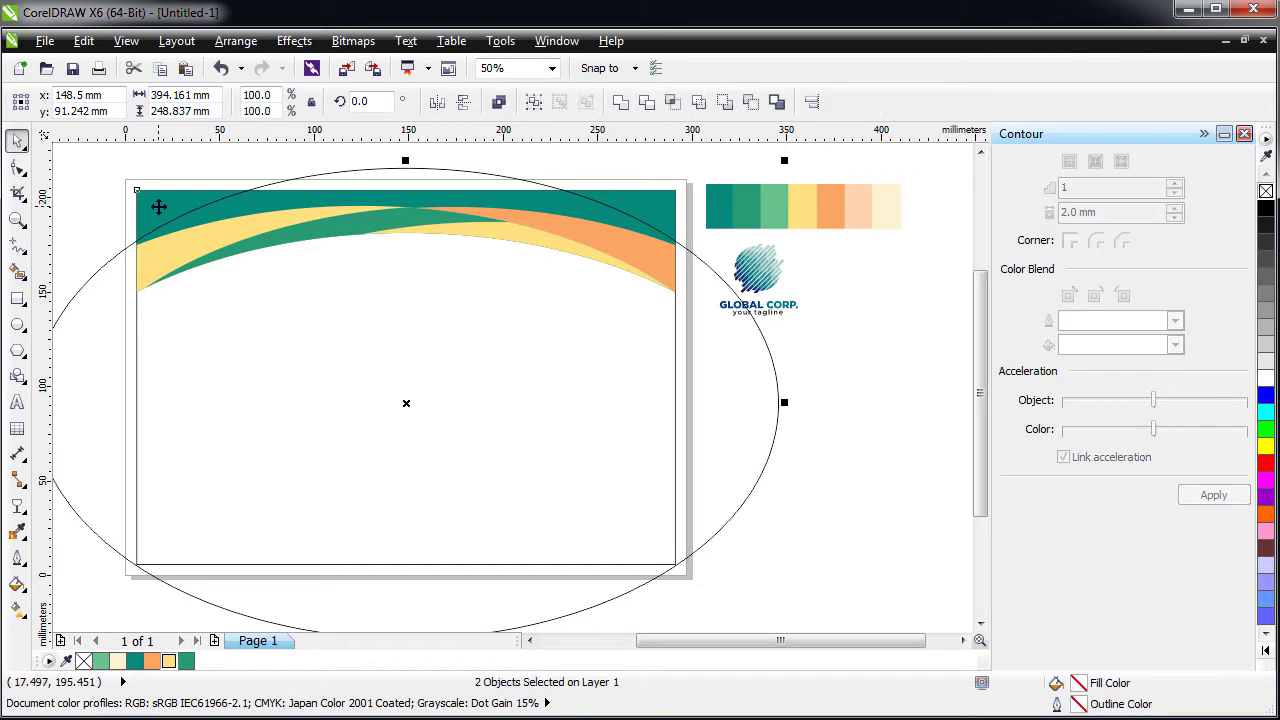
{"action": "left_click", "coordinate": [678, 110]}
{"action": "left_click", "coordinate": [262, 435]}
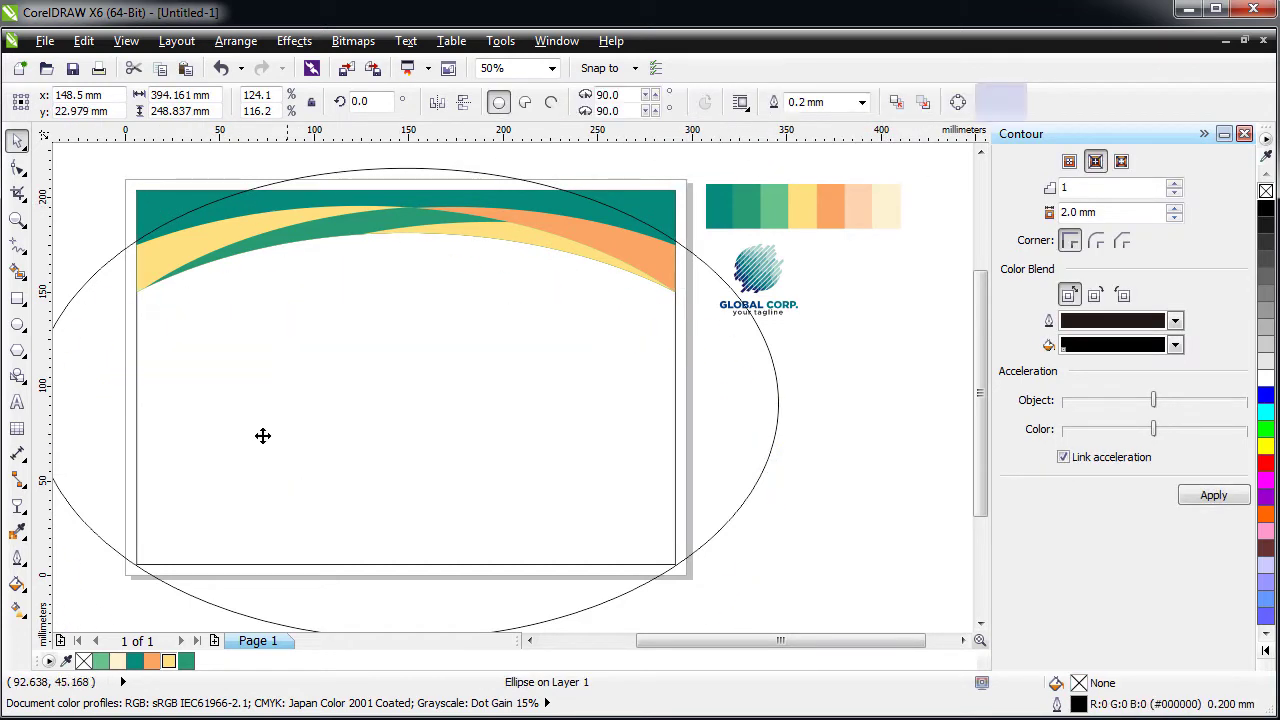
{"action": "left_click_drag", "start_coordinate": [262, 435], "coordinate": [262, 565]}
- Fill the new top arc with medium green #269A73 sampled with the Color Eyedropper
{"action": "left_click", "coordinate": [171, 206]}
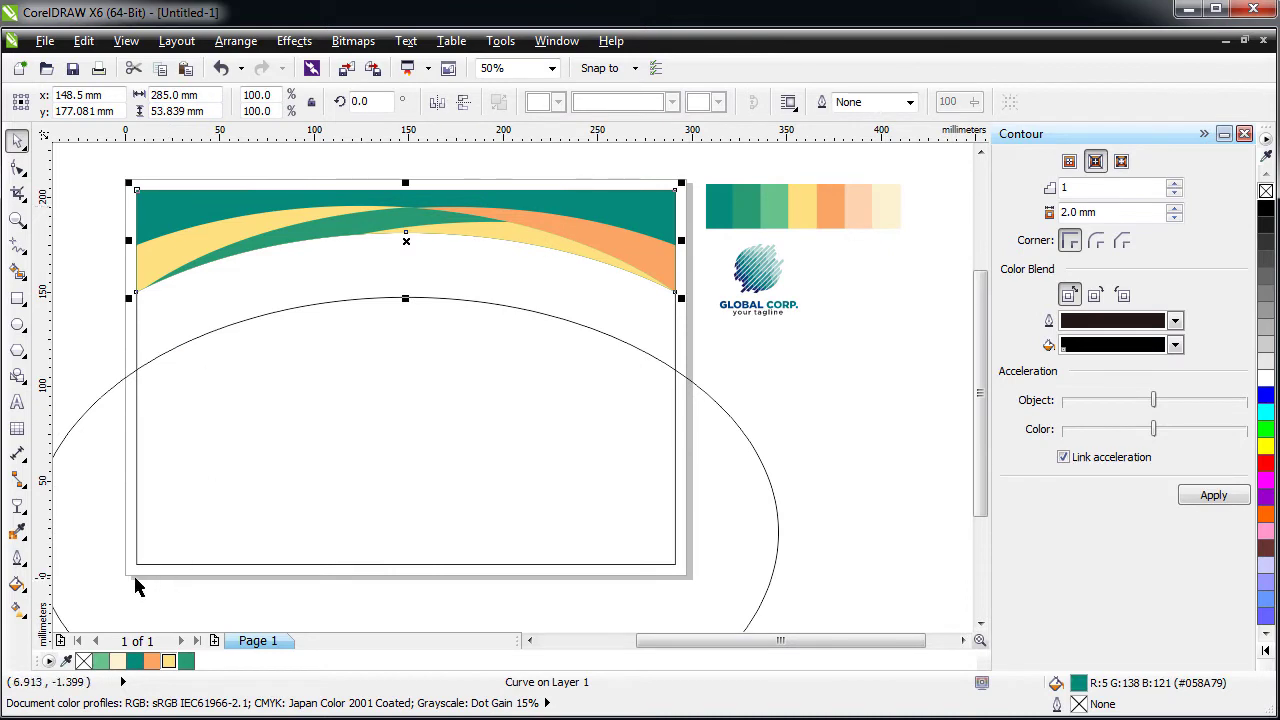
{"action": "left_click", "coordinate": [101, 663]}
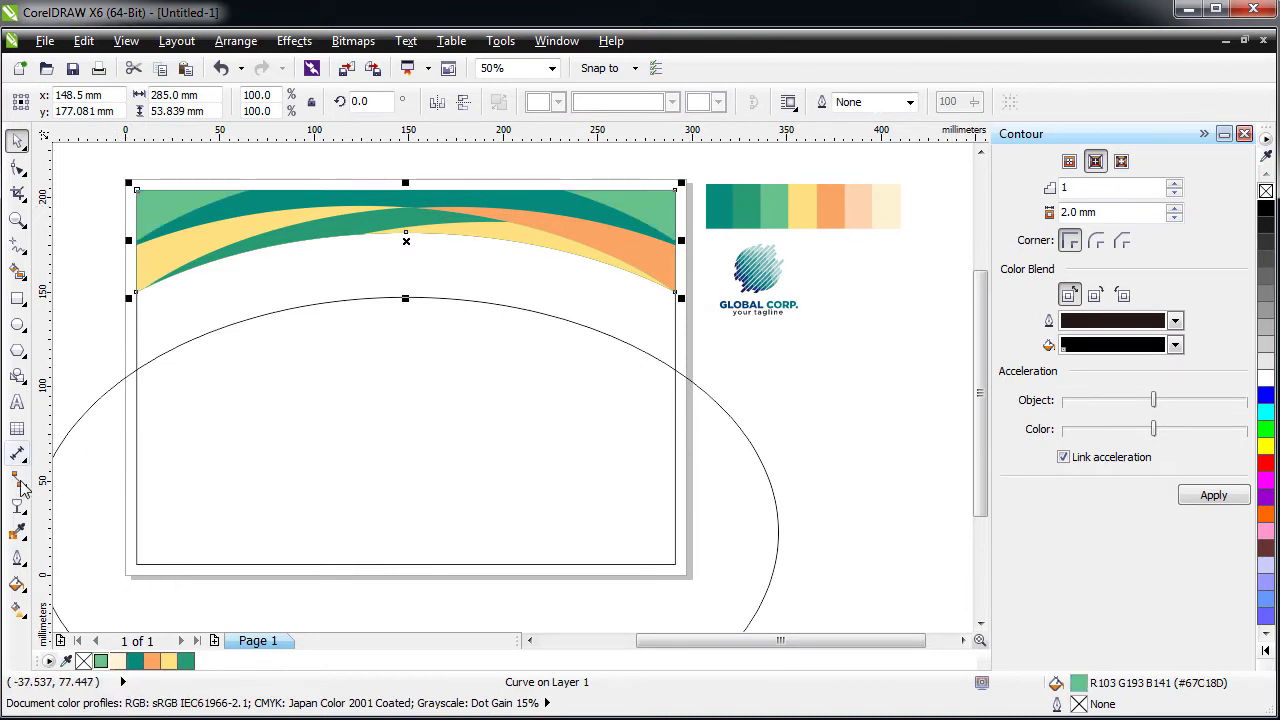
{"action": "left_click", "coordinate": [18, 538]}
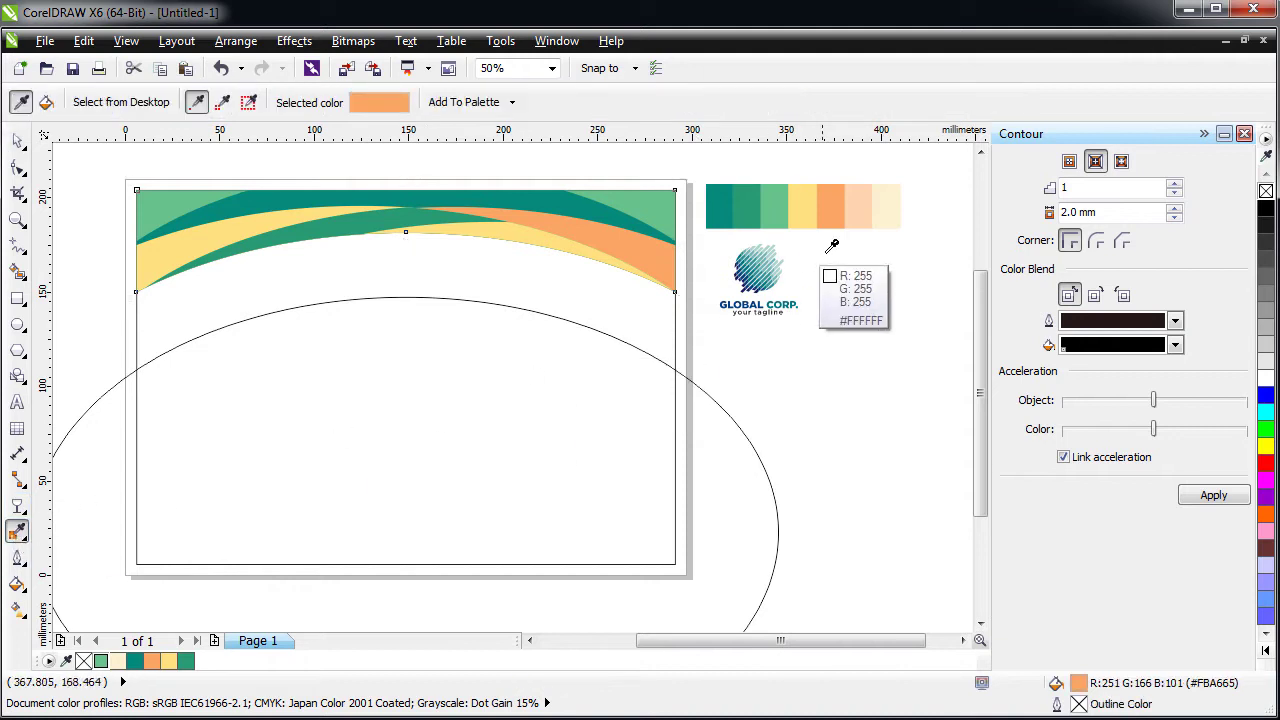
{"action": "left_click", "coordinate": [748, 205]}
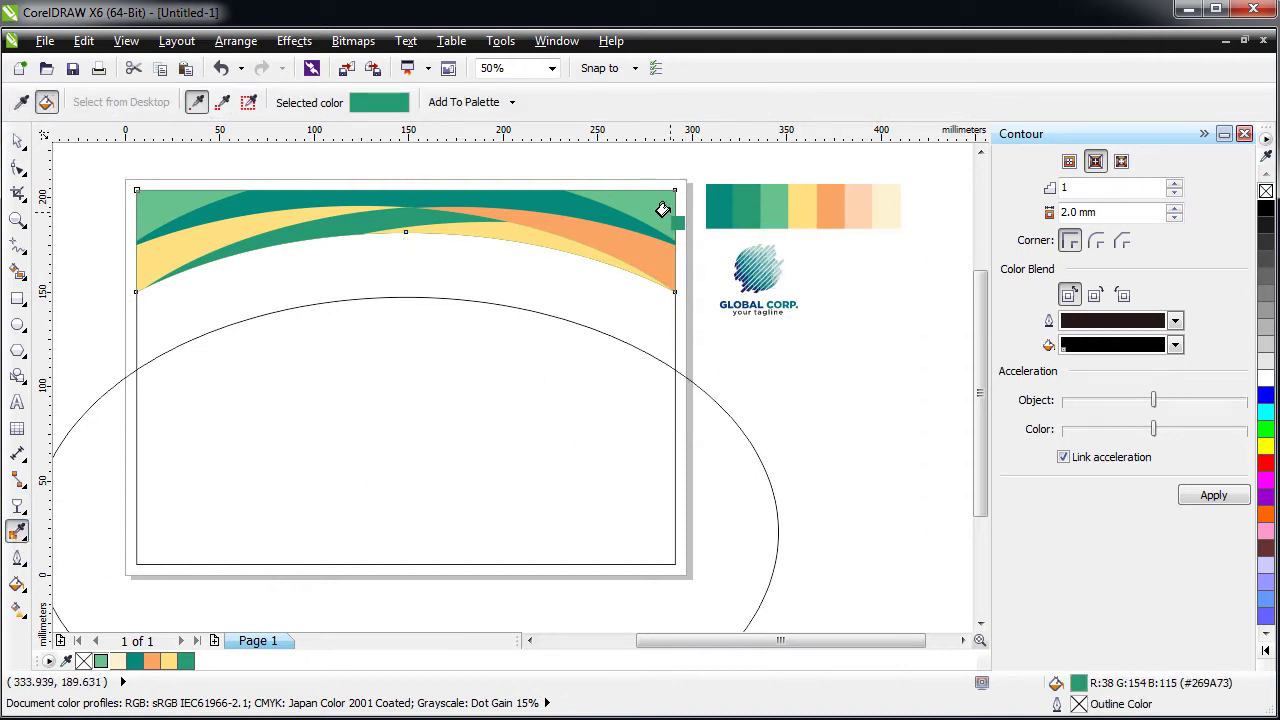
{"action": "left_click", "coordinate": [662, 209]}
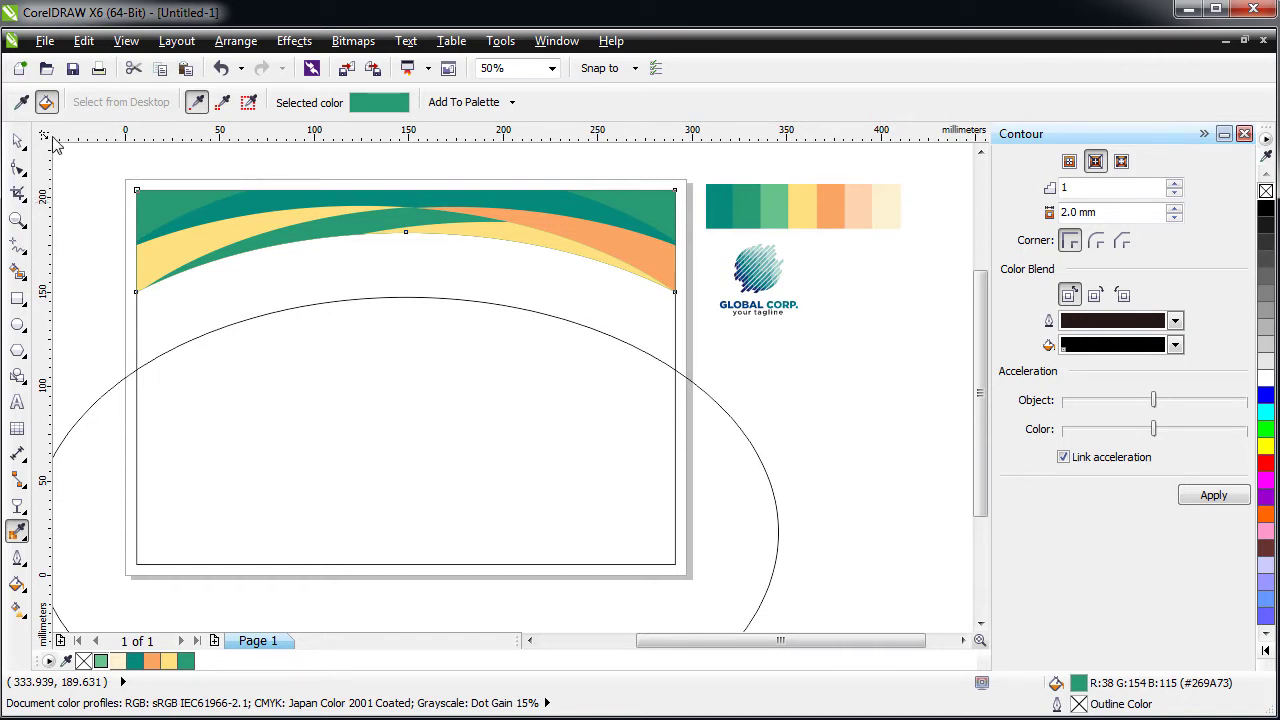
{"action": "left_click", "coordinate": [18, 140]}
{"action": "left_click", "coordinate": [381, 452]}
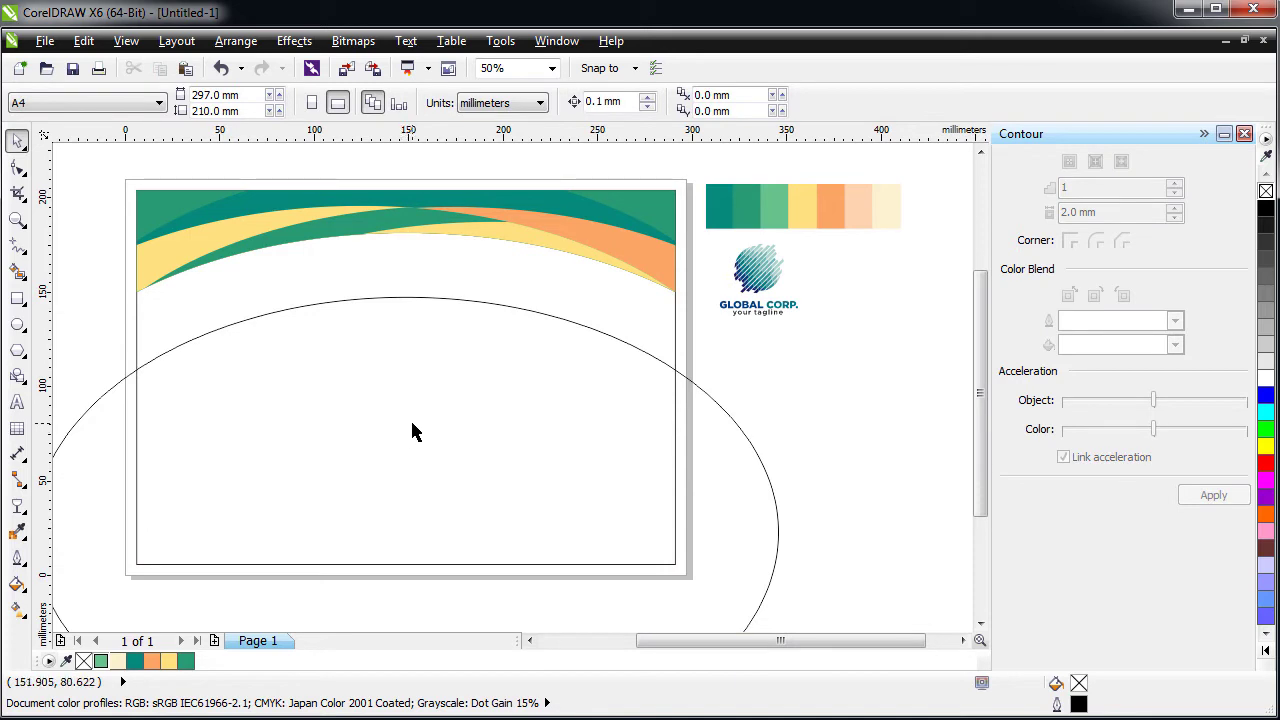
- Move the ellipse up over the header and intersect it with the top band
{"action": "left_click_drag", "start_coordinate": [415, 432], "coordinate": [284, 354]}
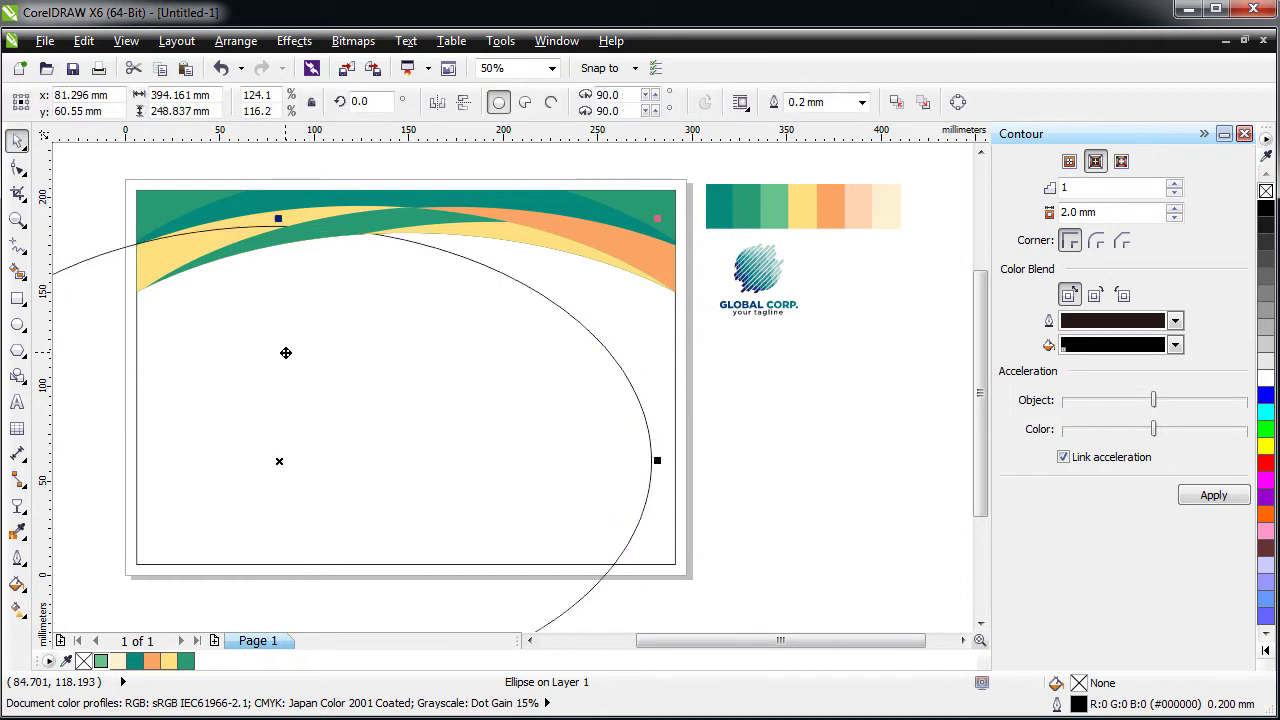
{"action": "left_click", "coordinate": [298, 210], "text": "shift"}
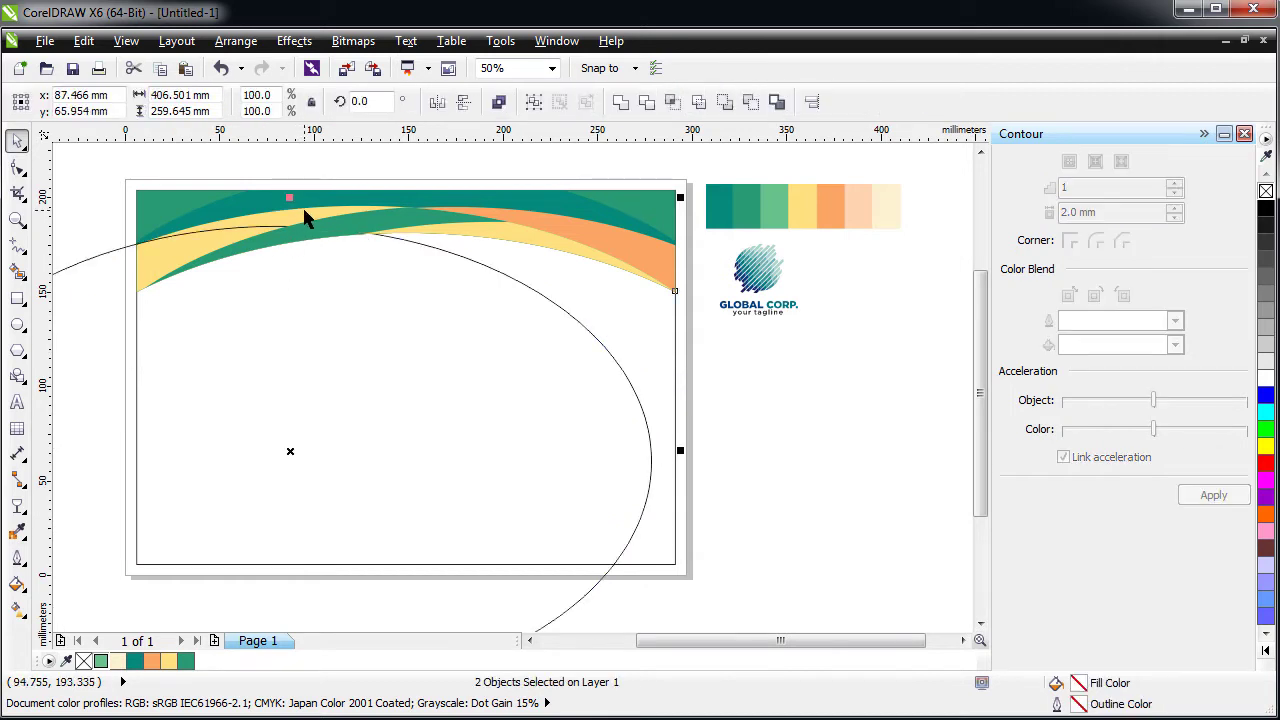
{"action": "left_click", "coordinate": [674, 104]}
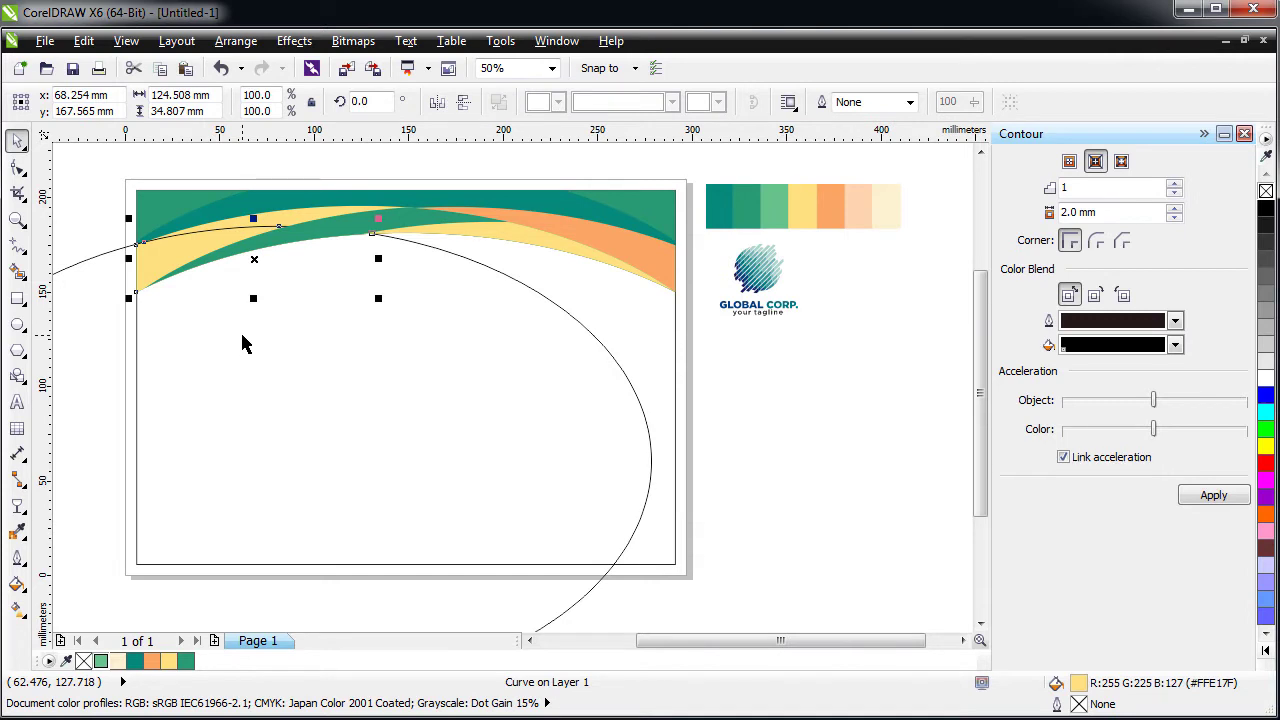
{"action": "key", "text": "ctrl+z"}
{"action": "left_click", "coordinate": [300, 217]}
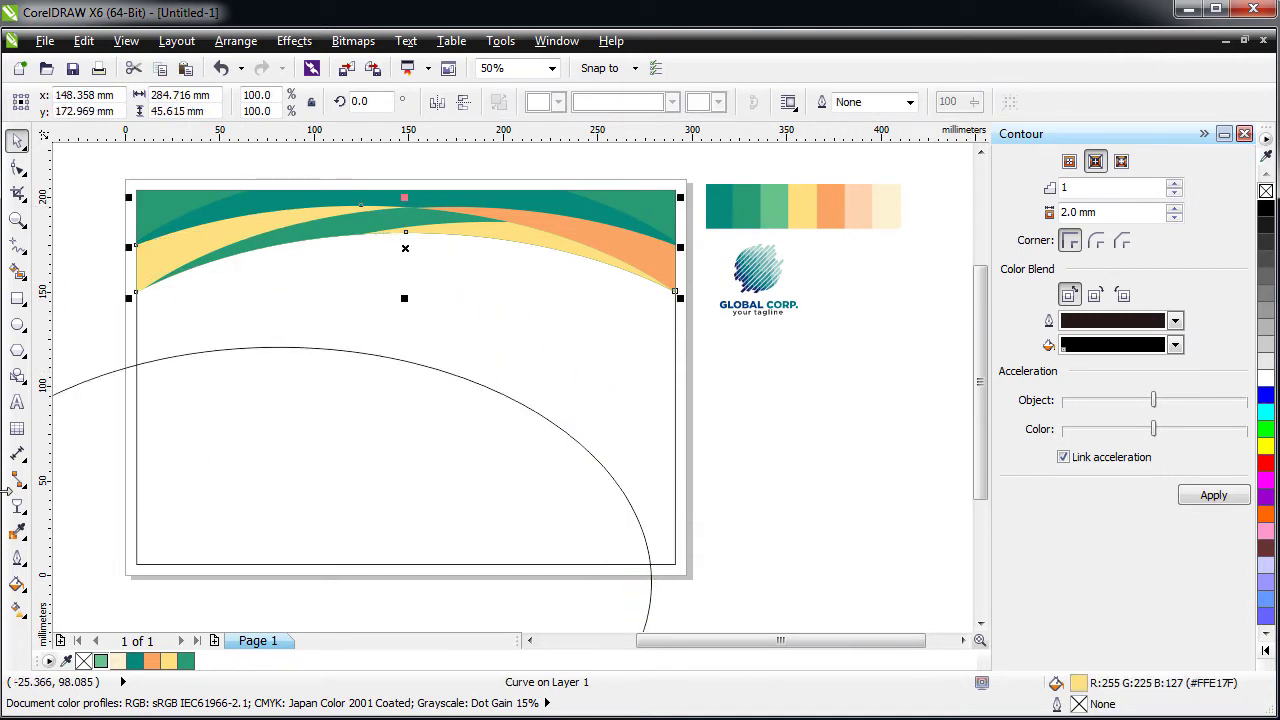
- Sample peach with the Color Eyedropper and fill the thin top band with it
{"action": "left_click", "coordinate": [22, 535]}
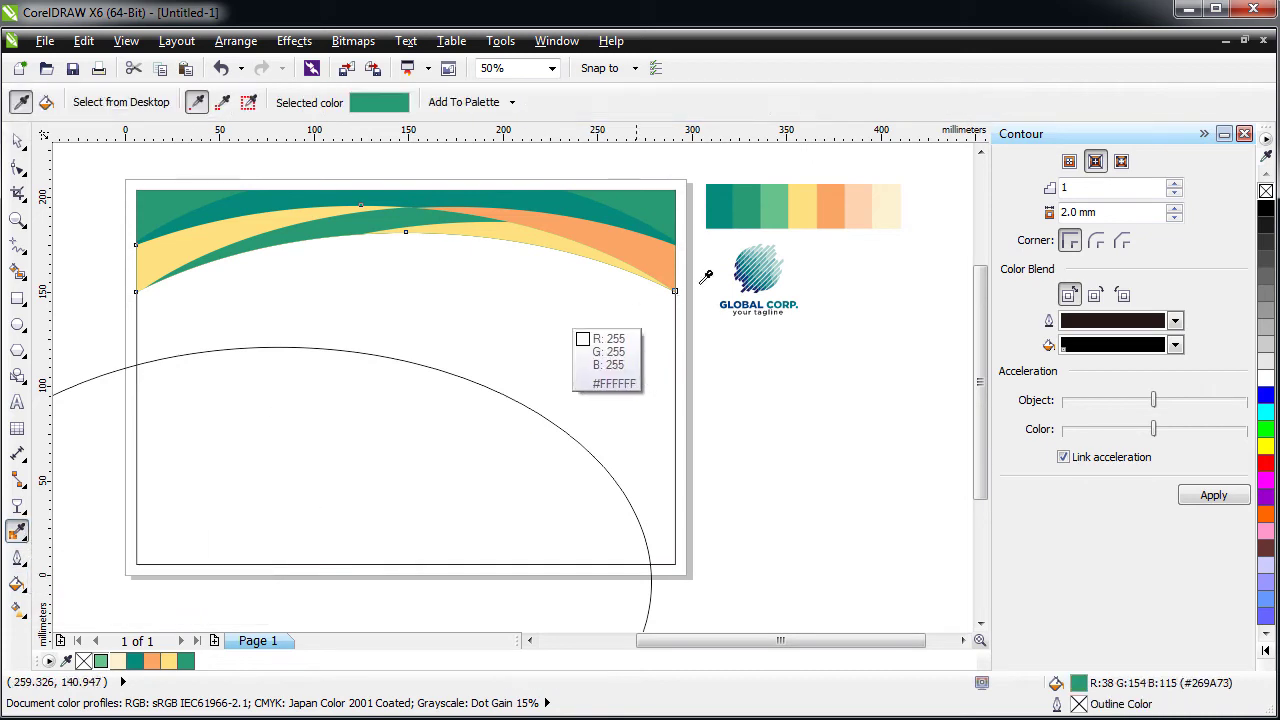
{"action": "left_click", "coordinate": [858, 205]}
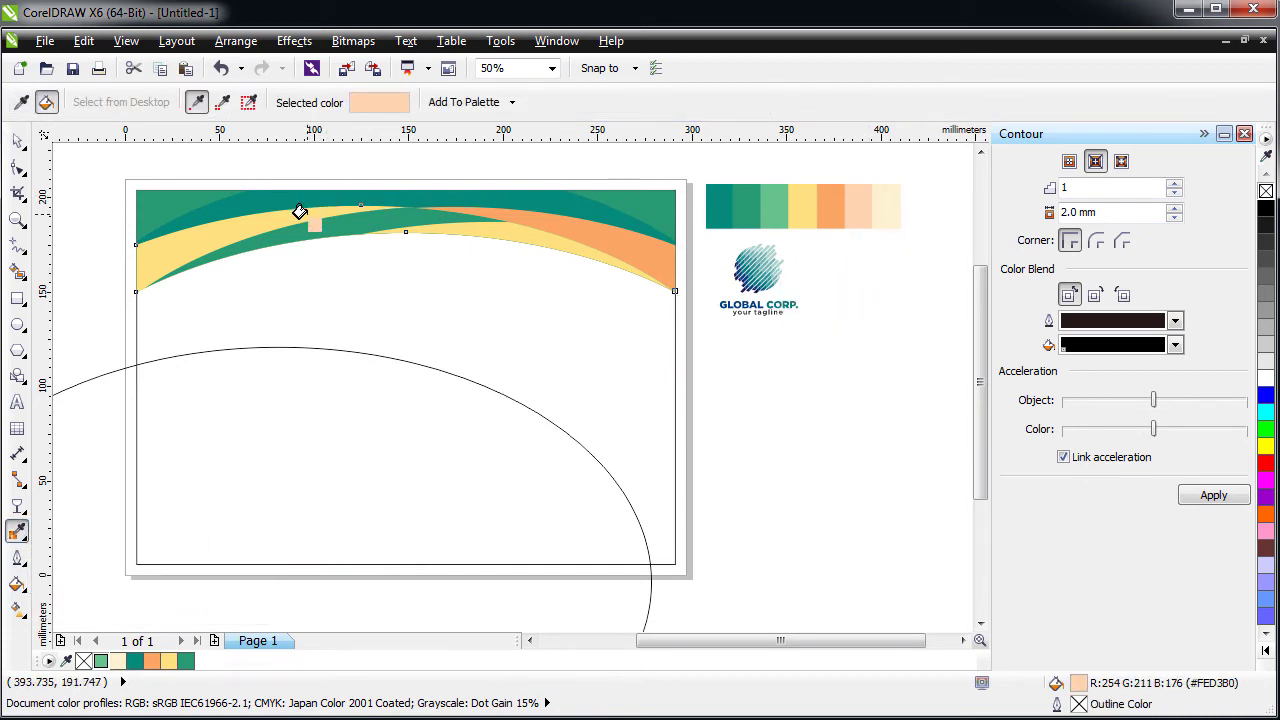
{"action": "left_click", "coordinate": [299, 212]}
{"action": "left_click", "coordinate": [654, 260]}
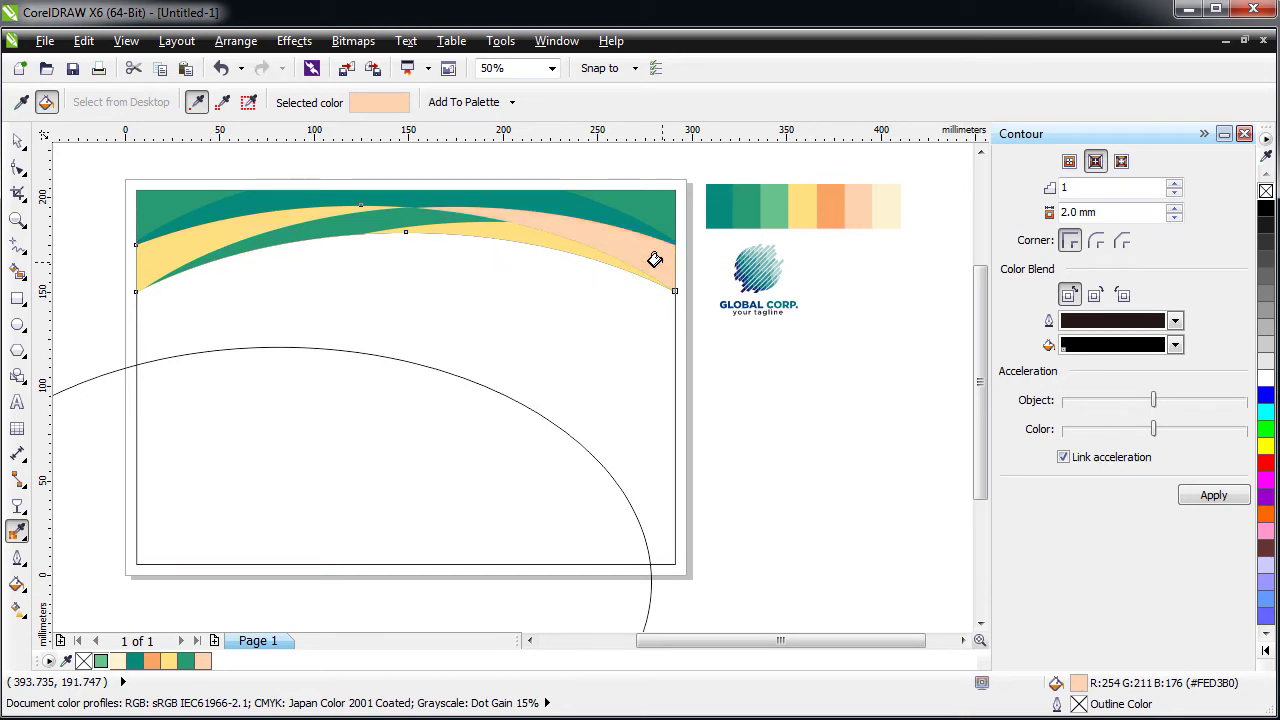
{"action": "key", "text": "ctrl+z"}
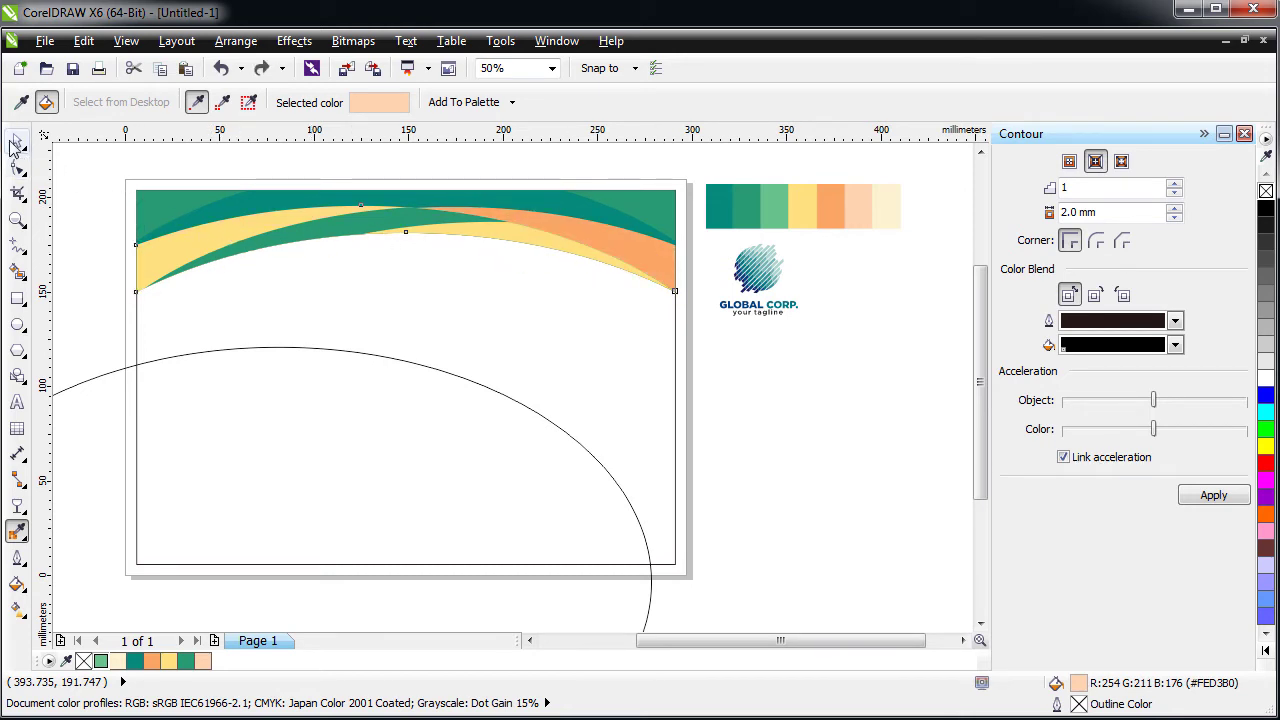
{"action": "left_click", "coordinate": [16, 143]}
{"action": "left_click", "coordinate": [281, 233]}
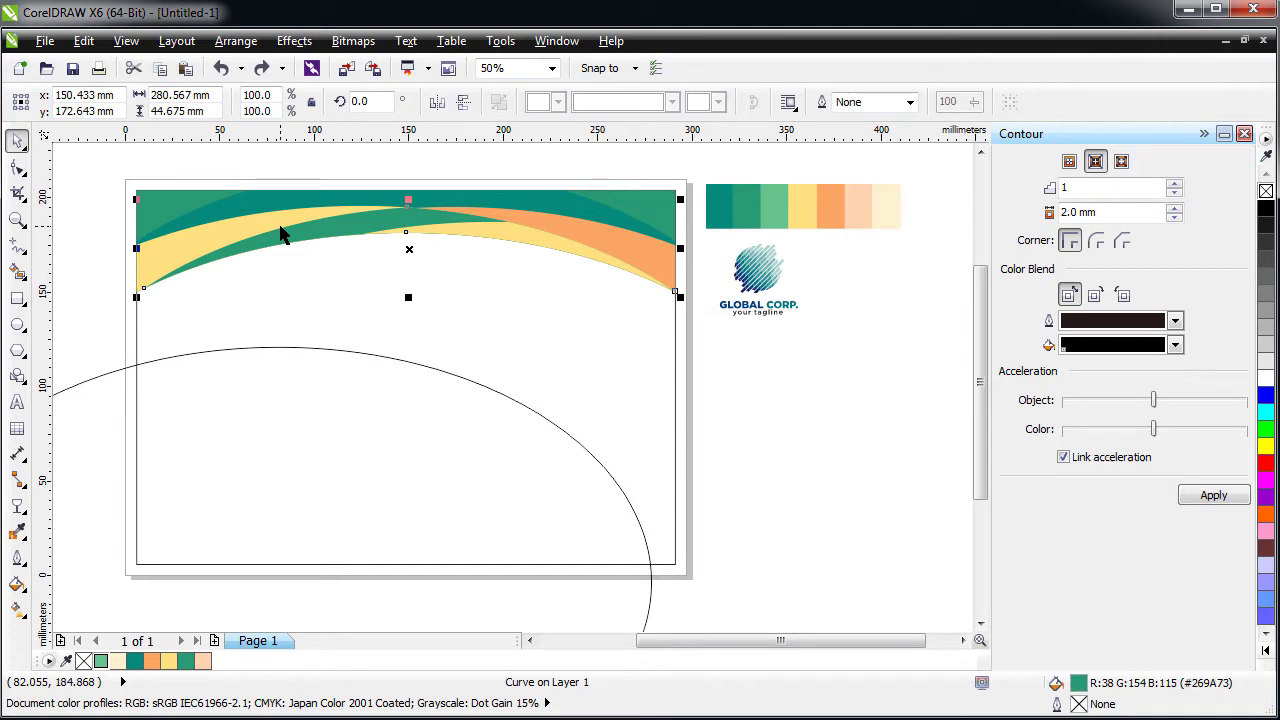
- Fill the small left piece of the header with pale cream #FCF1D1
{"action": "left_click_drag", "start_coordinate": [277, 221], "coordinate": [293, 244]}
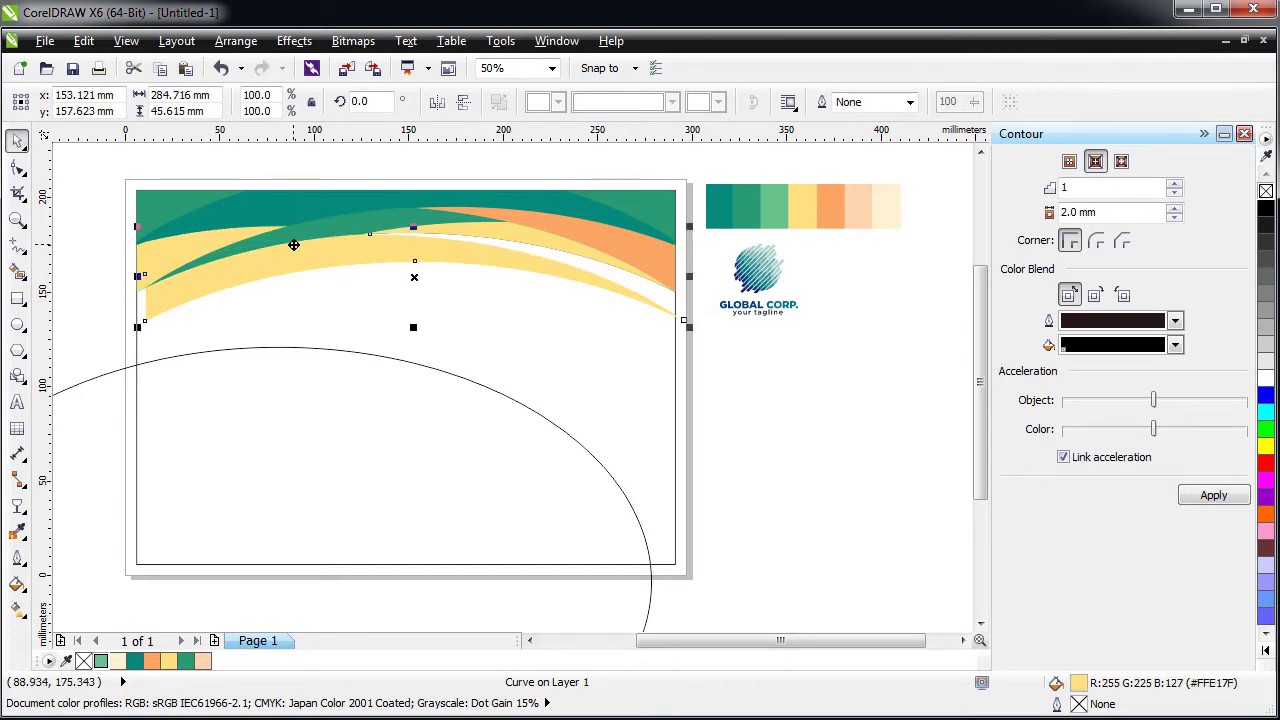
{"action": "key", "text": "Escape"}
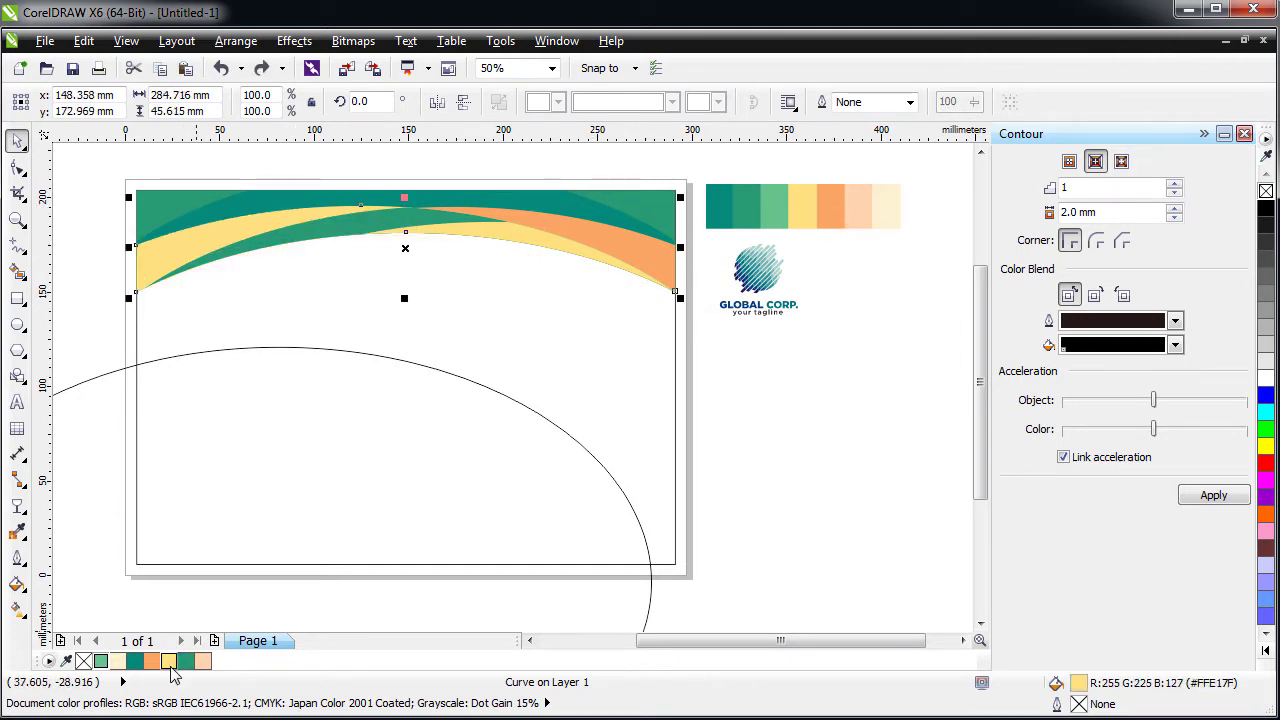
{"action": "left_click", "coordinate": [155, 663]}
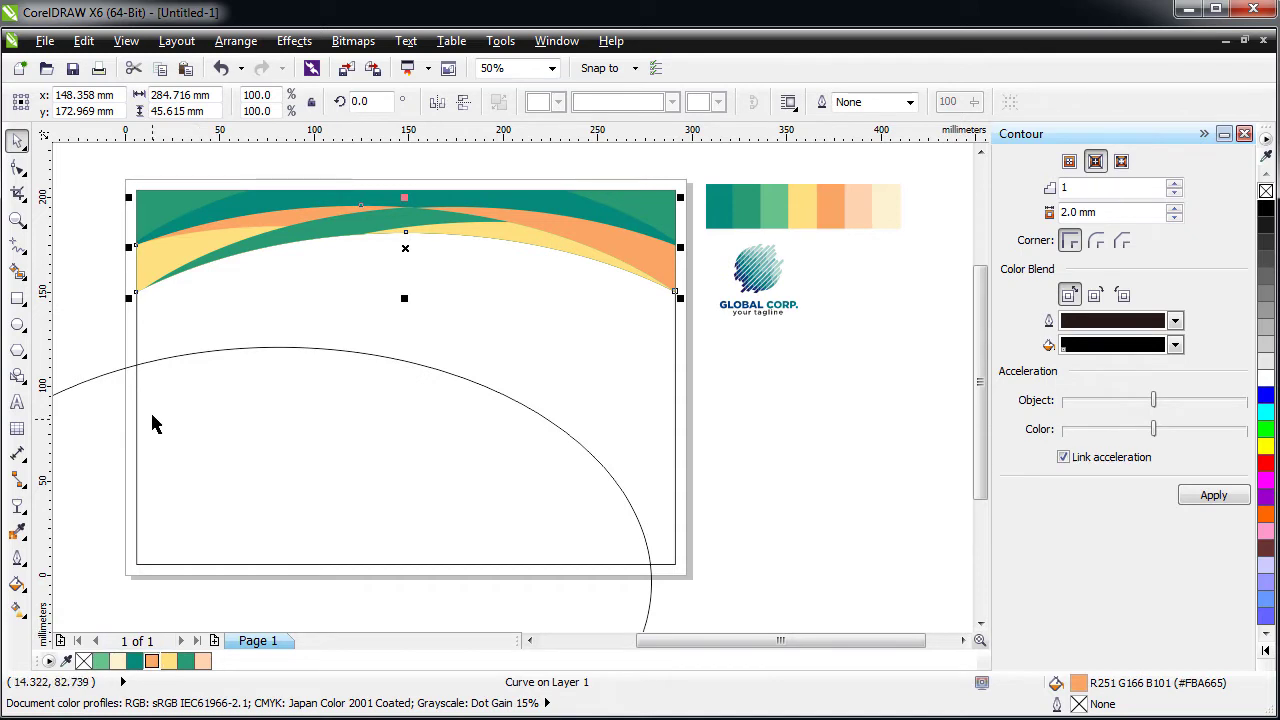
{"action": "key", "text": "ctrl+z"}
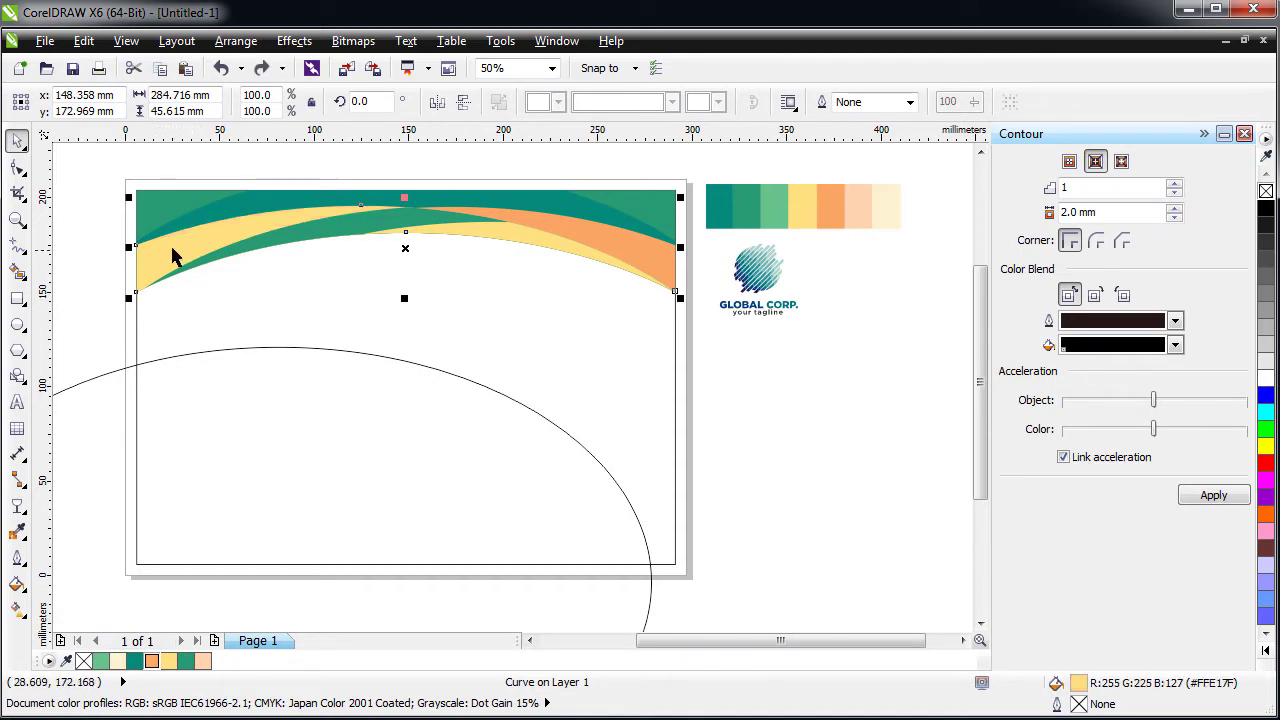
{"action": "left_click", "coordinate": [154, 277]}
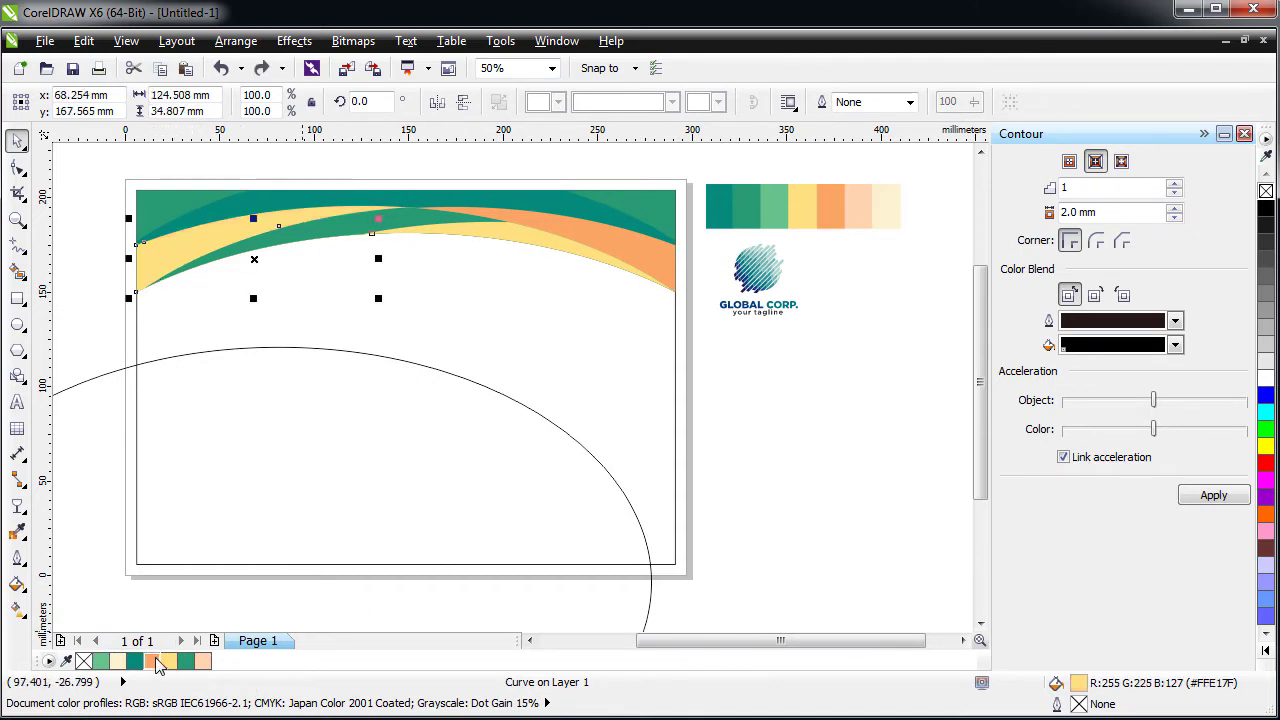
{"action": "left_click", "coordinate": [118, 661]}
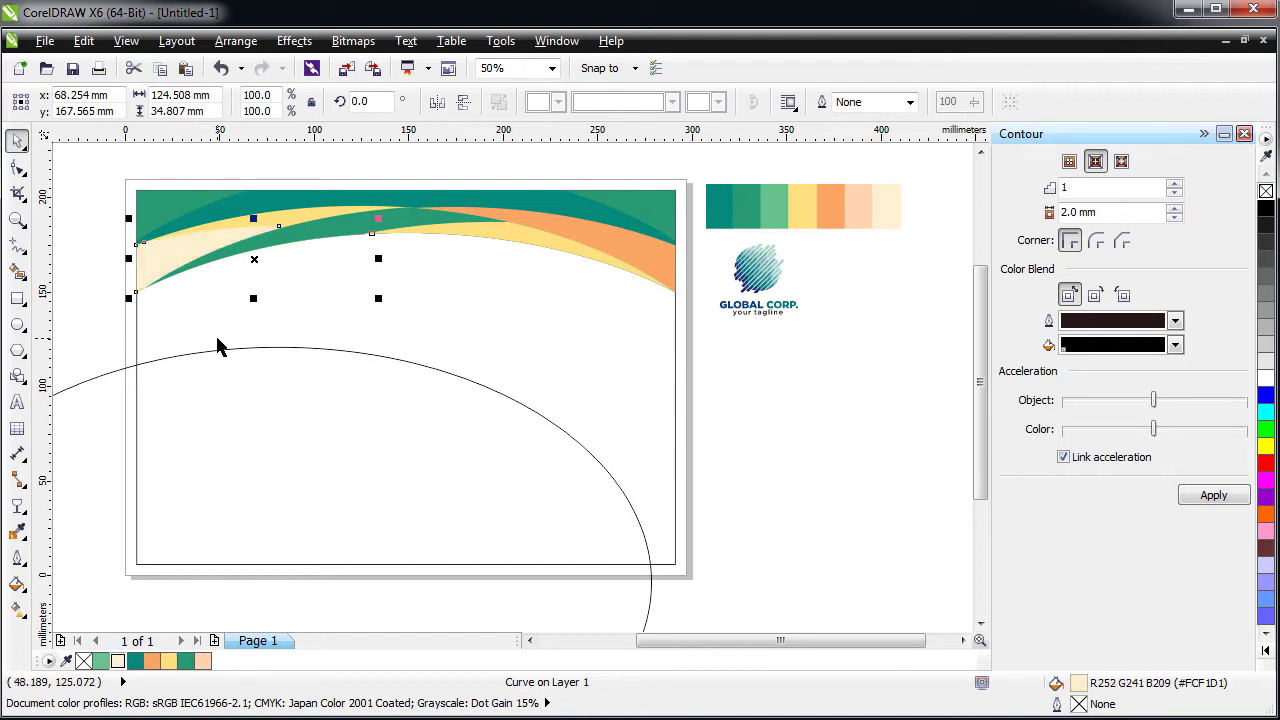
- Nudge the ellipse slightly up and to the right
{"action": "left_click", "coordinate": [270, 349]}
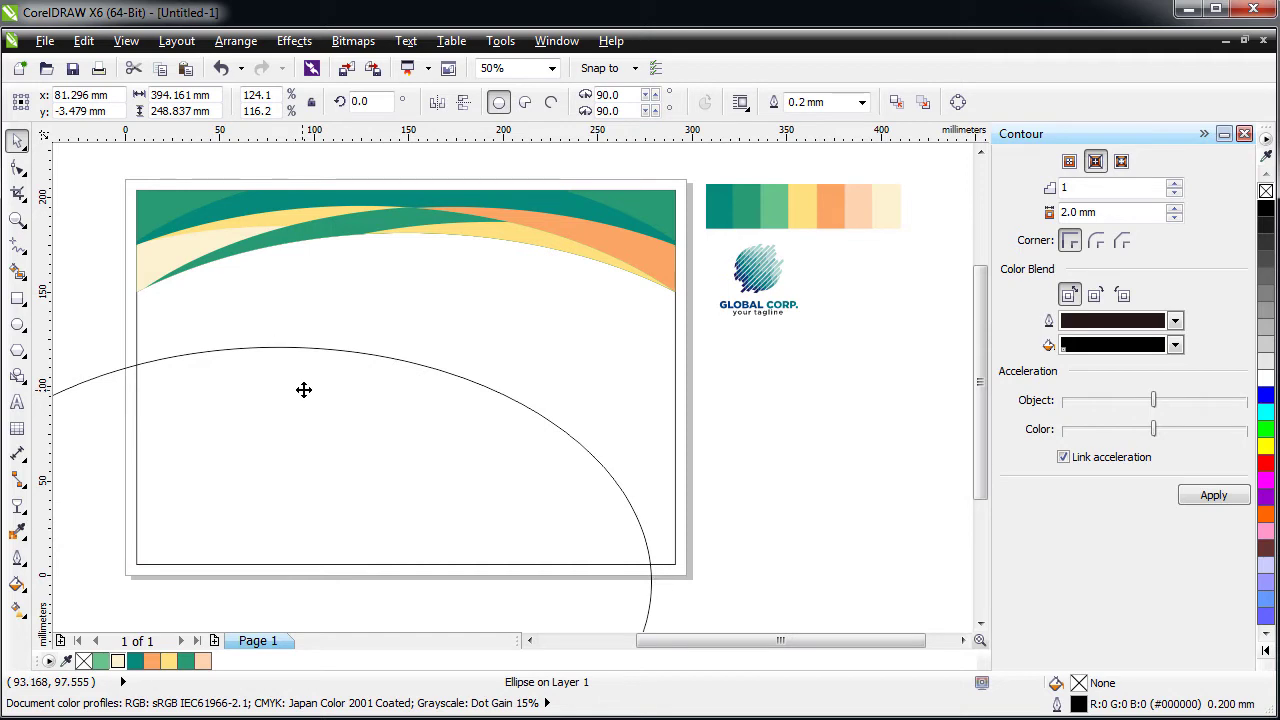
{"action": "left_click_drag", "start_coordinate": [304, 389], "coordinate": [336, 379]}
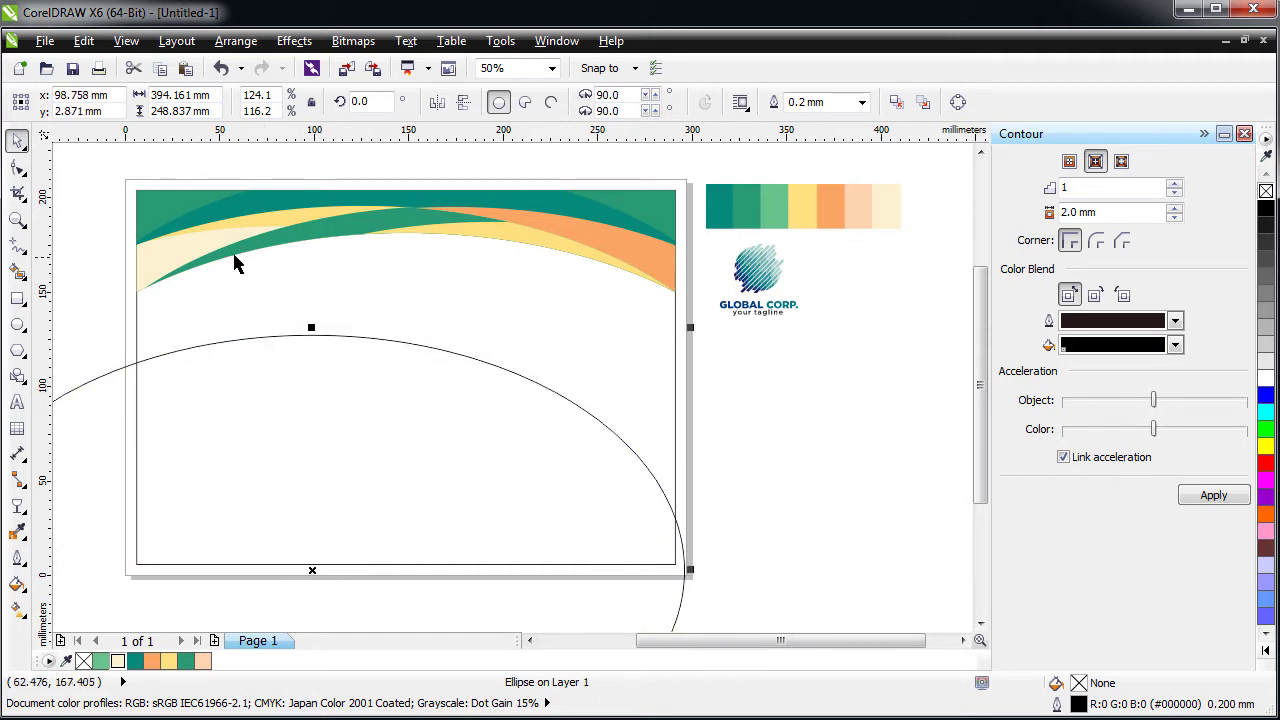
{"action": "left_click", "coordinate": [203, 249]}
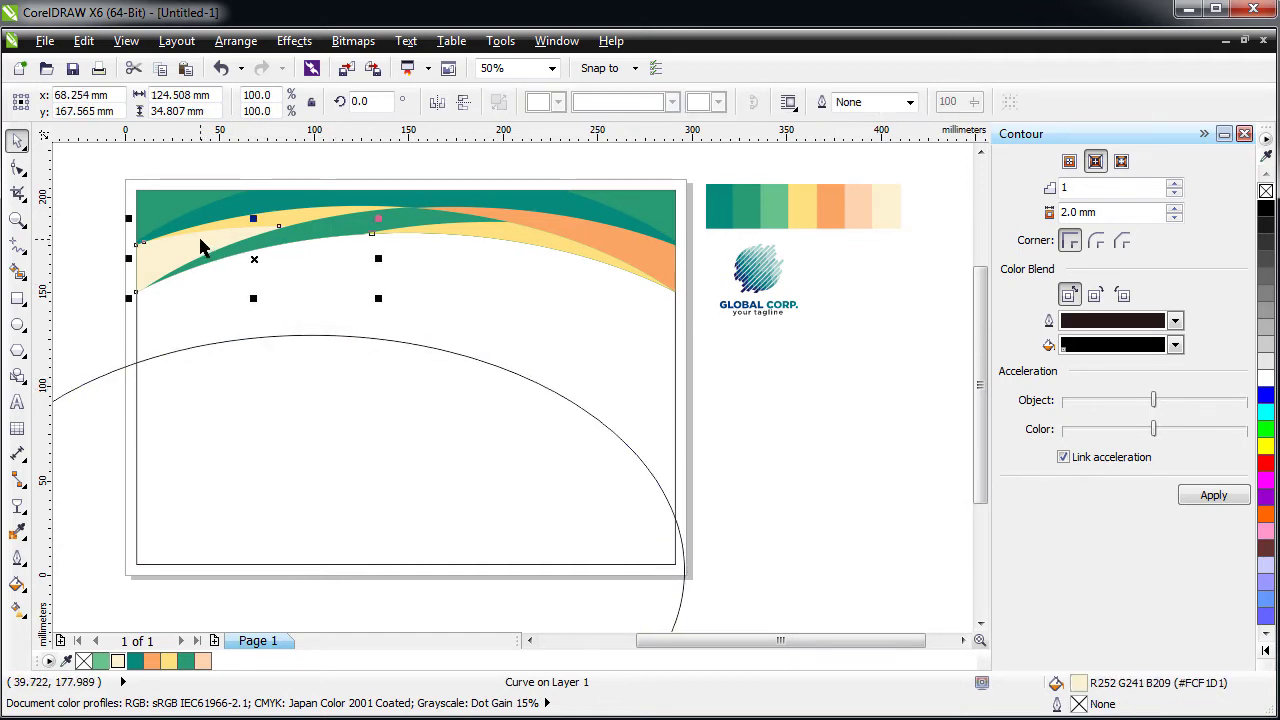
{"action": "scroll", "coordinate": [130, 255], "scroll_direction": "up", "scroll_amount": 1}
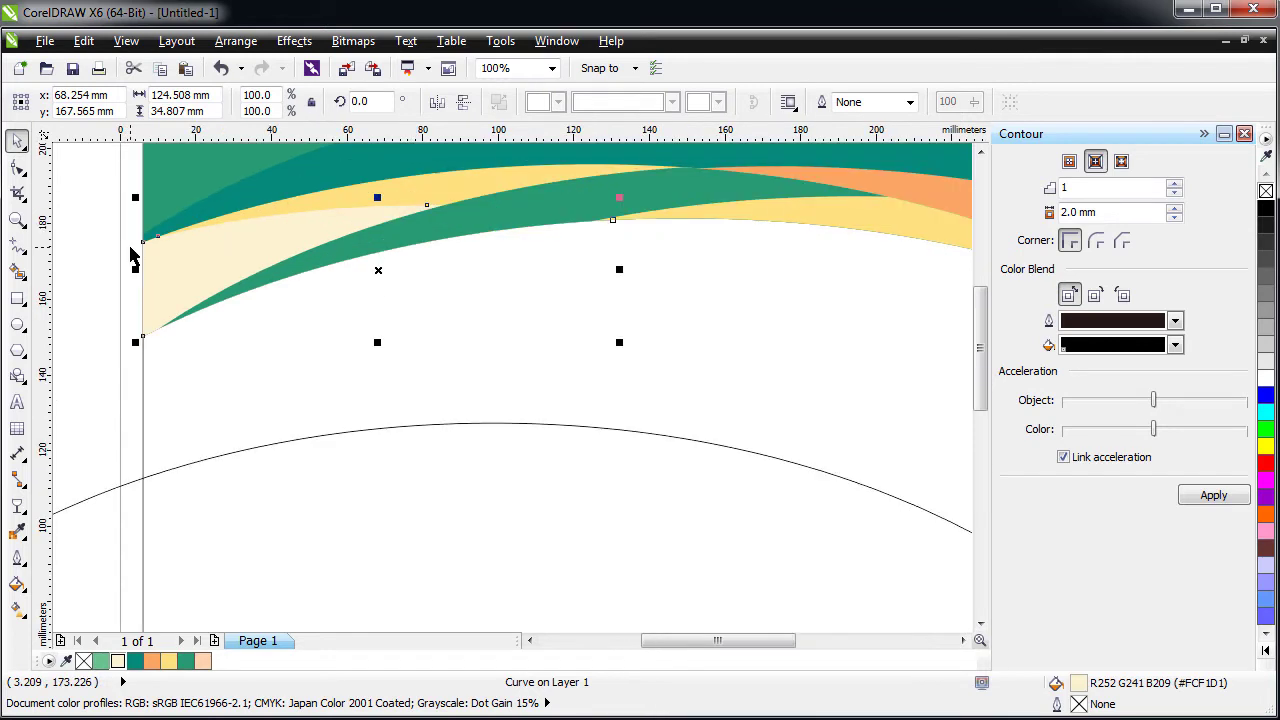
{"action": "left_click_drag", "start_coordinate": [392, 540], "coordinate": [342, 304]}
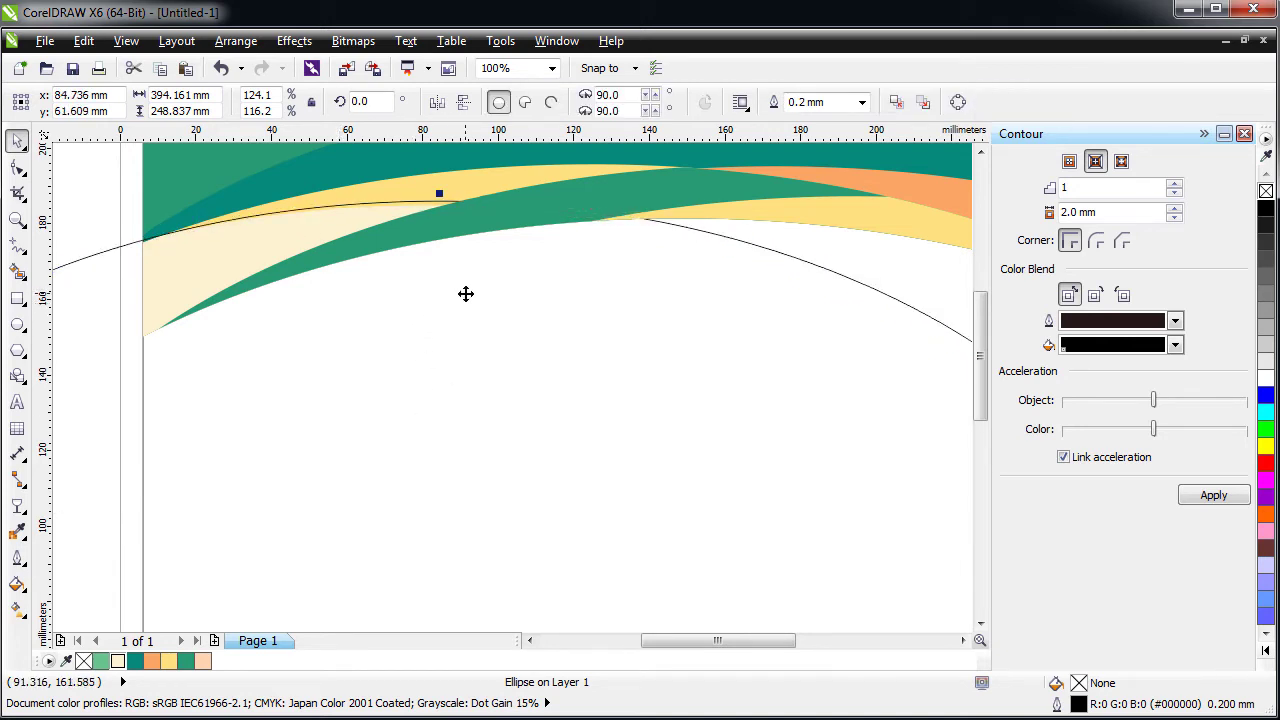
{"action": "key", "text": "ctrl+z"}
{"action": "left_click", "coordinate": [274, 257]}
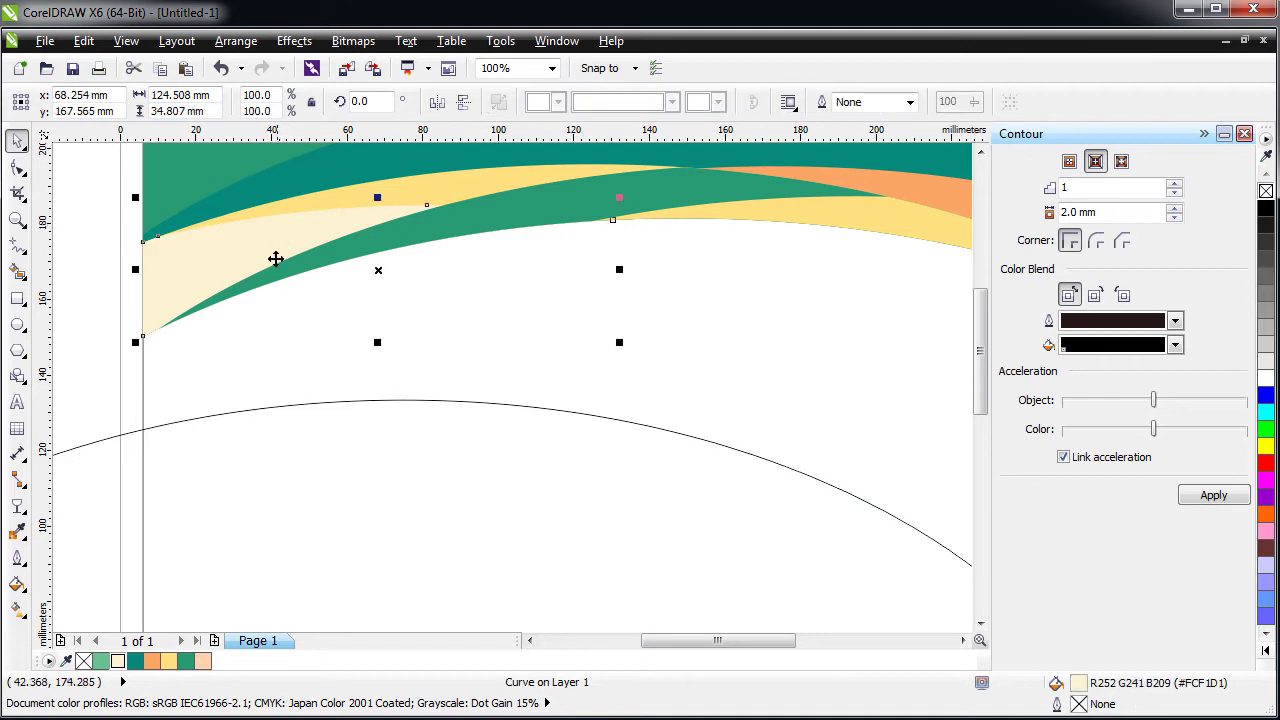
{"action": "left_click_drag", "start_coordinate": [274, 257], "coordinate": [297, 325]}
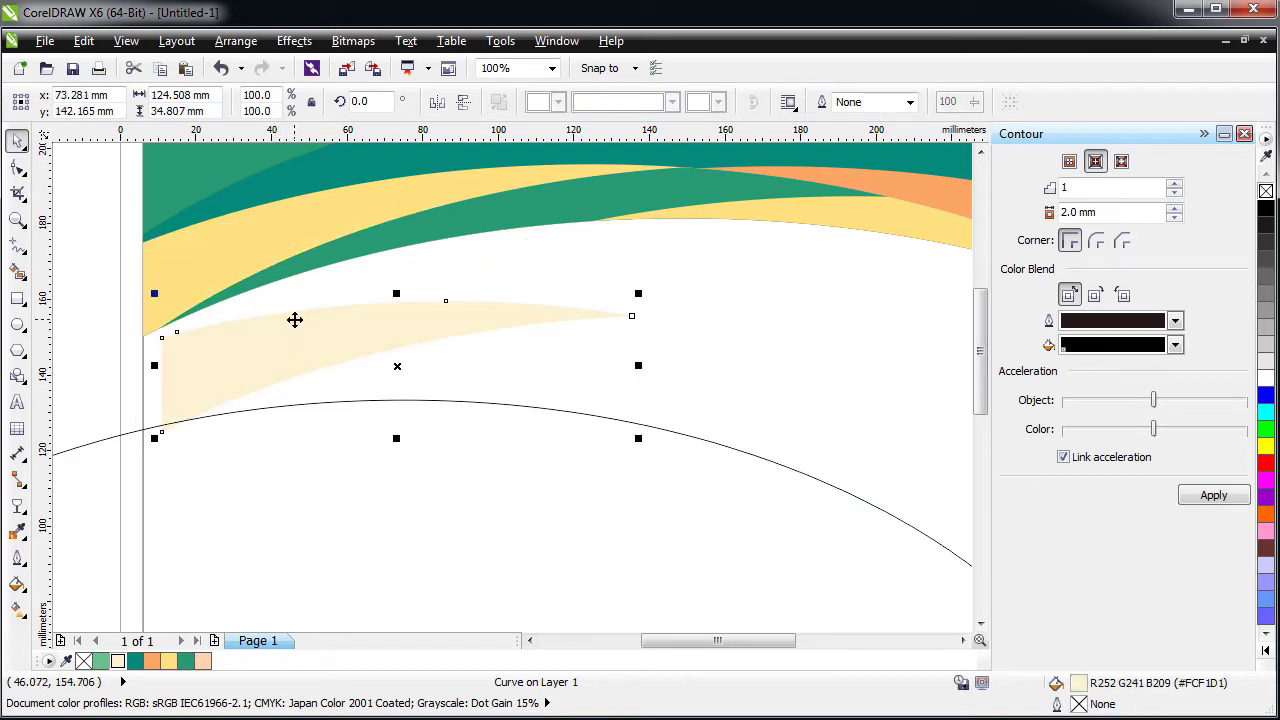
{"action": "key", "text": "ctrl+z"}
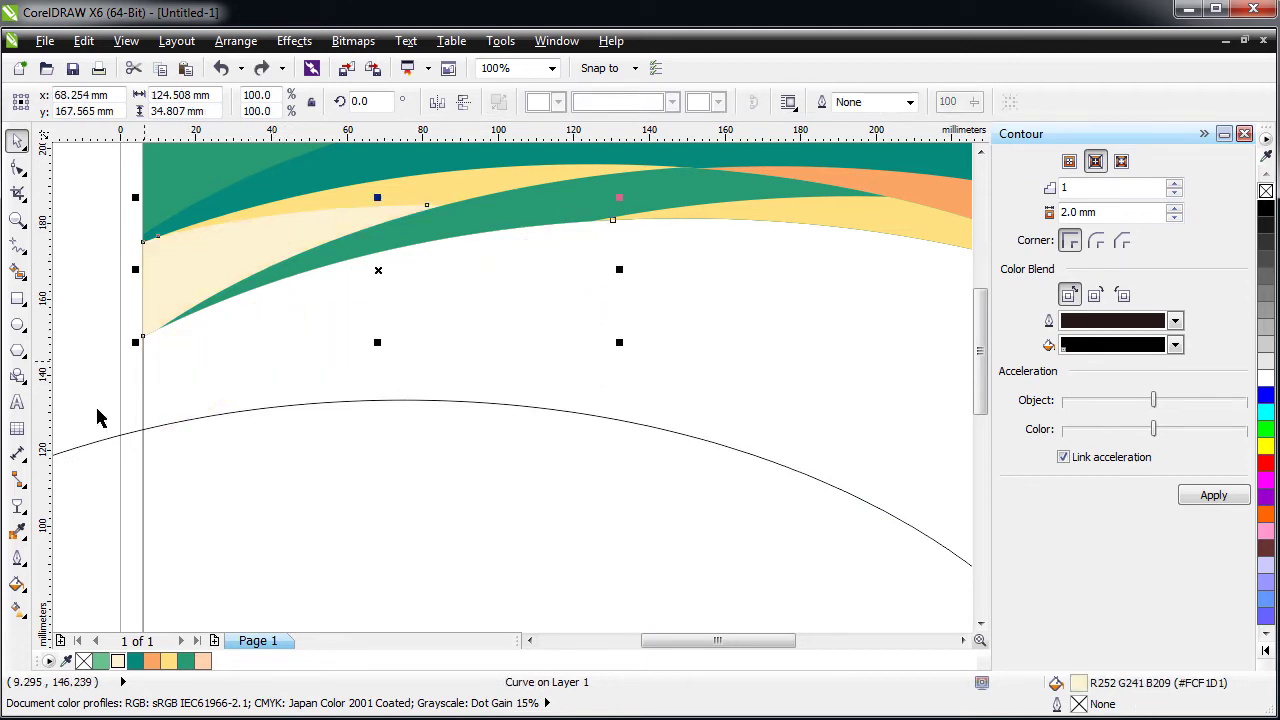
- Pull a drop shadow downward from the cream swoosh
{"action": "left_click", "coordinate": [25, 510]}
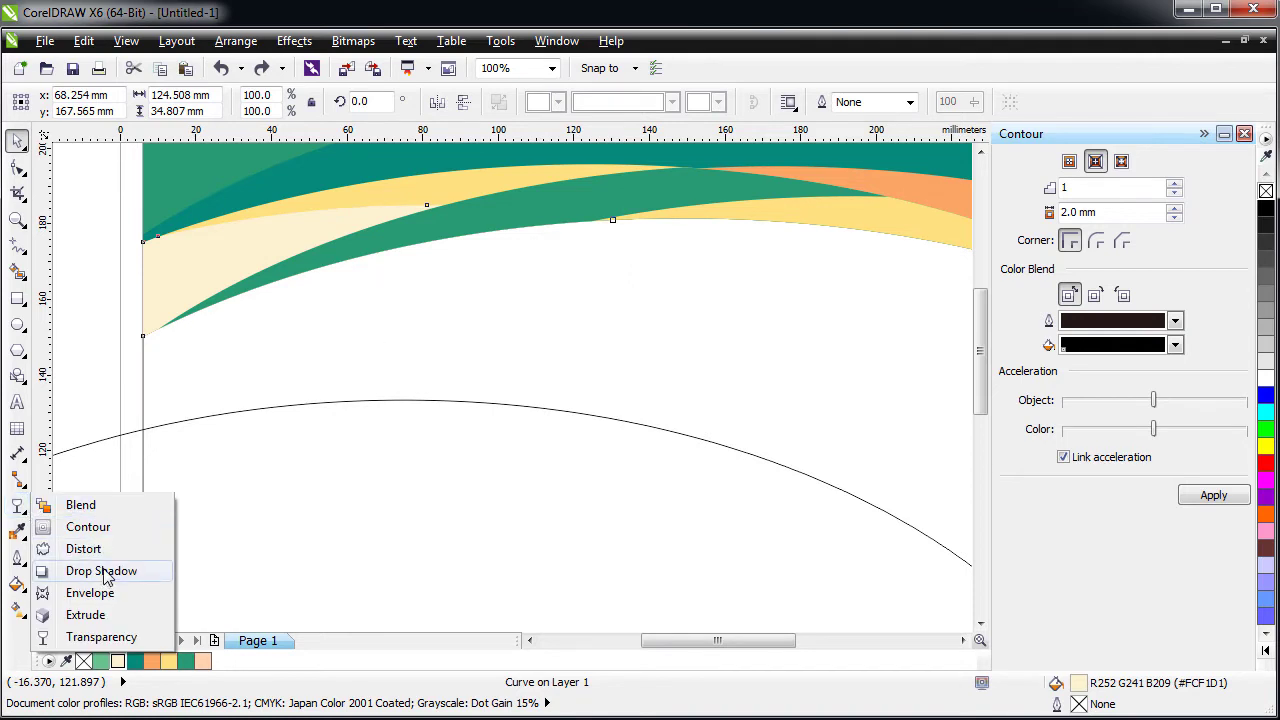
{"action": "left_click", "coordinate": [106, 572]}
{"action": "left_click_drag", "start_coordinate": [286, 251], "coordinate": [291, 351]}
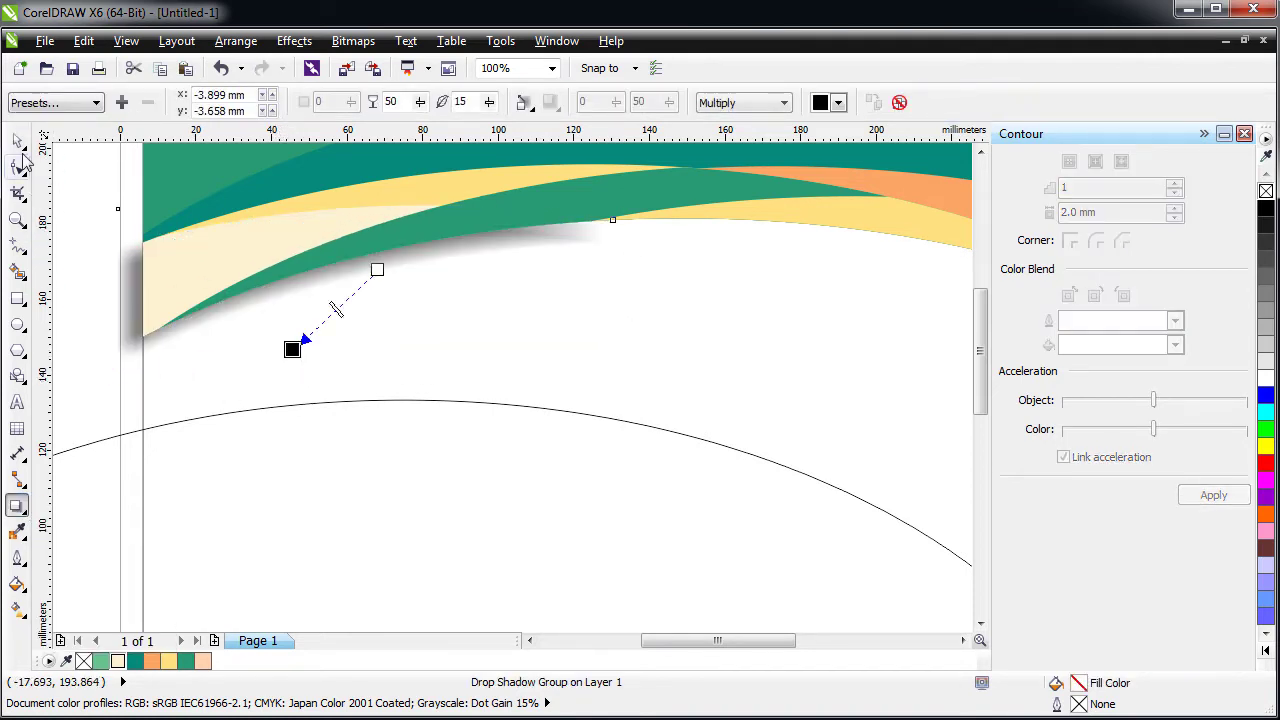
{"action": "left_click", "coordinate": [17, 141]}
- Break the drop shadow apart and move the grey shadow below the header over the arc line
{"action": "right_click", "coordinate": [123, 277]}
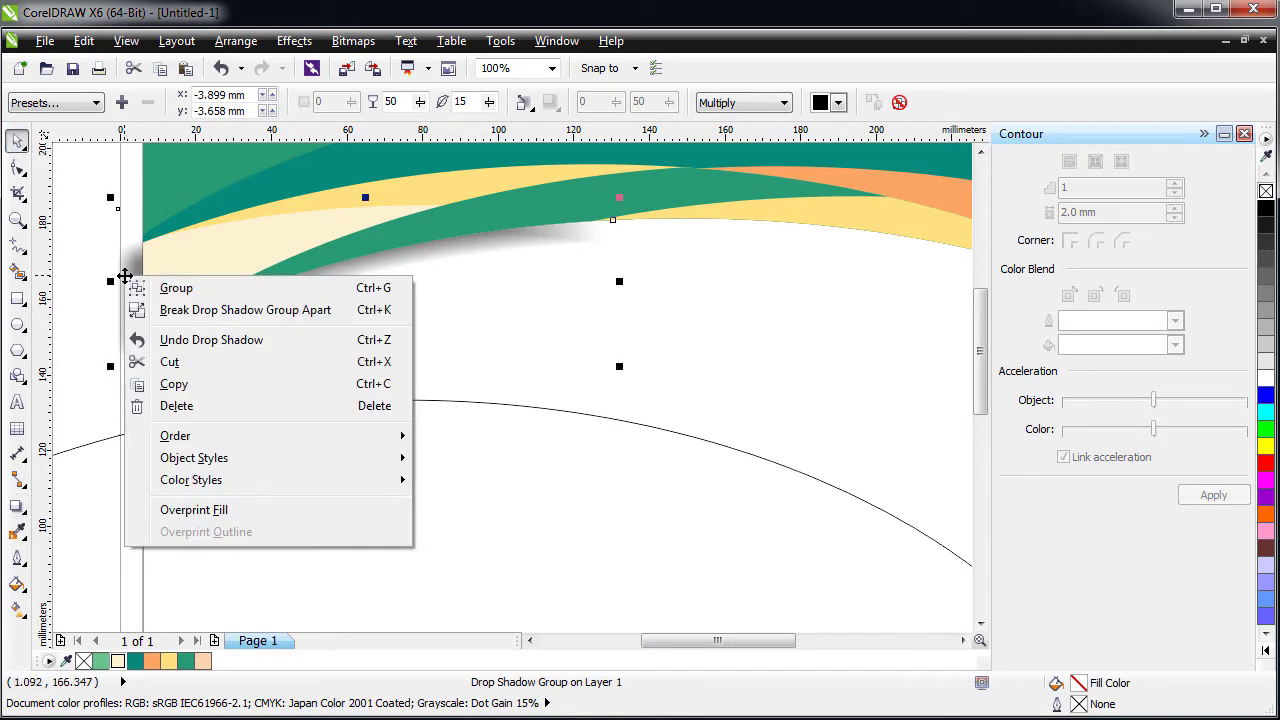
{"action": "left_click", "coordinate": [160, 309]}
{"action": "left_click_drag", "start_coordinate": [141, 291], "coordinate": [314, 450]}
{"action": "left_click", "coordinate": [259, 252]}
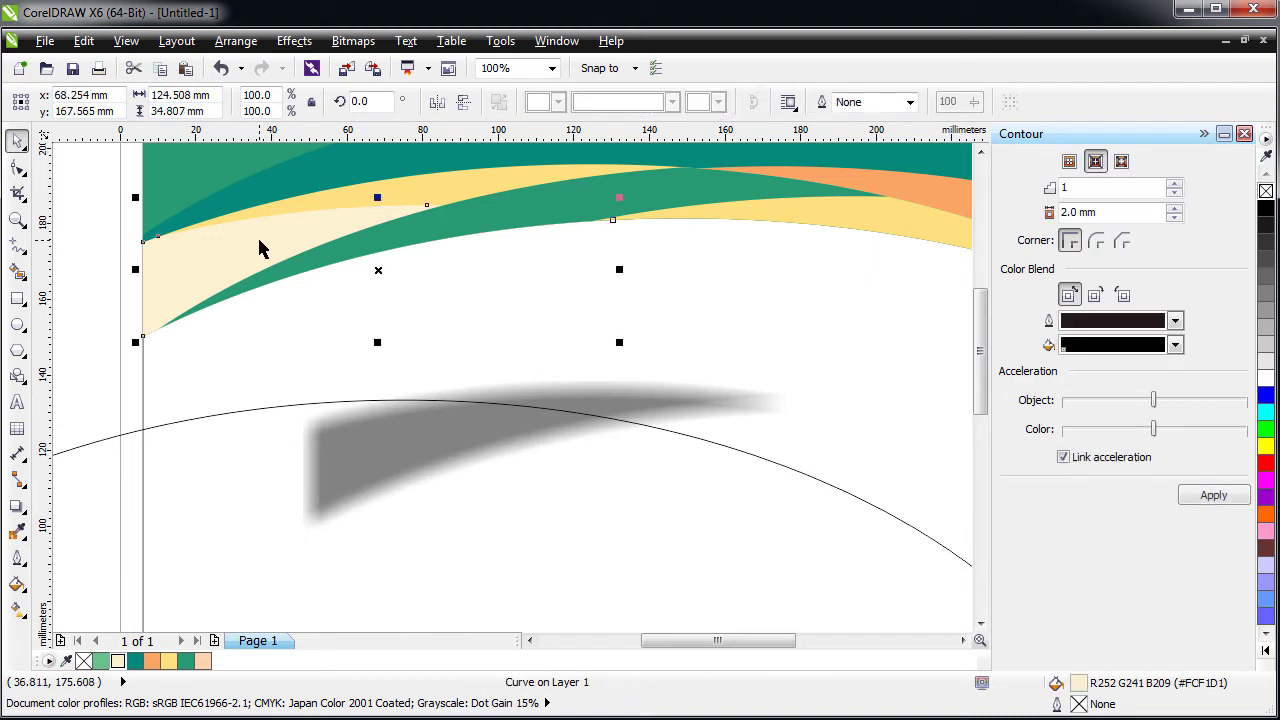
{"action": "left_click", "coordinate": [393, 440]}
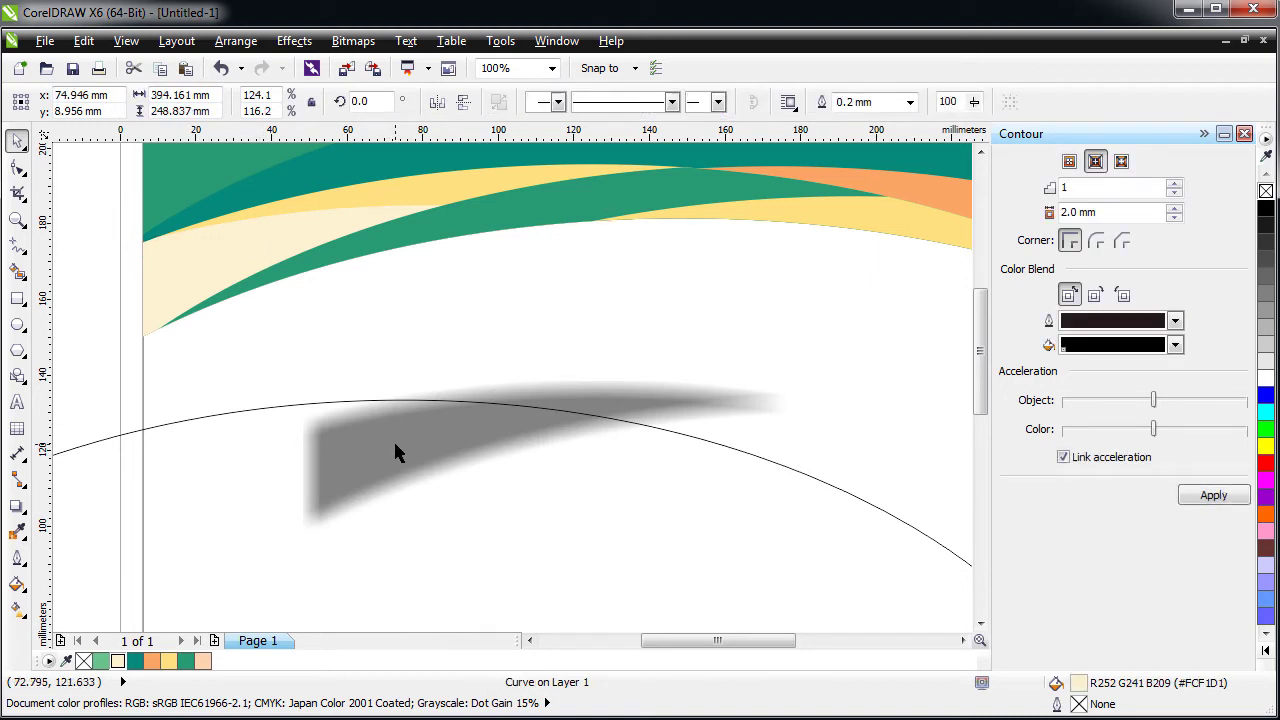
- Move the arc line lower and position the grey shadow slightly higher near the cream swoosh
{"action": "left_click", "coordinate": [294, 41]}
{"action": "mouse_move", "coordinate": [380, 330]}
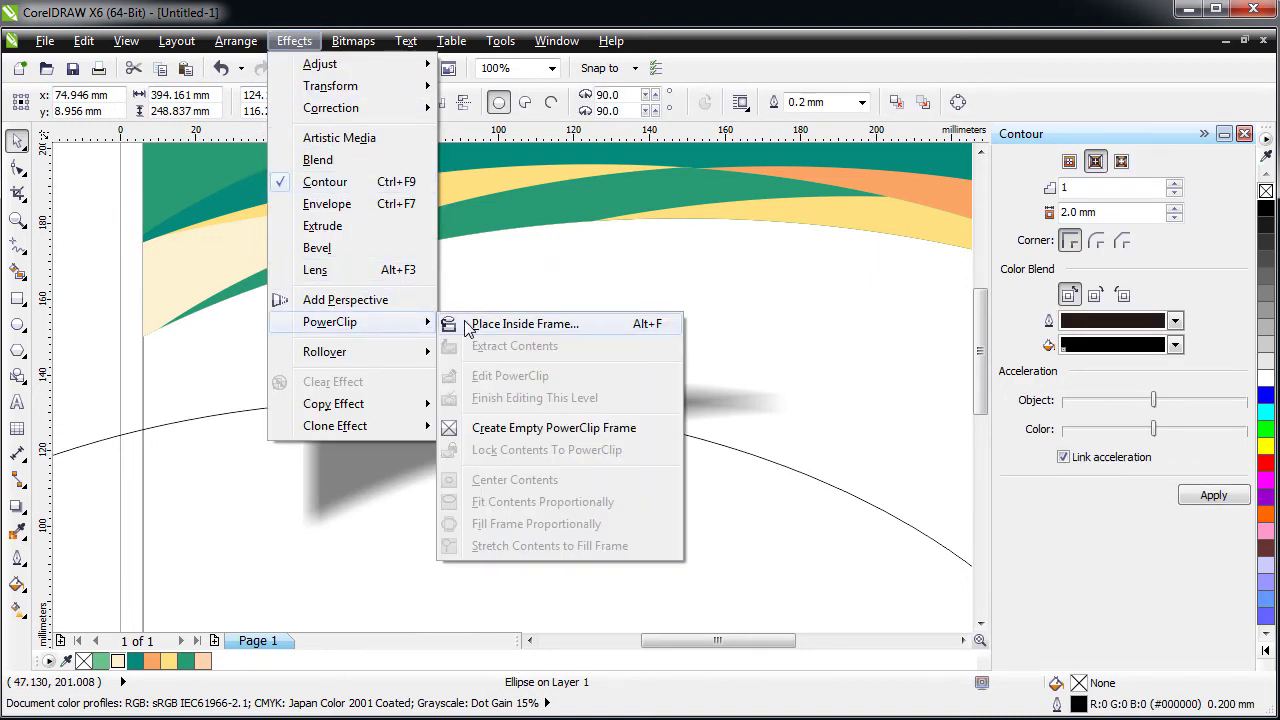
{"action": "left_click", "coordinate": [490, 323]}
{"action": "left_click", "coordinate": [187, 241]}
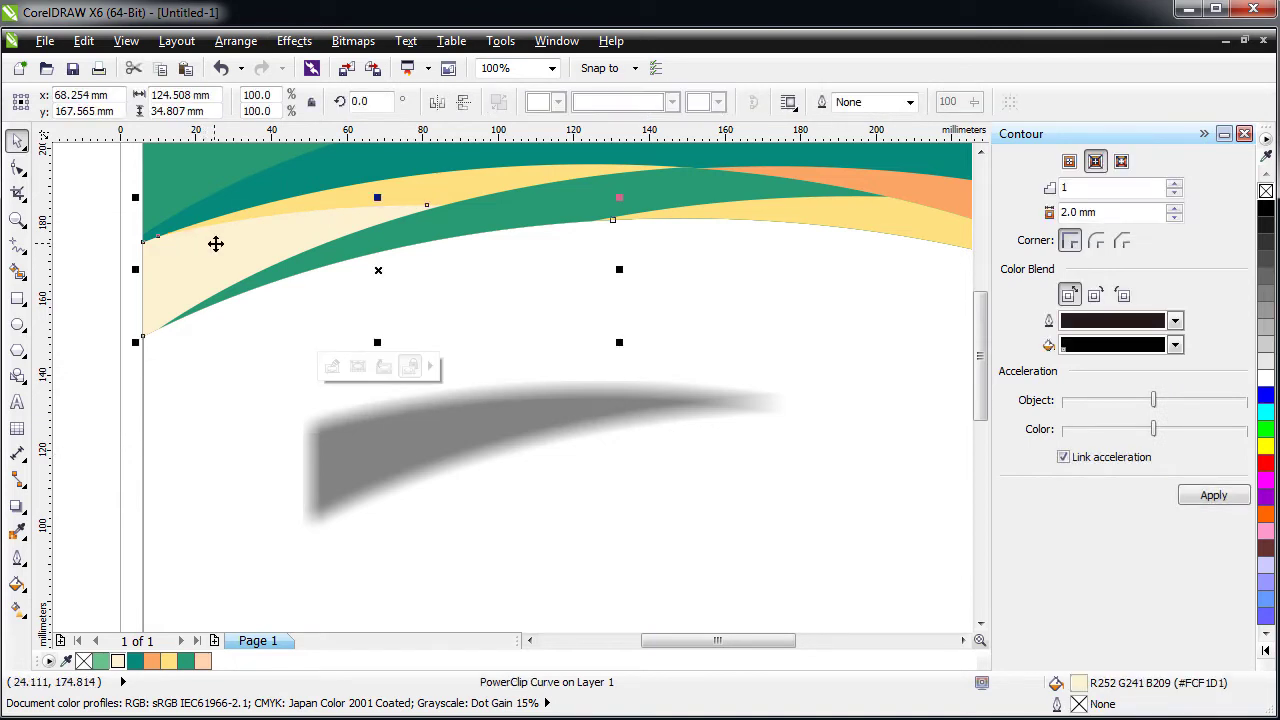
{"action": "key", "text": "ctrl+z"}
{"action": "key", "text": "Escape"}
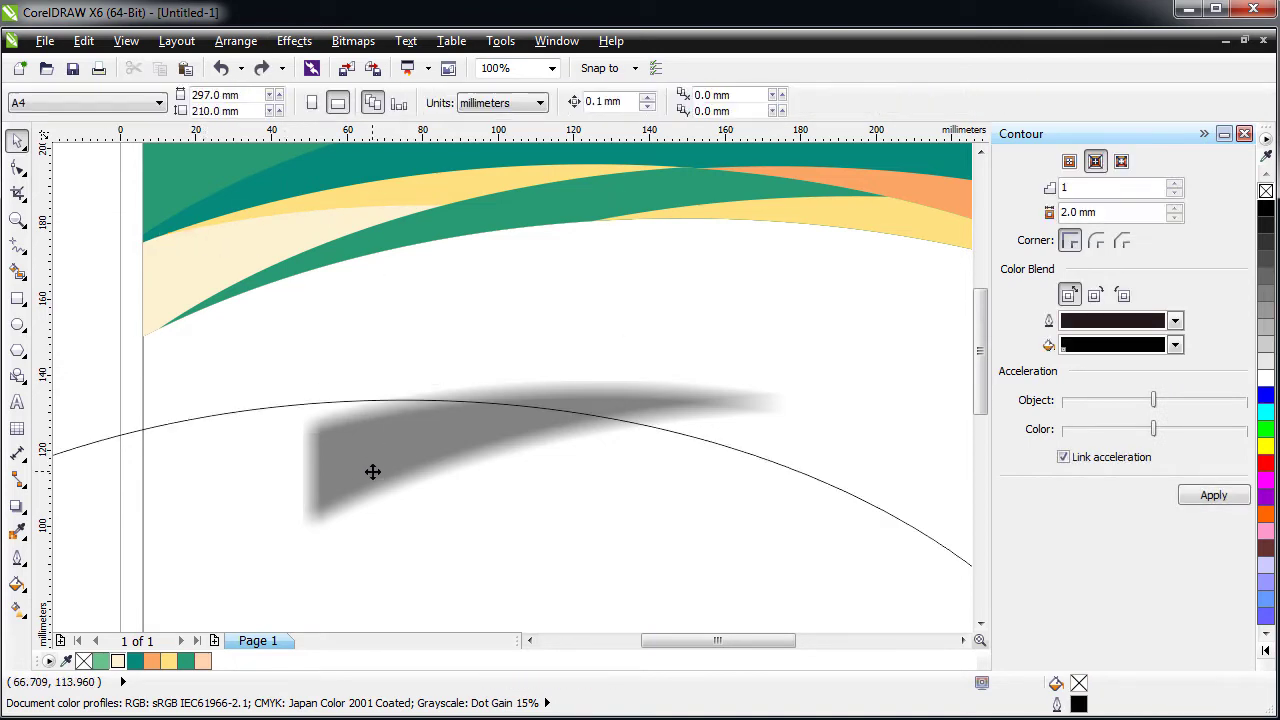
{"action": "left_click_drag", "start_coordinate": [371, 471], "coordinate": [263, 566]}
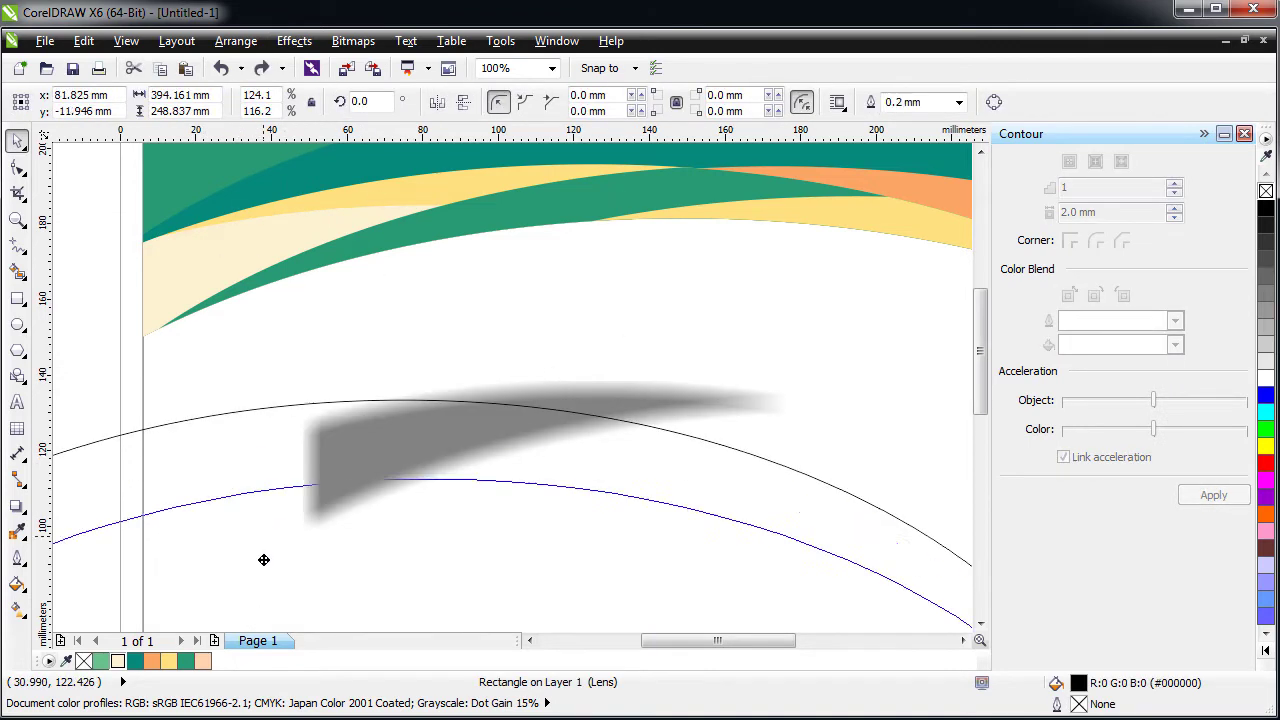
{"action": "left_click", "coordinate": [413, 418]}
{"action": "left_click_drag", "start_coordinate": [413, 418], "coordinate": [426, 349]}
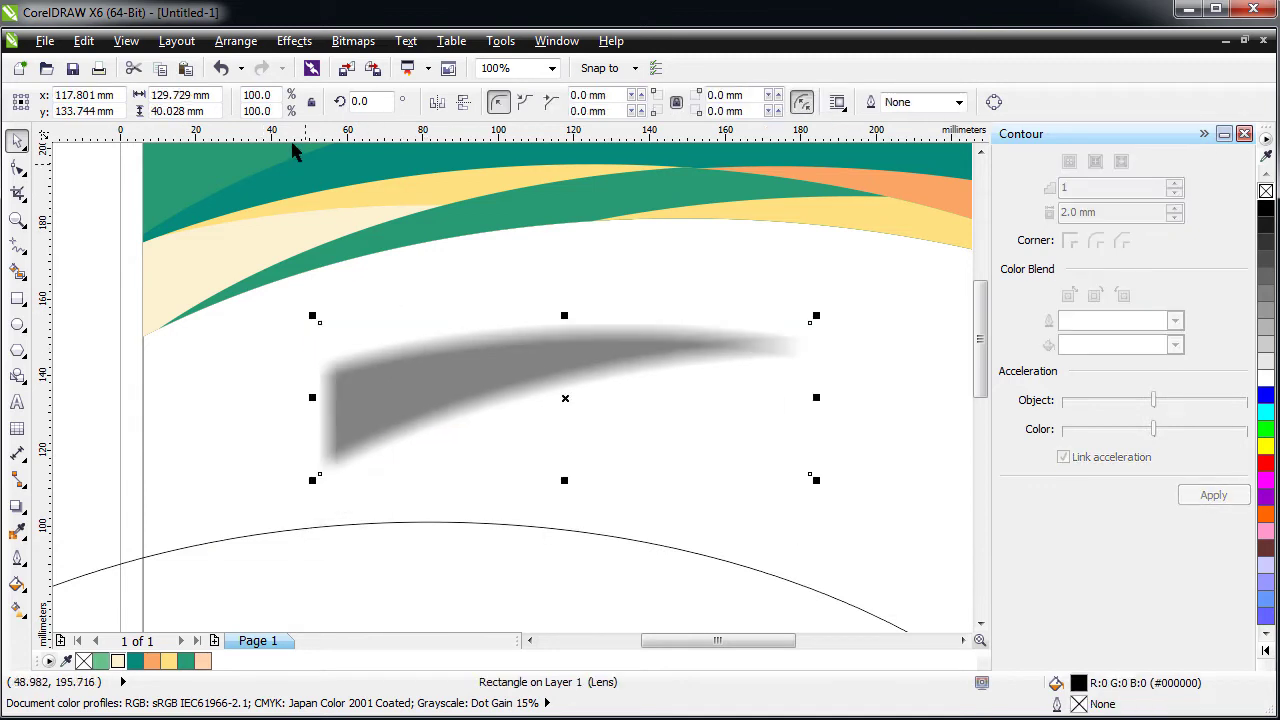
- PowerClip the grey shadow inside the cream swoosh
{"action": "left_click", "coordinate": [294, 41]}
{"action": "mouse_move", "coordinate": [350, 322]}
{"action": "left_click", "coordinate": [490, 326]}
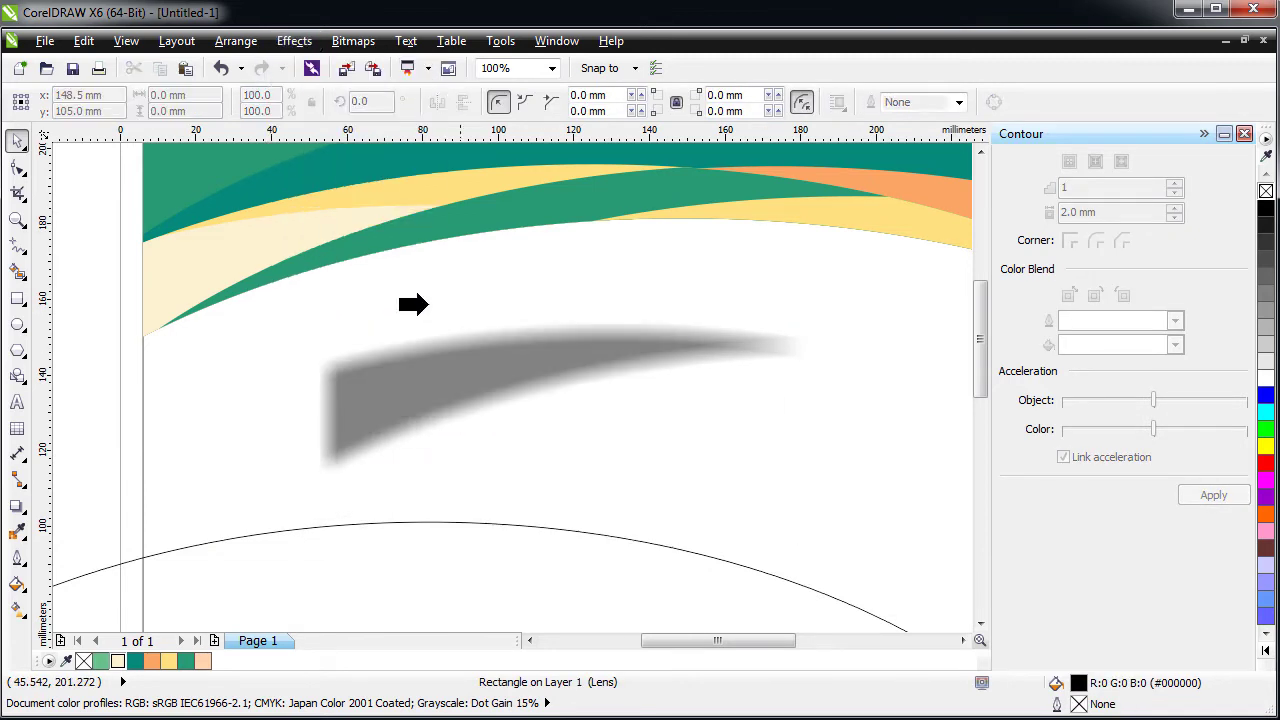
{"action": "left_click", "coordinate": [164, 268]}
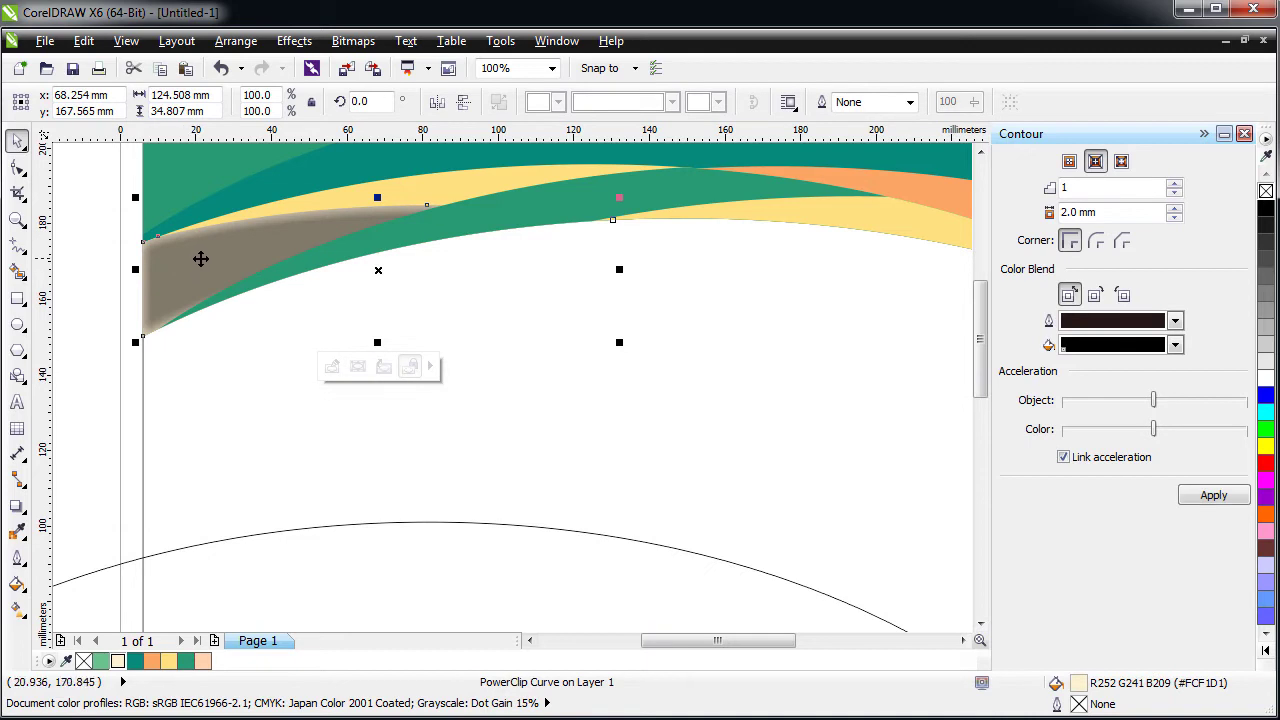
- Shift the clipped shadow left and rotate it to about 353.7° inside the swoosh
{"action": "left_click", "coordinate": [200, 259], "text": "ctrl"}
{"action": "left_click", "coordinate": [225, 252]}
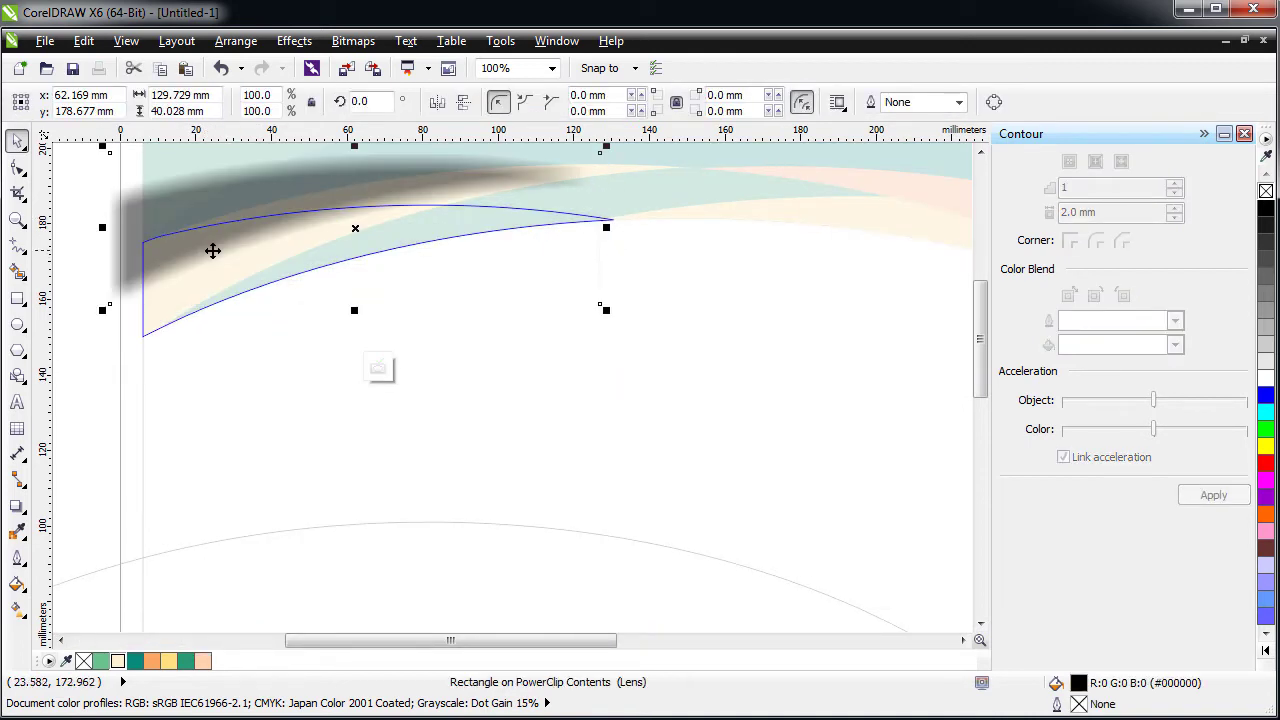
{"action": "left_click_drag", "start_coordinate": [217, 231], "coordinate": [160, 231]}
{"action": "left_click", "coordinate": [326, 198]}
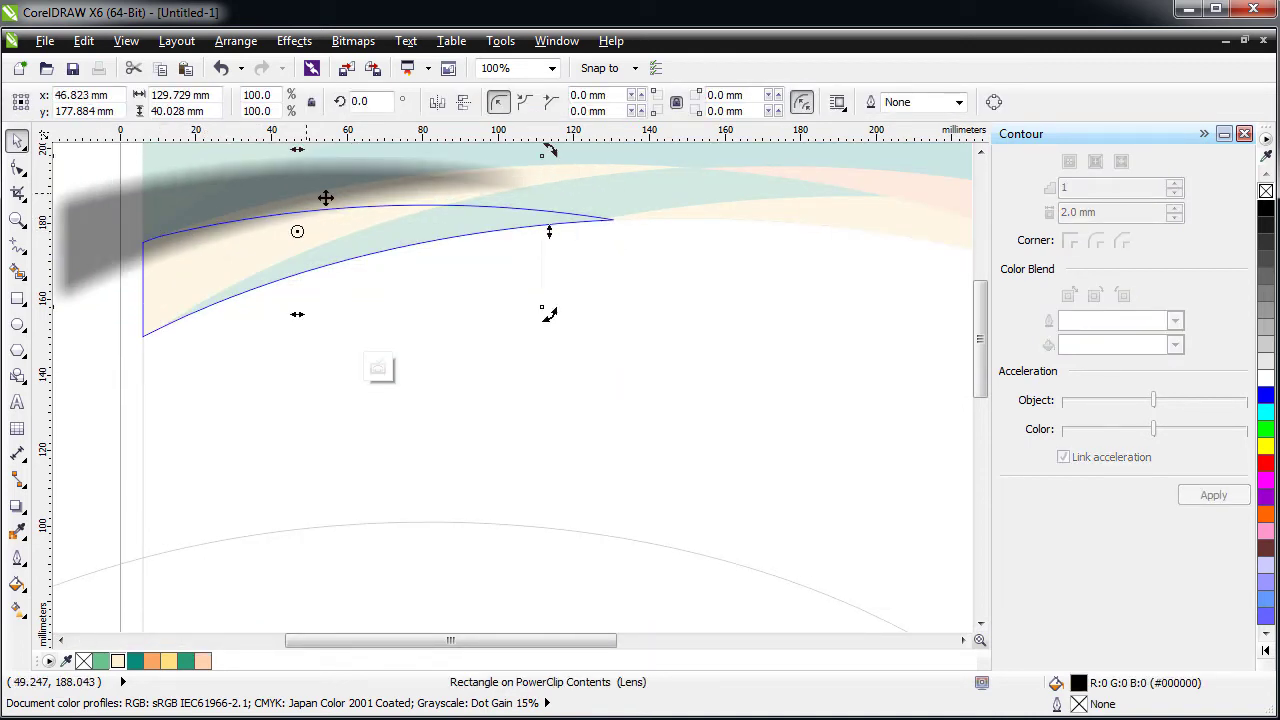
{"action": "left_click_drag", "start_coordinate": [551, 314], "coordinate": [545, 340]}
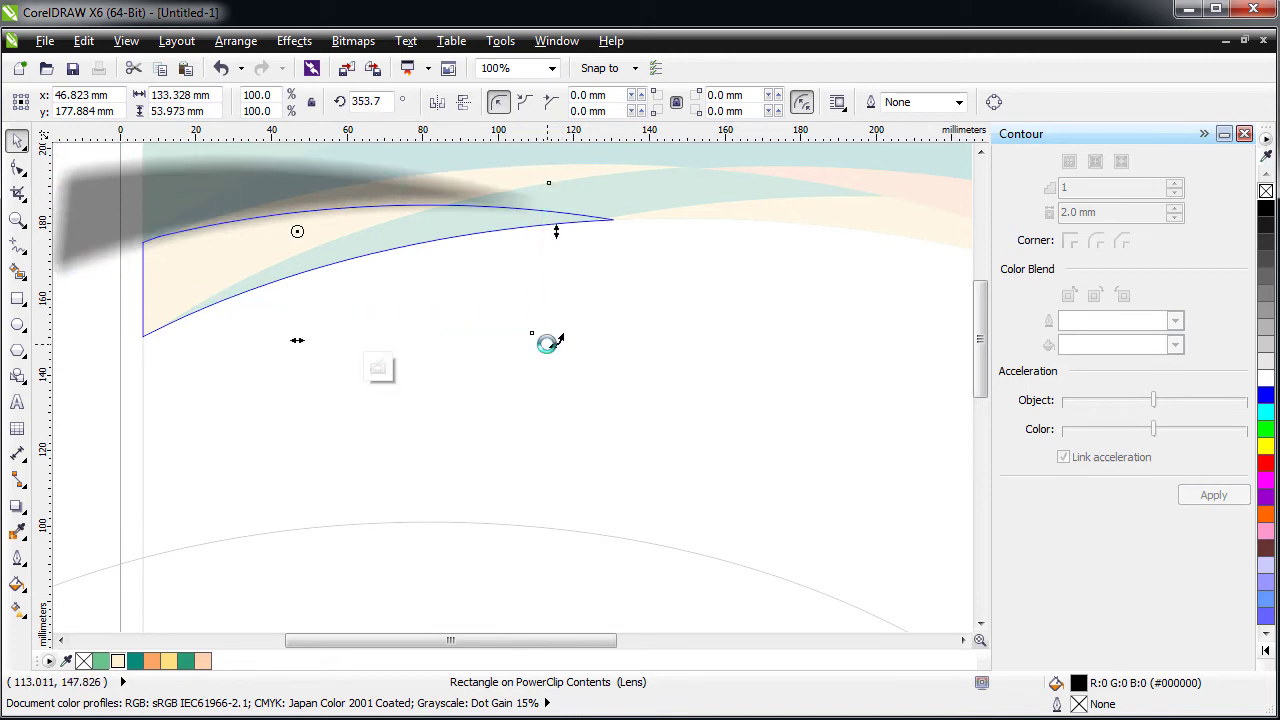
{"action": "left_click", "coordinate": [194, 191]}
{"action": "left_click_drag", "start_coordinate": [194, 191], "coordinate": [208, 199]}
{"action": "left_click", "coordinate": [283, 391]}
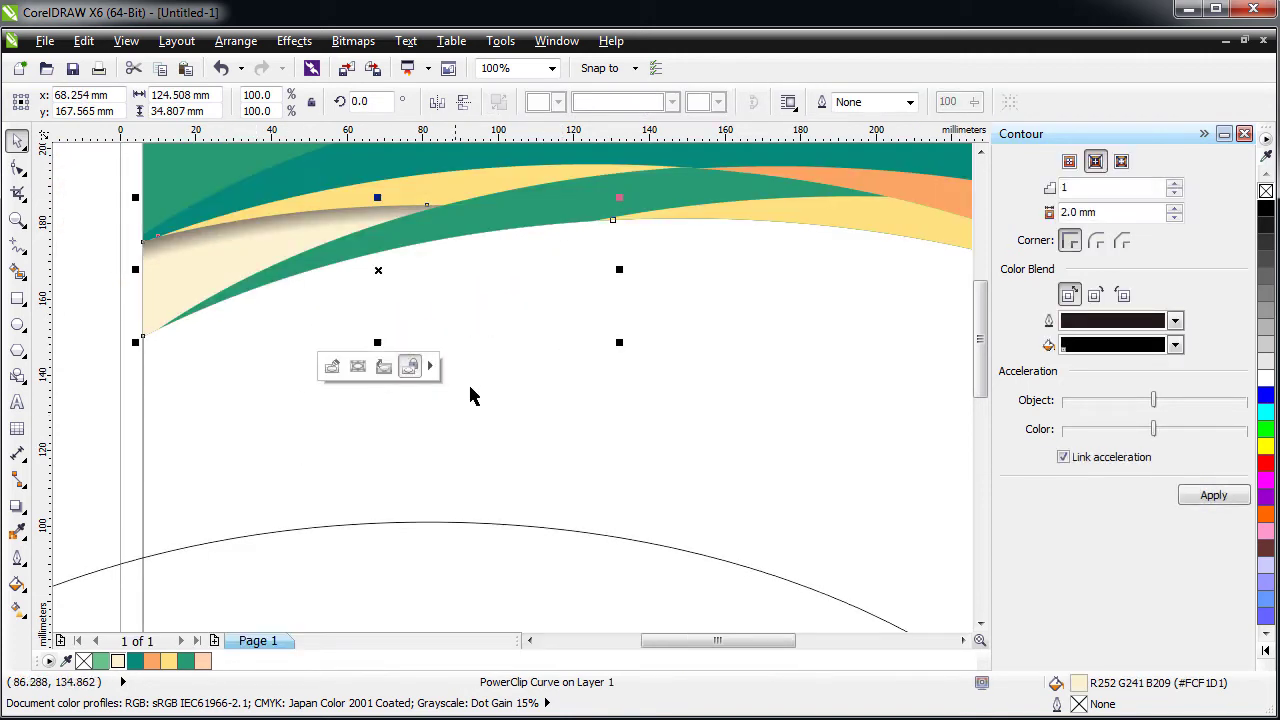
{"action": "left_click", "coordinate": [586, 400]}
- Zoom in on the header and nudge the clipped shadow slightly right inside the cream swoosh
{"action": "key", "text": "F4"}
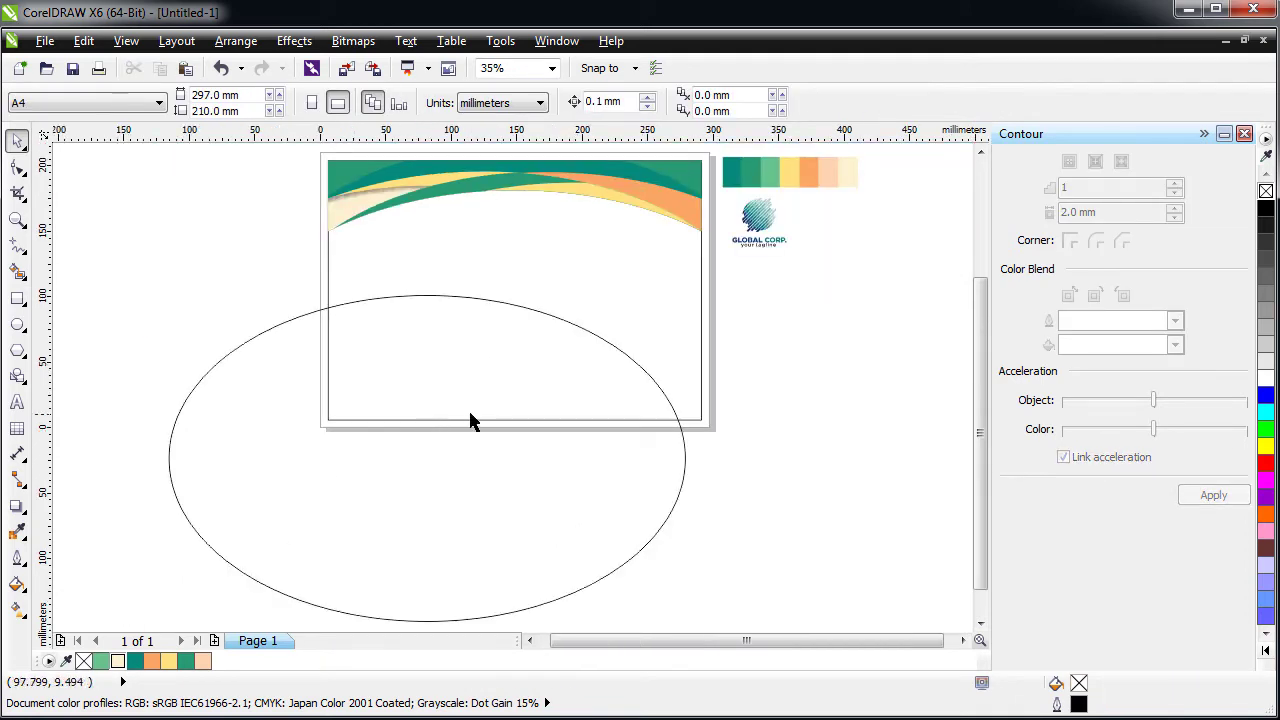
{"action": "key", "text": "z"}
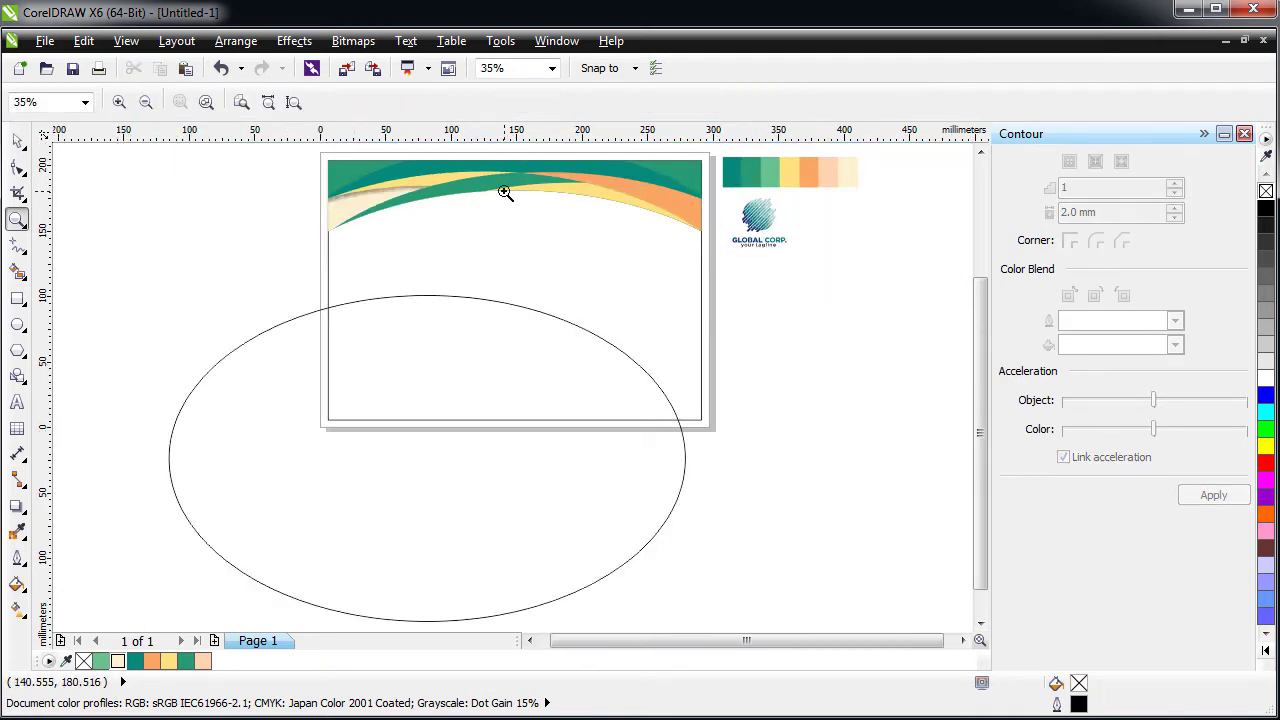
{"action": "left_click", "coordinate": [505, 192]}
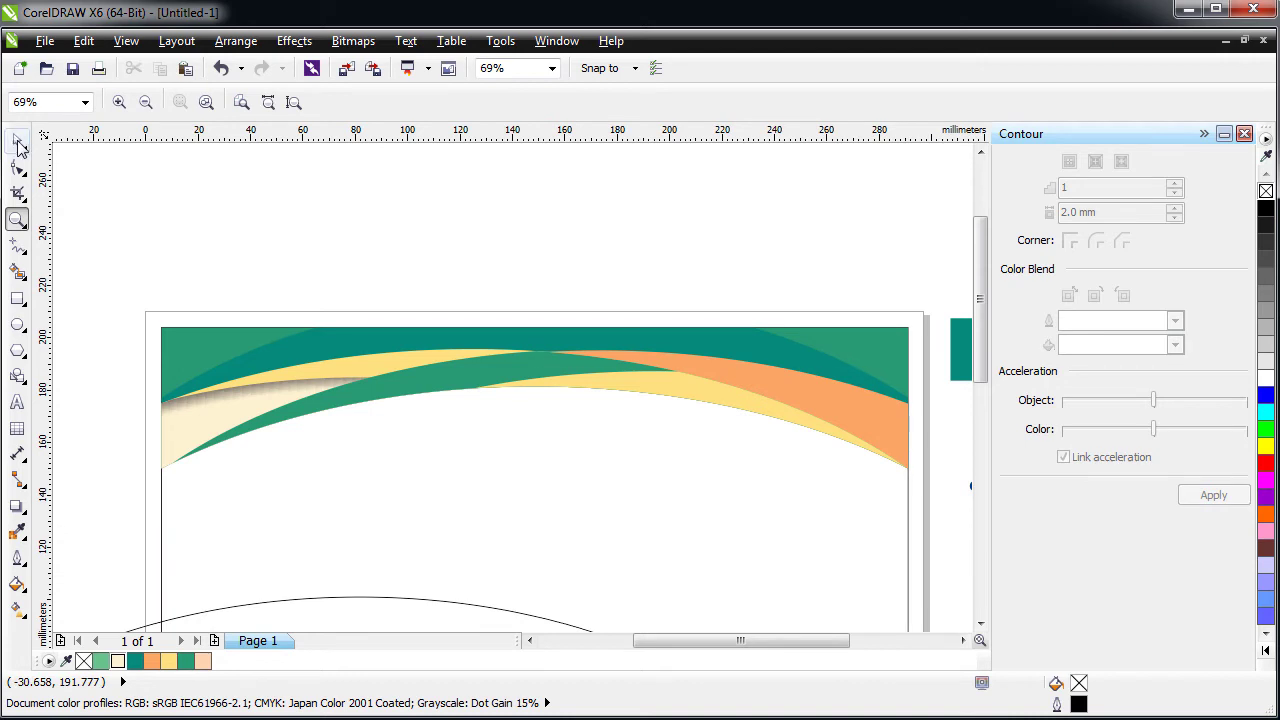
{"action": "left_click", "coordinate": [20, 146]}
{"action": "left_click", "coordinate": [252, 396]}
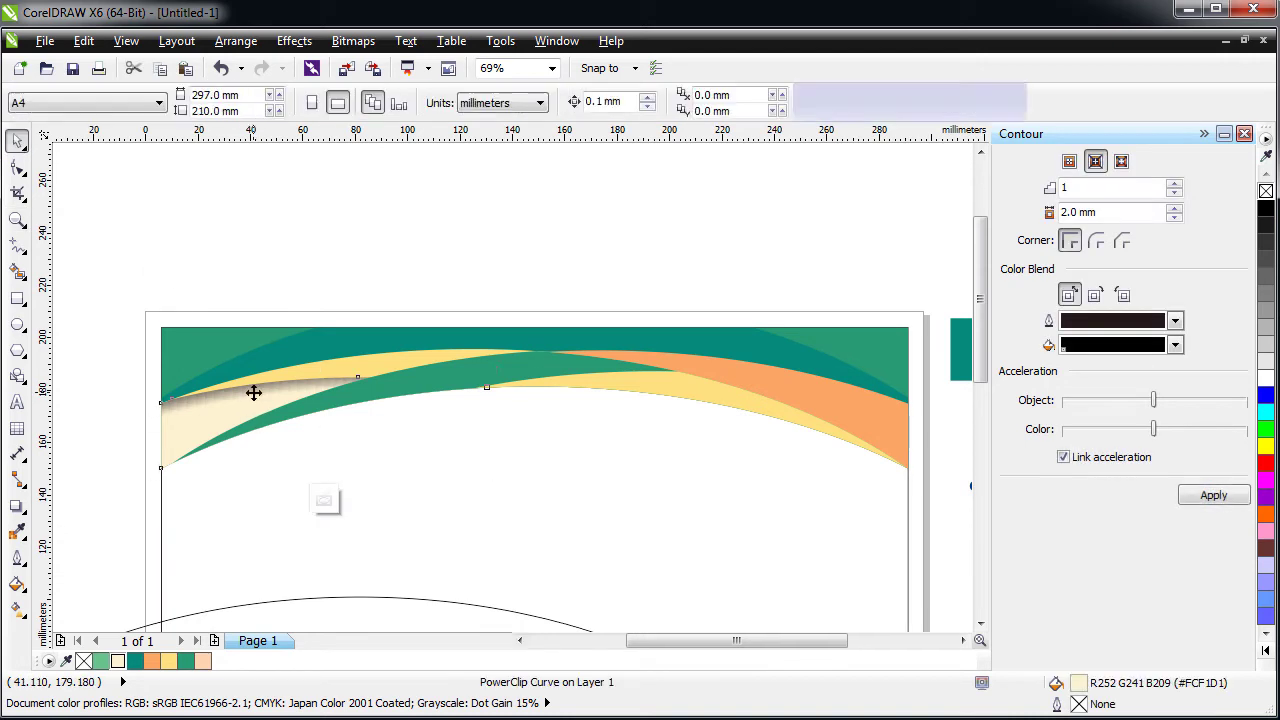
{"action": "left_click", "coordinate": [251, 389], "text": "ctrl"}
{"action": "left_click", "coordinate": [251, 373]}
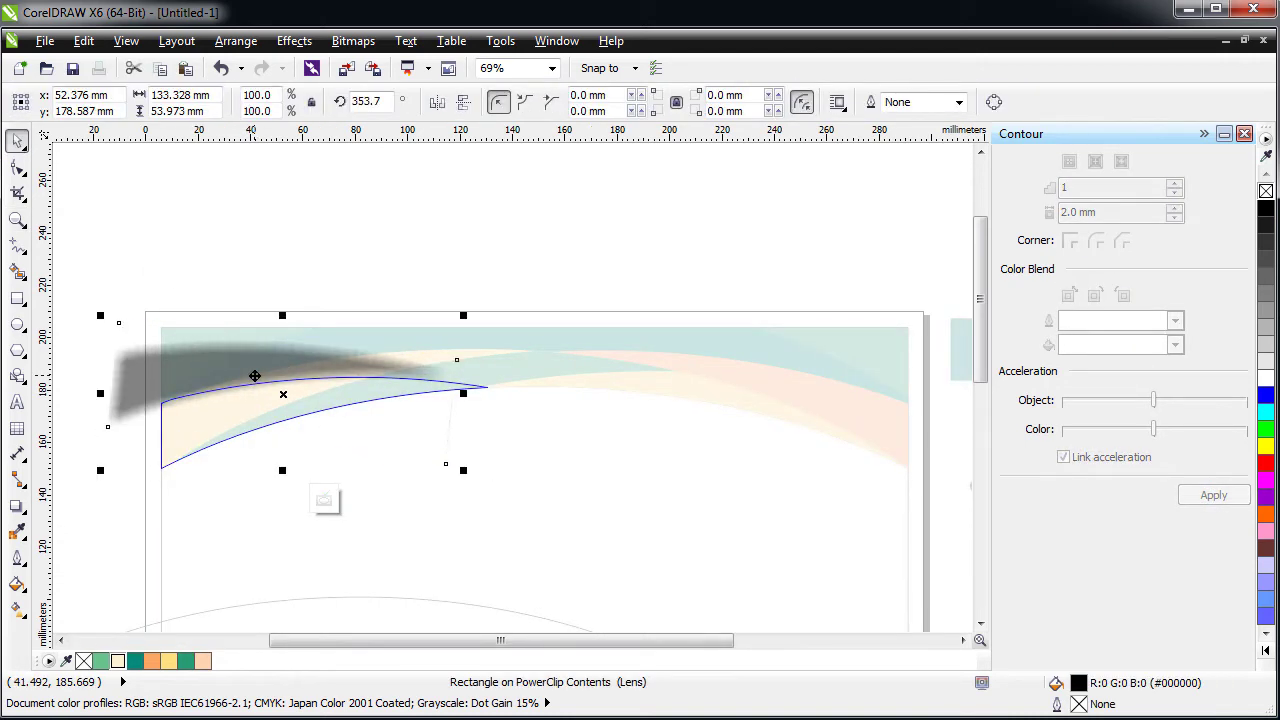
{"action": "left_click_drag", "start_coordinate": [254, 375], "coordinate": [260, 378]}
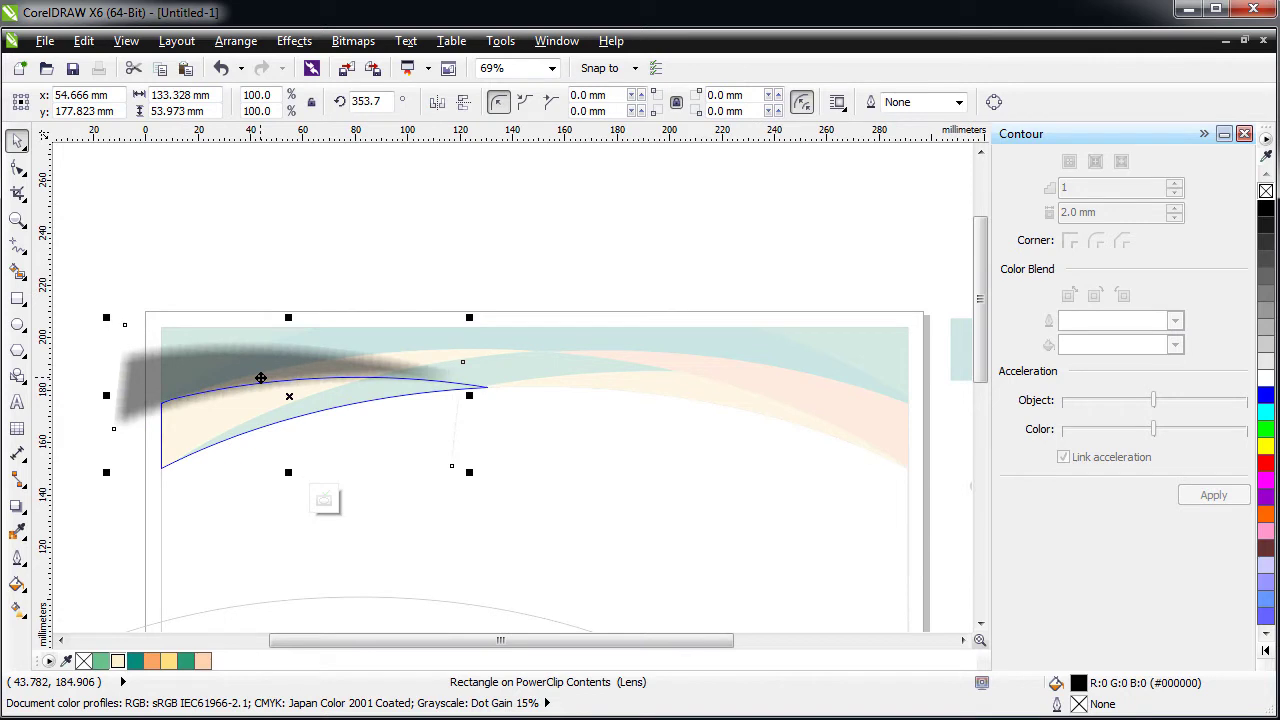
- Recolour the clipped shadow to 30% Black (#B3B3B3)
{"action": "left_click", "coordinate": [1265, 330]}
{"action": "left_click", "coordinate": [1265, 293]}
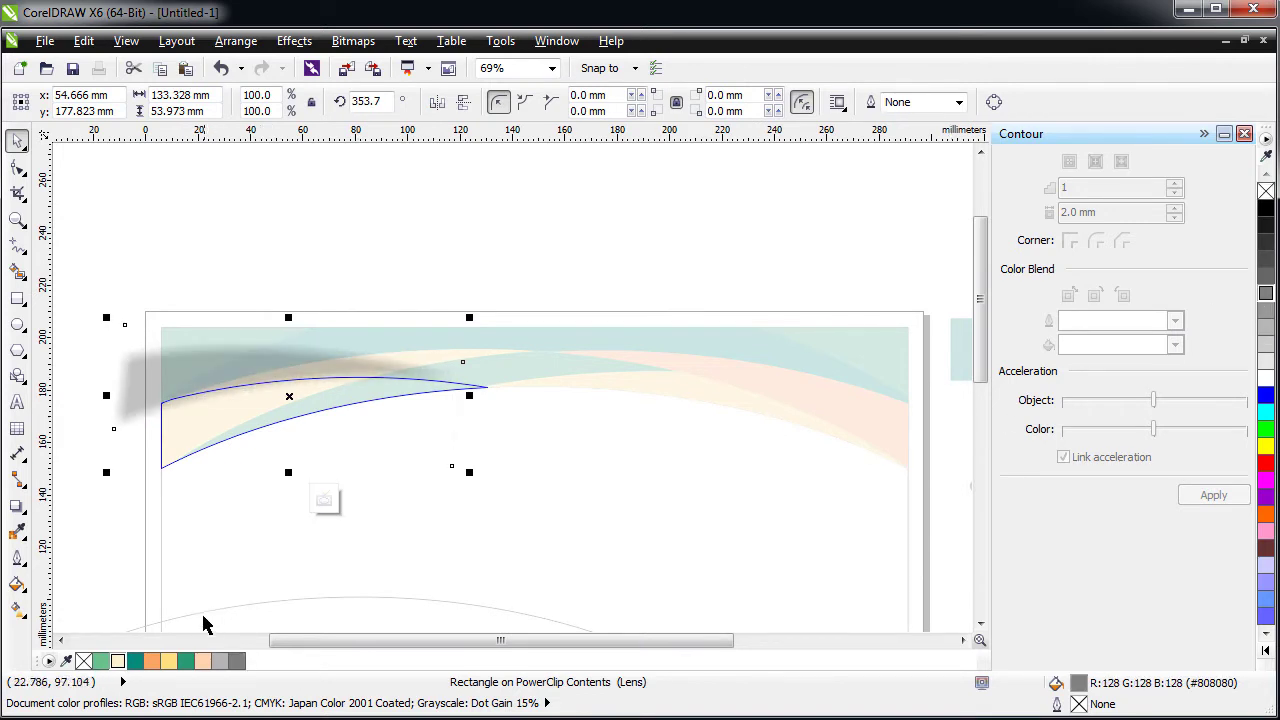
{"action": "left_click", "coordinate": [150, 660]}
{"action": "left_click", "coordinate": [128, 533], "text": "ctrl"}
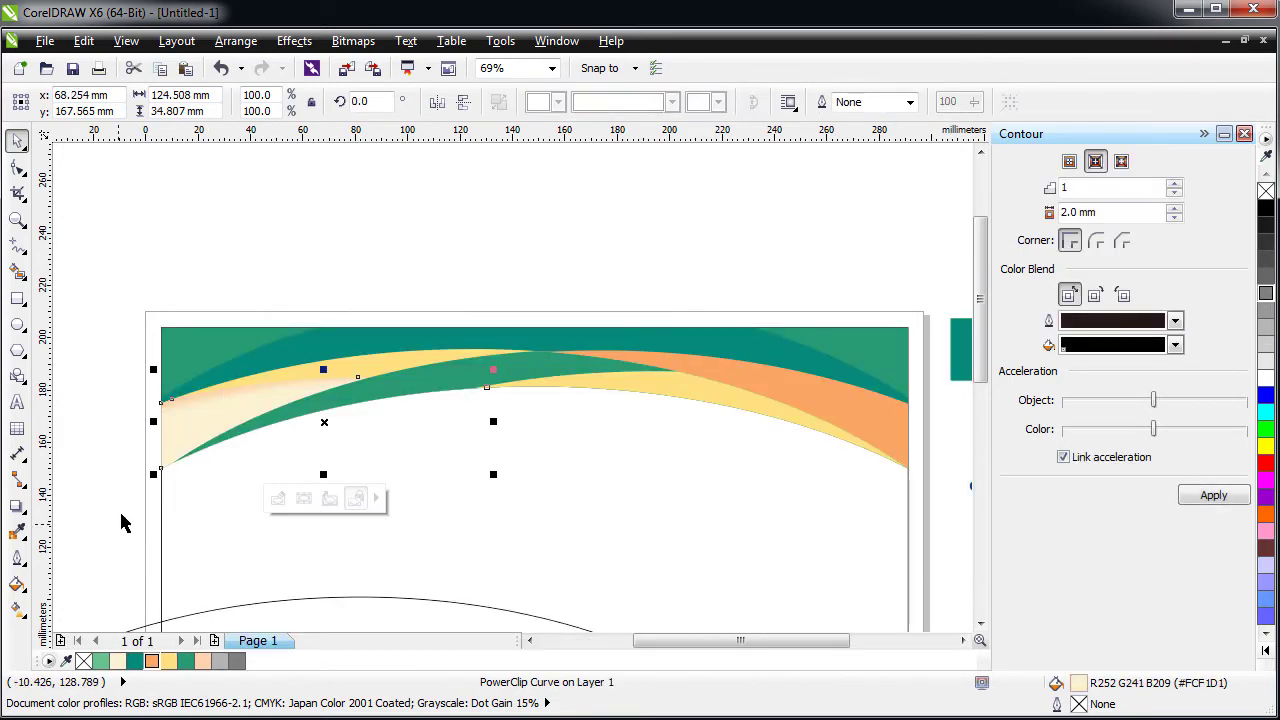
{"action": "left_click", "coordinate": [217, 403], "text": "ctrl"}
{"action": "left_click", "coordinate": [214, 374]}
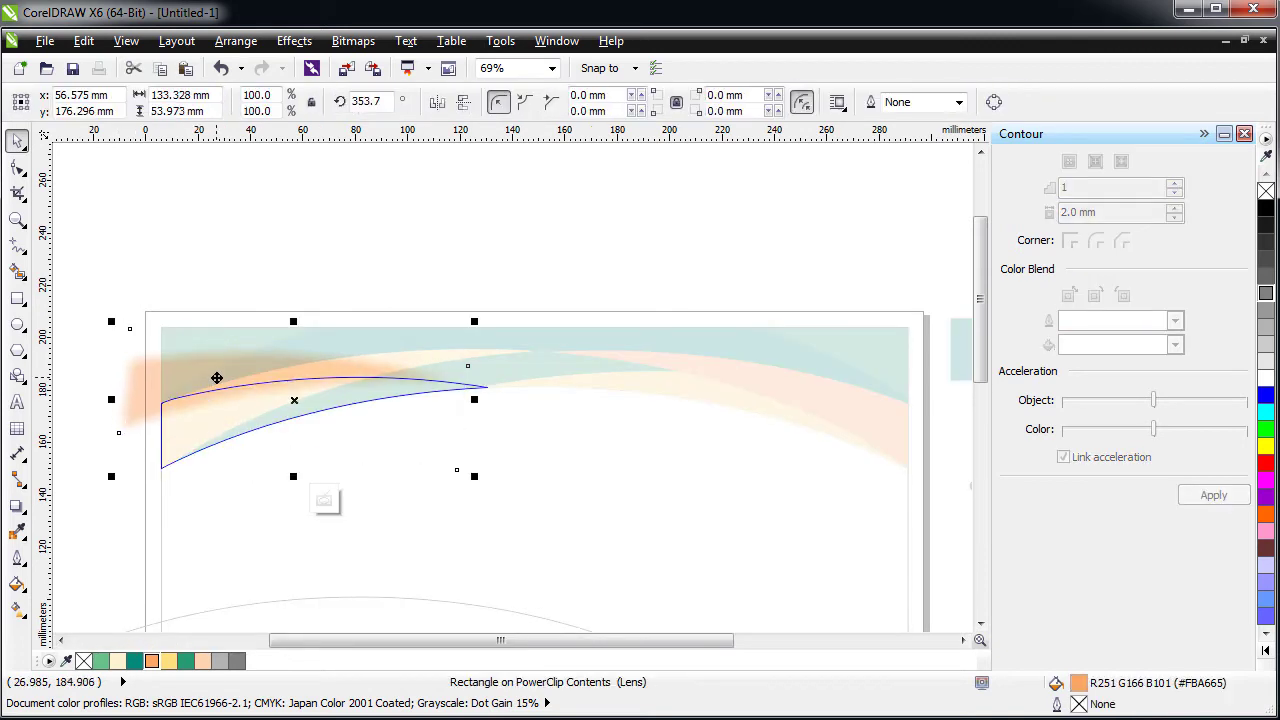
{"action": "left_click", "coordinate": [219, 660]}
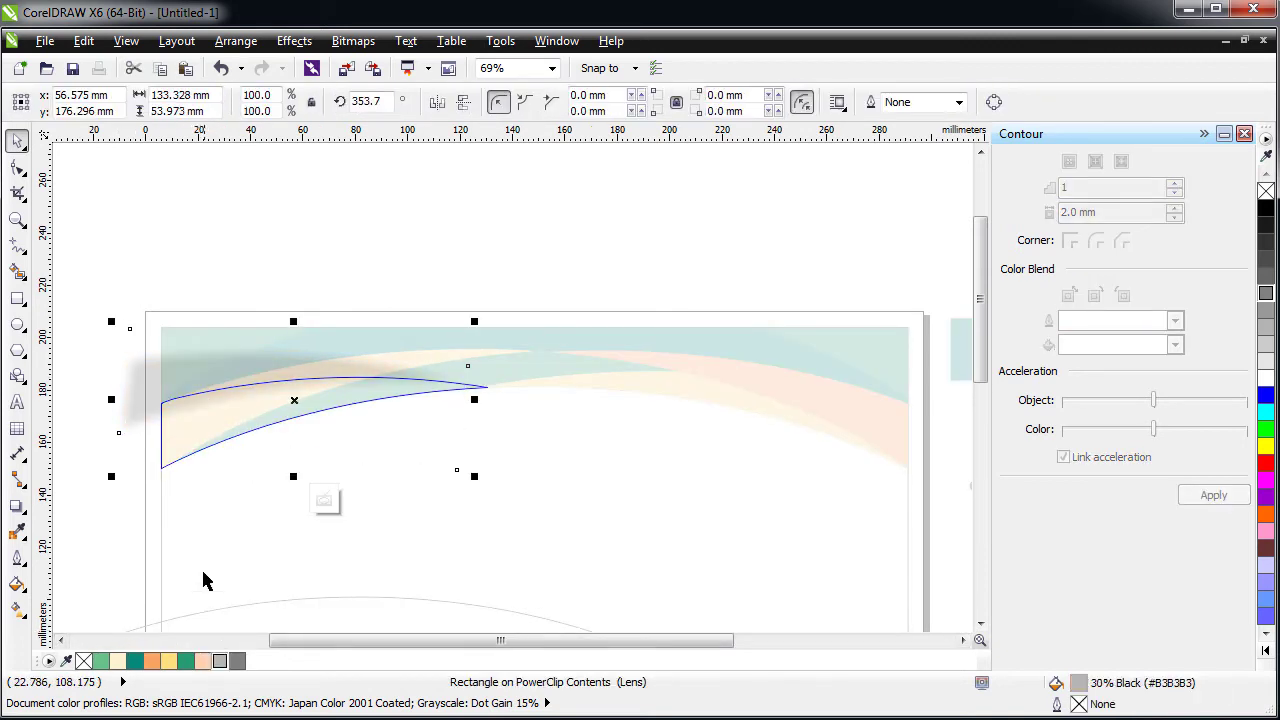
{"action": "left_click", "coordinate": [118, 538], "text": "ctrl"}
{"action": "left_click", "coordinate": [146, 280]}
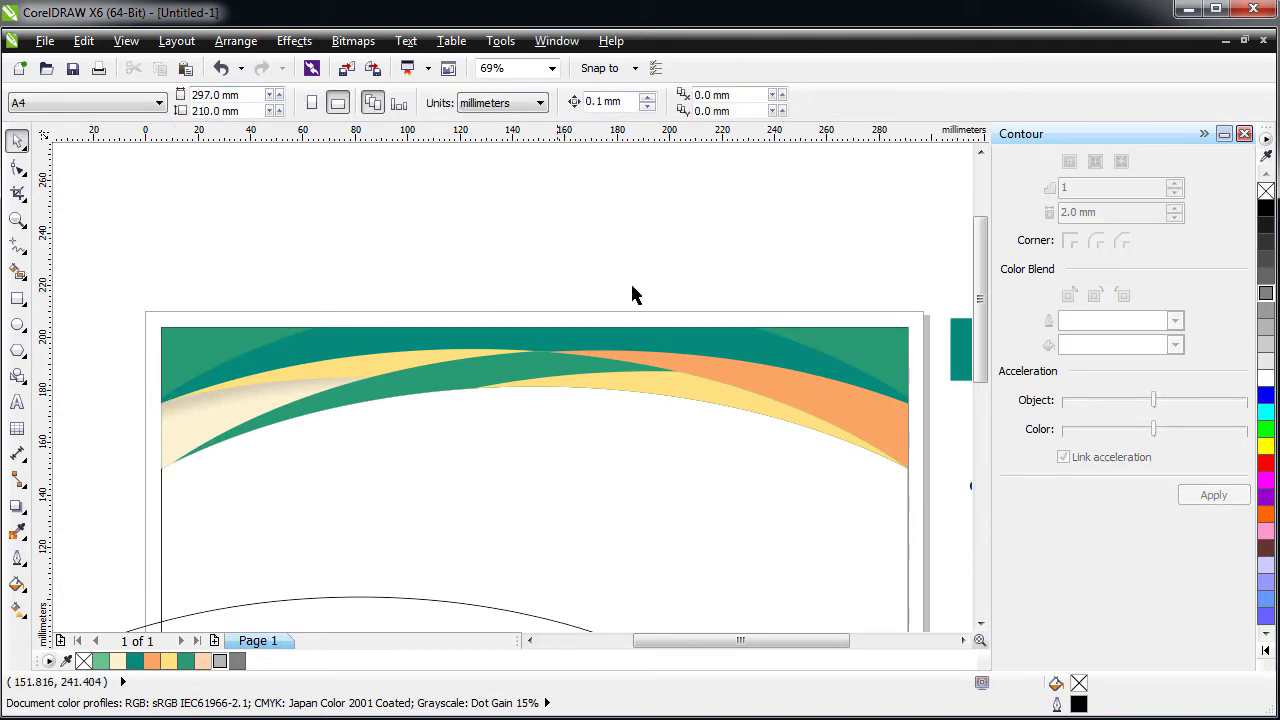
- Cast a drop shadow from the yellow swoosh, break it apart, and drag the shadow below the banner
{"action": "left_click", "coordinate": [712, 405]}
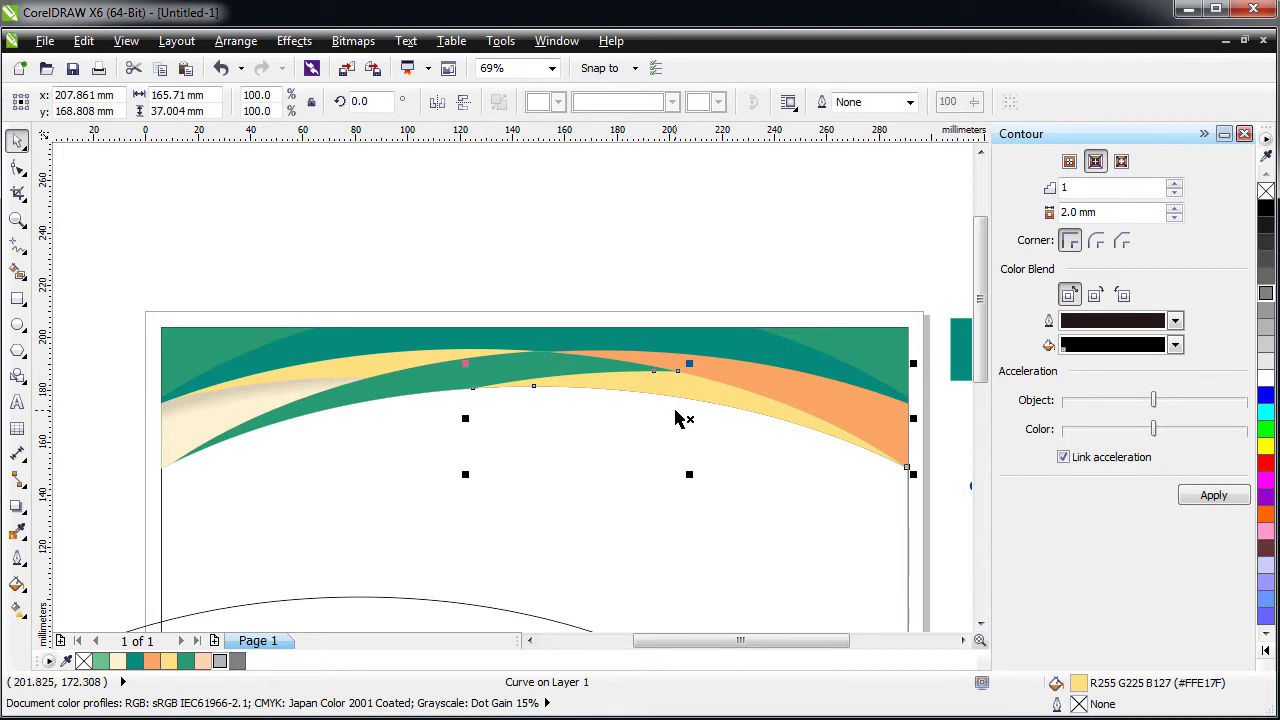
{"action": "left_click", "coordinate": [15, 507]}
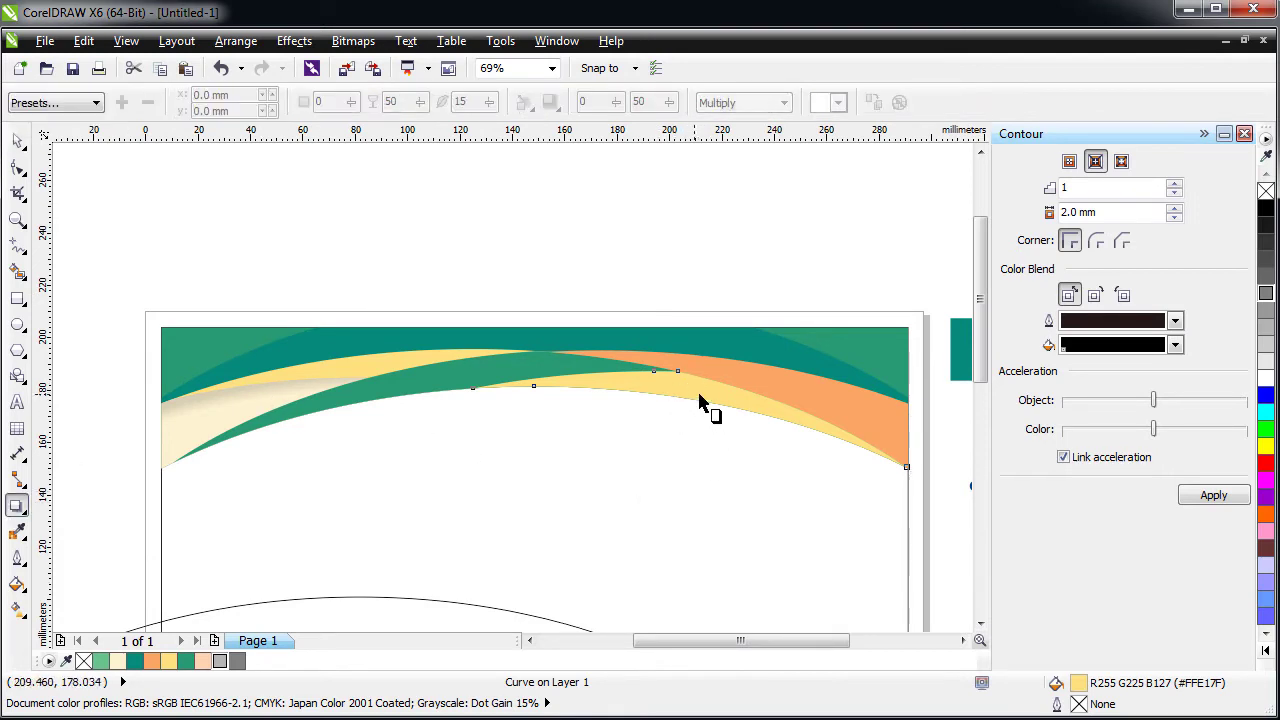
{"action": "left_click_drag", "start_coordinate": [689, 370], "coordinate": [752, 517]}
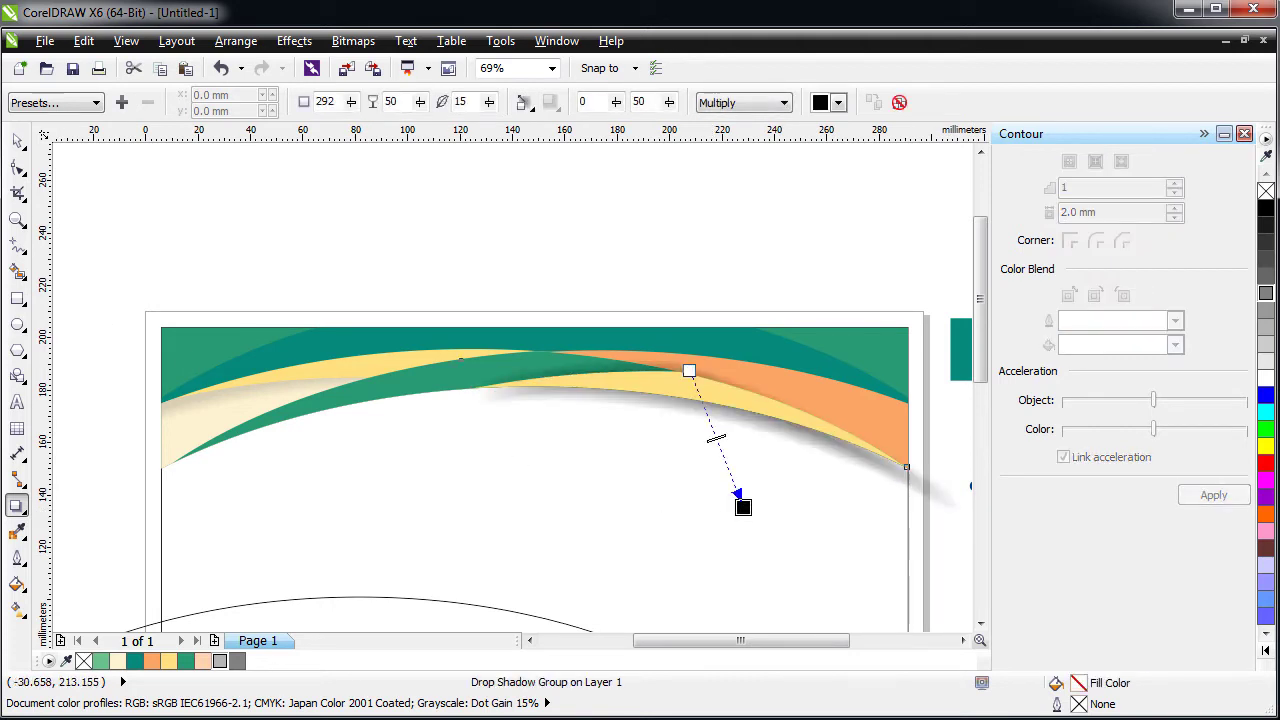
{"action": "left_click", "coordinate": [16, 142]}
{"action": "right_click", "coordinate": [637, 400]}
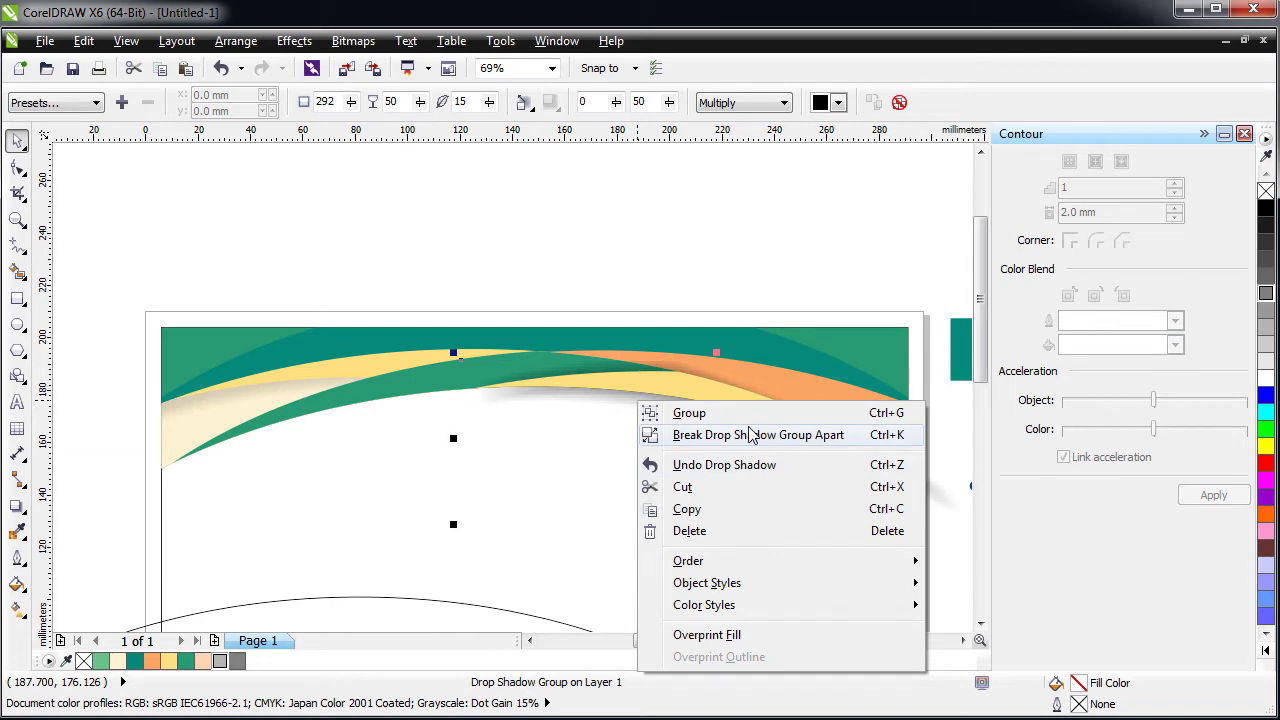
{"action": "left_click", "coordinate": [705, 434]}
{"action": "left_click_drag", "start_coordinate": [700, 418], "coordinate": [652, 520]}
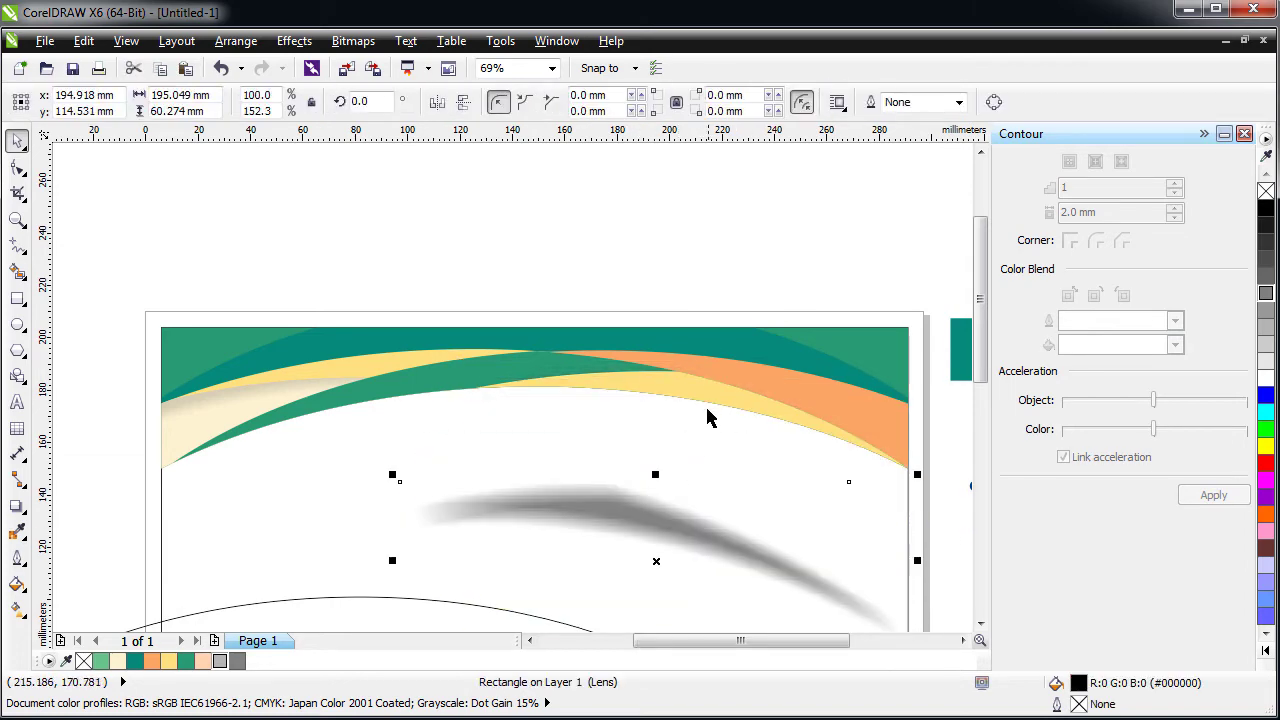
- PowerClip the detached shadow inside the yellow band and nudge it slightly
{"action": "left_click", "coordinate": [709, 402]}
{"action": "left_click", "coordinate": [643, 503]}
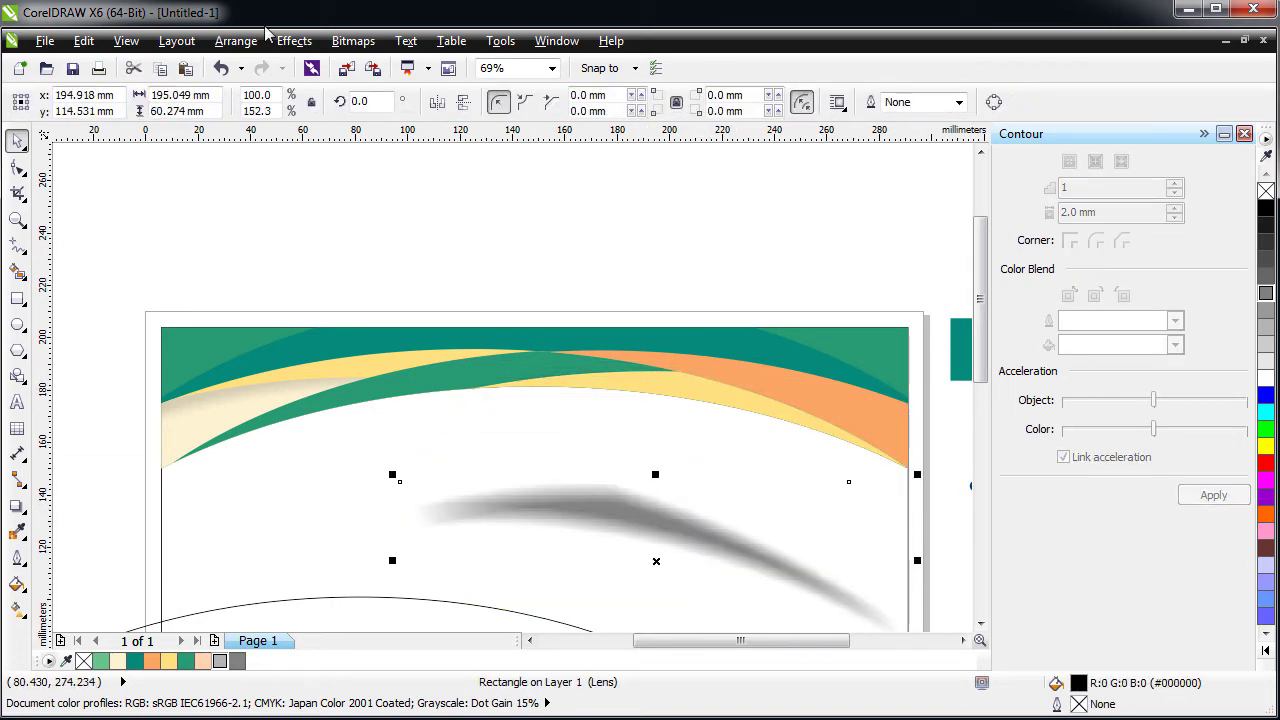
{"action": "left_click", "coordinate": [294, 41]}
{"action": "mouse_move", "coordinate": [380, 322]}
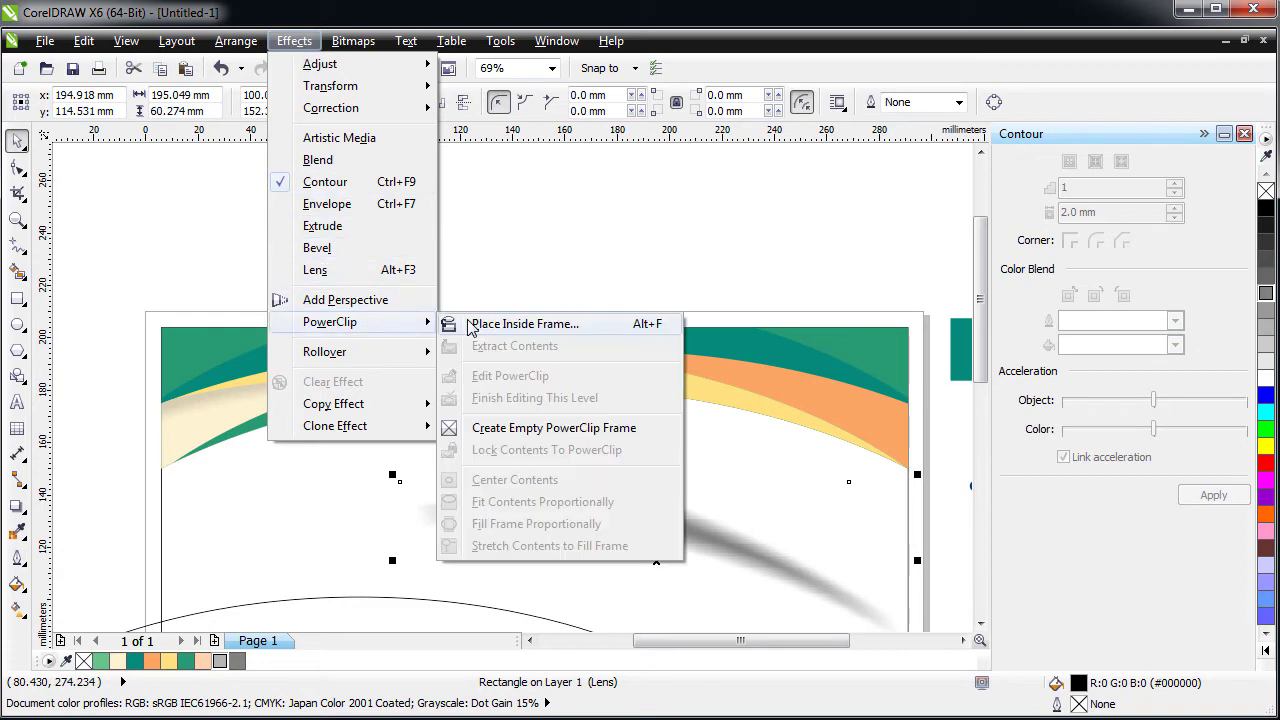
{"action": "left_click", "coordinate": [660, 391]}
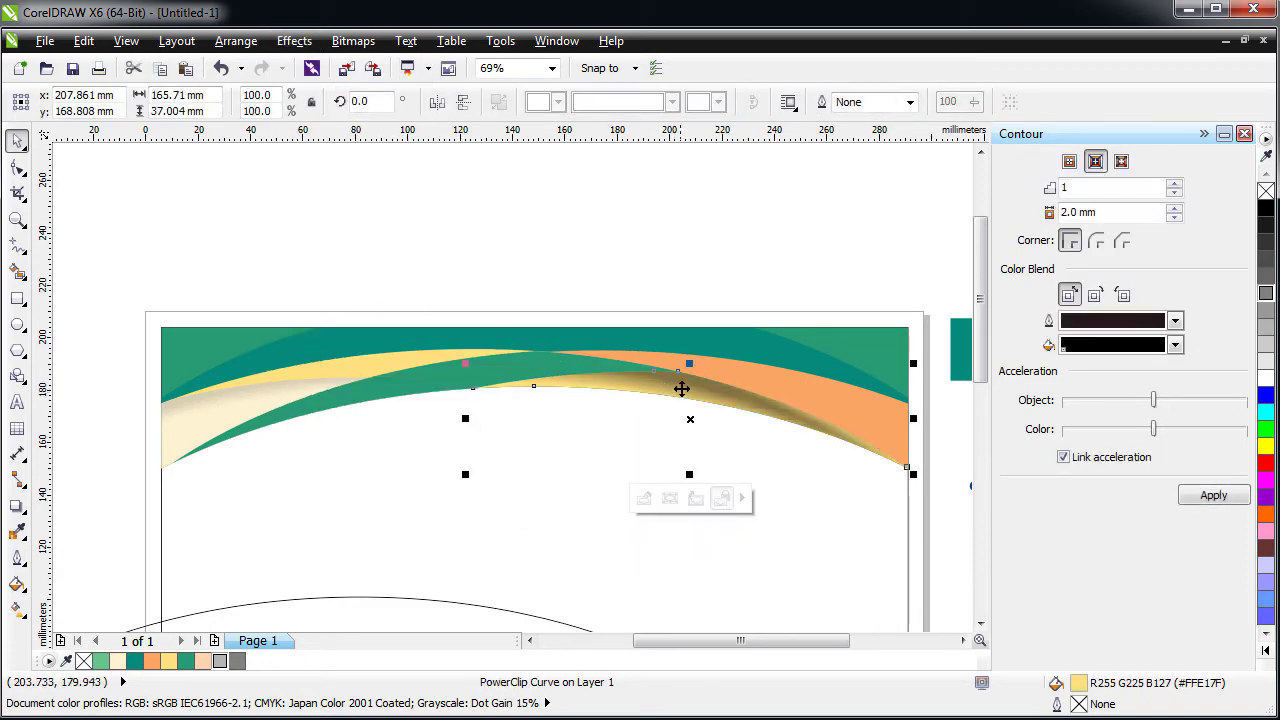
{"action": "left_click", "coordinate": [680, 395], "text": "ctrl"}
{"action": "left_click", "coordinate": [700, 374]}
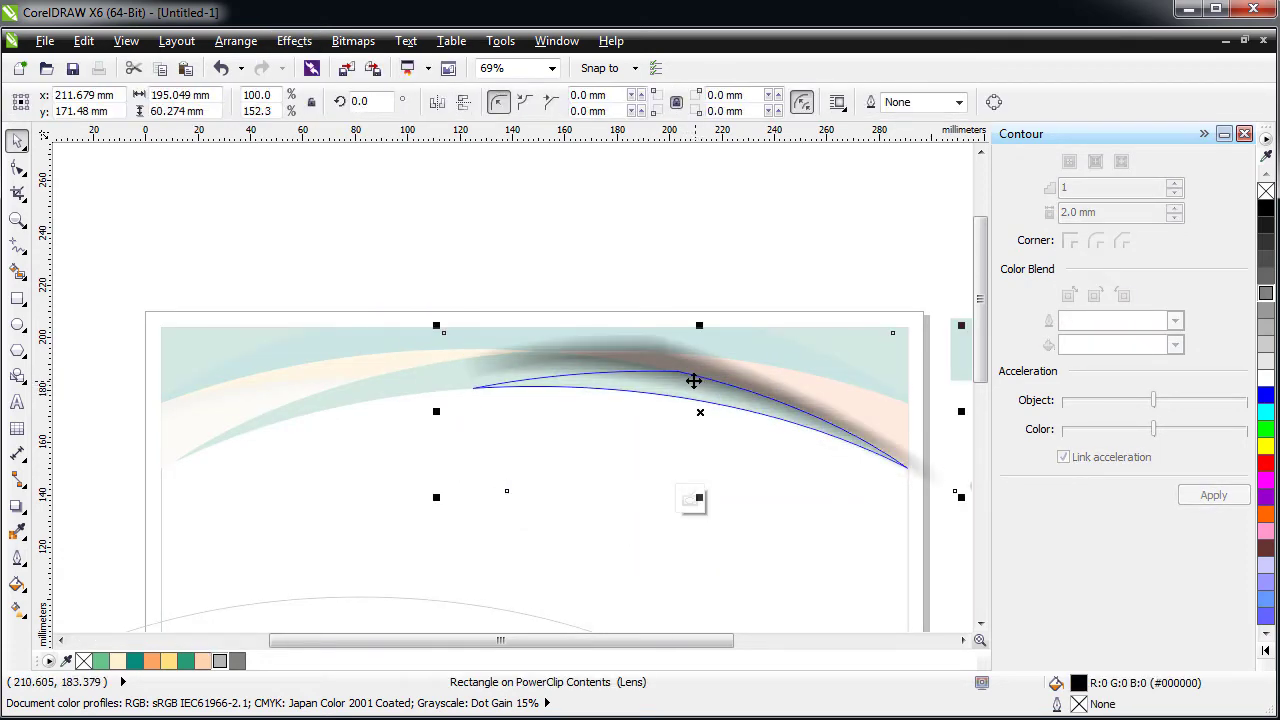
{"action": "left_click_drag", "start_coordinate": [700, 371], "coordinate": [704, 370]}
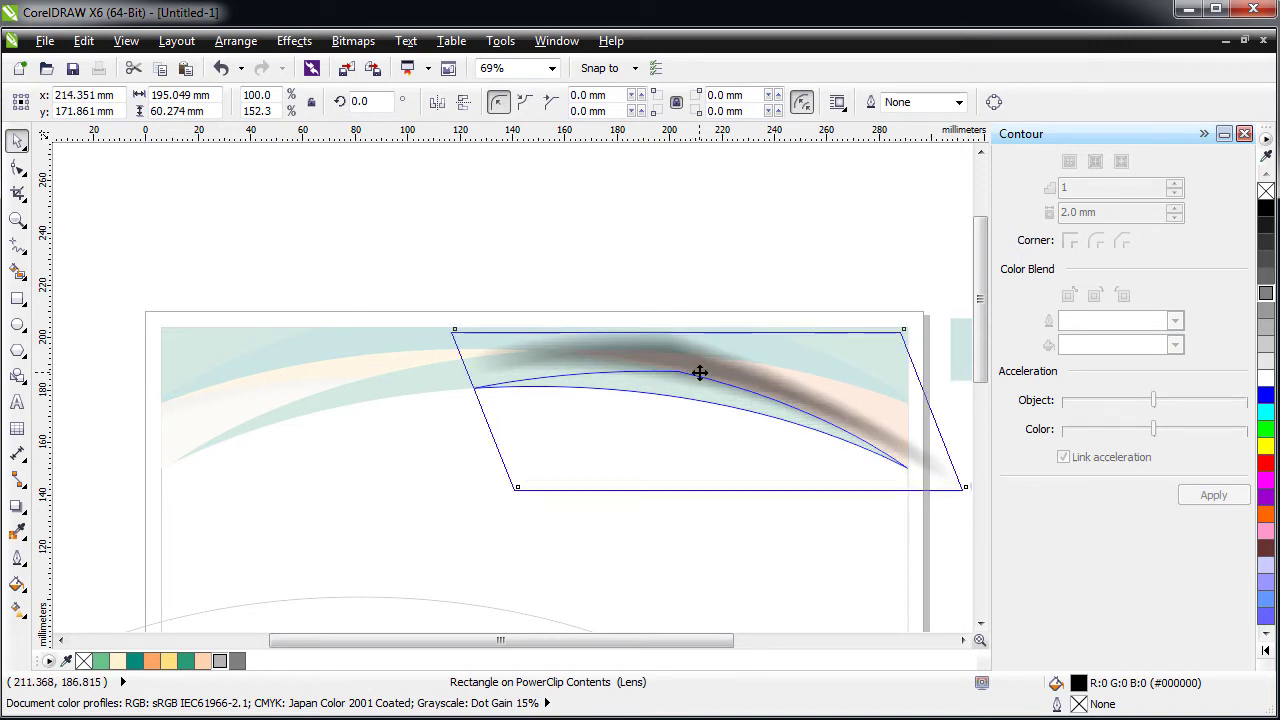
{"action": "left_click", "coordinate": [591, 240], "text": "ctrl"}
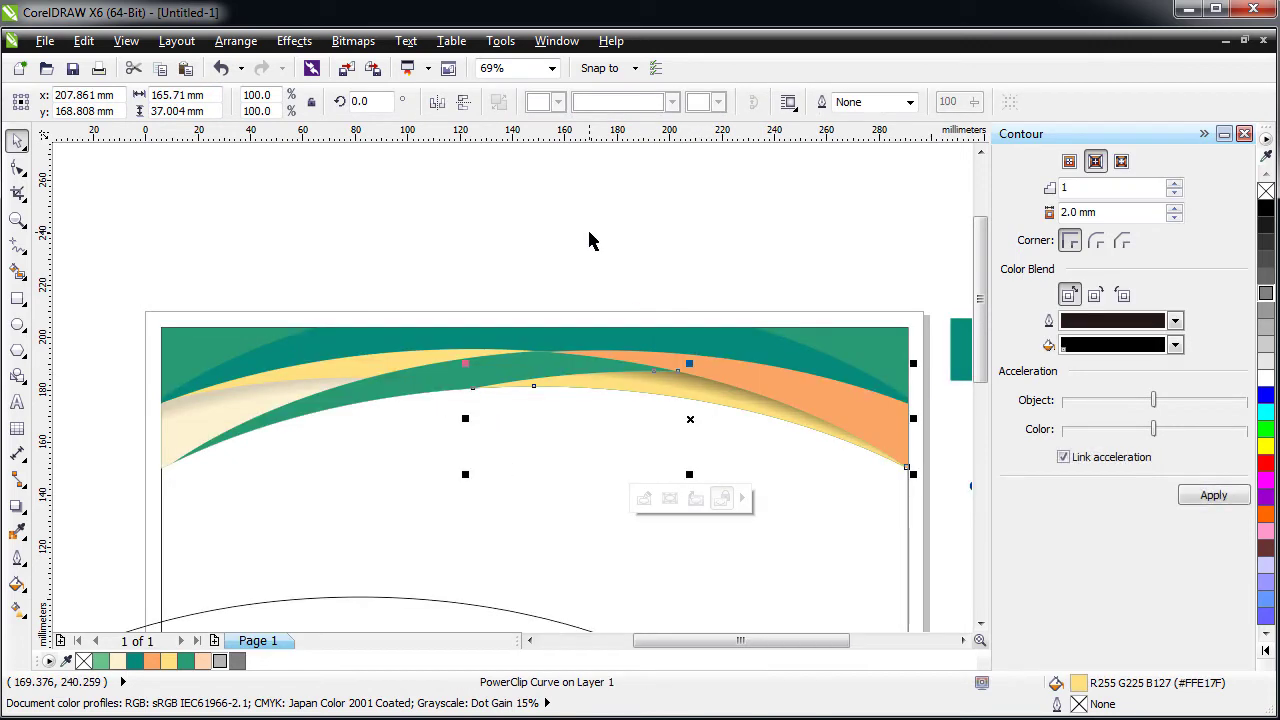
- Recheck the shadow clipped in the yellow band, then zoom out to show the ellipse and logo
{"action": "left_click", "coordinate": [589, 240]}
{"action": "left_click", "coordinate": [699, 391]}
{"action": "left_click", "coordinate": [687, 383], "text": "ctrl"}
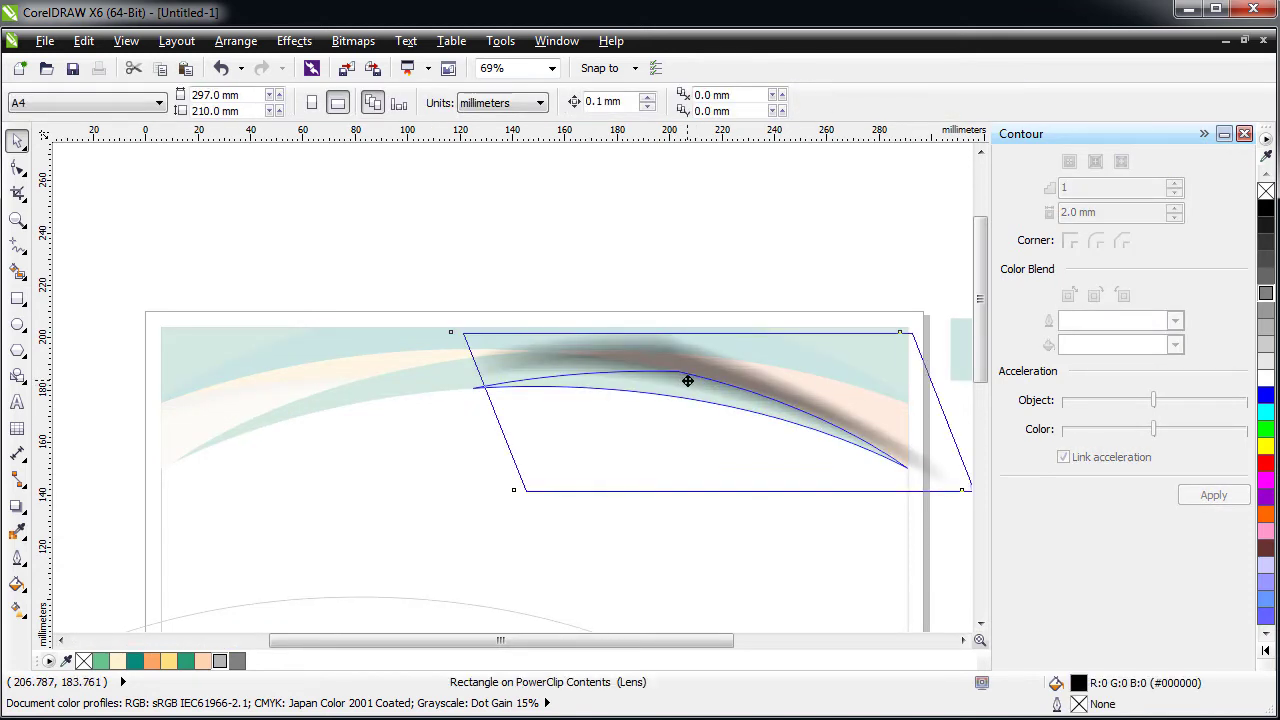
{"action": "left_click", "coordinate": [686, 380]}
{"action": "left_click", "coordinate": [610, 245], "text": "ctrl"}
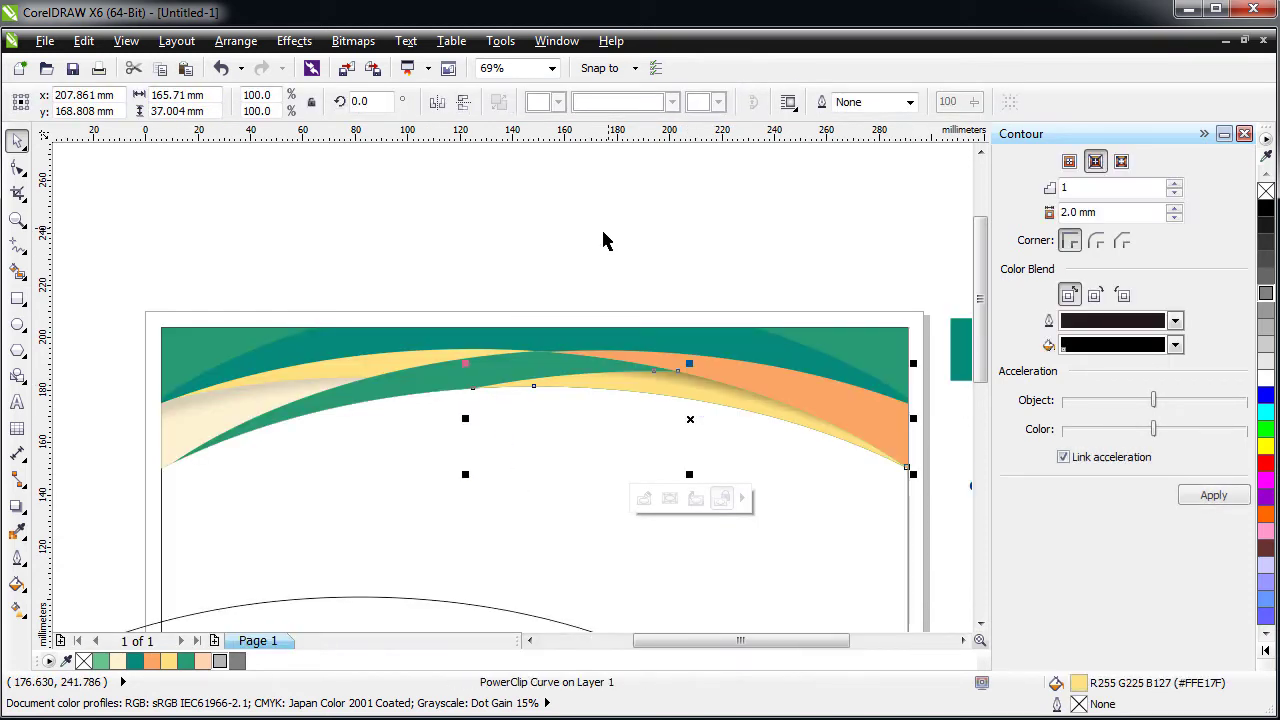
{"action": "left_click", "coordinate": [517, 253]}
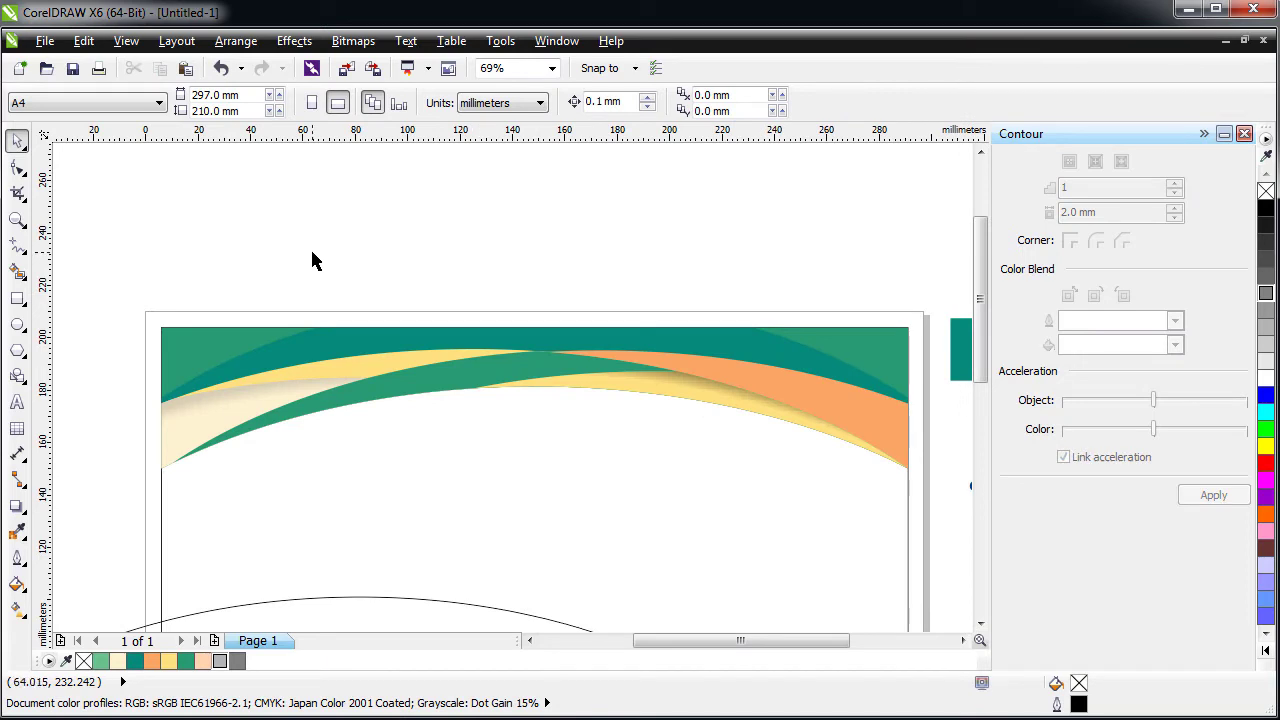
{"action": "key", "text": "F3"}
- Close the Contour docker and delete the large ellipse
{"action": "left_click", "coordinate": [471, 309]}
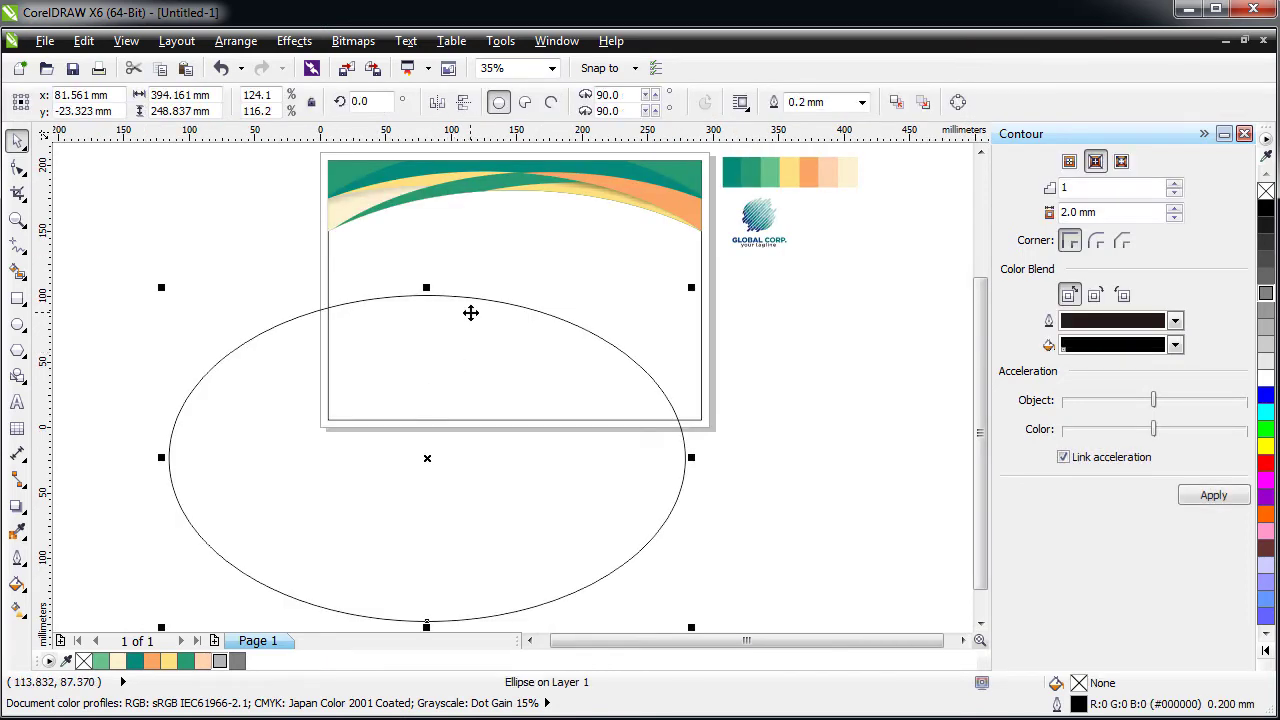
{"action": "left_click_drag", "start_coordinate": [471, 309], "coordinate": [651, 276]}
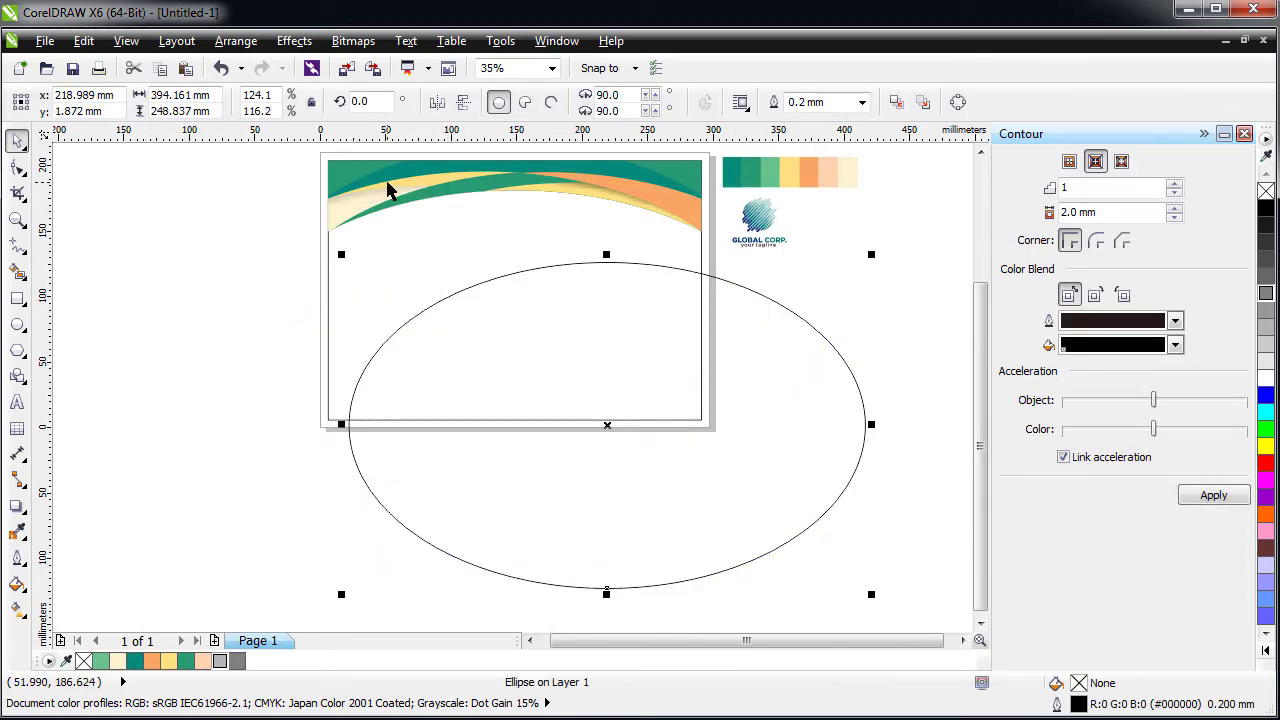
{"action": "scroll", "coordinate": [390, 190], "scroll_direction": "up", "scroll_amount": 2}
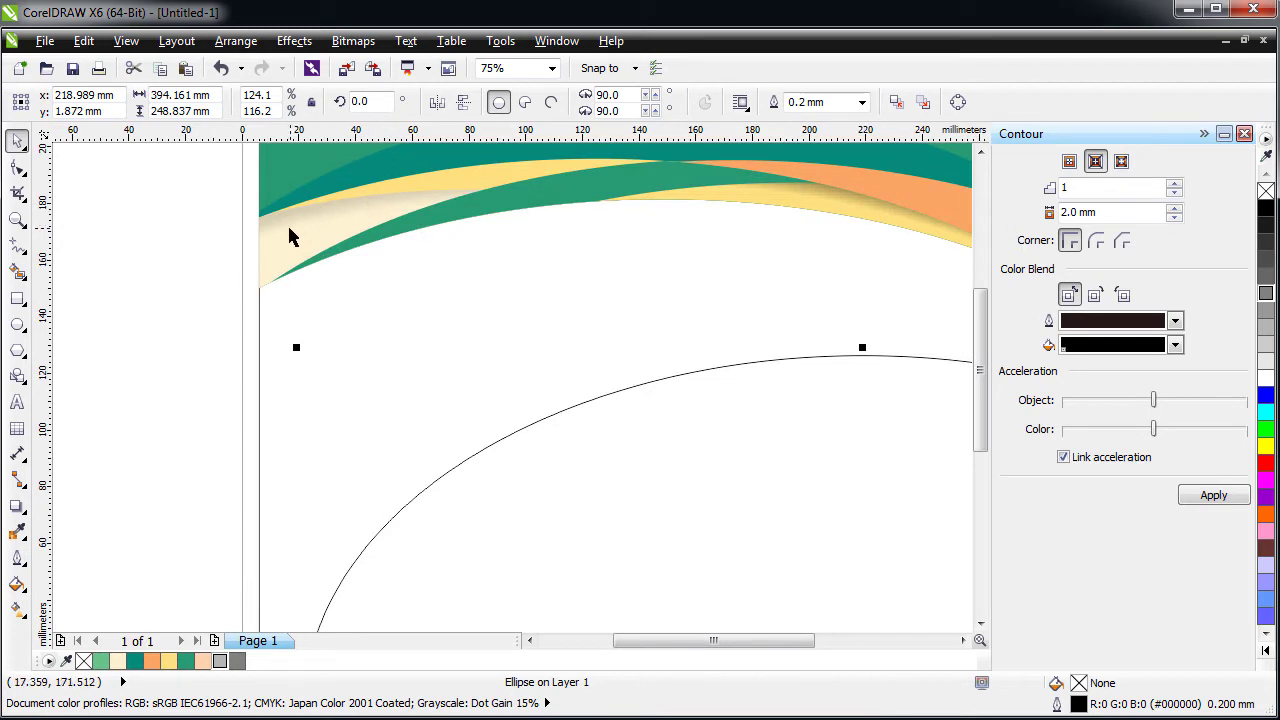
{"action": "left_click", "coordinate": [1244, 134]}
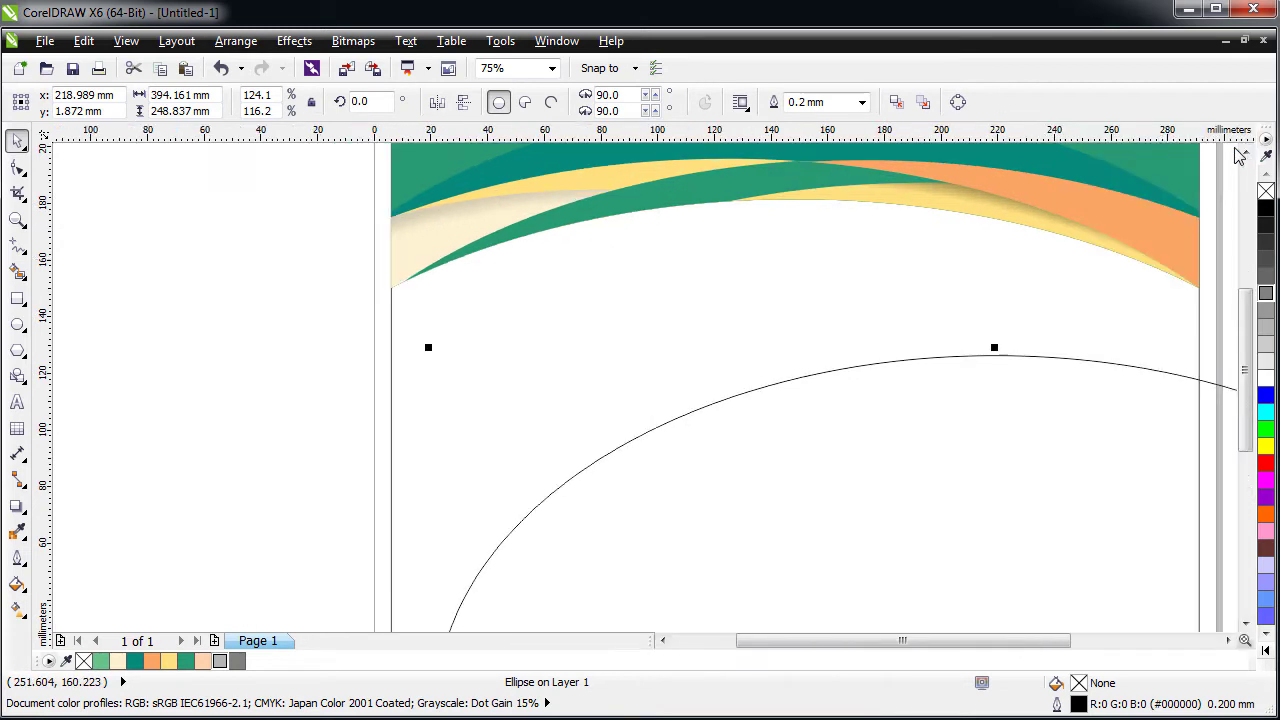
{"action": "scroll", "coordinate": [768, 296], "scroll_direction": "down", "scroll_amount": 2}
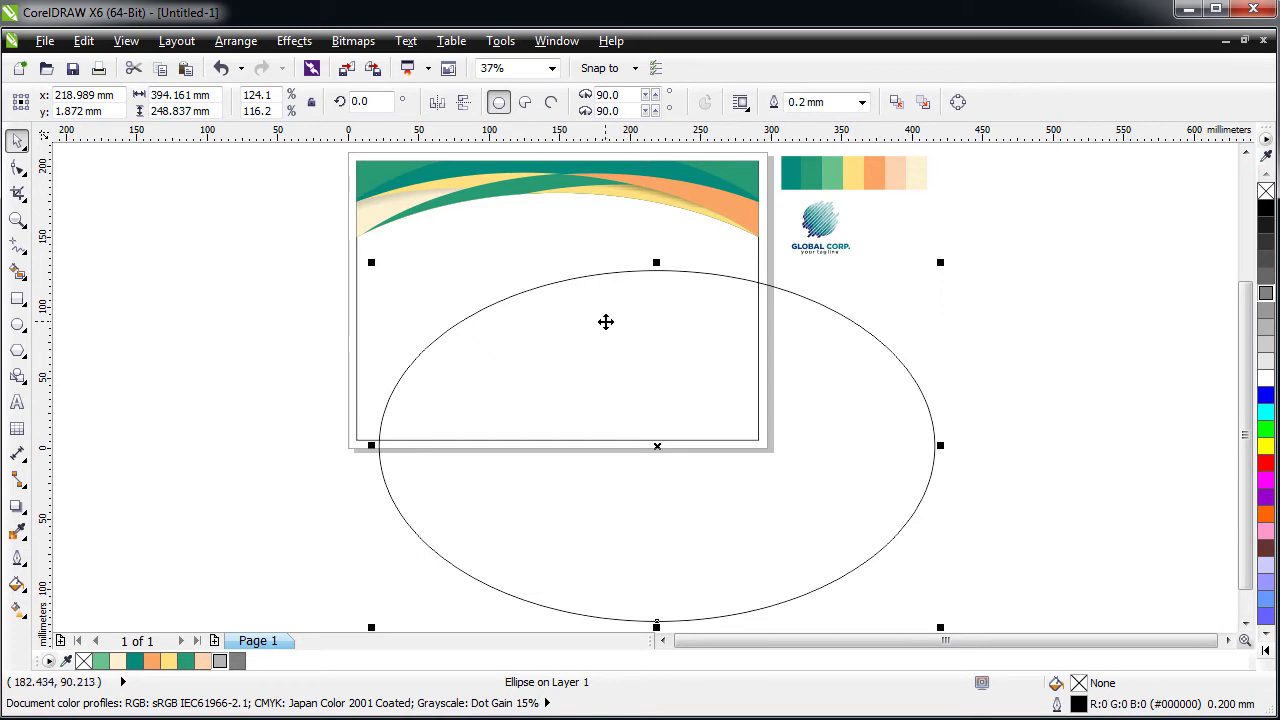
{"action": "left_click_drag", "start_coordinate": [606, 321], "coordinate": [543, 320]}
{"action": "key", "text": "Delete"}
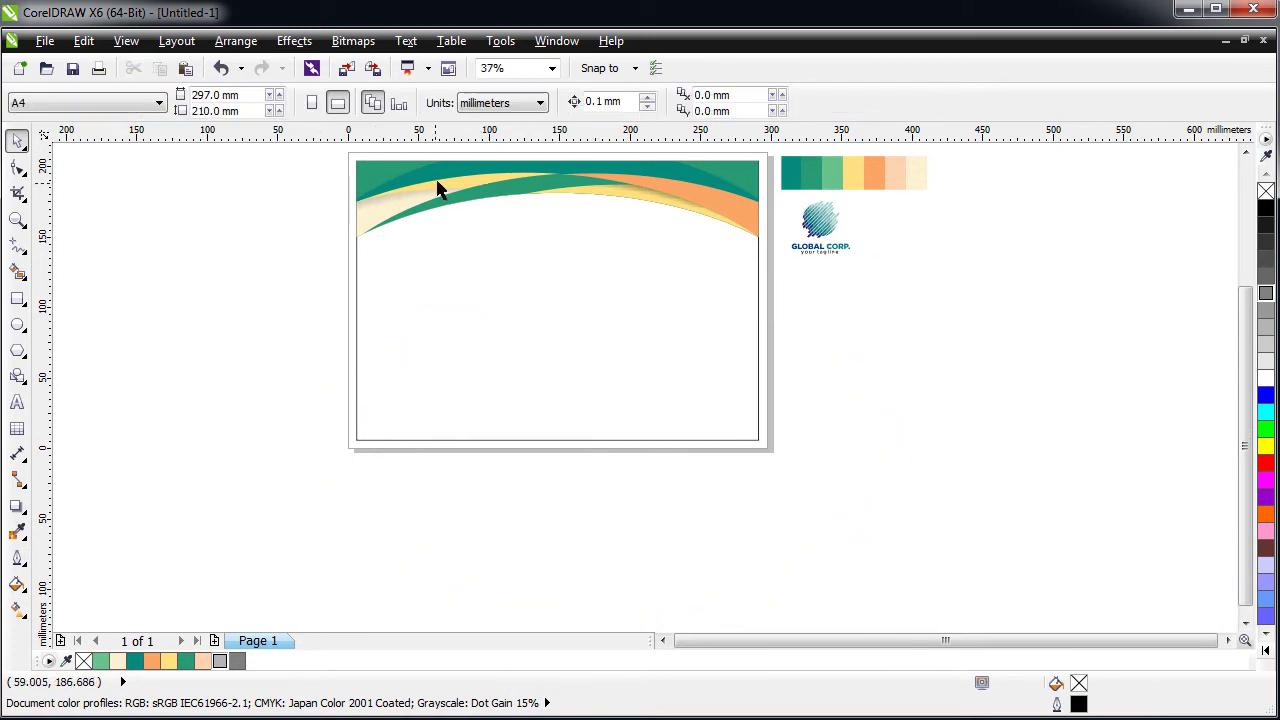
{"action": "scroll", "coordinate": [437, 190], "scroll_direction": "up", "scroll_amount": 1}
- Shorten the swoosh banner group to 51.925 mm high and drop a copy below it
{"action": "key", "text": "z"}
{"action": "left_click_drag", "start_coordinate": [862, 323], "coordinate": [862, 323]}
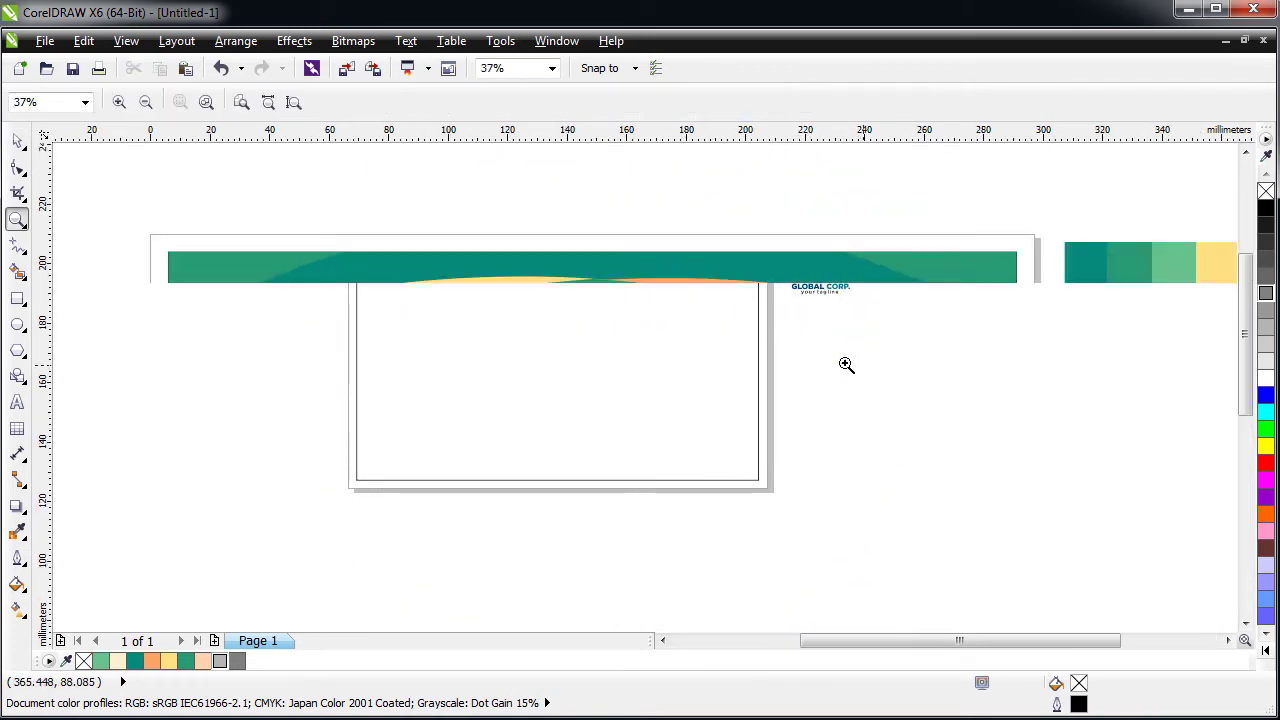
{"action": "left_click", "coordinate": [17, 141]}
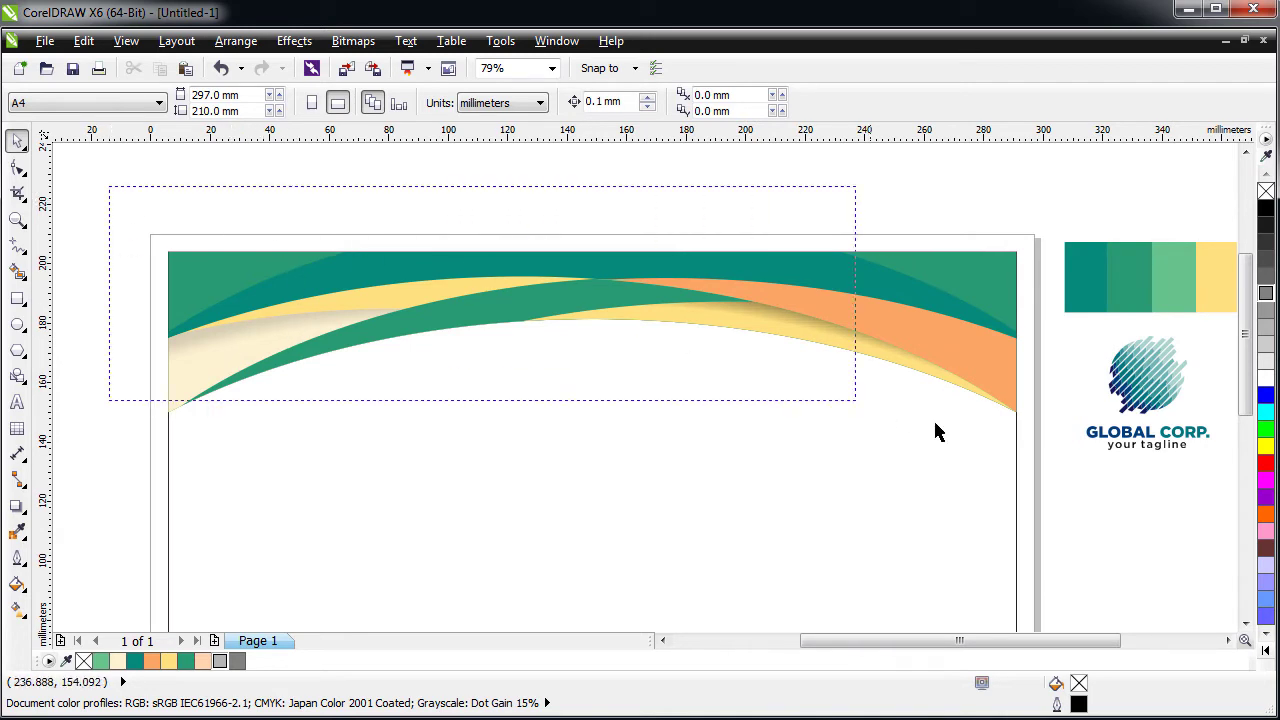
{"action": "left_click_drag", "start_coordinate": [937, 432], "coordinate": [1043, 484]}
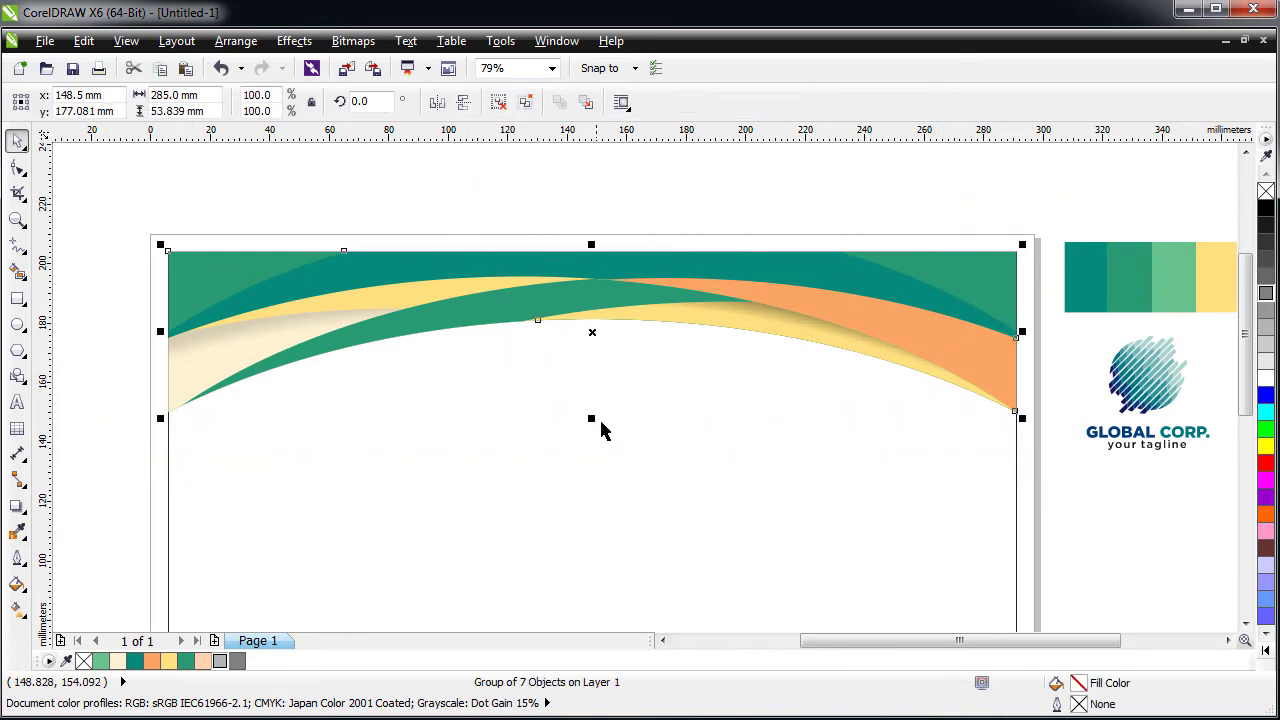
{"action": "mouse_move", "coordinate": [593, 422]}
{"action": "left_mouse_down"}
{"action": "mouse_move", "coordinate": [626, 417]}
{"action": "mouse_move", "coordinate": [600, 416]}
{"action": "left_mouse_up"}
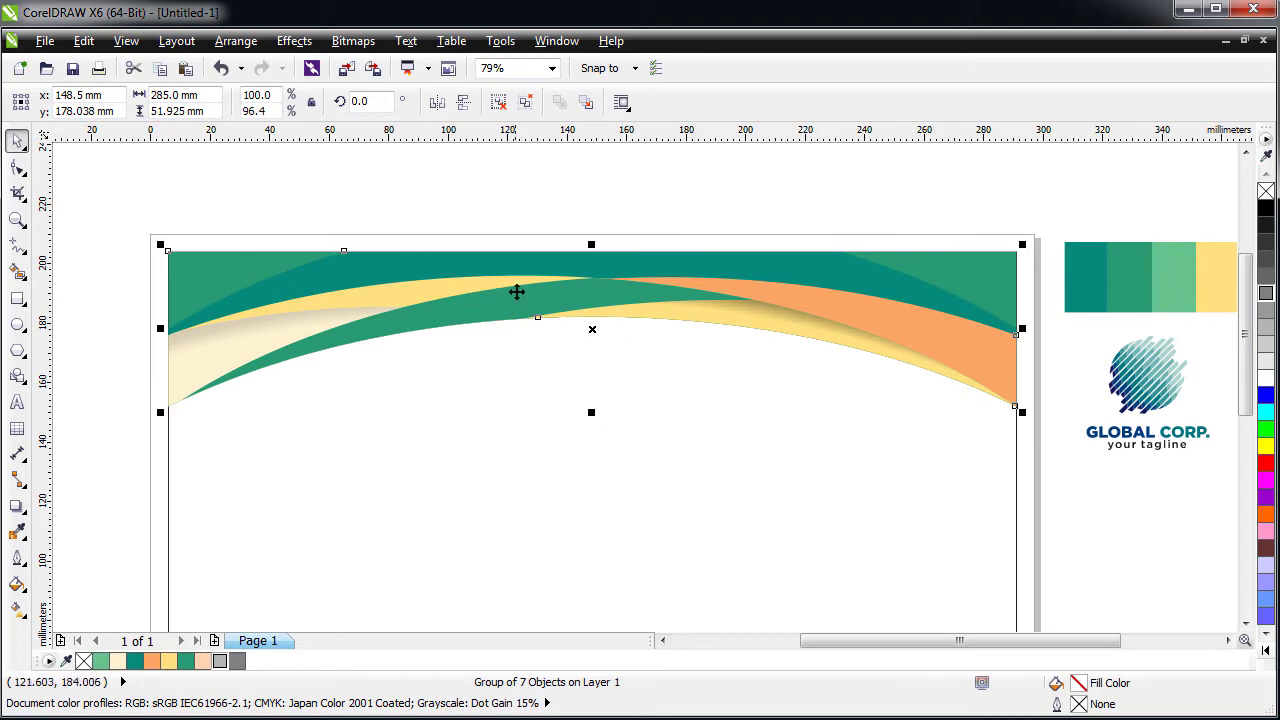
{"action": "left_click_drag", "start_coordinate": [521, 268], "coordinate": [520, 460]}
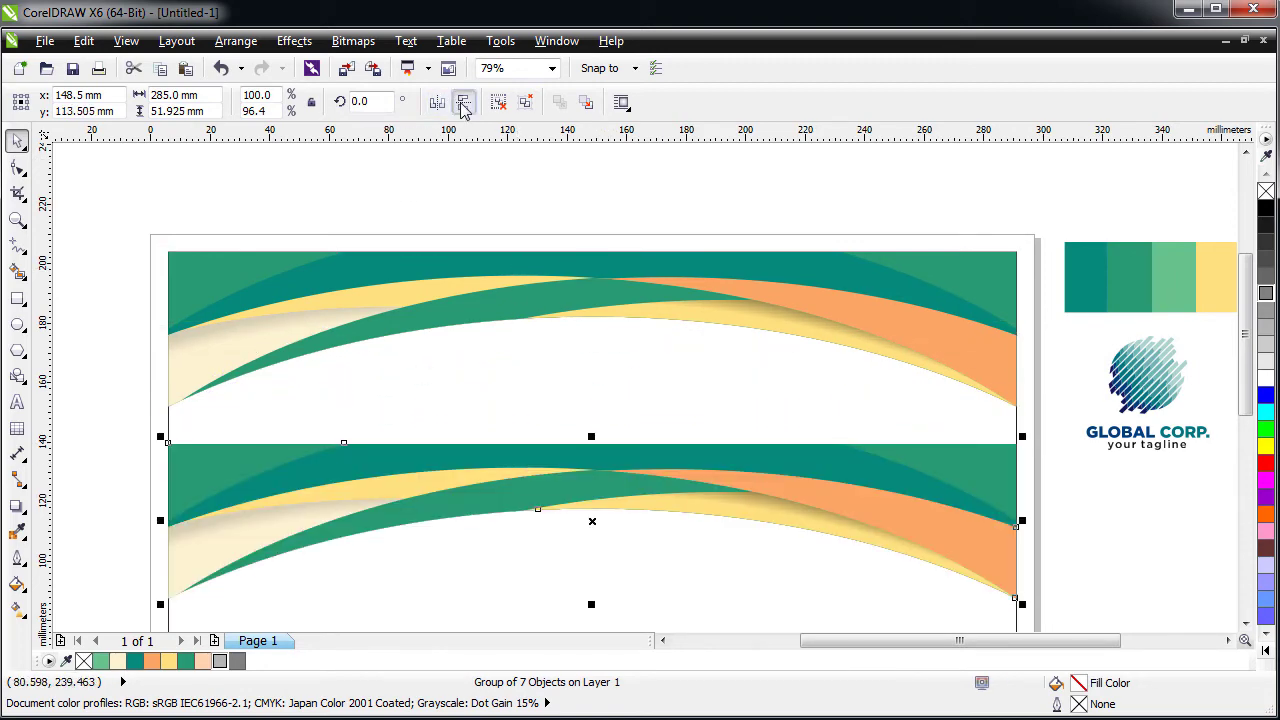
- Mirror the copied banner vertically and horizontally and move it to the page bottom at y 32.068 mm
{"action": "left_click", "coordinate": [463, 102]}
{"action": "left_click", "coordinate": [437, 104]}
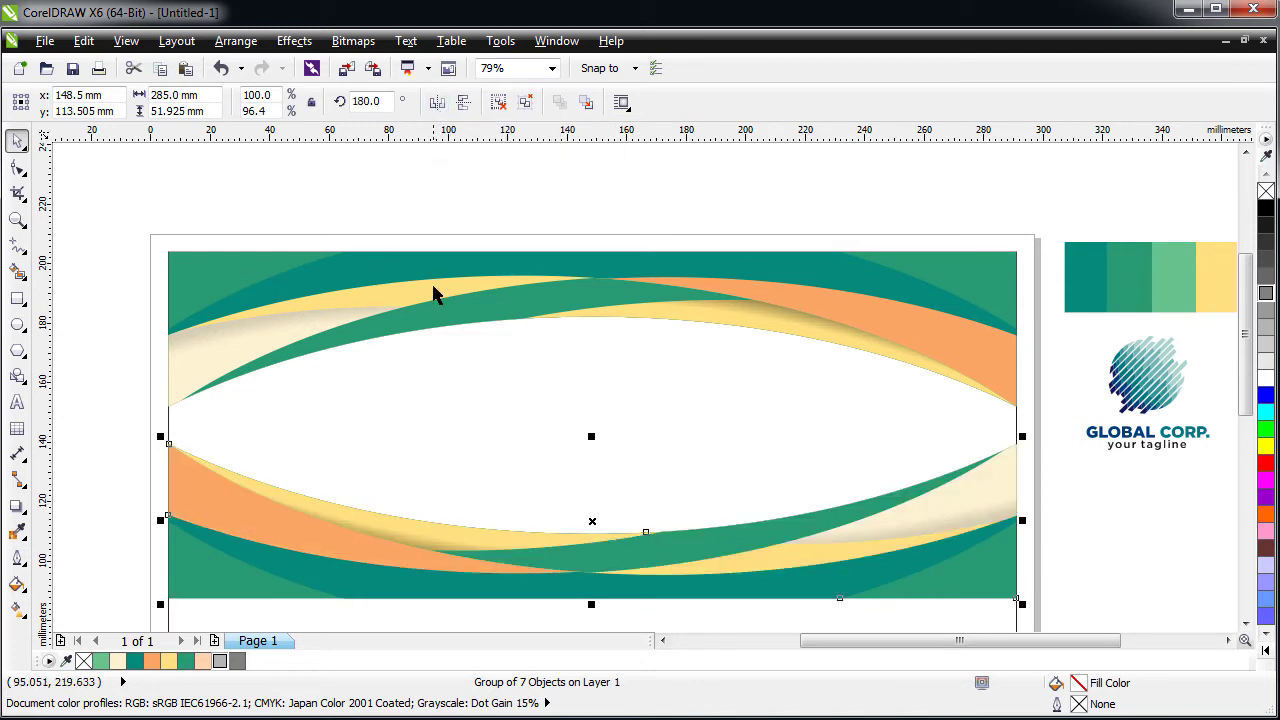
{"action": "scroll", "coordinate": [432, 356], "scroll_direction": "down", "scroll_amount": 1}
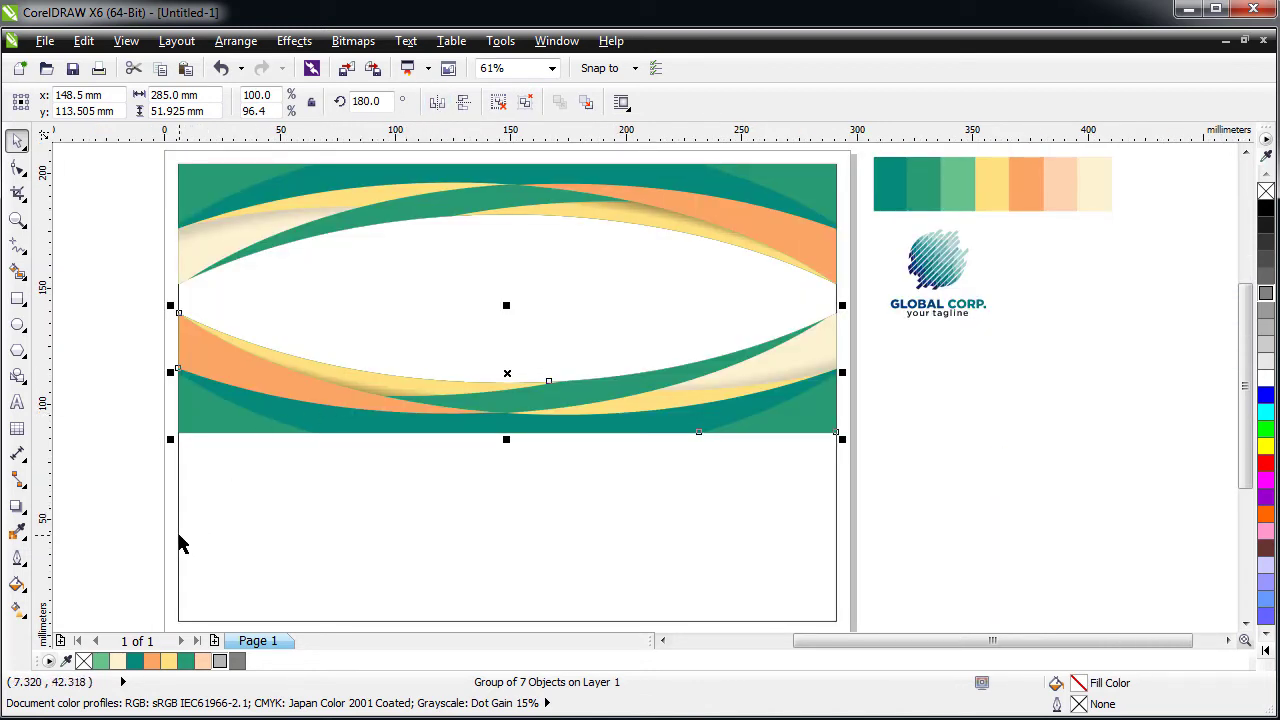
{"action": "left_click", "coordinate": [246, 540]}
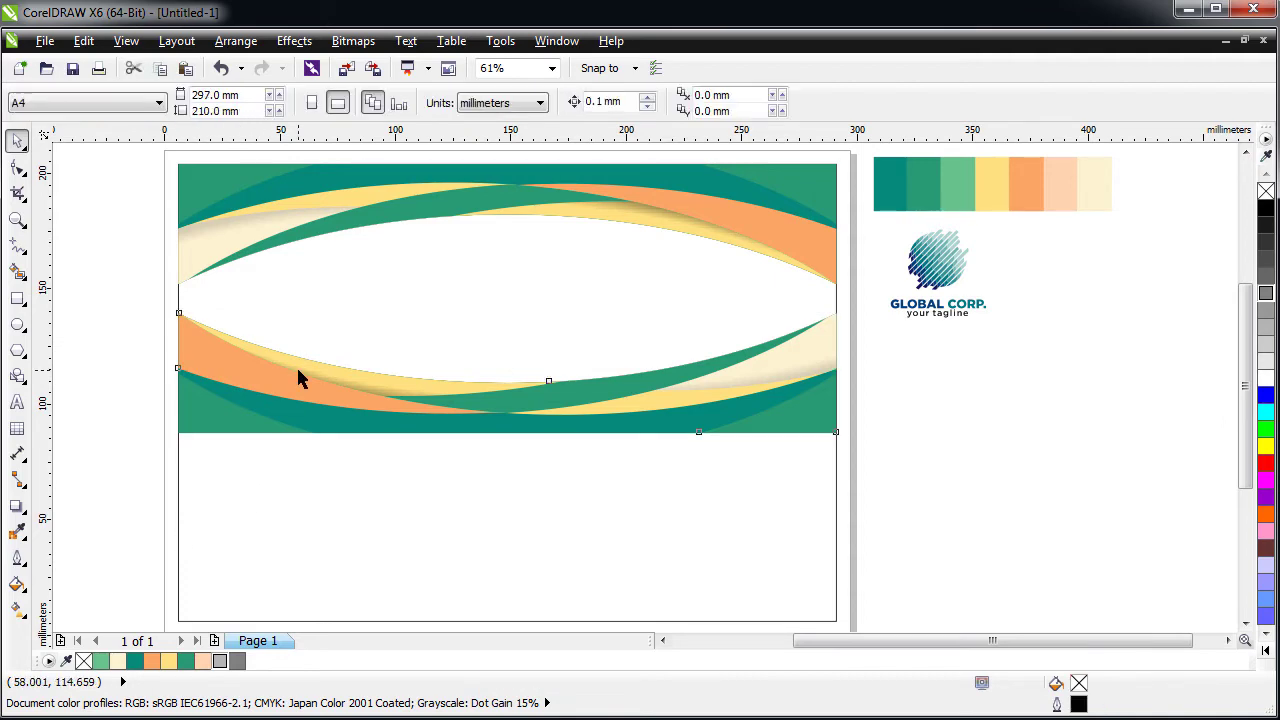
{"action": "left_click_drag", "start_coordinate": [296, 365], "coordinate": [300, 559]}
{"action": "left_click", "coordinate": [100, 414]}
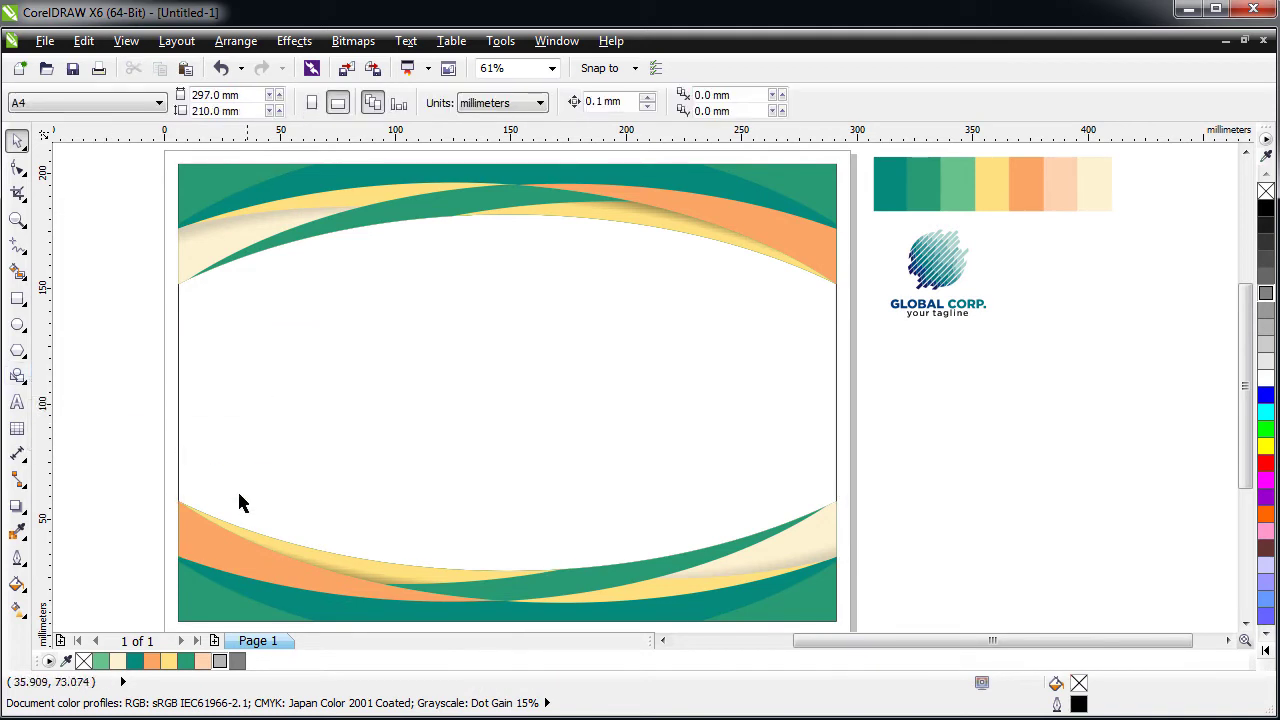
- Fill the lower-left footer wave with peach sampled using the Color Eyedropper
{"action": "left_click", "coordinate": [215, 547]}
{"action": "left_click", "coordinate": [17, 531]}
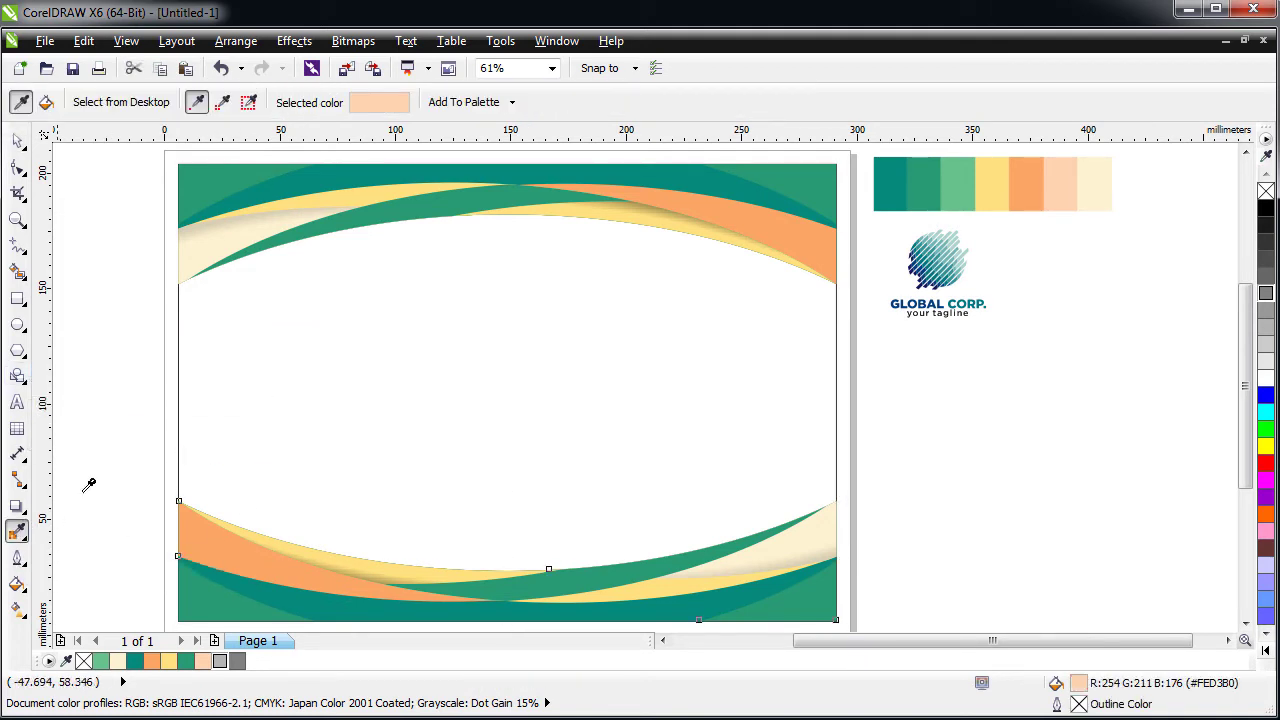
{"action": "left_click", "coordinate": [1065, 180]}
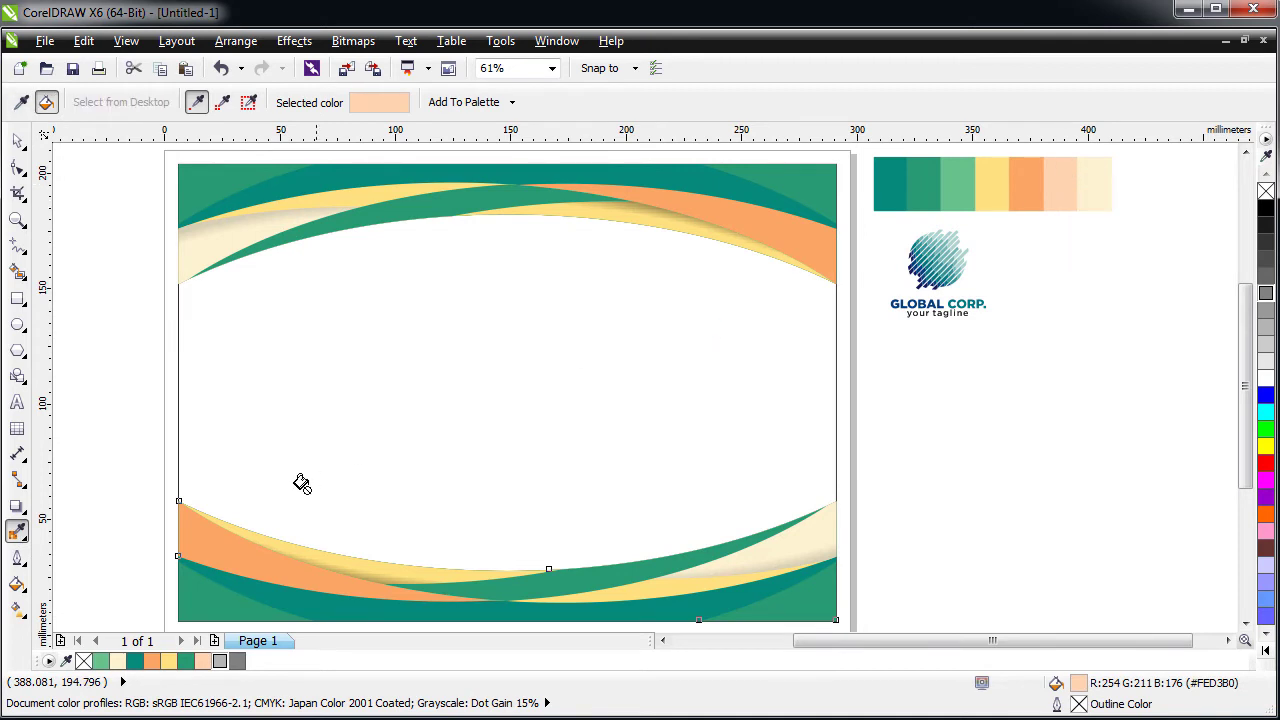
{"action": "left_click", "coordinate": [249, 552]}
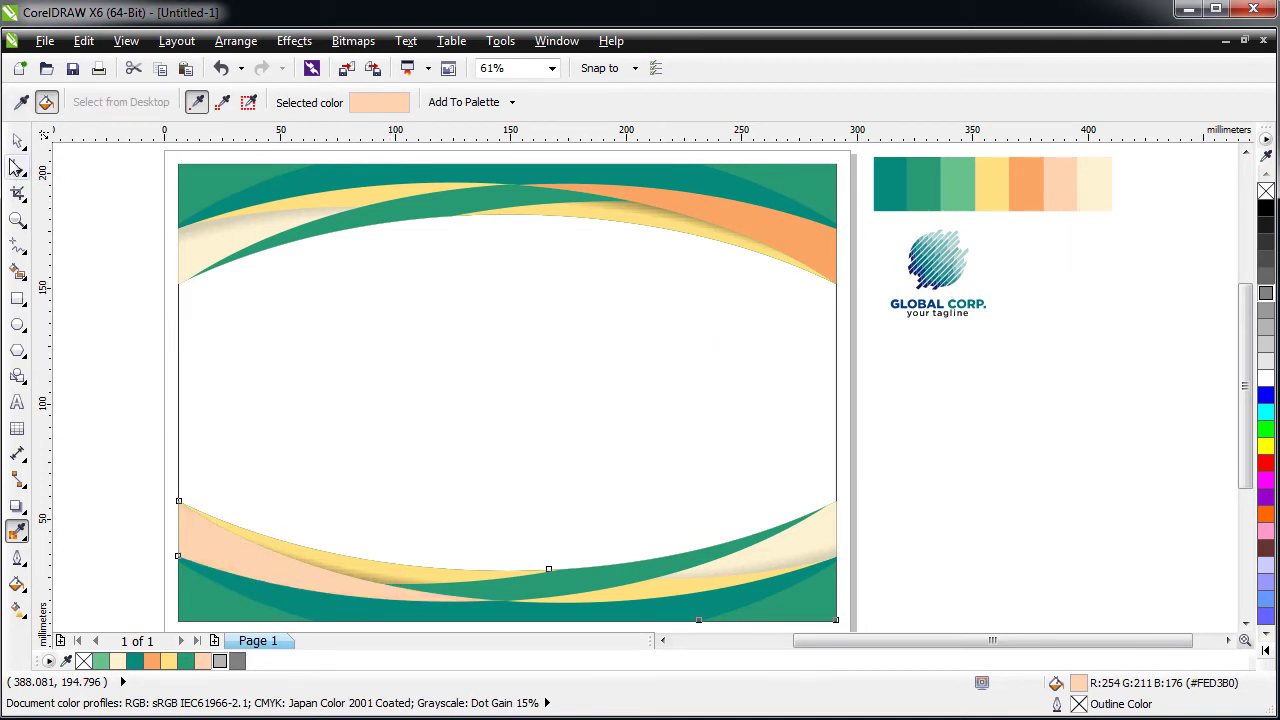
- Recolour the yellow curve inside the bottom swoosh group orange (#FBA665)
{"action": "left_click", "coordinate": [18, 140]}
{"action": "left_click", "coordinate": [334, 563]}
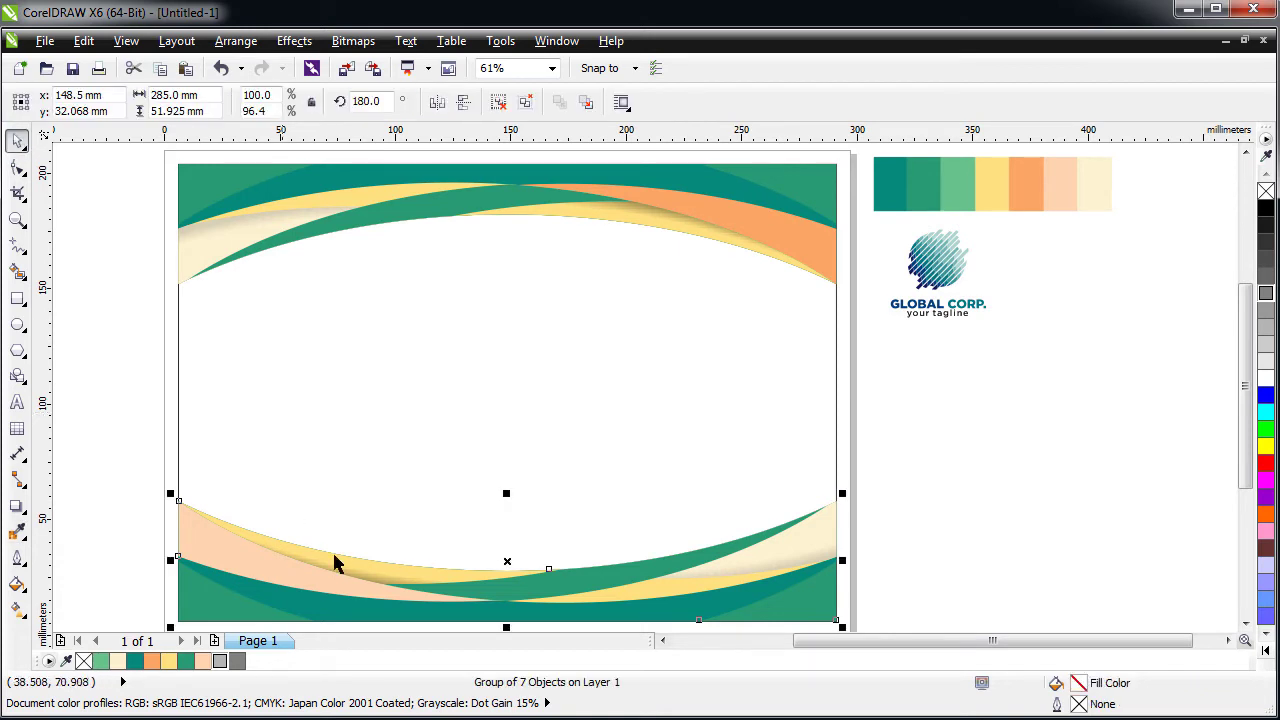
{"action": "left_click", "coordinate": [398, 568], "text": "ctrl"}
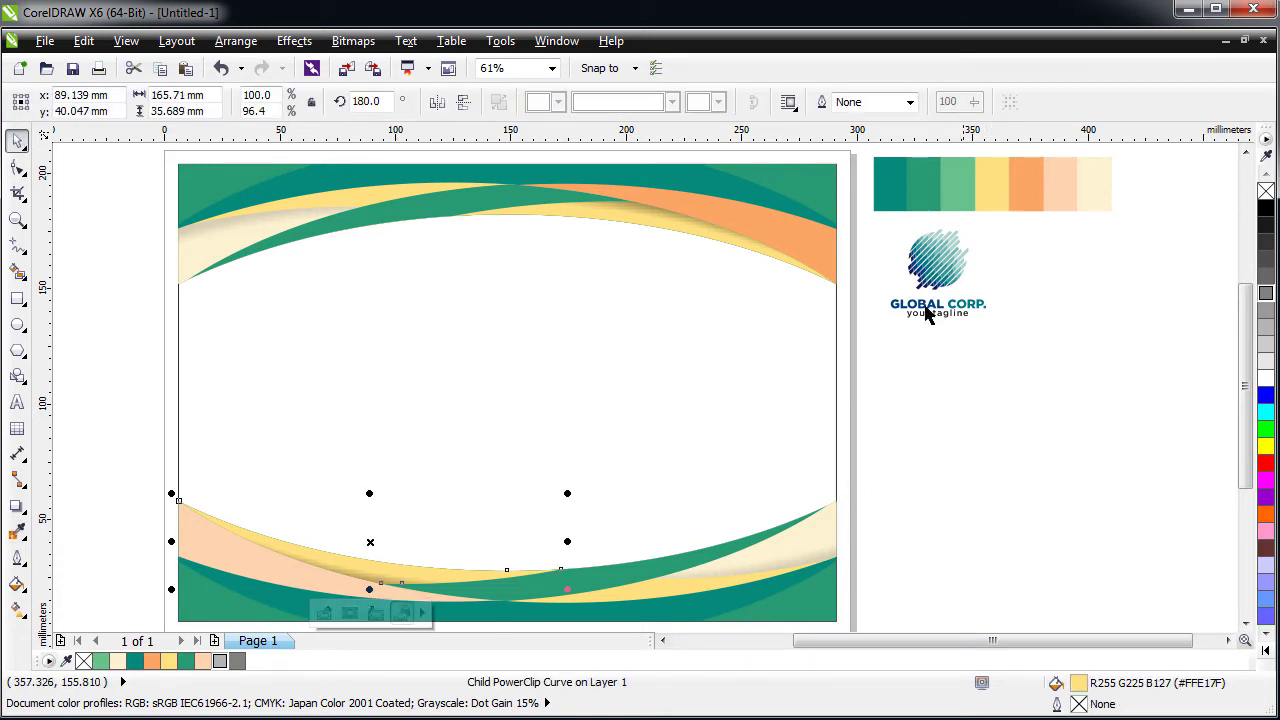
{"action": "left_click", "coordinate": [153, 662]}
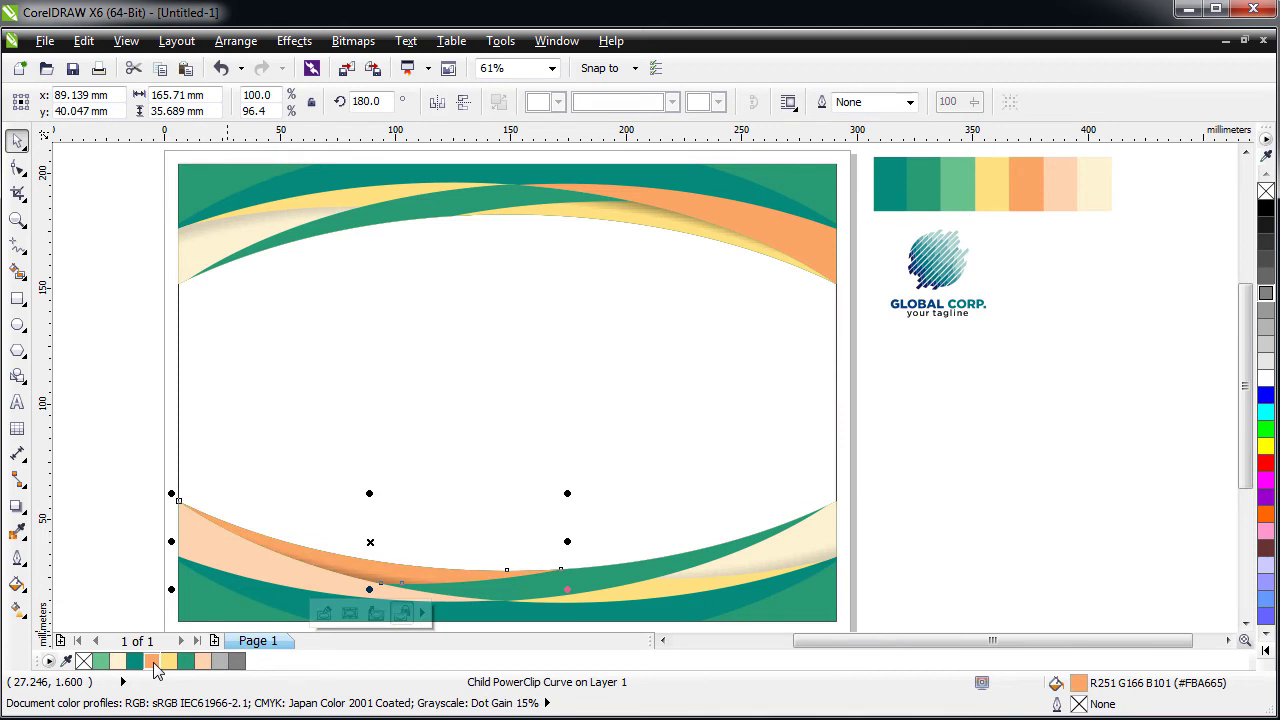
{"action": "left_click", "coordinate": [82, 388]}
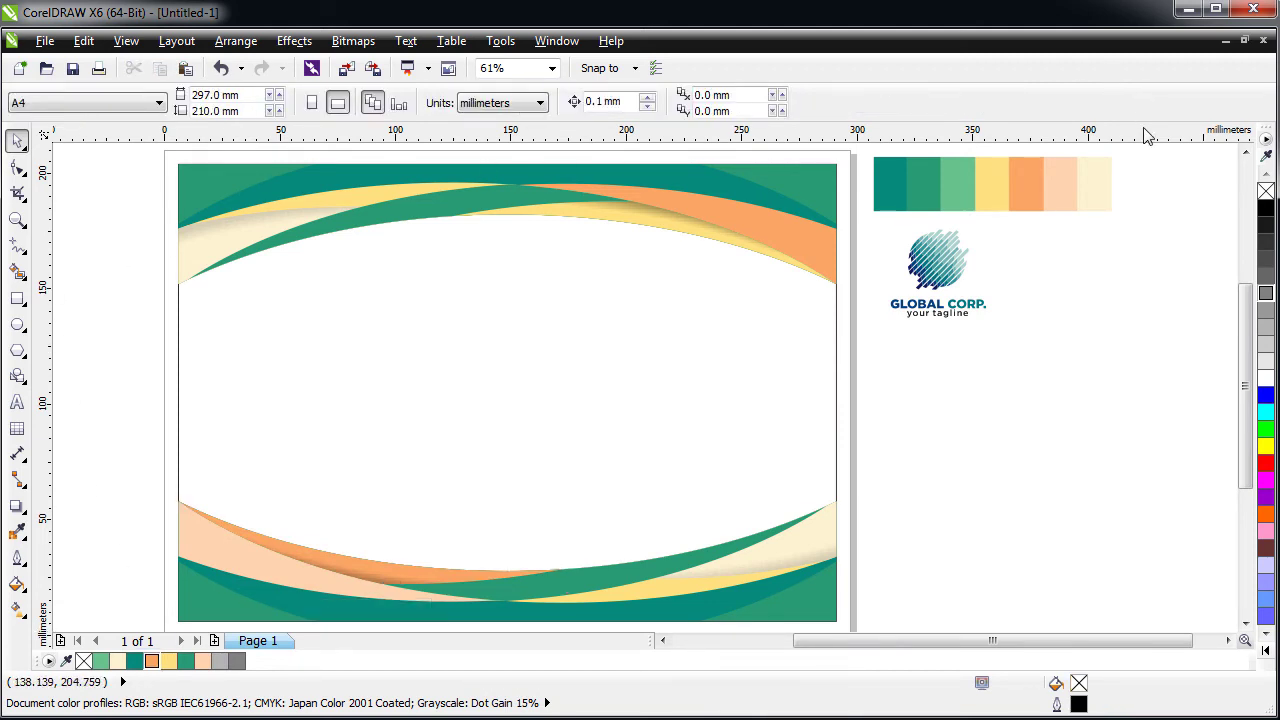
{"action": "left_click", "coordinate": [947, 286]}
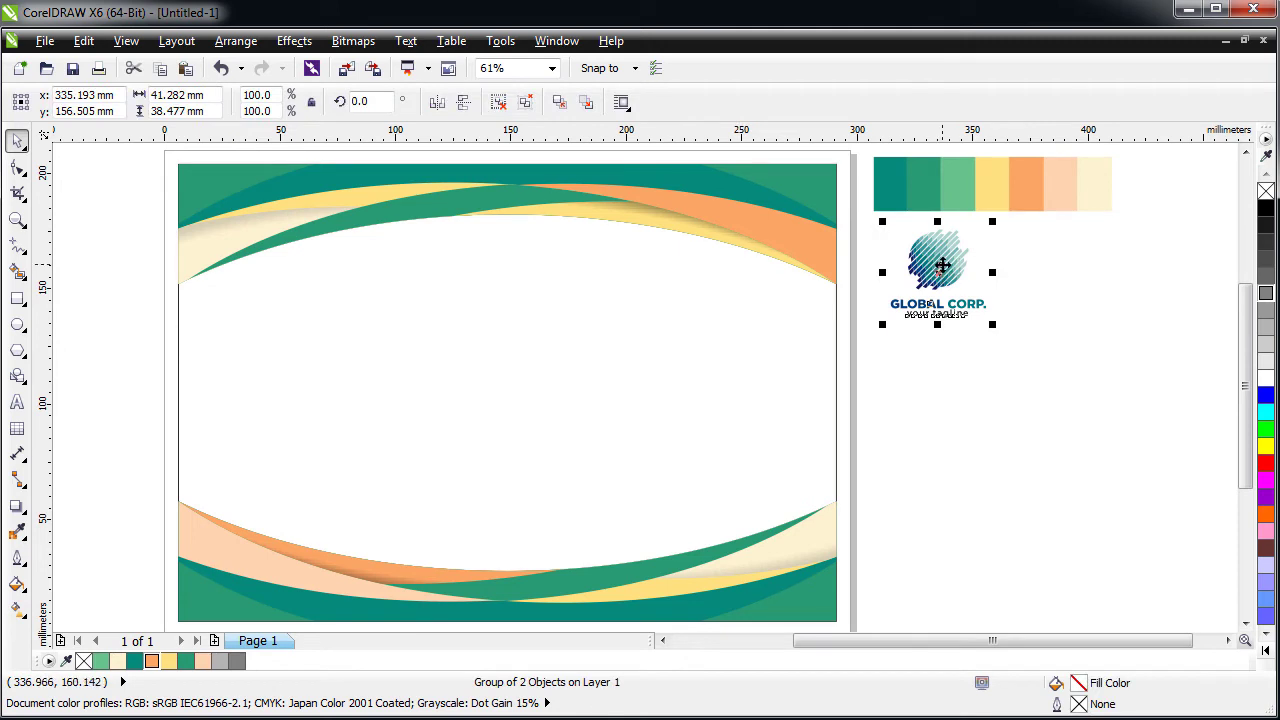
- Move the GLOBAL CORP. logo to the top centre, enlarge it slightly, and unlock the page background
{"action": "left_click_drag", "start_coordinate": [943, 265], "coordinate": [509, 246]}
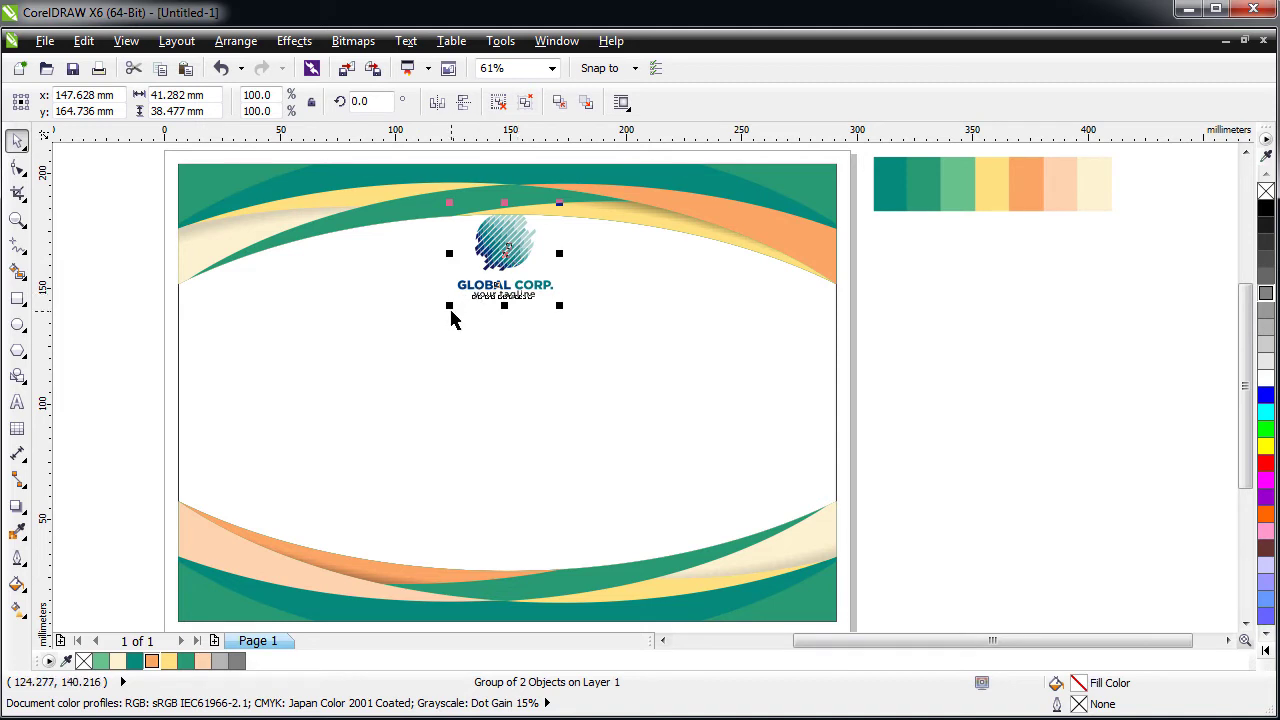
{"action": "left_click_drag", "start_coordinate": [447, 306], "coordinate": [443, 309]}
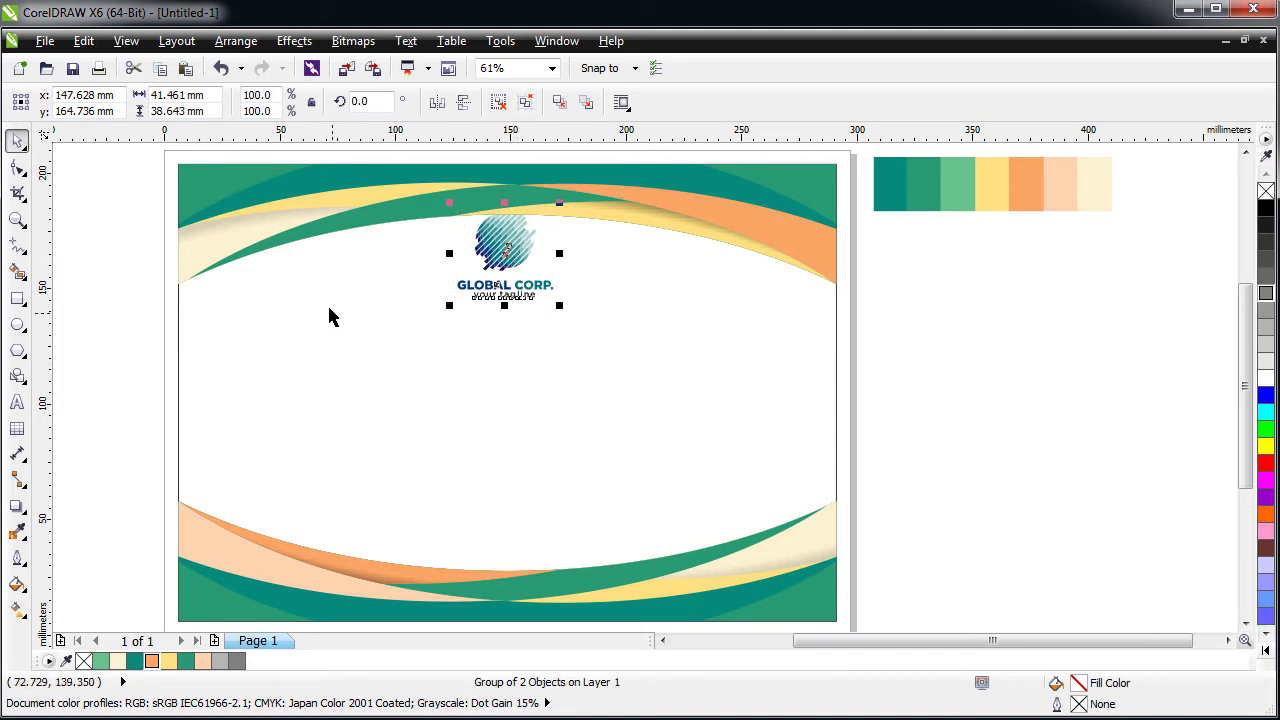
{"action": "left_click", "coordinate": [179, 316]}
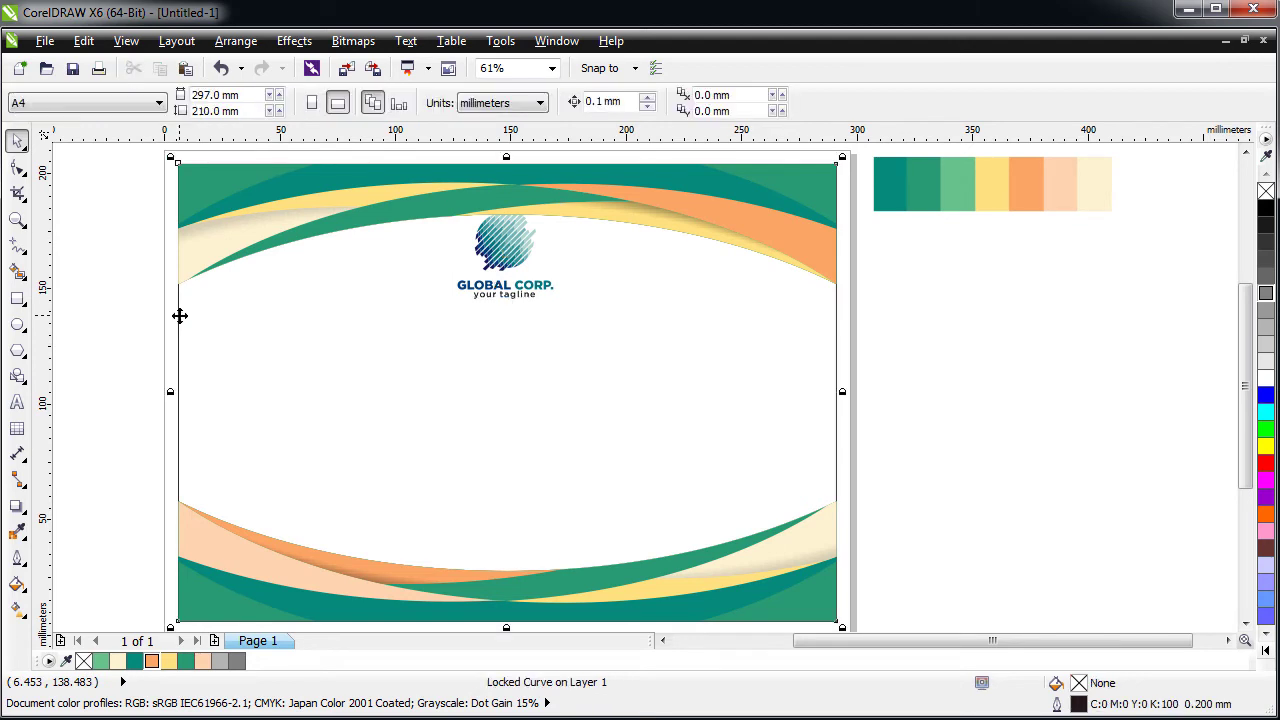
{"action": "right_click", "coordinate": [179, 316]}
{"action": "left_click", "coordinate": [210, 328]}
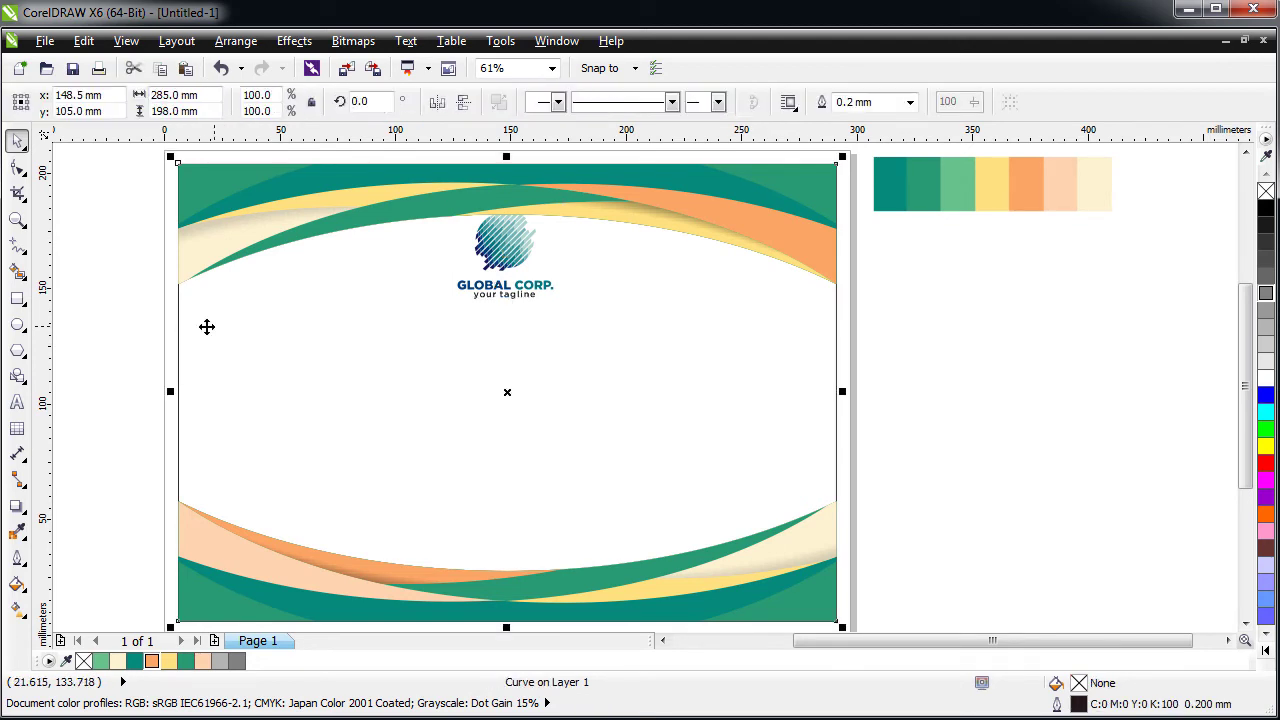
{"action": "left_click", "coordinate": [110, 333]}
- Make the page background white with no outline and send it behind the logo
{"action": "left_click", "coordinate": [518, 250]}
{"action": "left_click", "coordinate": [329, 320], "text": "shift"}
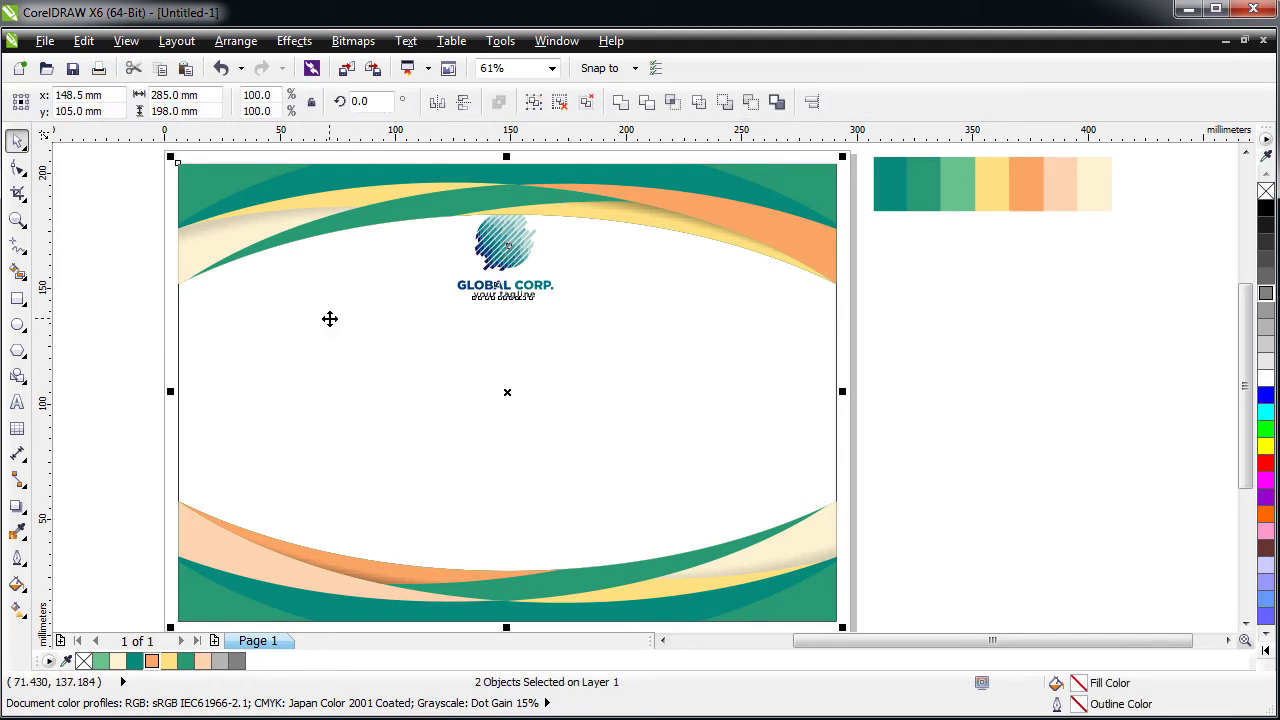
{"action": "key", "text": "Escape"}
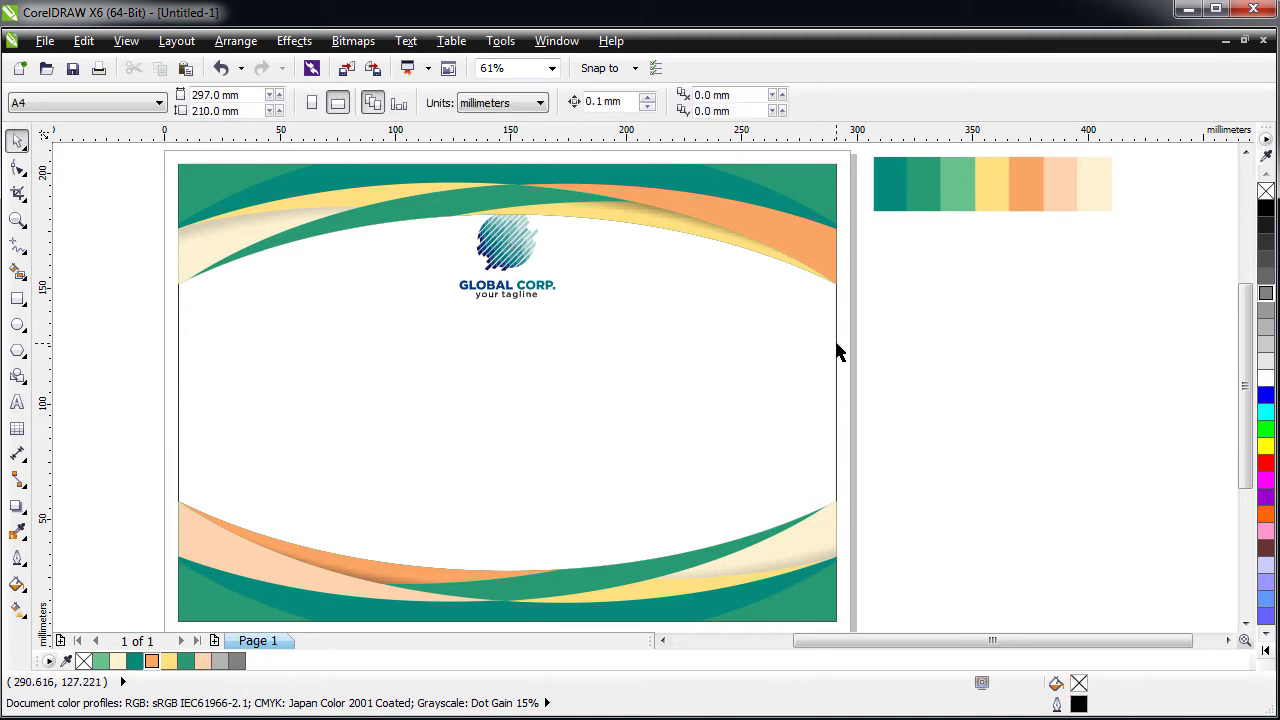
{"action": "left_click", "coordinate": [830, 348]}
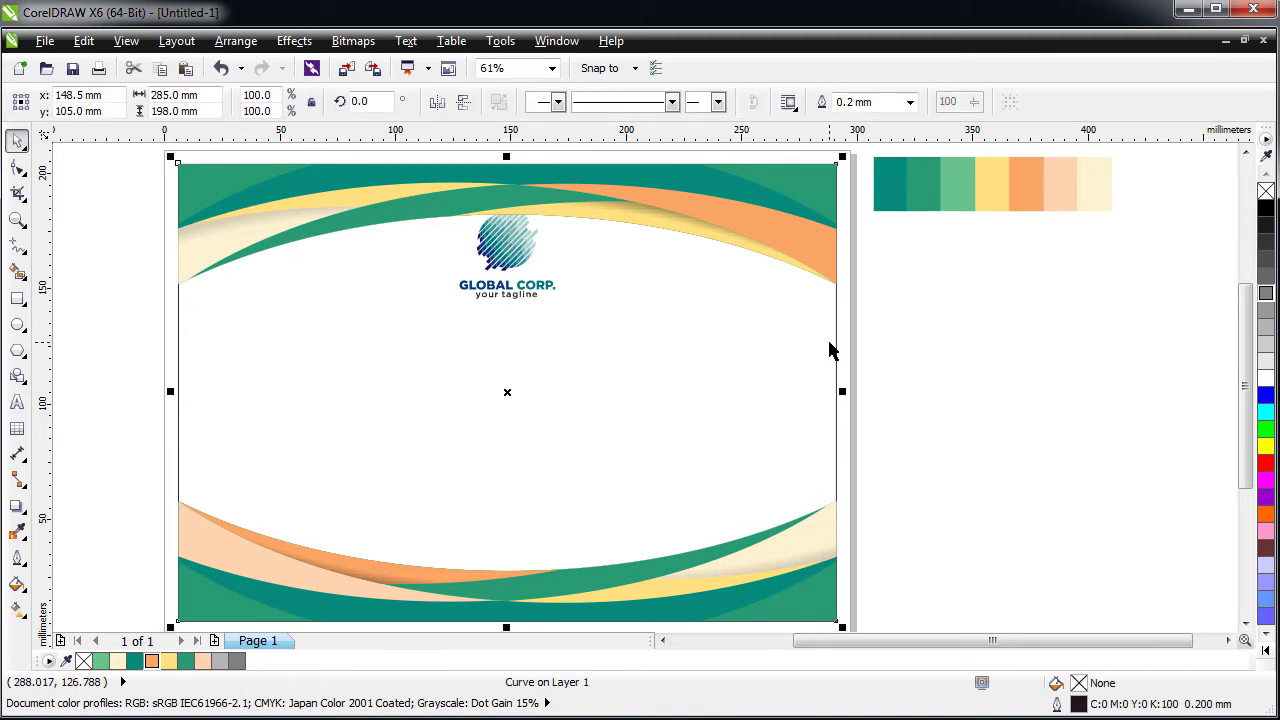
{"action": "right_click", "coordinate": [1266, 192]}
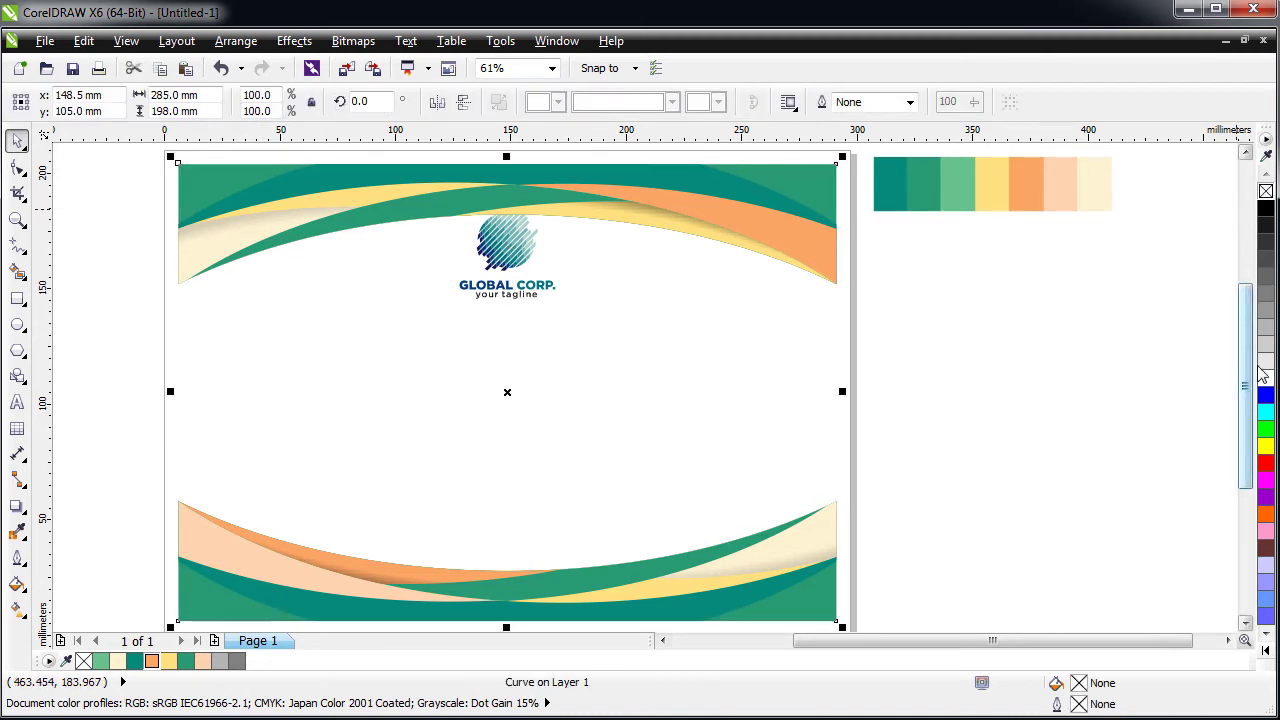
{"action": "left_click", "coordinate": [1266, 378]}
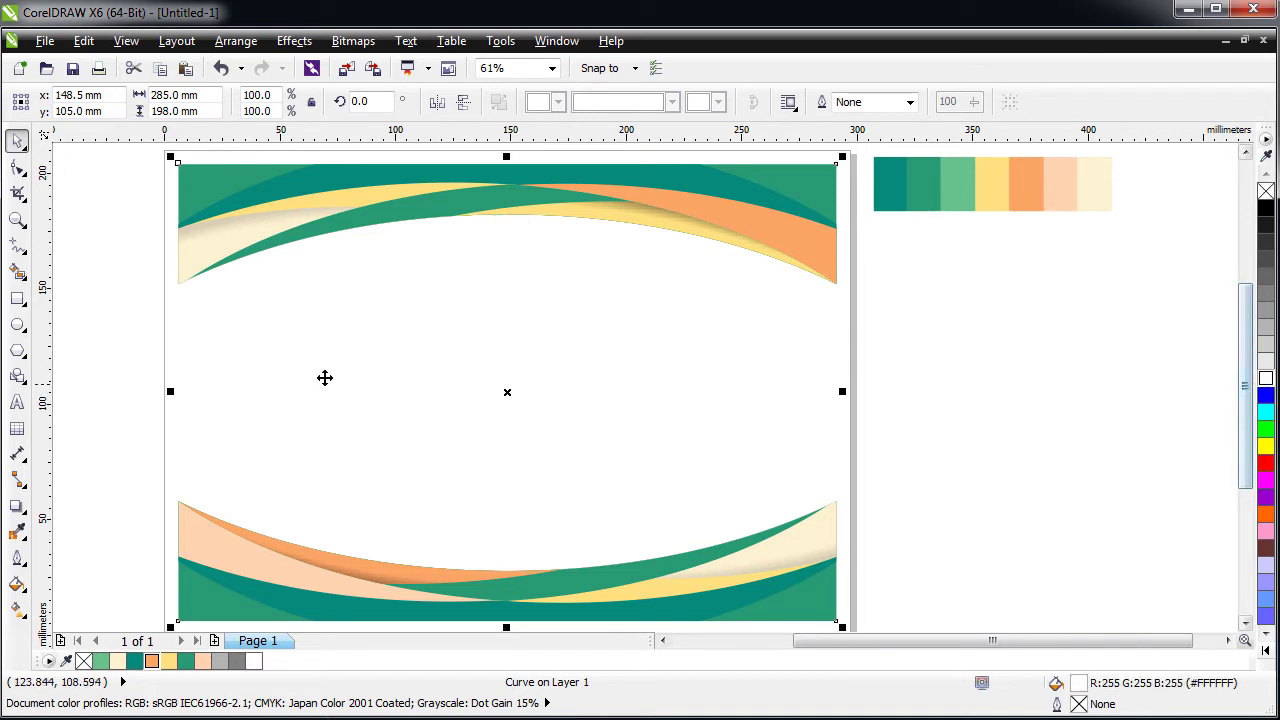
{"action": "key", "text": "ctrl+Page_Down"}
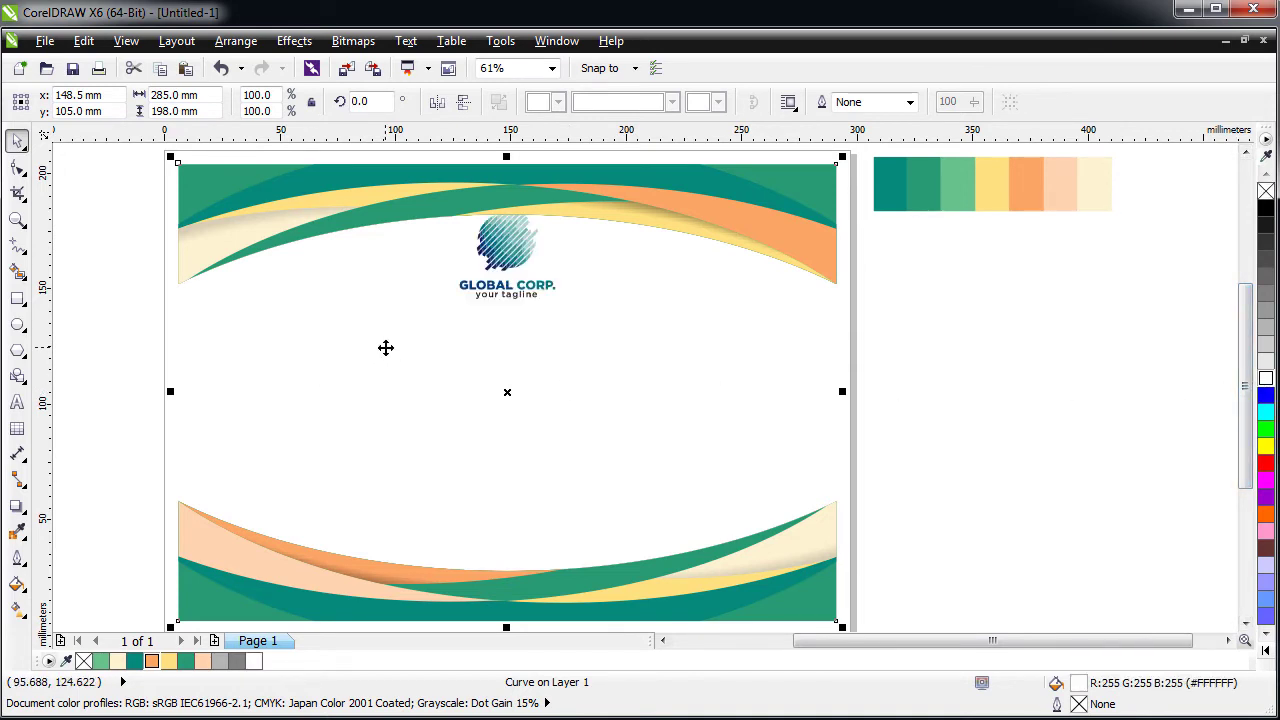
{"action": "key", "text": "Escape"}
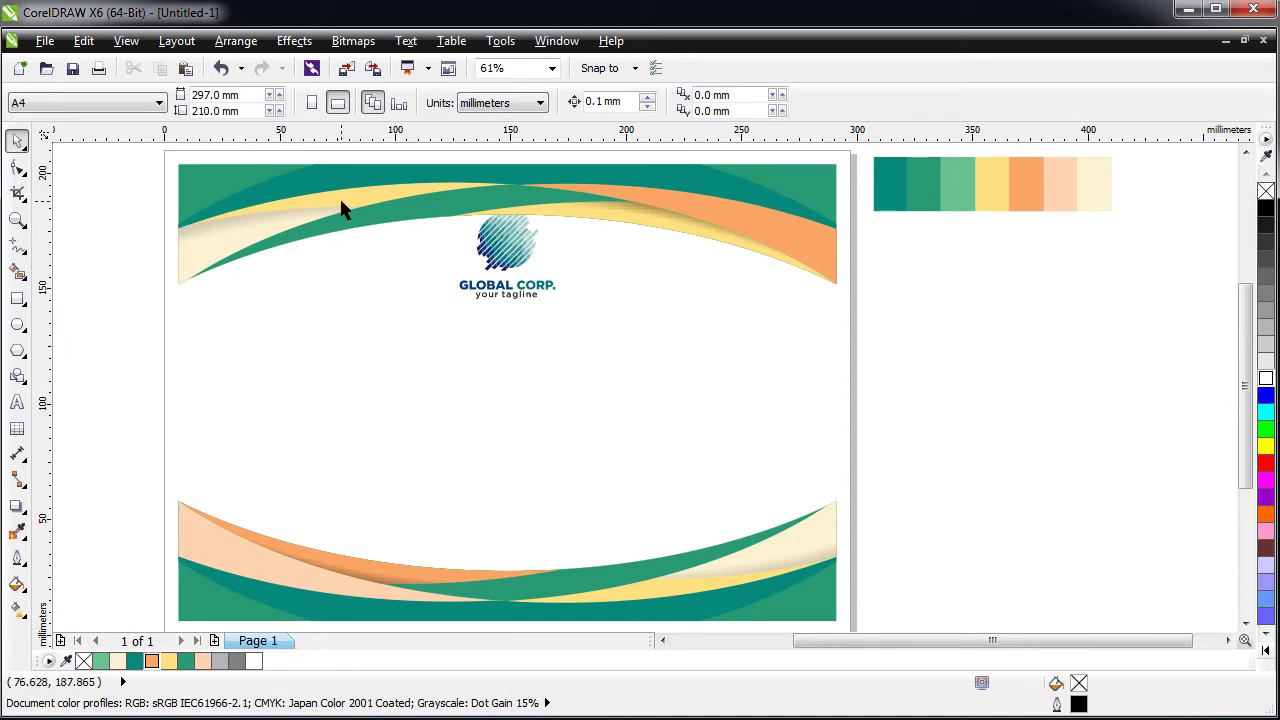
{"action": "left_click", "coordinate": [341, 208]}
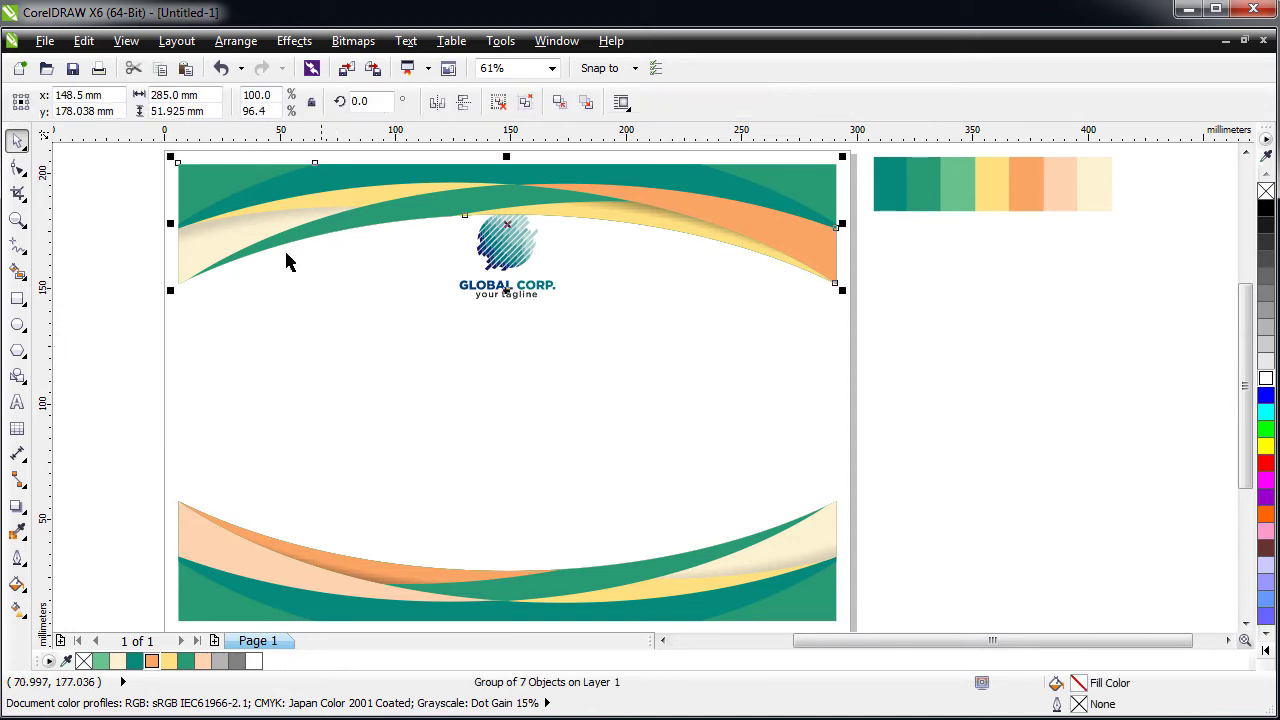
{"action": "left_click", "coordinate": [209, 349]}
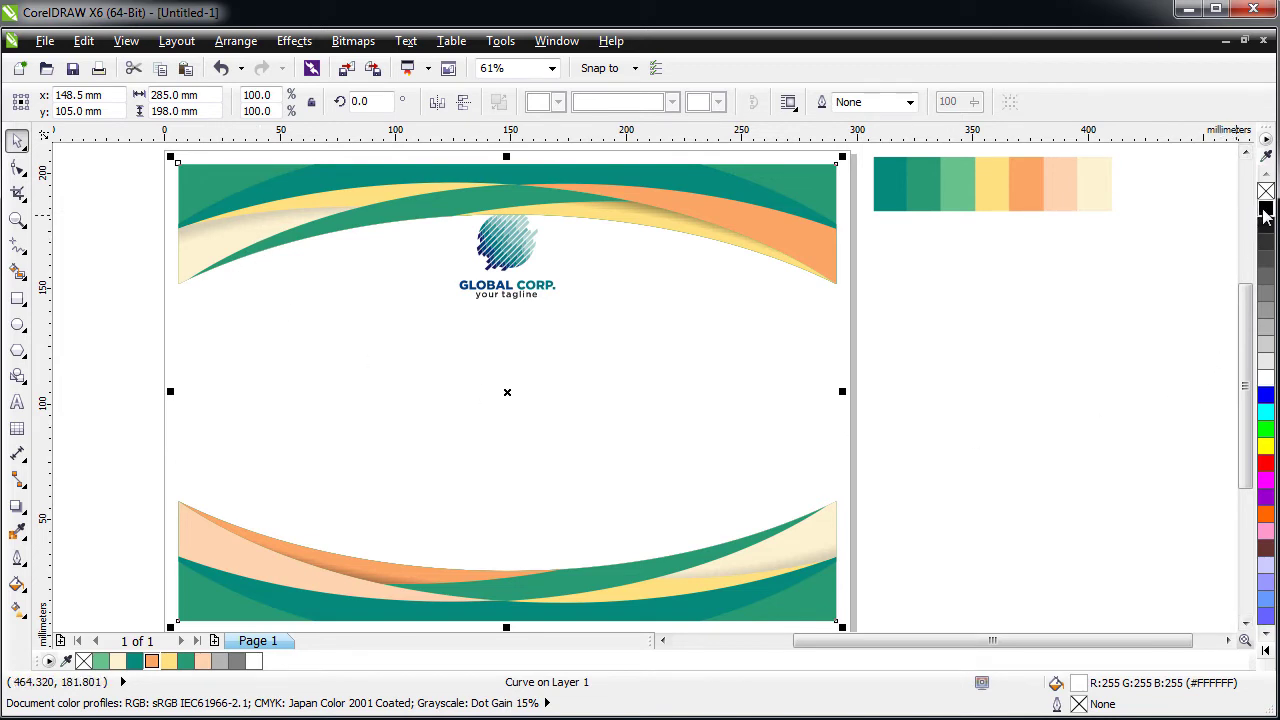
{"action": "left_click", "coordinate": [259, 205]}
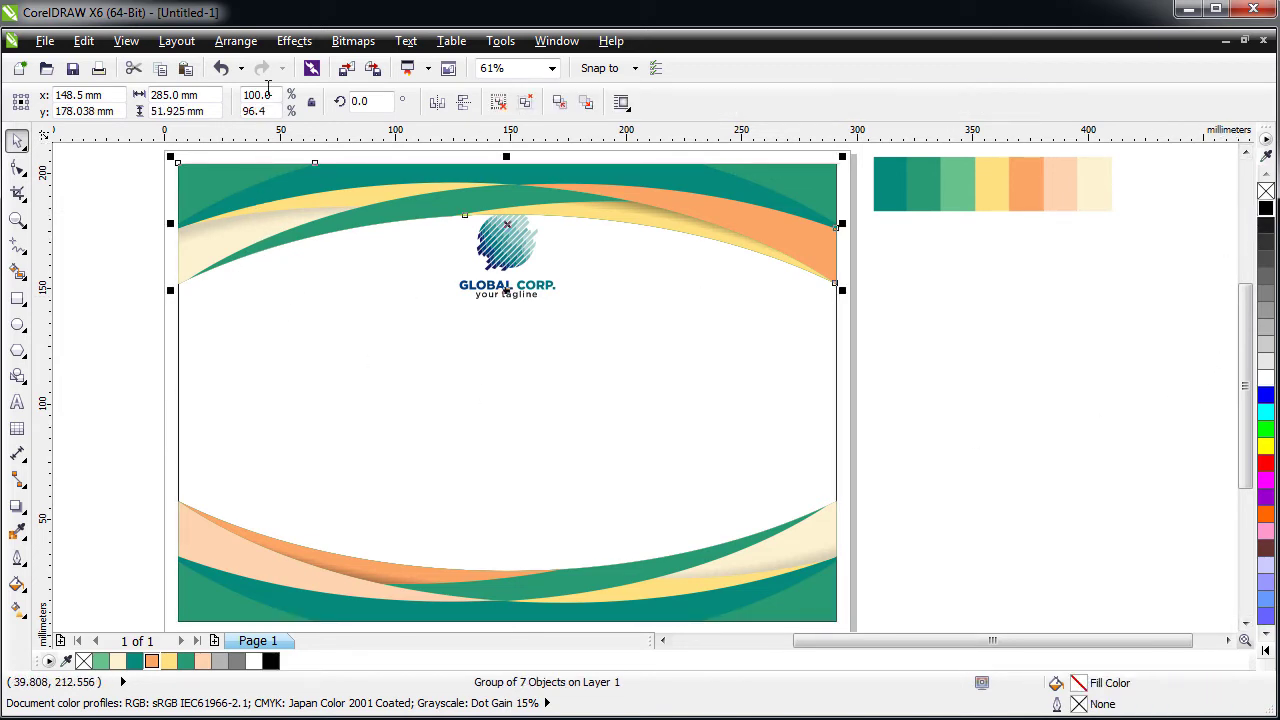
- PowerClip the top swoosh group inside the page background rectangle
{"action": "left_click", "coordinate": [294, 41]}
{"action": "mouse_move", "coordinate": [366, 328]}
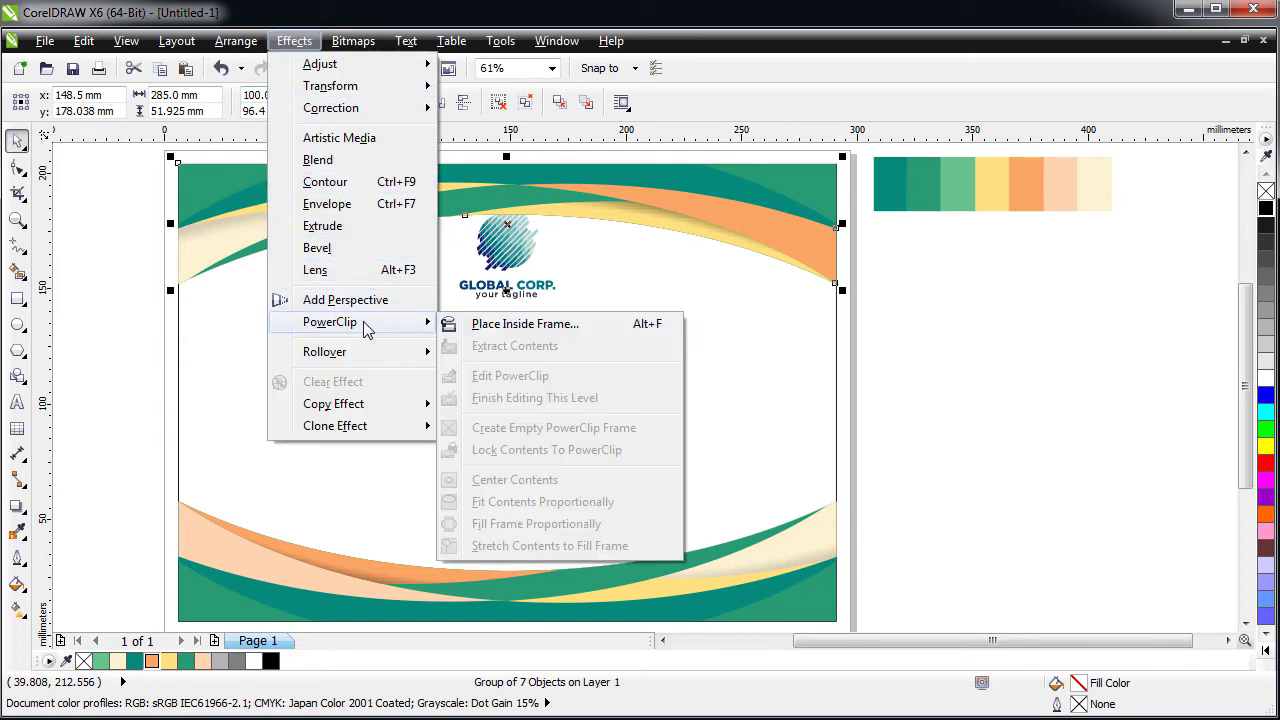
{"action": "left_click", "coordinate": [525, 324]}
{"action": "left_click", "coordinate": [295, 340]}
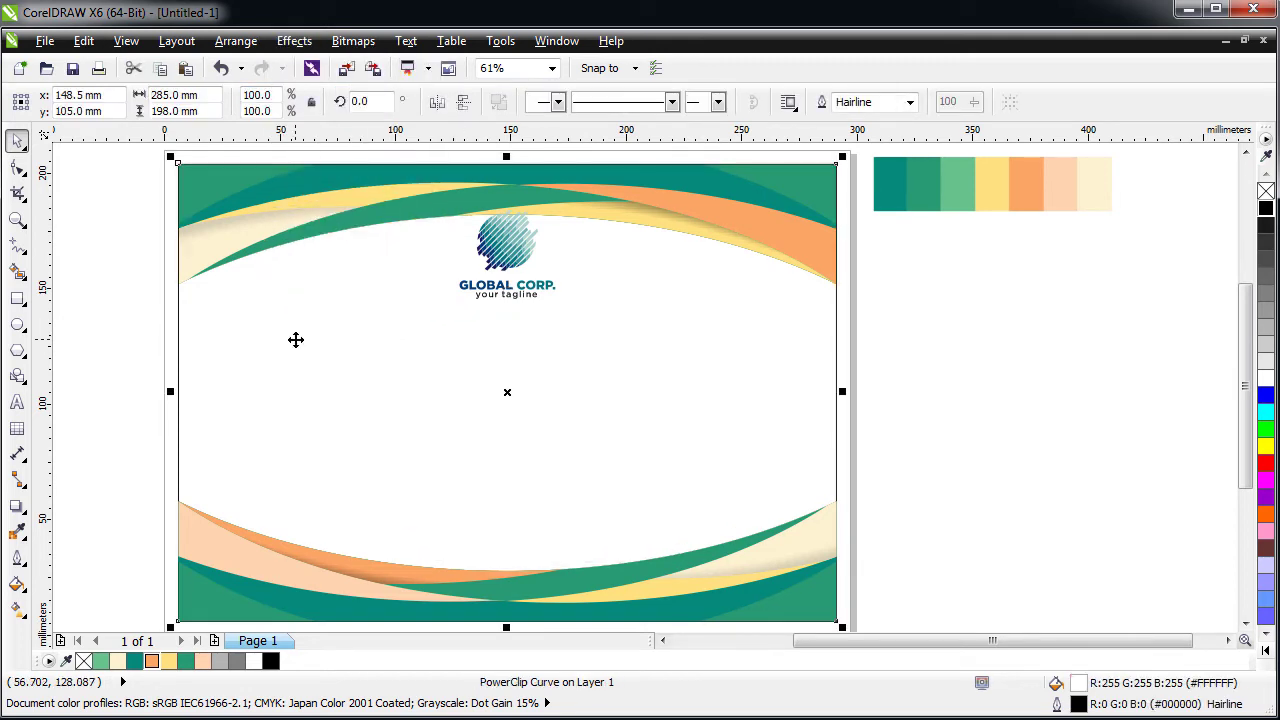
{"action": "key", "text": "Escape"}
- Lower the bottom swoosh group slightly and PowerClip it inside the page background
{"action": "left_click", "coordinate": [240, 590]}
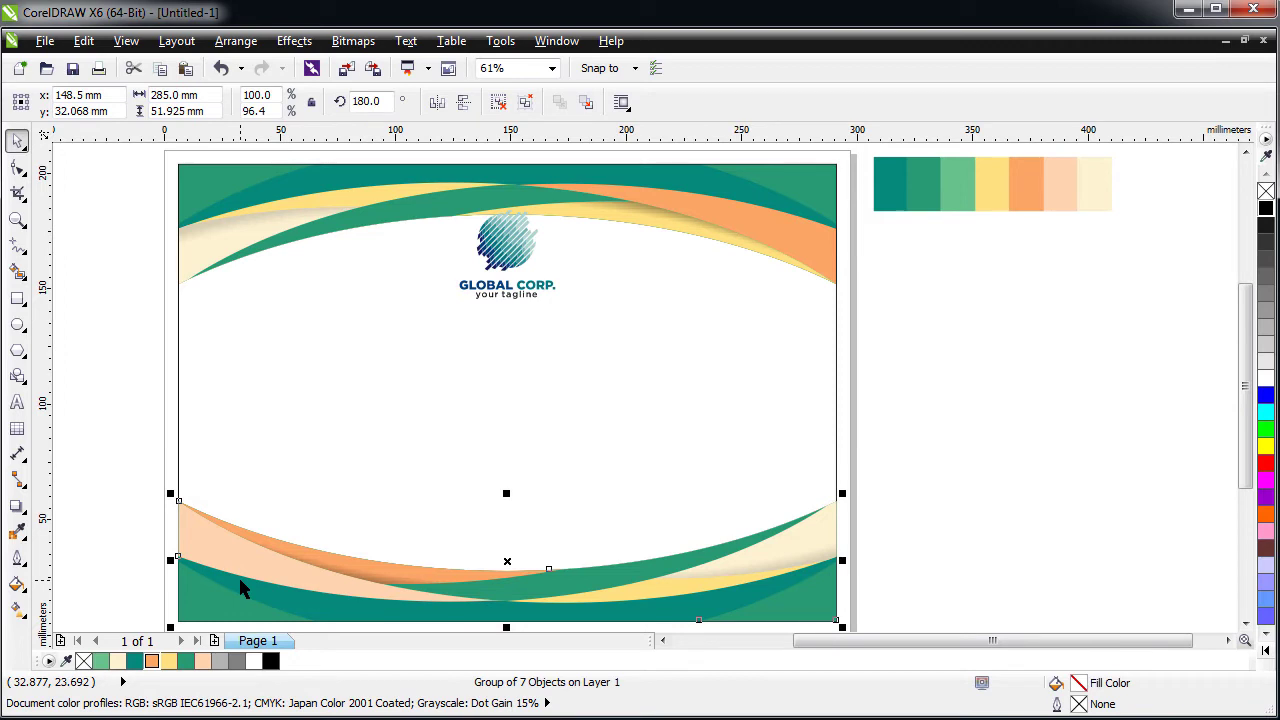
{"action": "left_click_drag", "start_coordinate": [180, 571], "coordinate": [229, 580]}
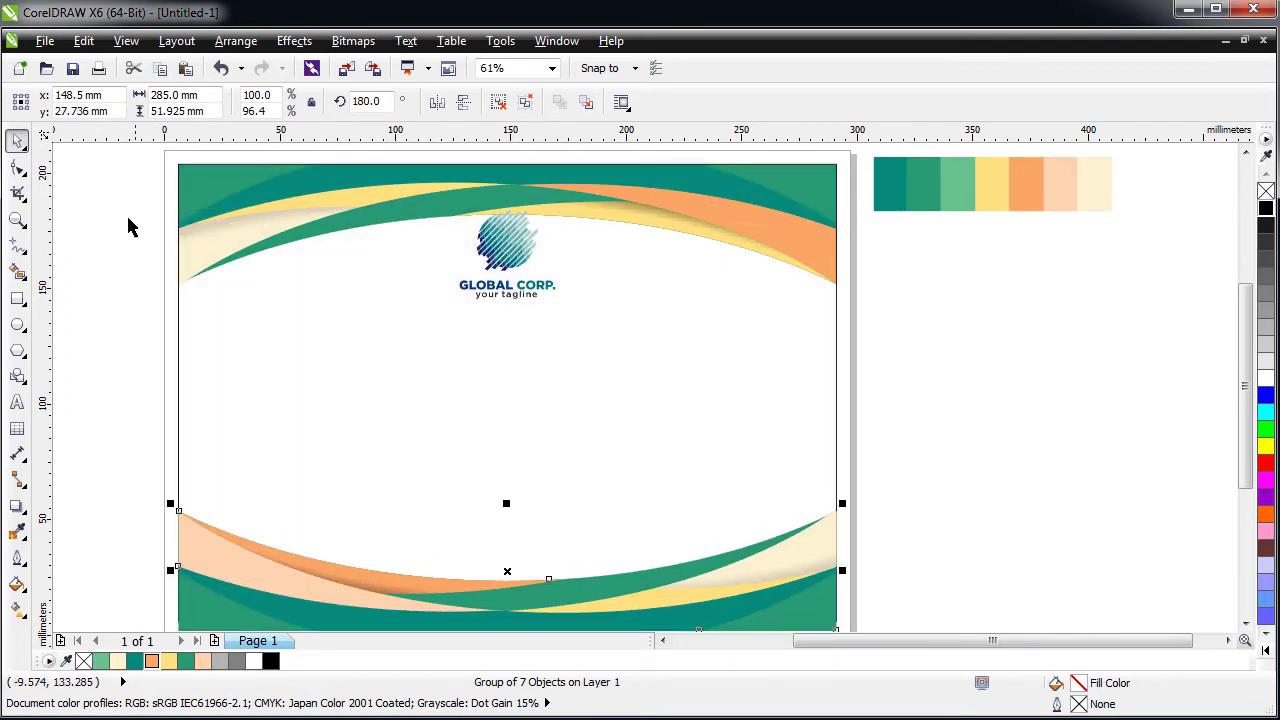
{"action": "left_click", "coordinate": [294, 41]}
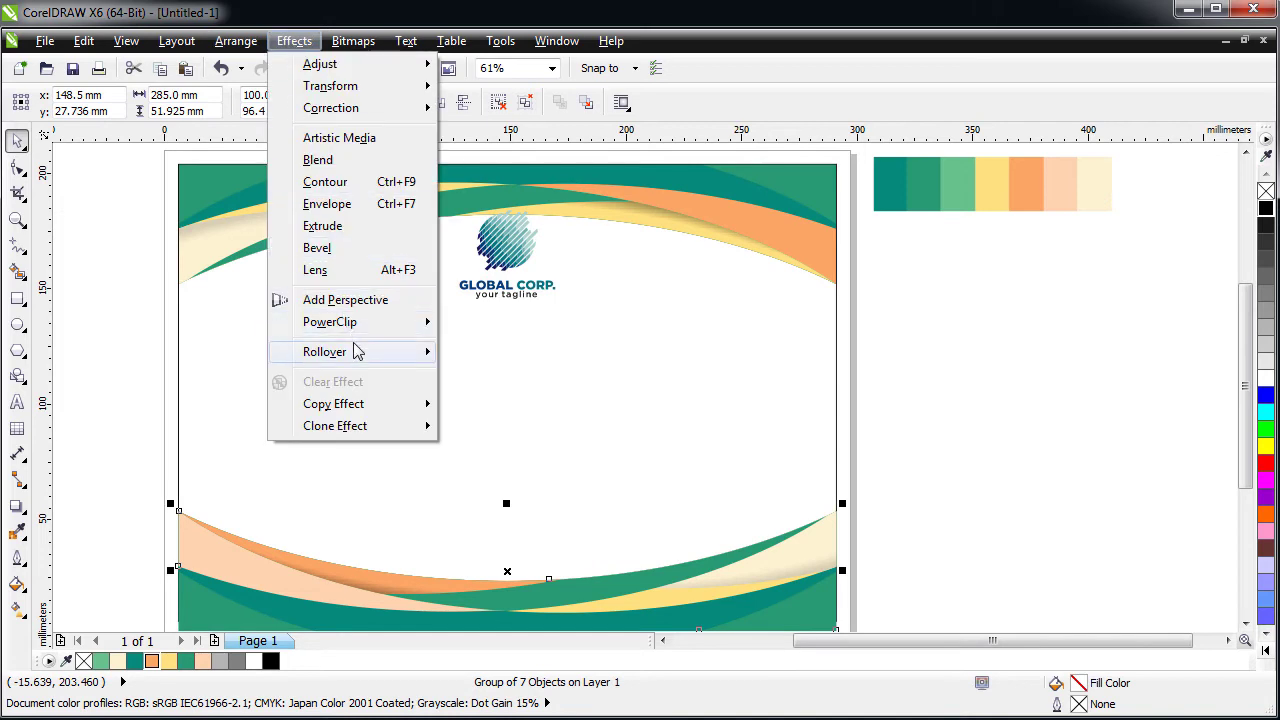
{"action": "mouse_move", "coordinate": [400, 322]}
{"action": "left_click", "coordinate": [486, 331]}
{"action": "left_click", "coordinate": [337, 449]}
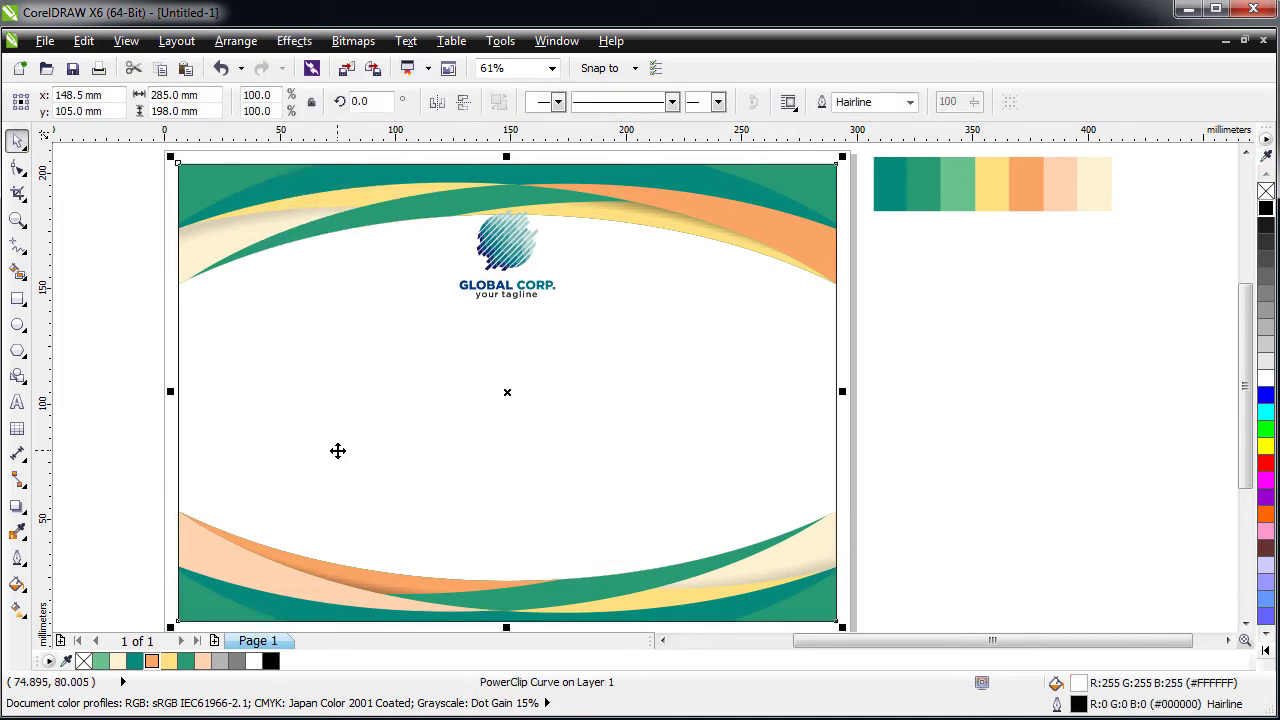
{"action": "left_click", "coordinate": [57, 393]}
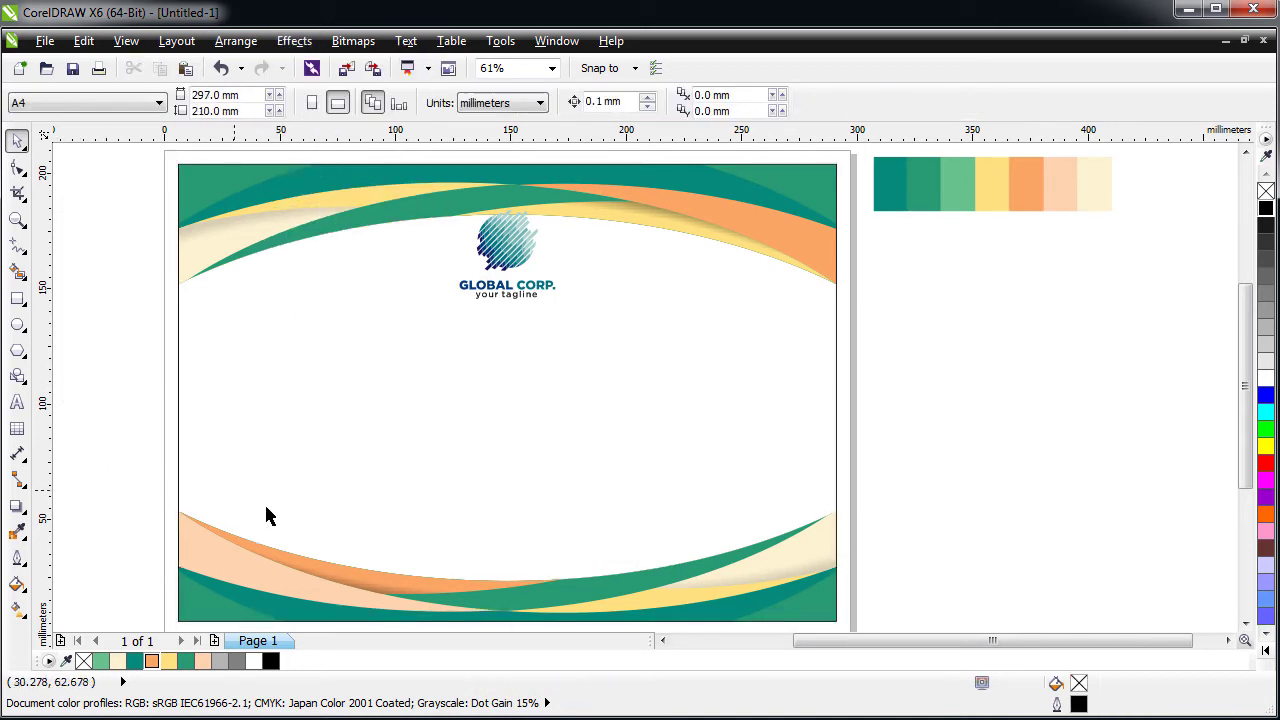
{"action": "left_click", "coordinate": [313, 590]}
{"action": "key", "text": "Escape"}
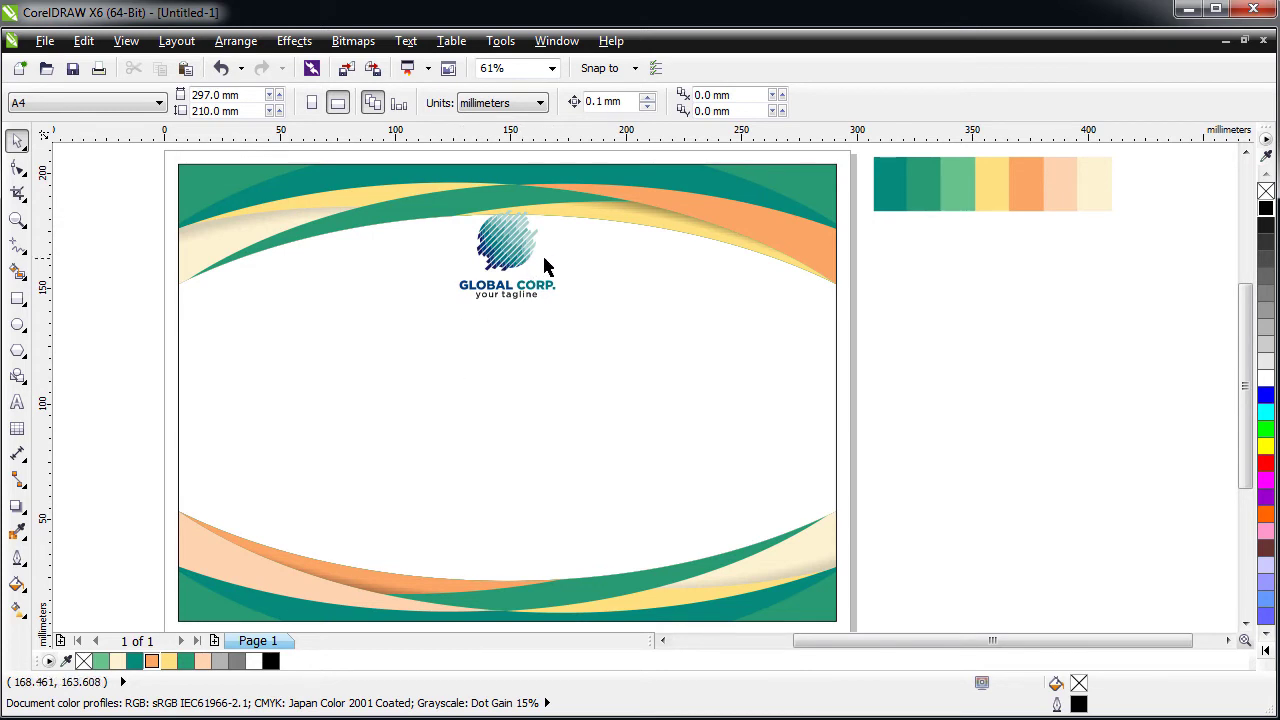
- Place the GLOBAL CORP. logo inside the swoosh frame near the top centre and finish editing
{"action": "left_click", "coordinate": [510, 255]}
{"action": "left_click_drag", "start_coordinate": [510, 255], "coordinate": [505, 249]}
{"action": "left_click", "coordinate": [474, 191]}
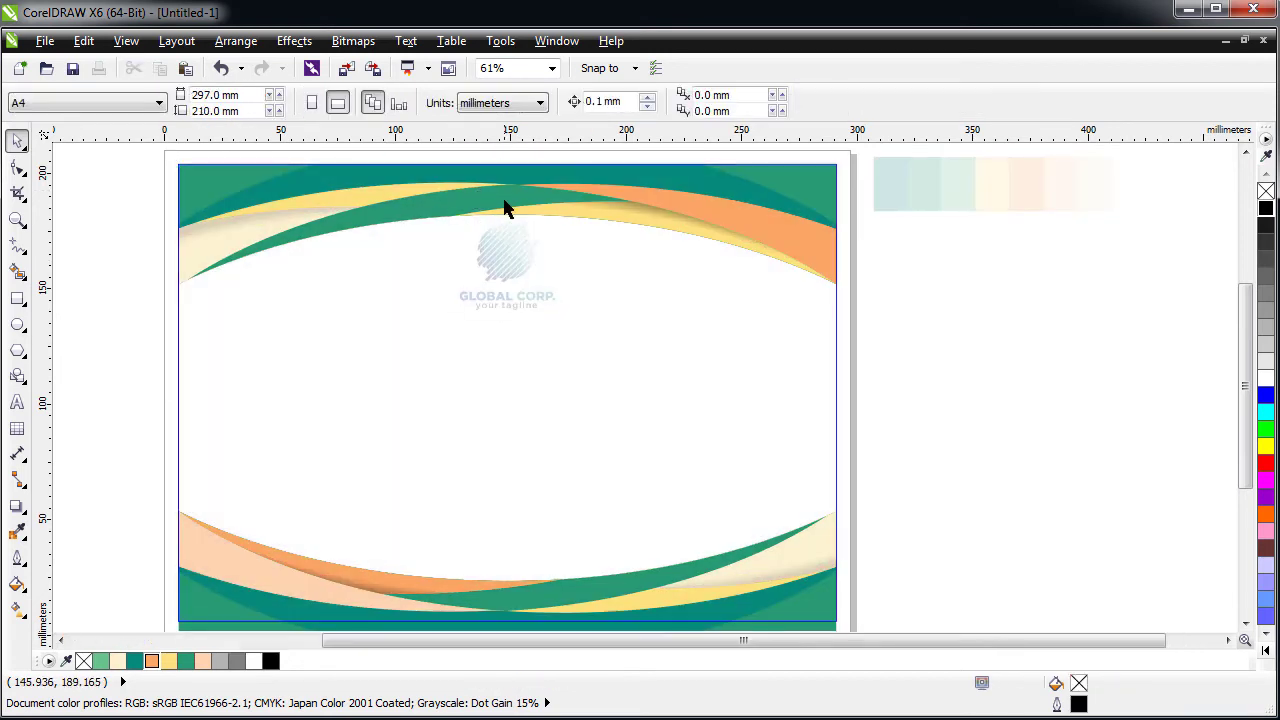
{"action": "left_click", "coordinate": [506, 194]}
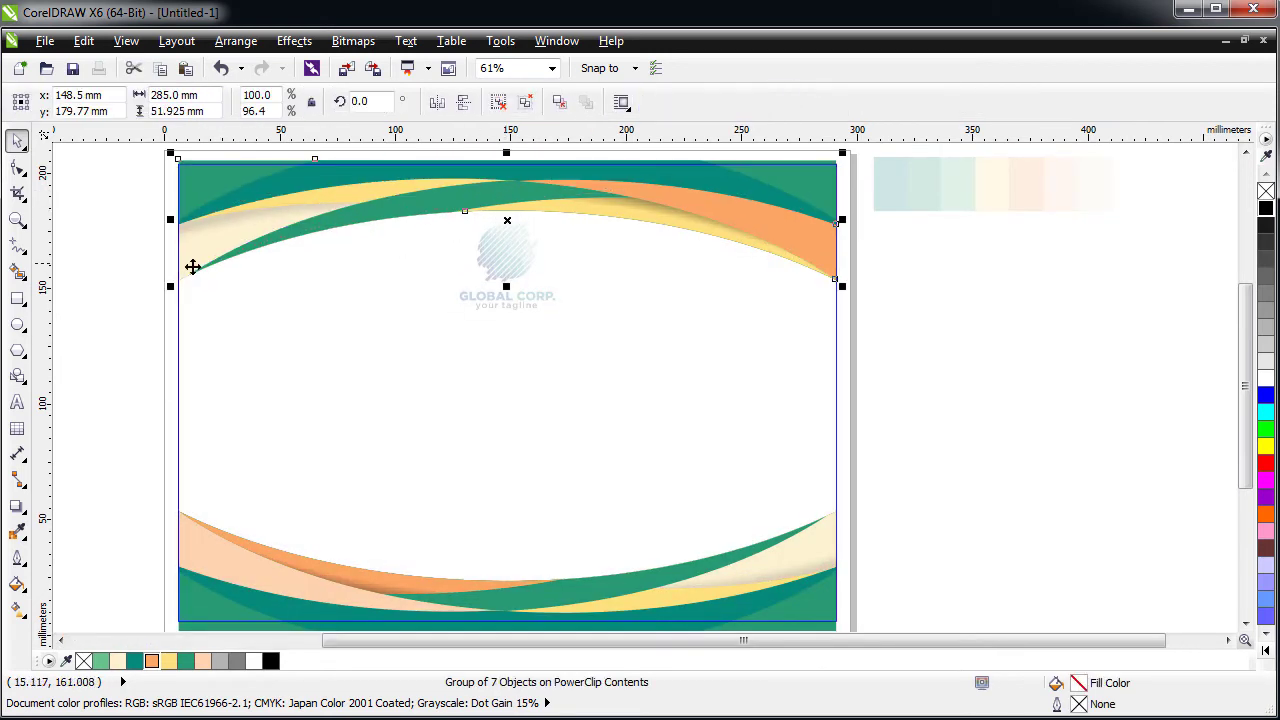
{"action": "left_click", "coordinate": [127, 298], "text": "ctrl"}
{"action": "left_click", "coordinate": [125, 300]}
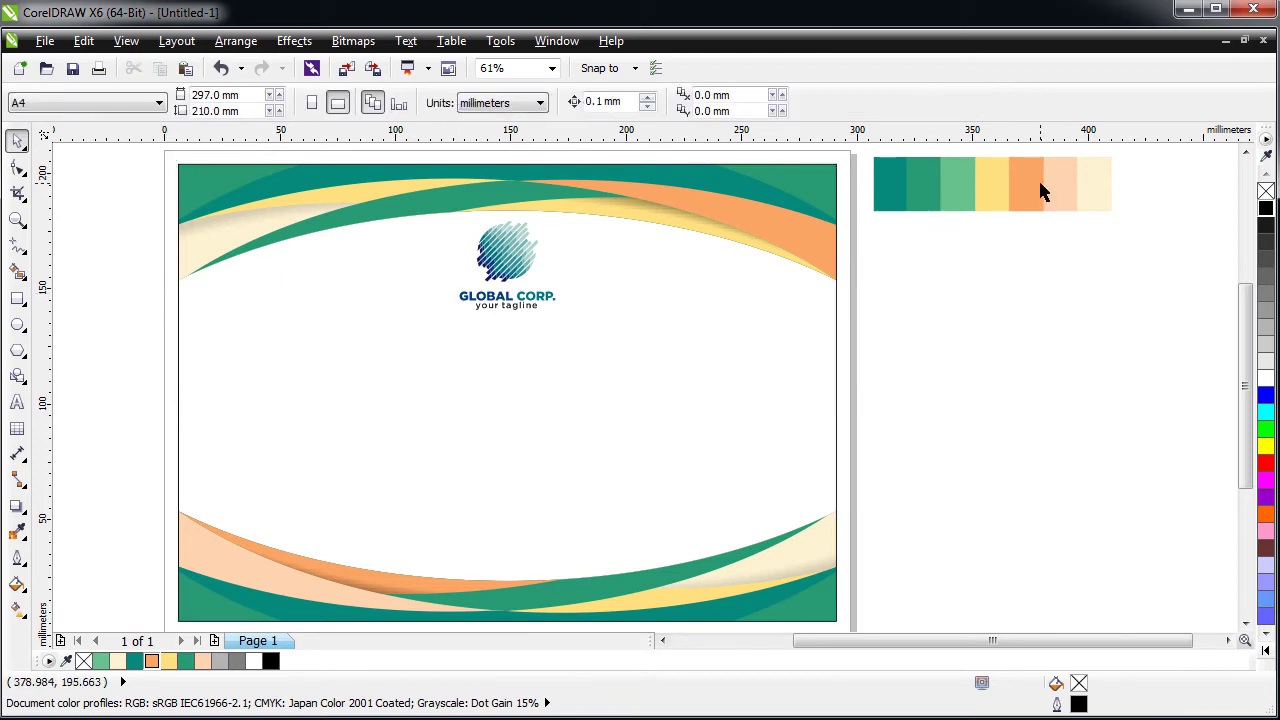
- Unlock the colour swatch strip beside the page and delete it
{"action": "right_click", "coordinate": [985, 185]}
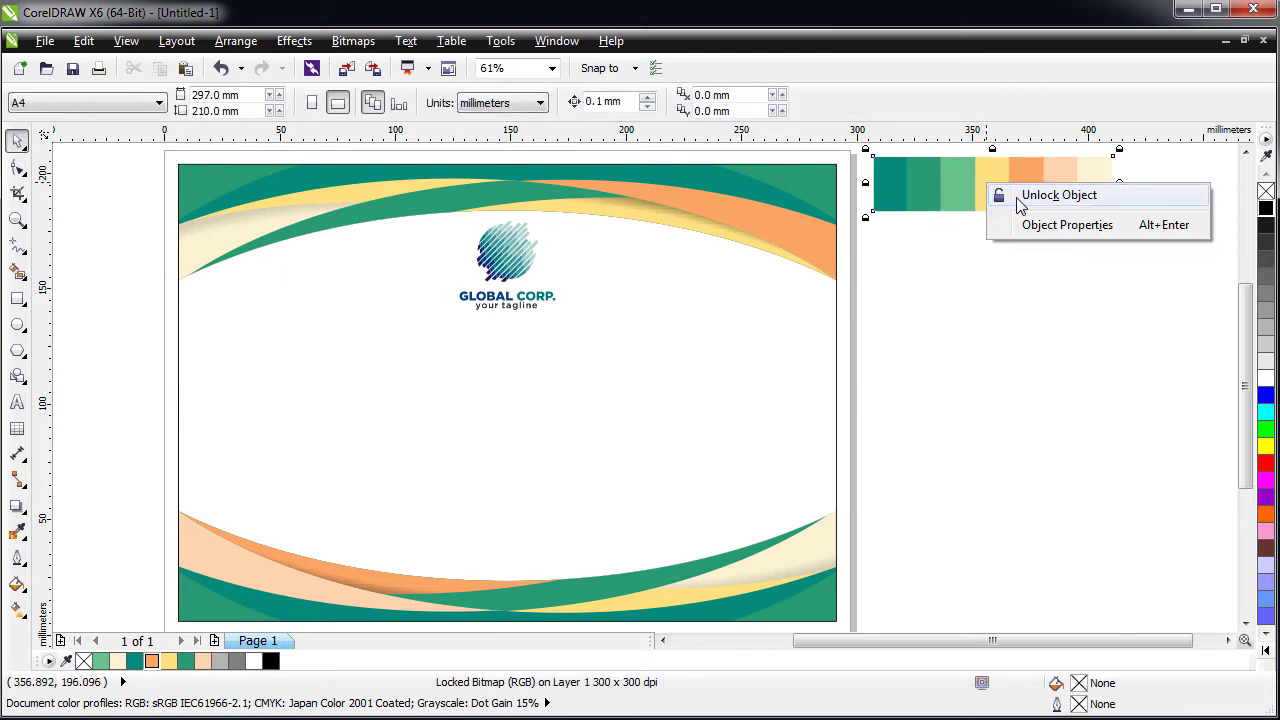
{"action": "left_click", "coordinate": [1000, 194]}
{"action": "left_click", "coordinate": [932, 290]}
{"action": "left_click", "coordinate": [915, 206]}
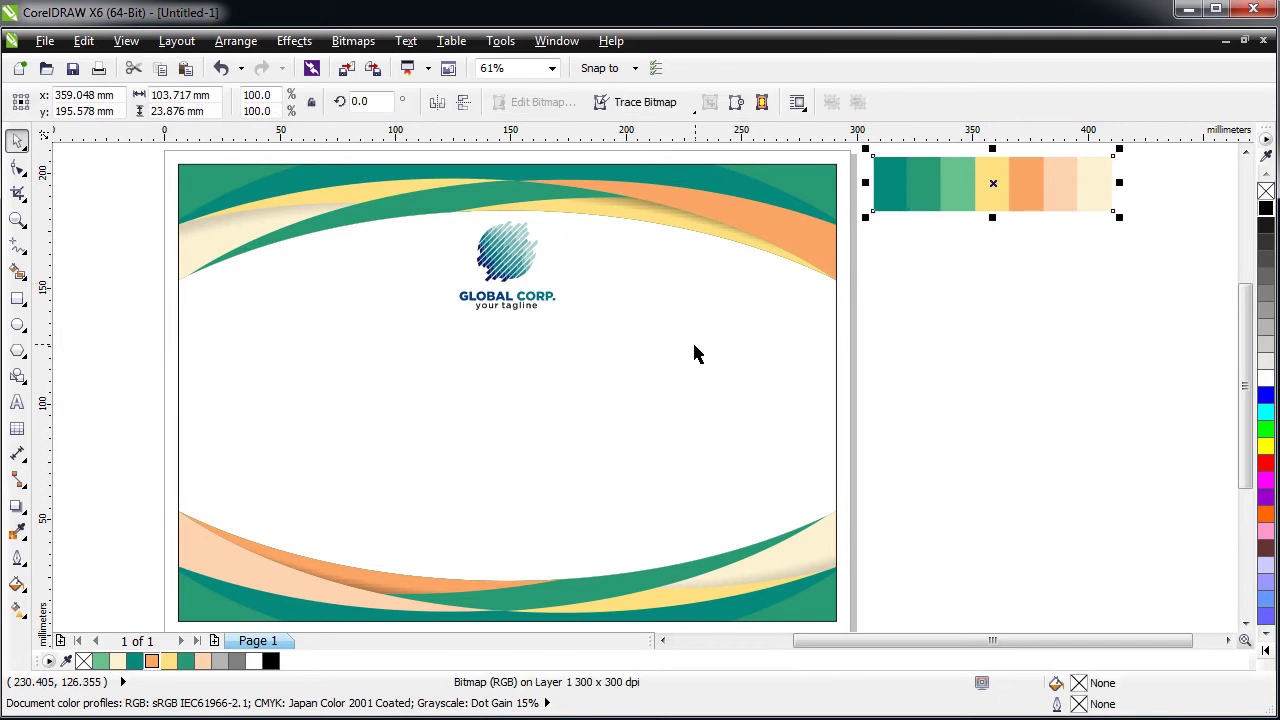
{"action": "key", "text": "Delete"}
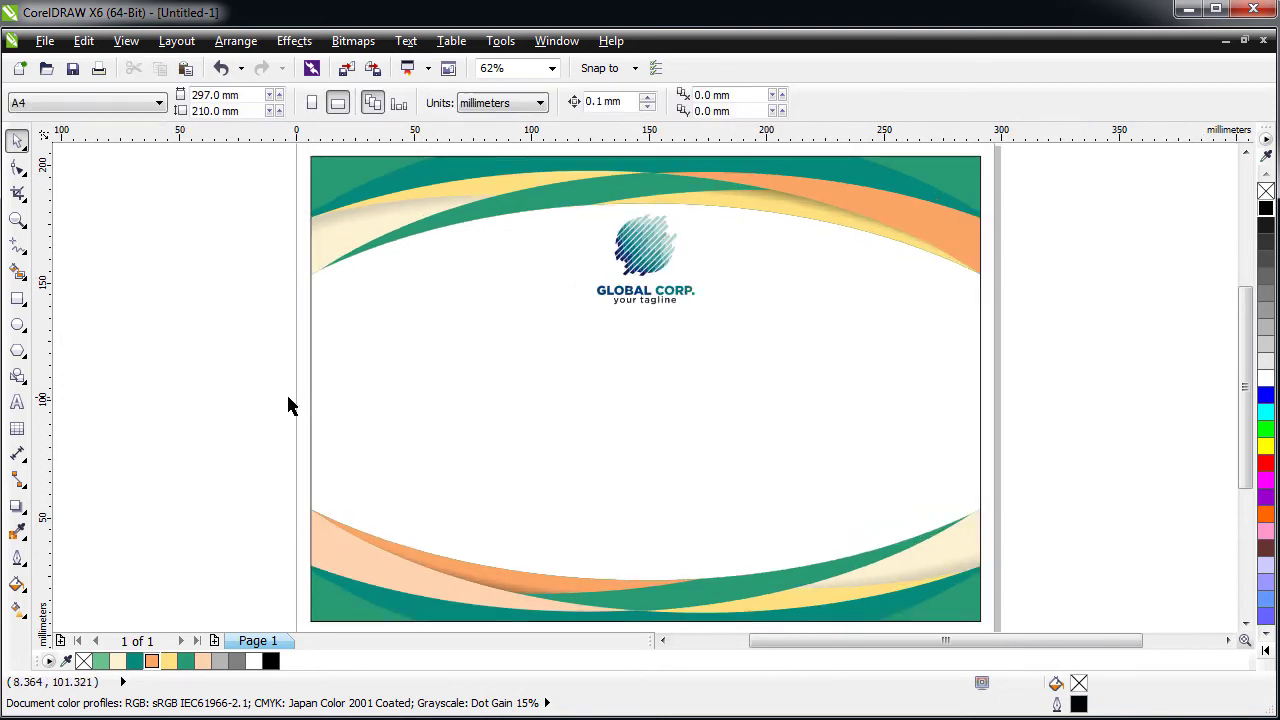
{"action": "left_click", "coordinate": [620, 368]}
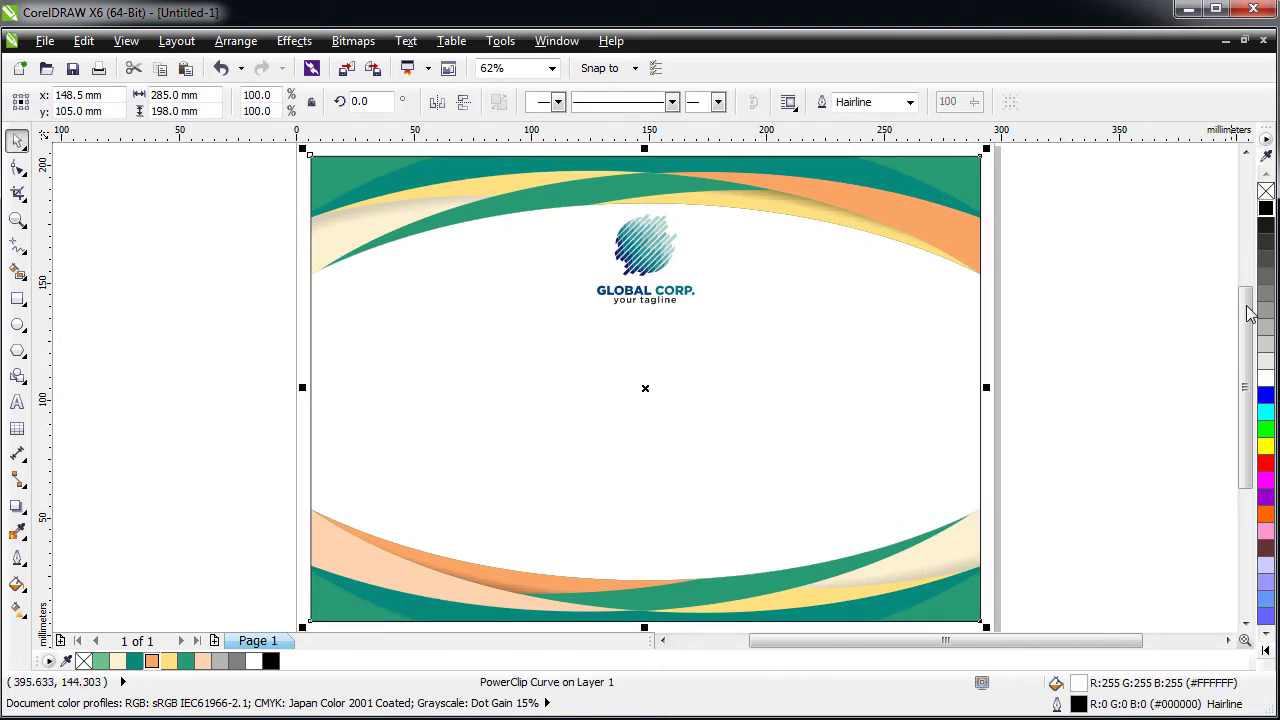
{"action": "left_click", "coordinate": [1140, 360]}
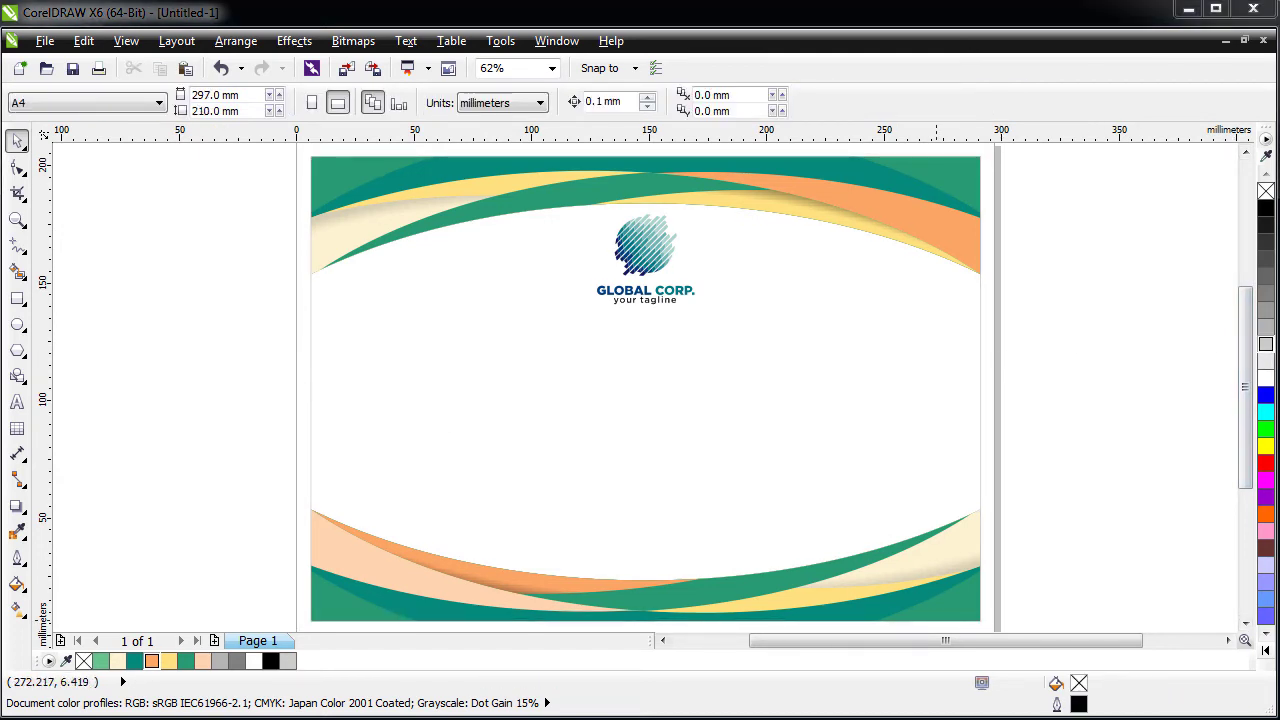
- Inside the PowerClip contents, drop a copy of the orange top swoosh lower and to the right
{"action": "double_click", "coordinate": [838, 184]}
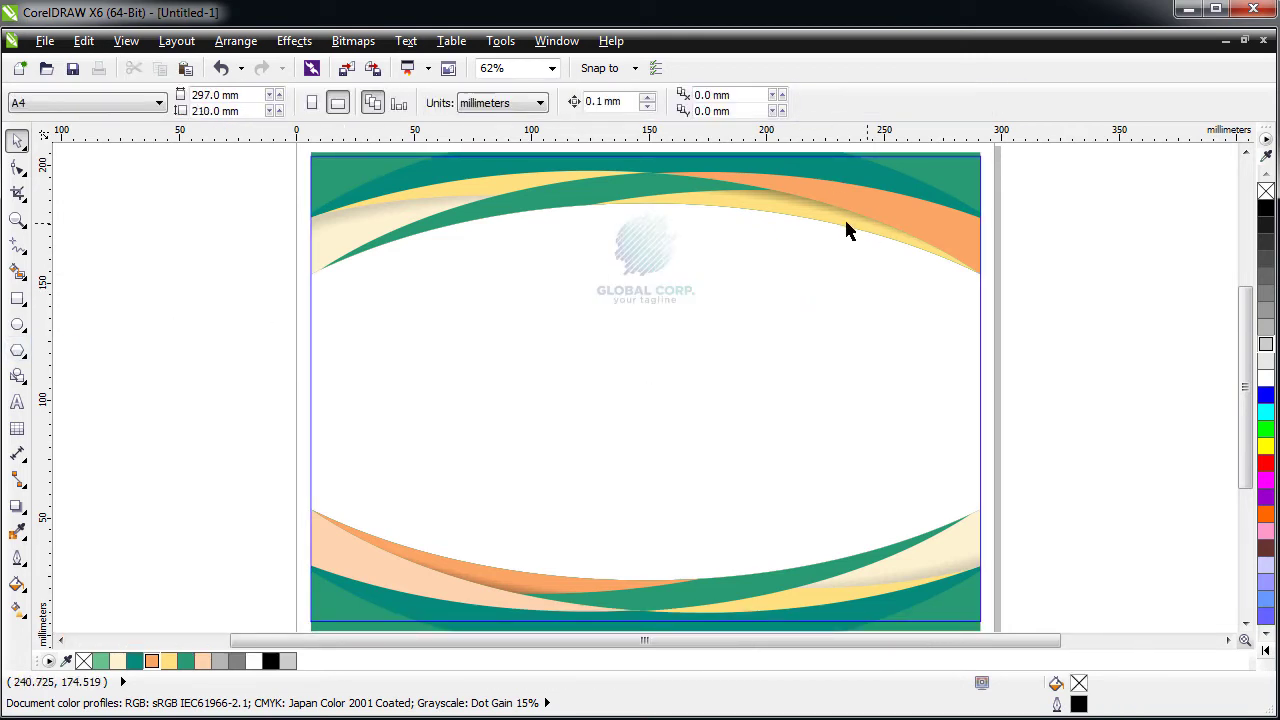
{"action": "left_click", "coordinate": [845, 200]}
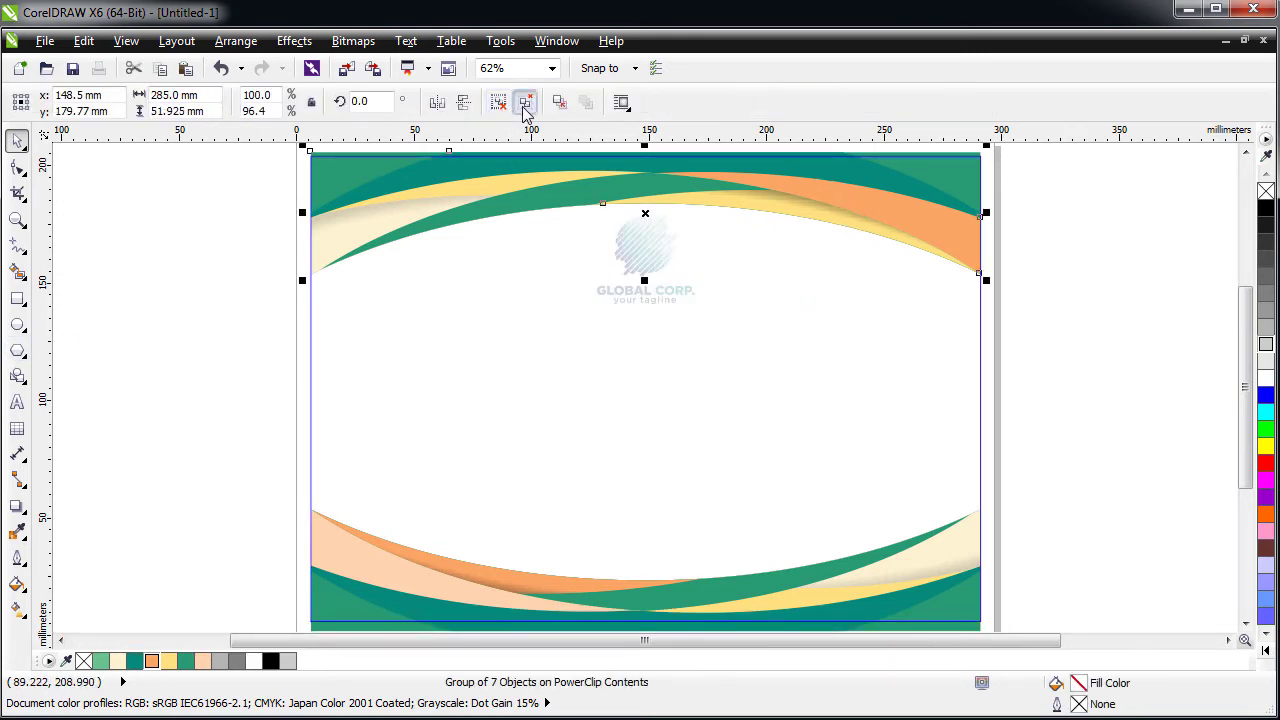
{"action": "key", "text": "Escape"}
{"action": "left_click", "coordinate": [880, 206]}
{"action": "left_click_drag", "start_coordinate": [872, 204], "coordinate": [894, 260]}
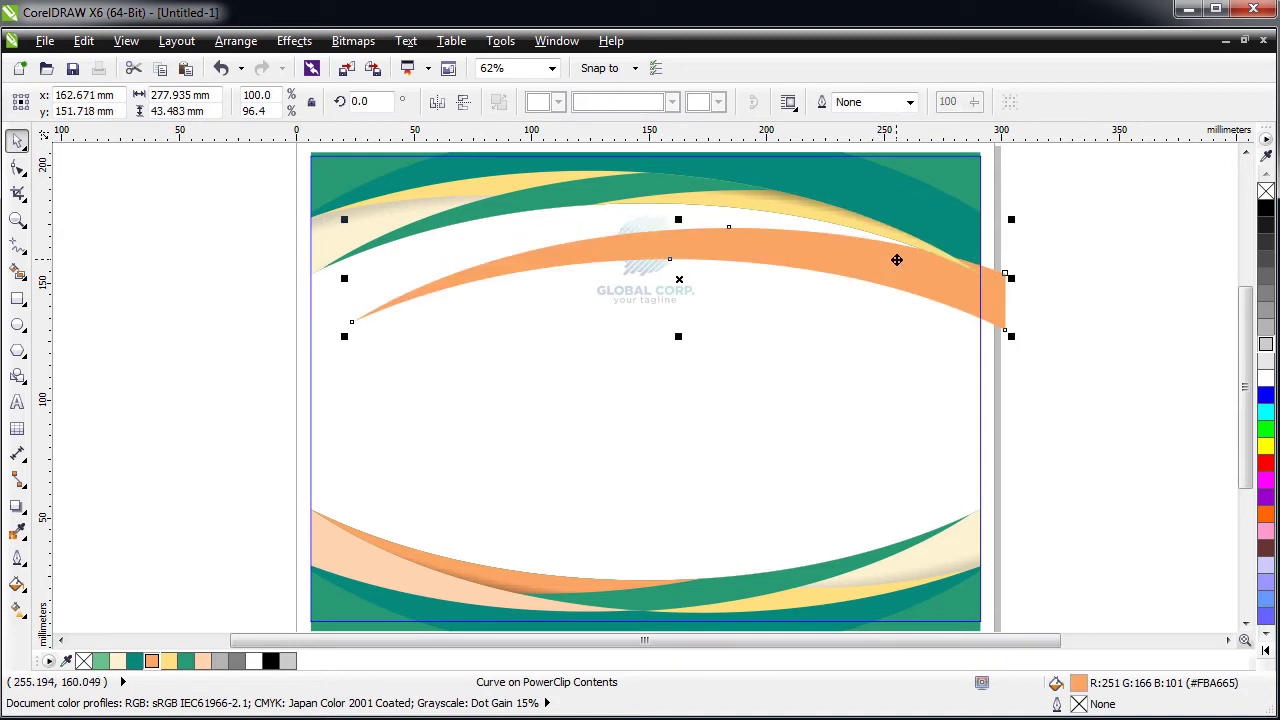
{"action": "key", "text": "ctrl+z"}
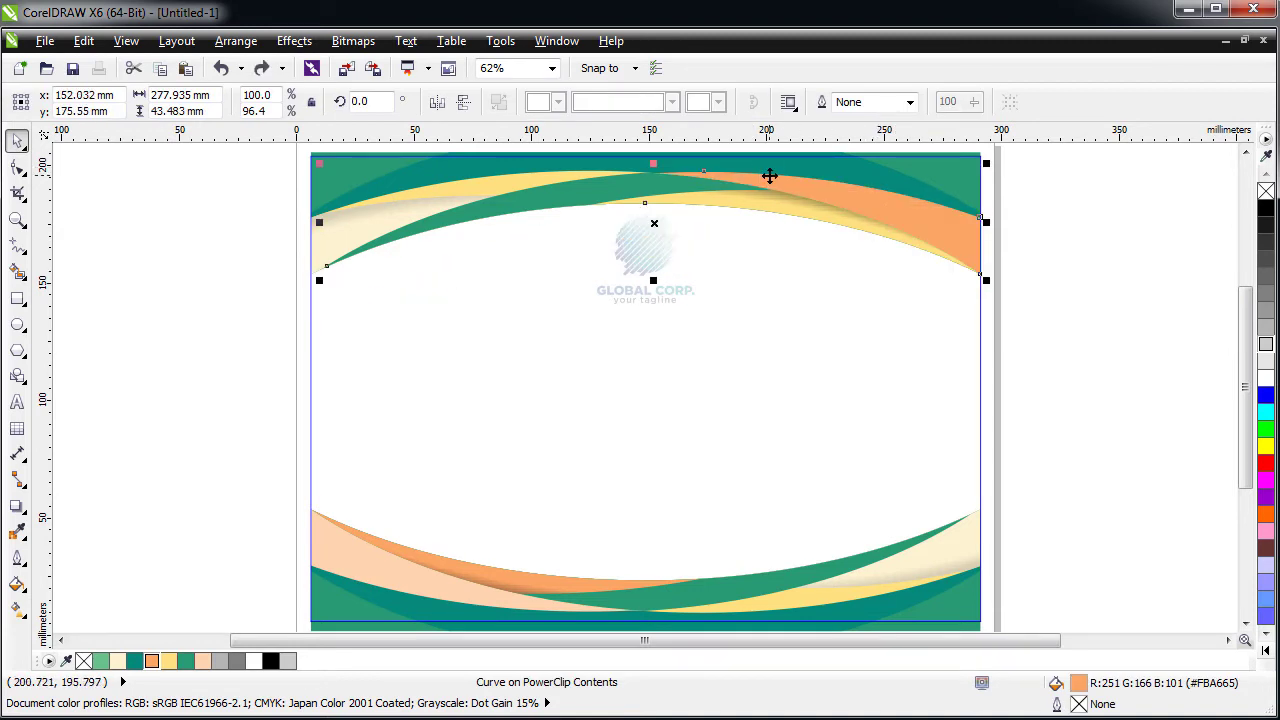
{"action": "left_click_drag", "start_coordinate": [769, 176], "coordinate": [869, 205]}
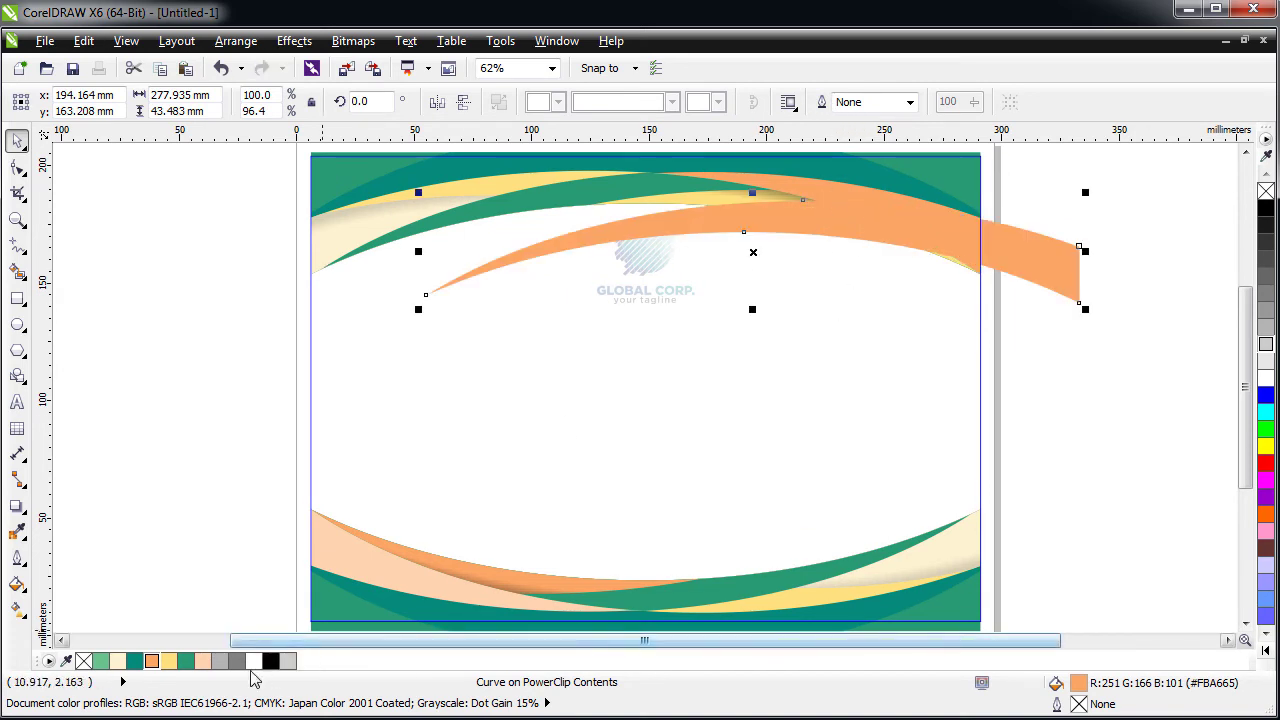
- Fill the copied swoosh 30% grey and intersect it with the top orange swoosh to make a new piece
{"action": "left_click", "coordinate": [219, 660]}
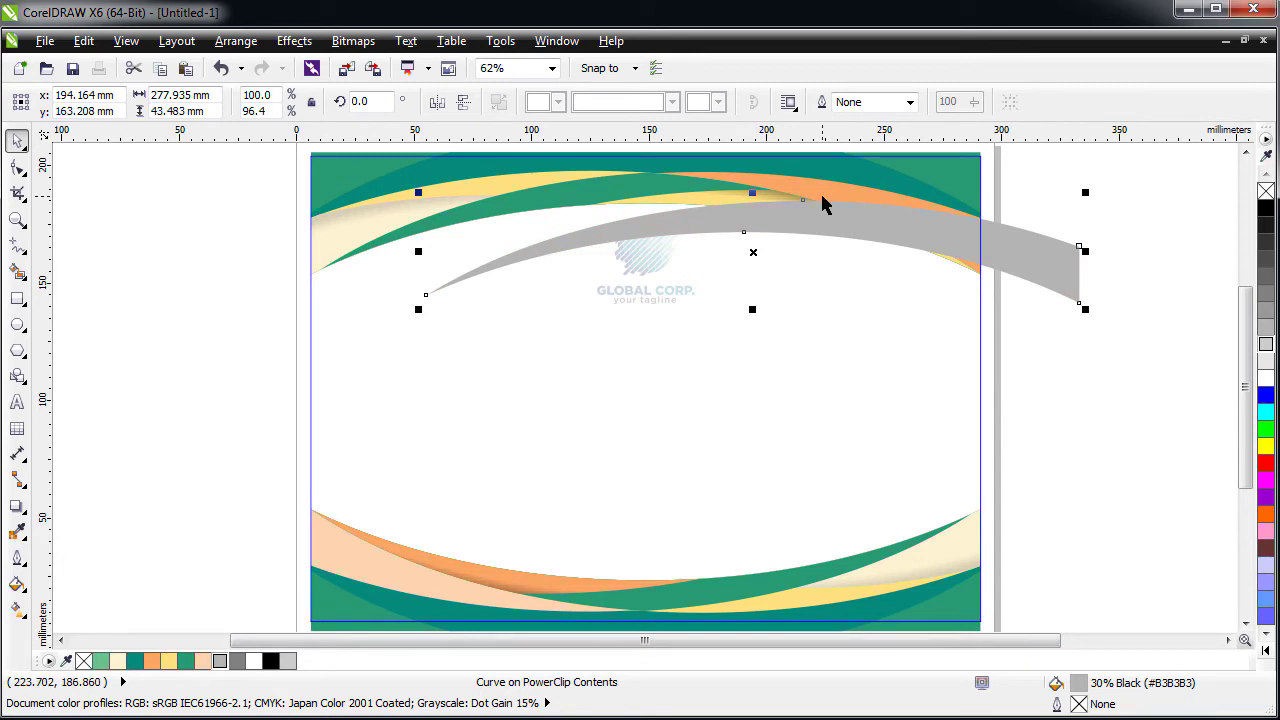
{"action": "left_click", "coordinate": [825, 205], "text": "shift"}
{"action": "left_click", "coordinate": [672, 104]}
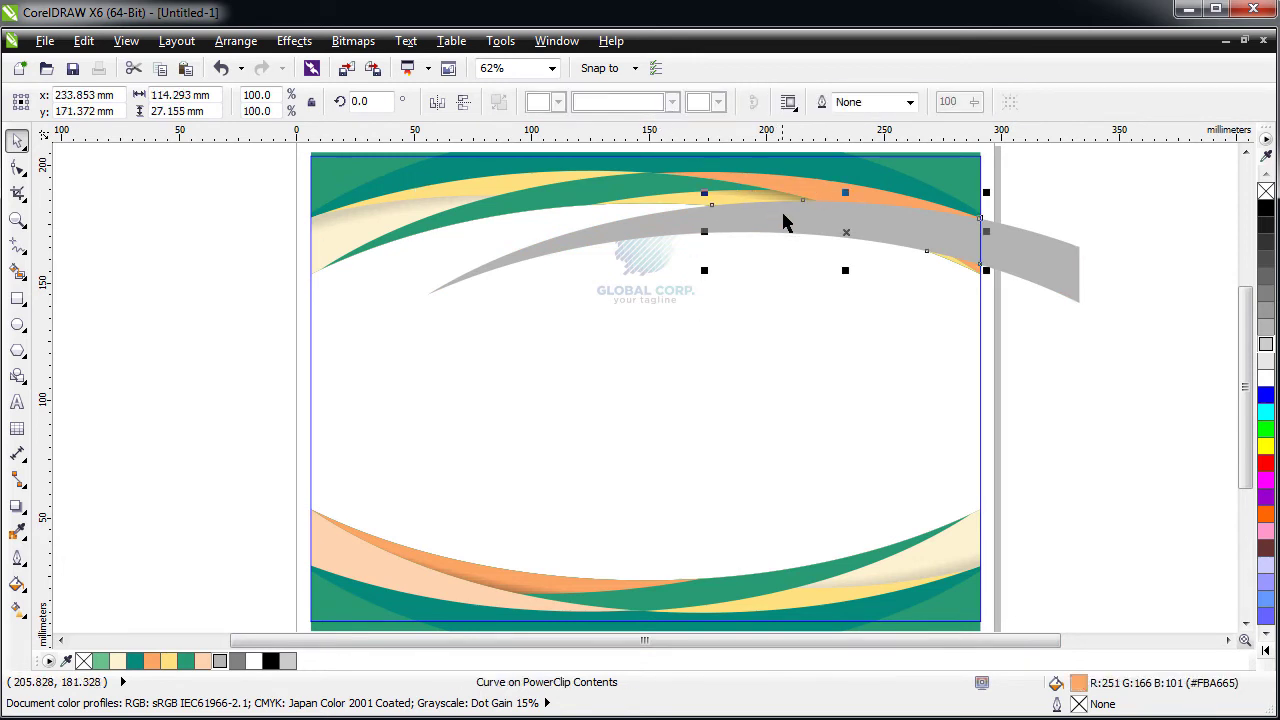
{"action": "left_click_drag", "start_coordinate": [773, 308], "coordinate": [802, 478]}
{"action": "left_click", "coordinate": [893, 252]}
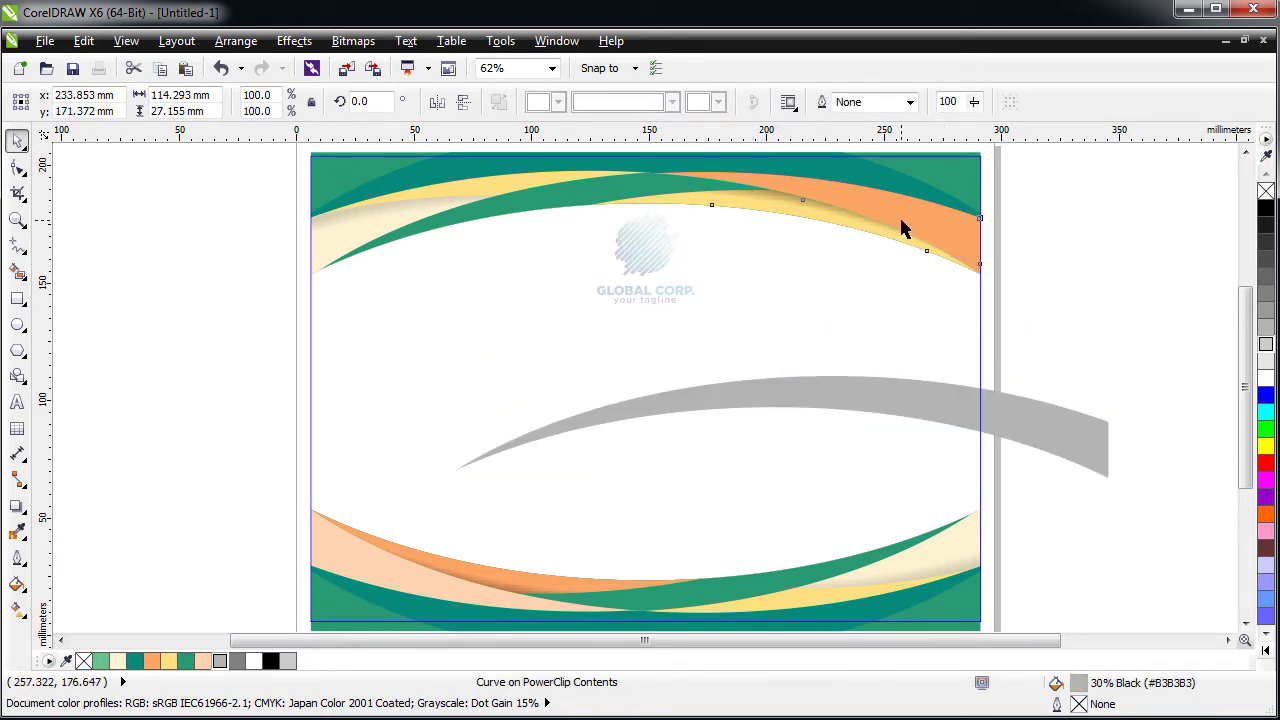
{"action": "left_click_drag", "start_coordinate": [902, 261], "coordinate": [901, 221]}
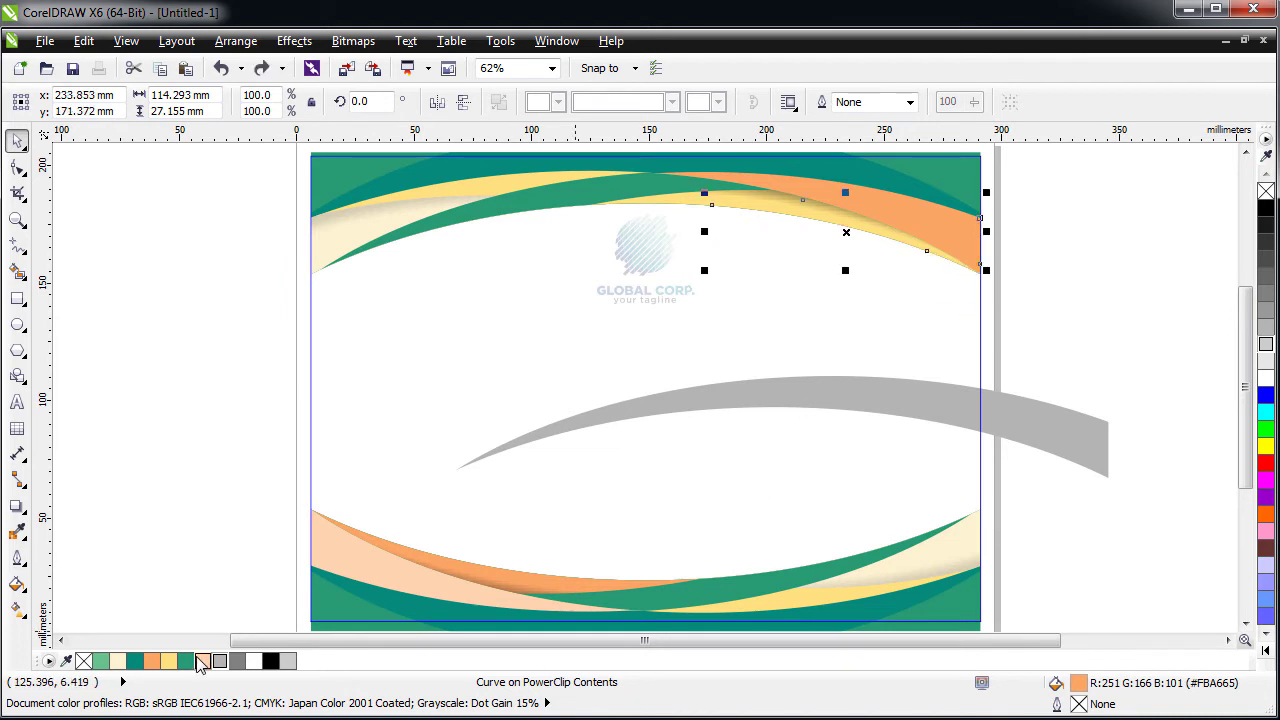
- Try peach, yellow, orange, teal and green on the intersection piece, ending with yellow
{"action": "left_click", "coordinate": [203, 661]}
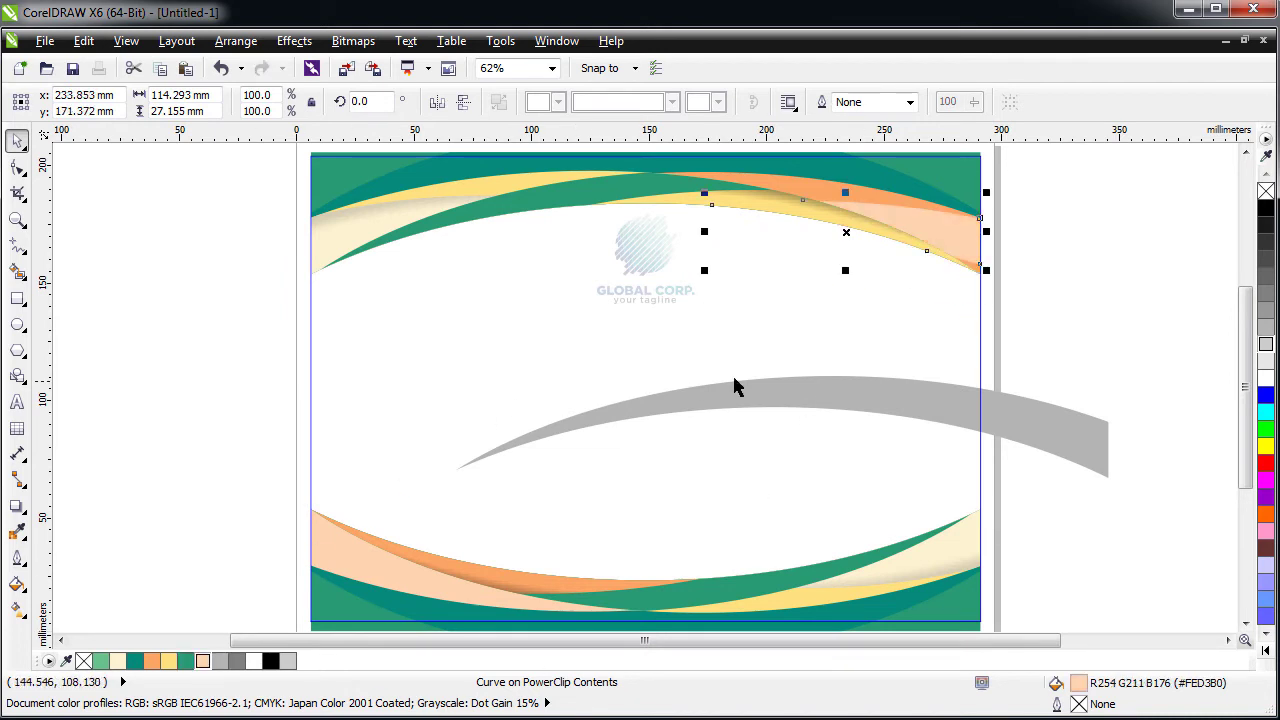
{"action": "left_click", "coordinate": [169, 661]}
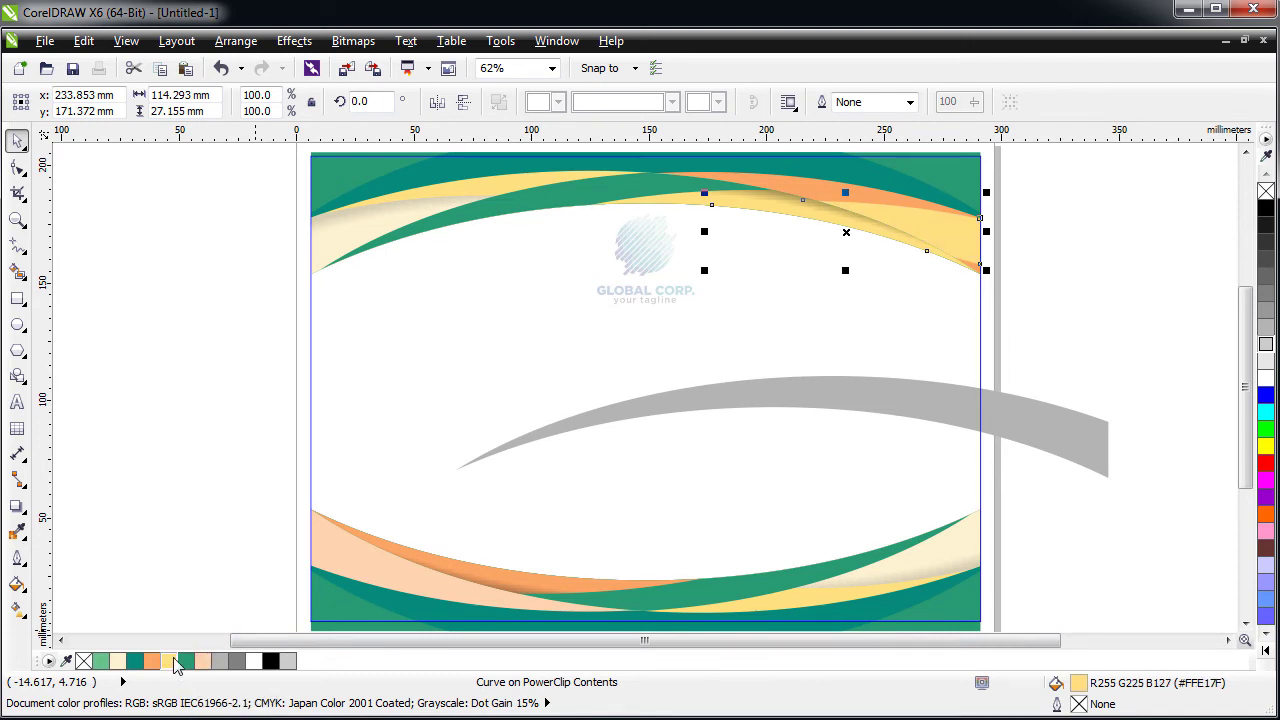
{"action": "left_click", "coordinate": [152, 663]}
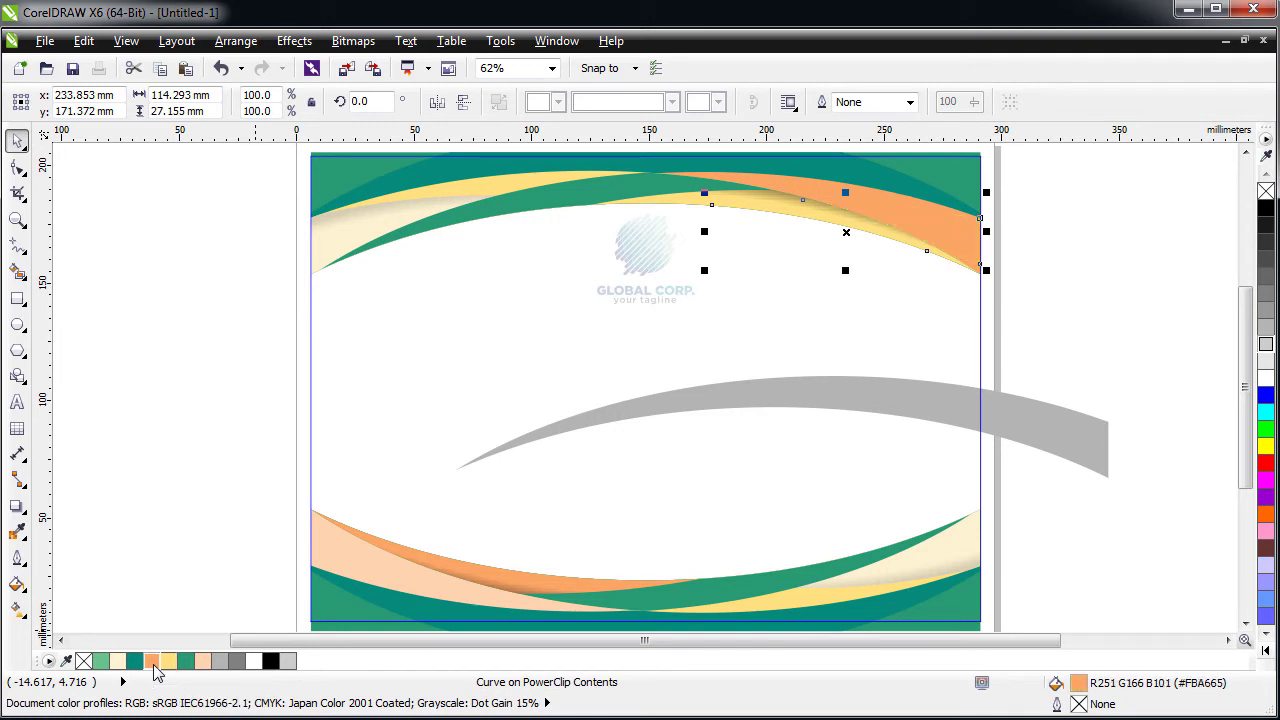
{"action": "left_click", "coordinate": [204, 662]}
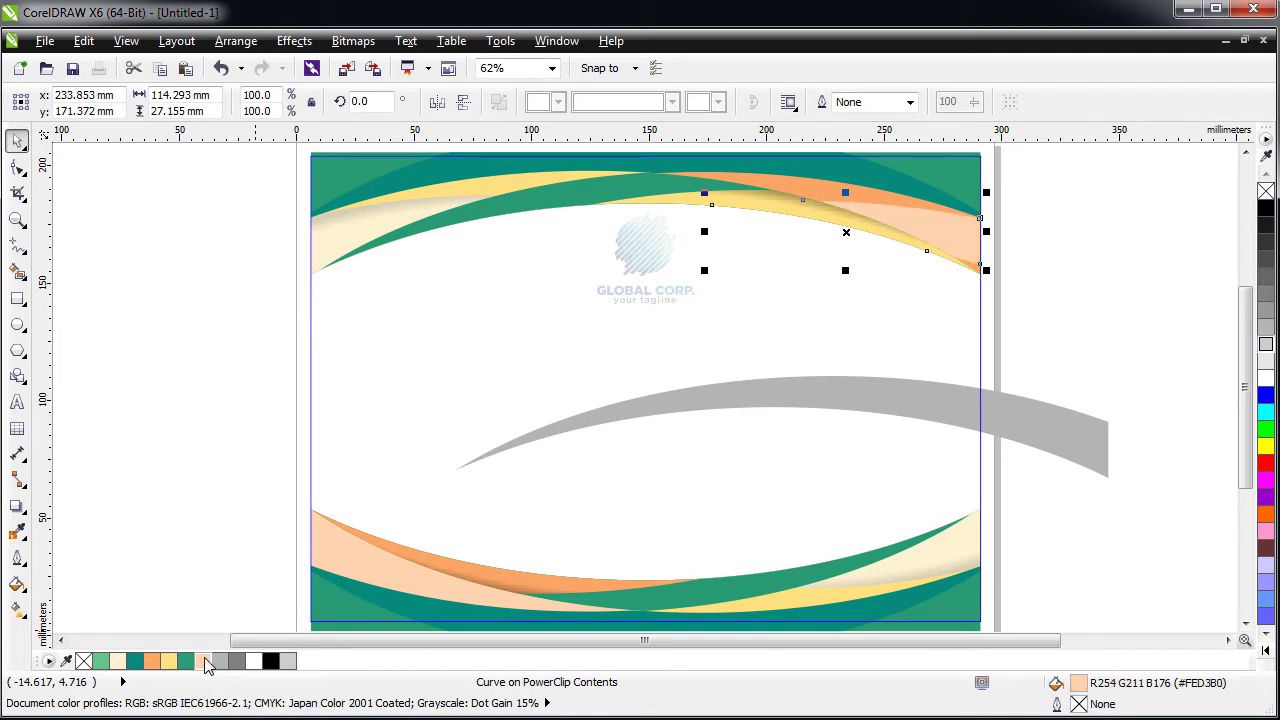
{"action": "left_click", "coordinate": [135, 662]}
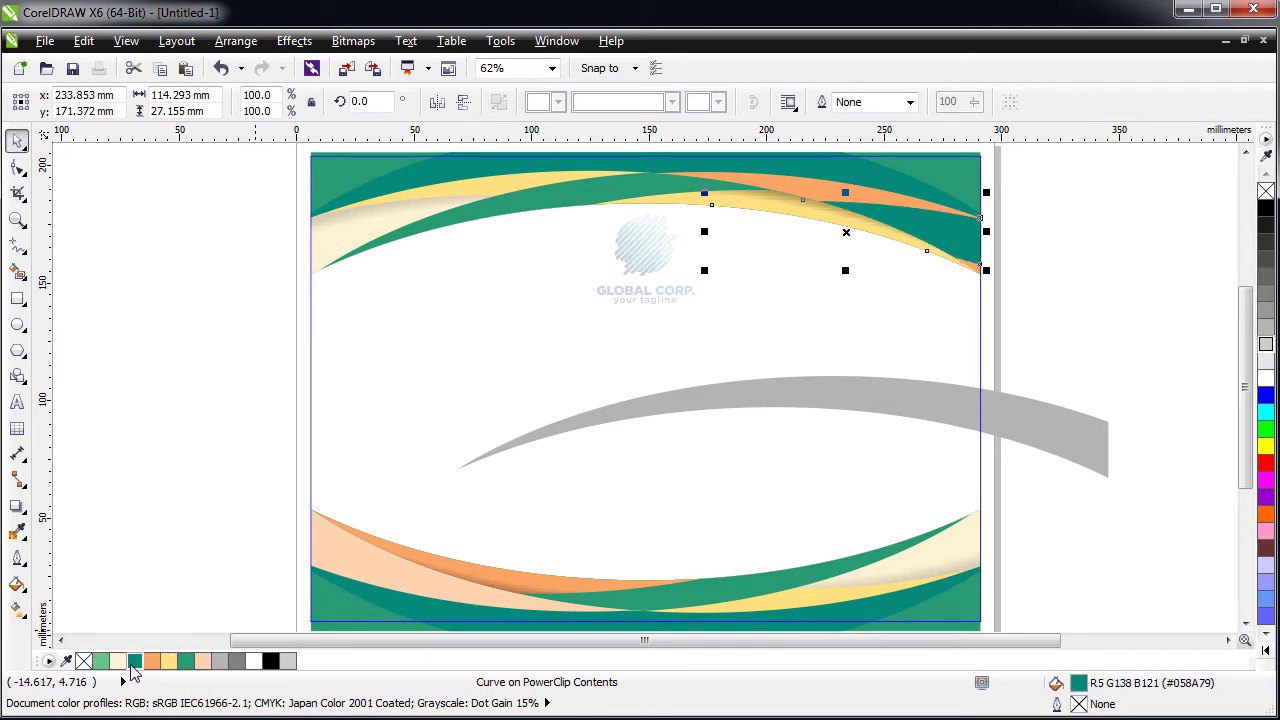
{"action": "left_click", "coordinate": [101, 662]}
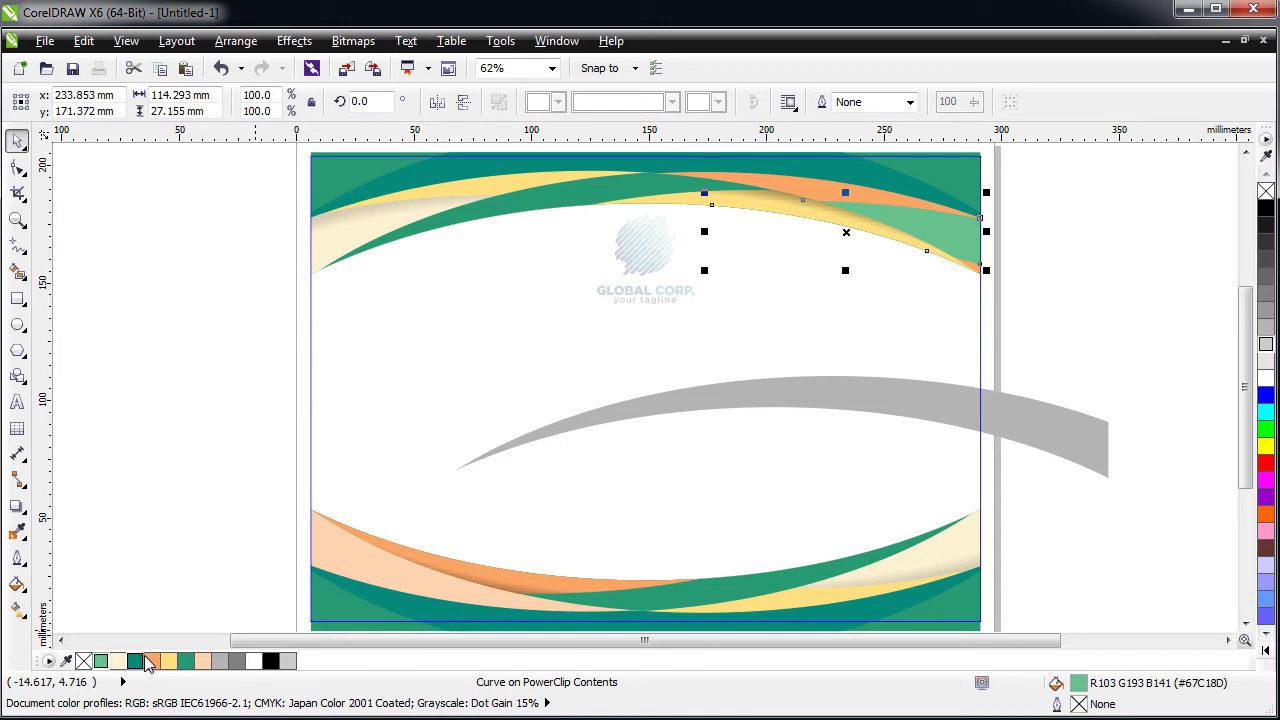
{"action": "left_click", "coordinate": [151, 662]}
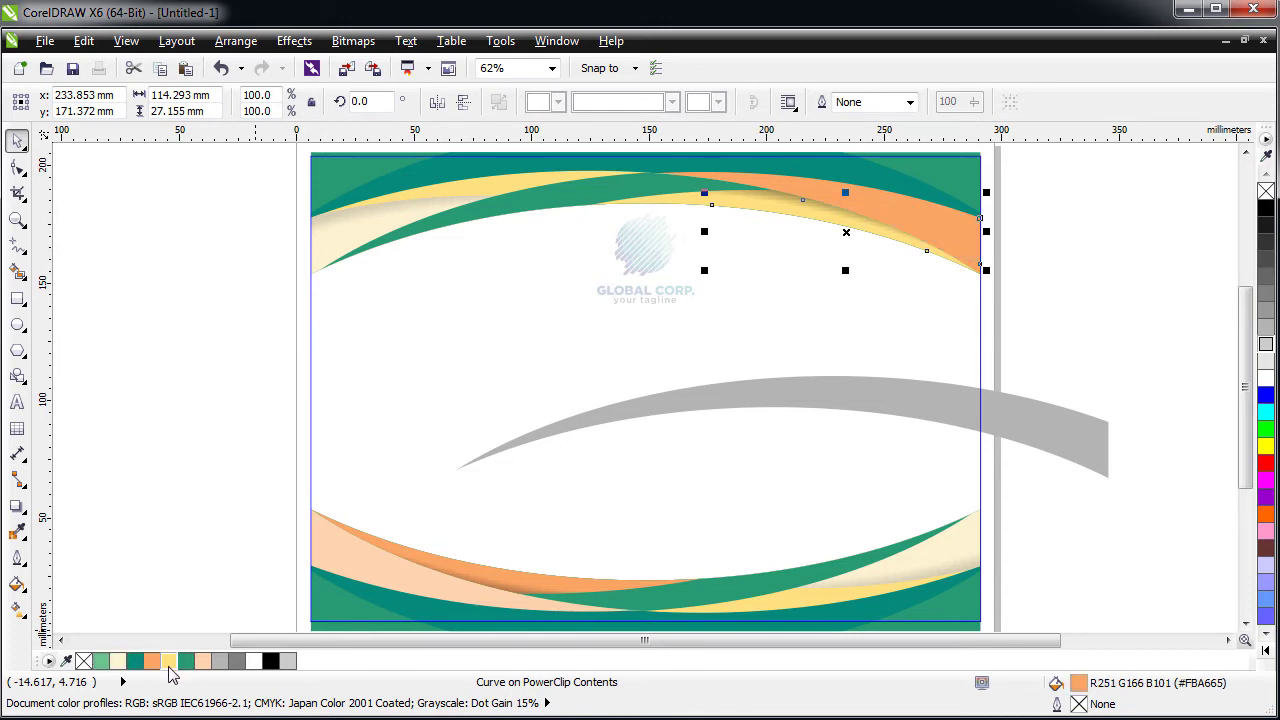
{"action": "left_click", "coordinate": [168, 662]}
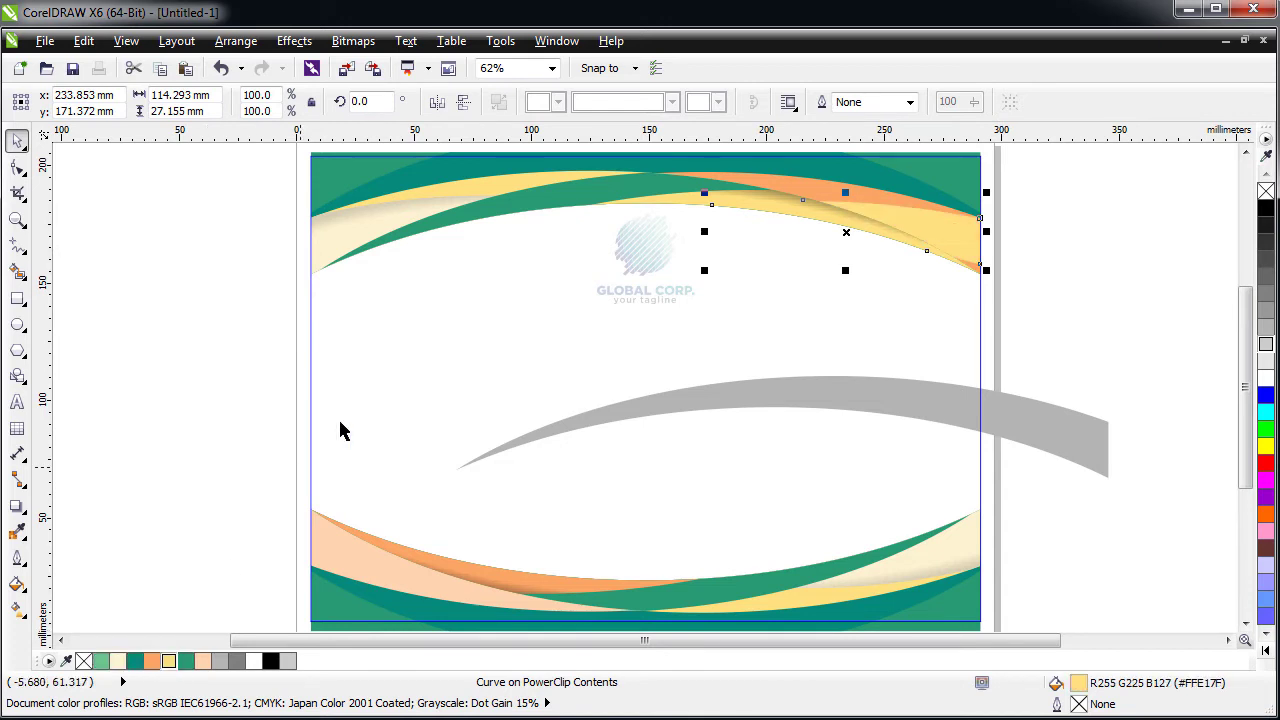
- Stretch the yellow piece taller, then undo back until the grey wave returns
{"action": "left_click", "coordinate": [799, 367]}
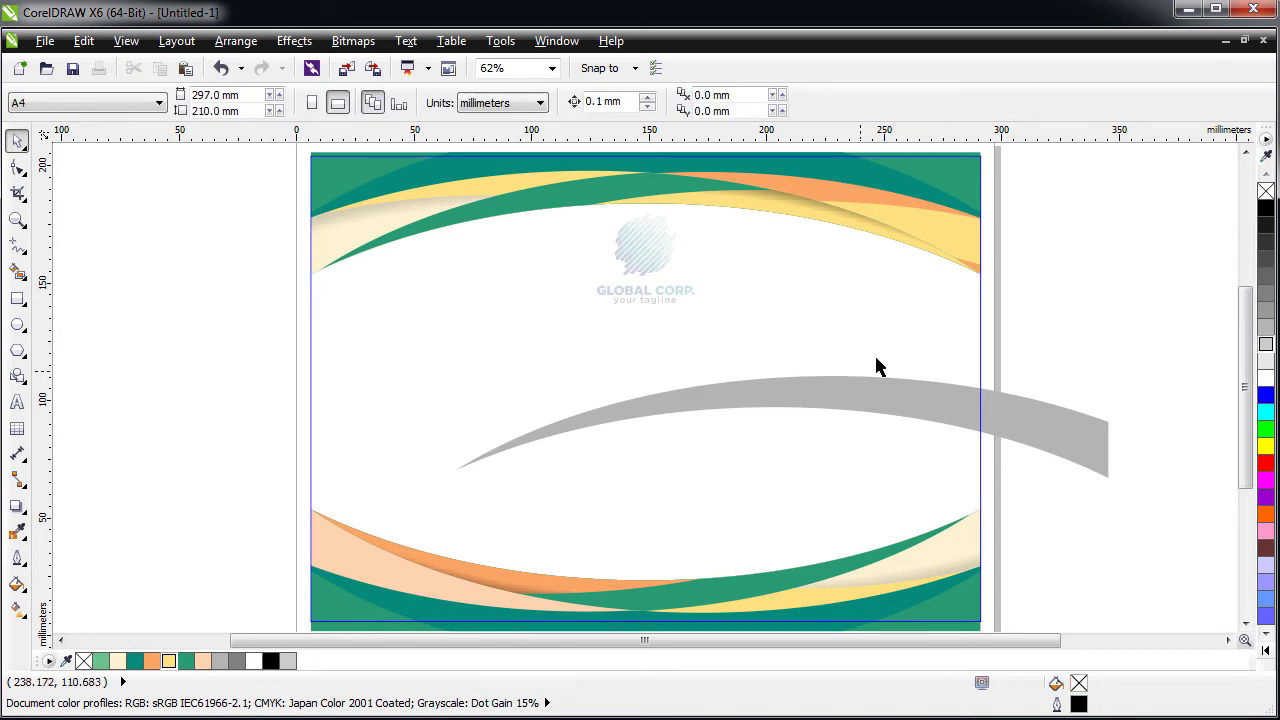
{"action": "left_click", "coordinate": [971, 247]}
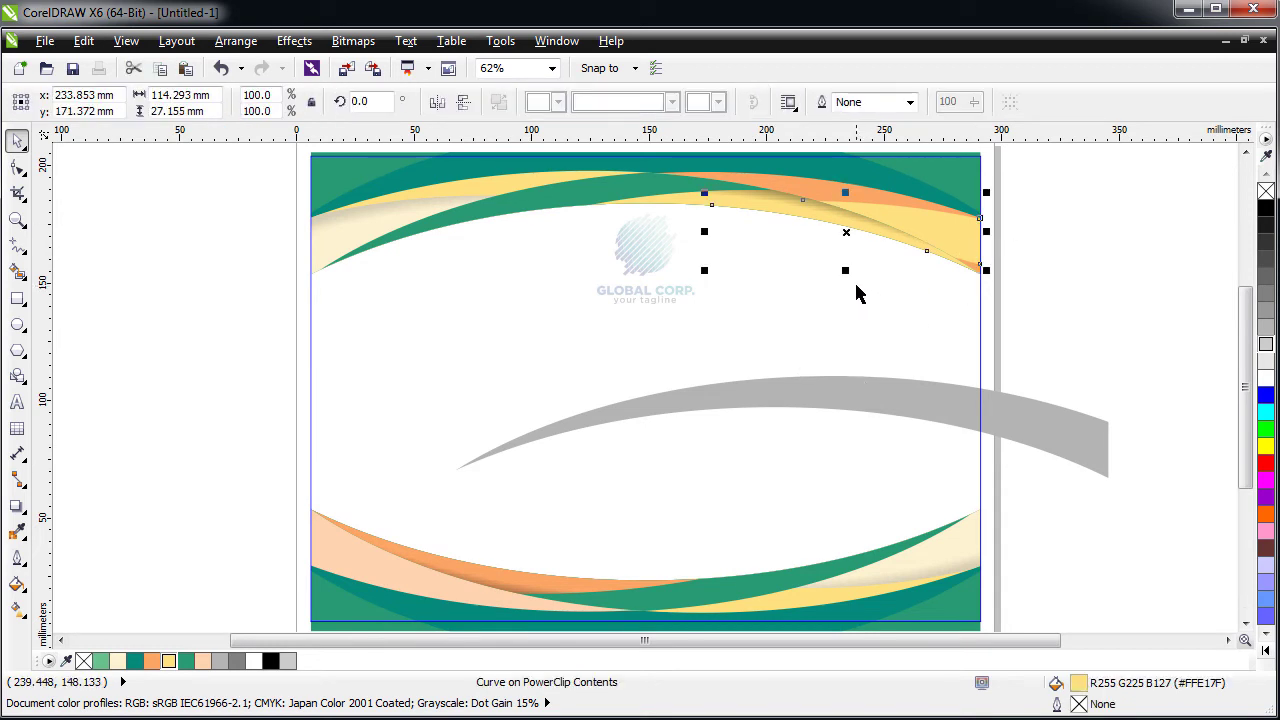
{"action": "left_click_drag", "start_coordinate": [847, 272], "coordinate": [865, 289]}
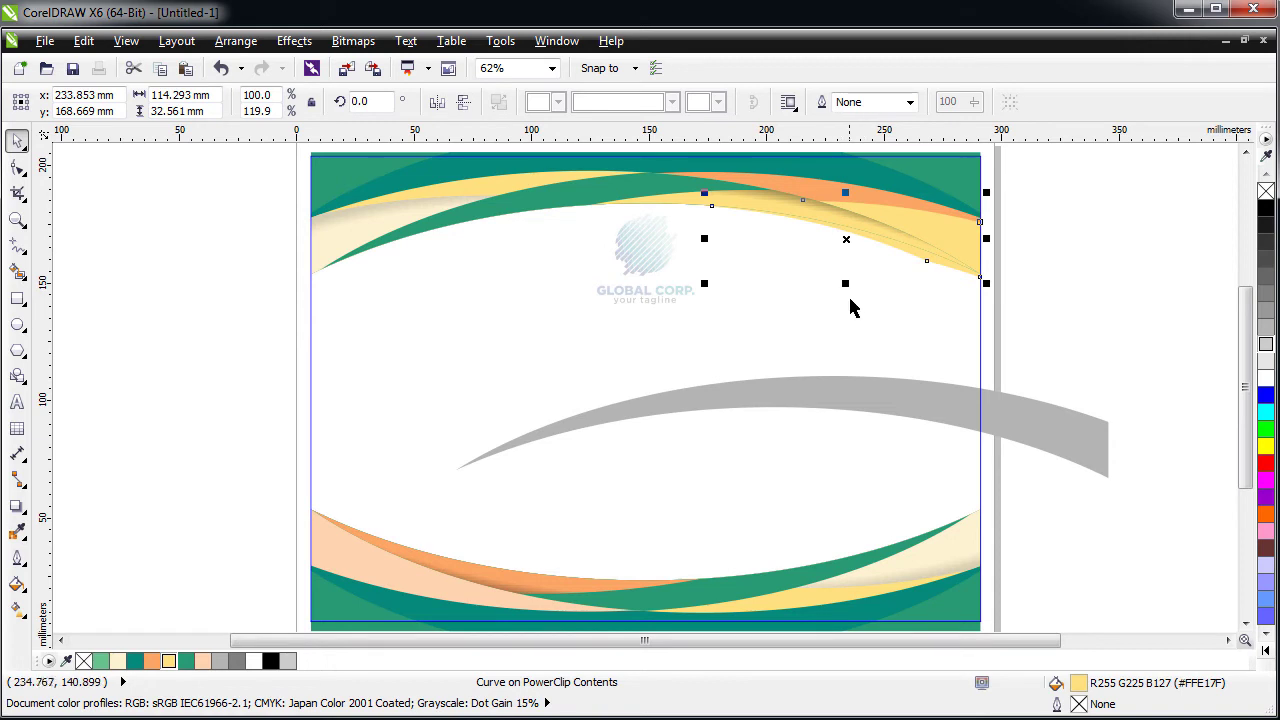
{"action": "key", "text": "ctrl+z"}
{"action": "key", "text": "ctrl+z"}
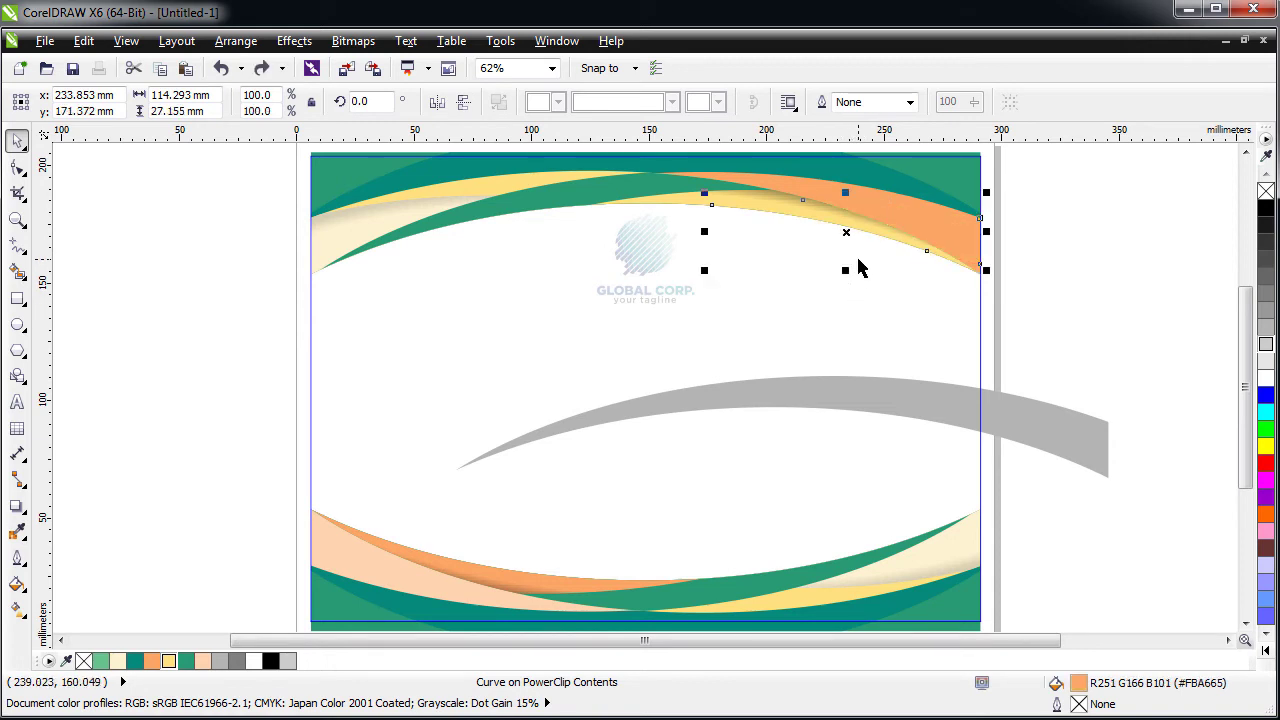
{"action": "key", "text": "ctrl+z"}
{"action": "key", "text": "ctrl+z"}
{"action": "key", "text": "ctrl+z"}
{"action": "key", "text": "ctrl+z"}
{"action": "key", "text": "ctrl+z"}
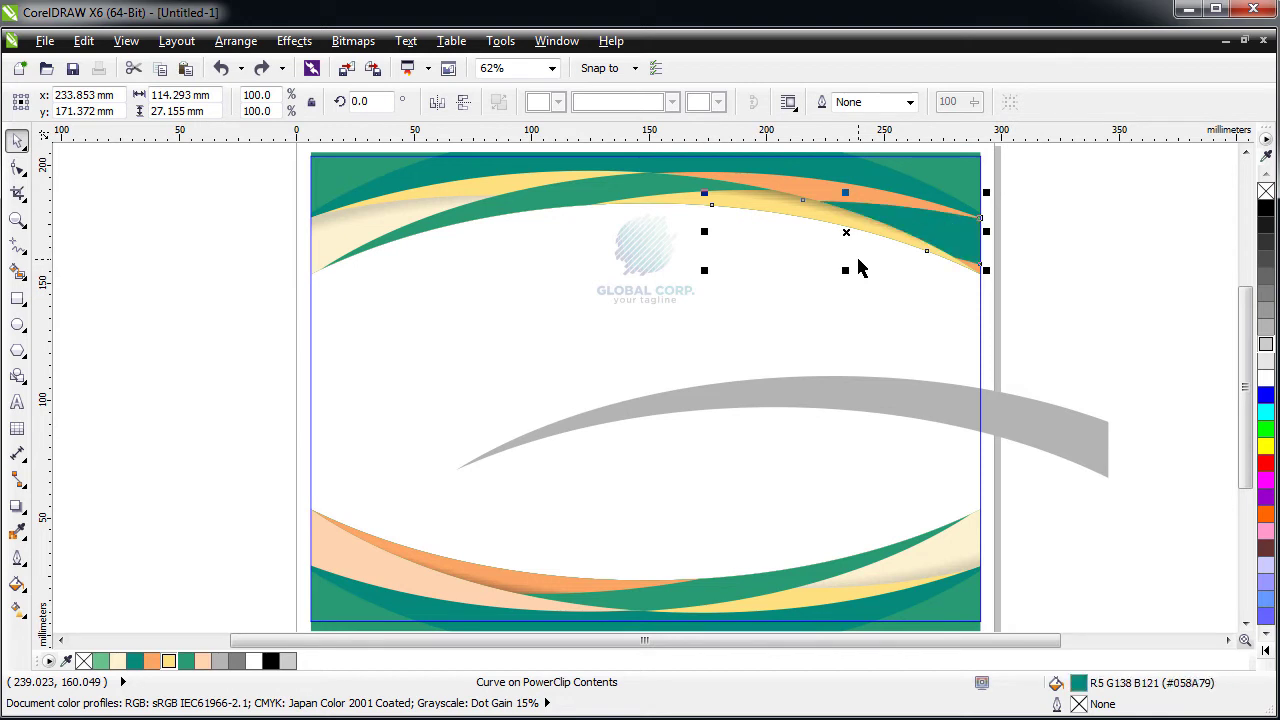
{"action": "key", "text": "ctrl+z"}
{"action": "key", "text": "ctrl+z"}
{"action": "key", "text": "ctrl+z"}
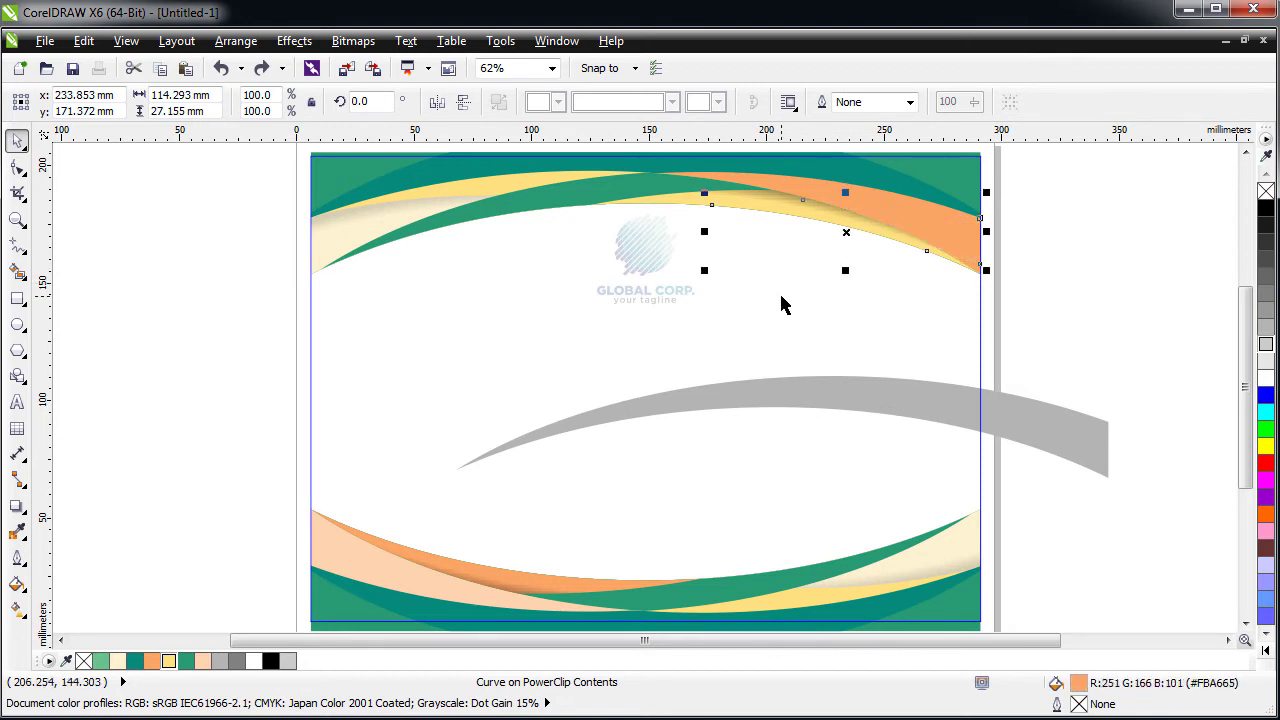
{"action": "key", "text": "ctrl+z"}
{"action": "key", "text": "ctrl+z"}
{"action": "key", "text": "ctrl+z"}
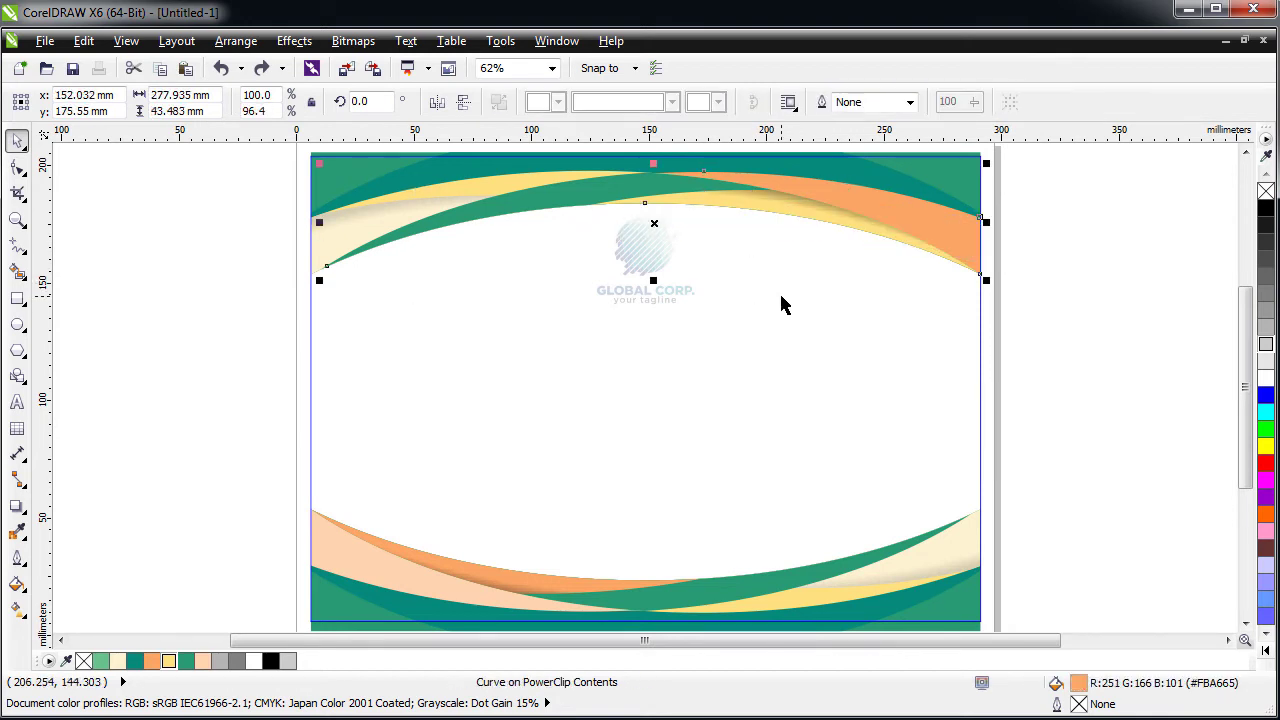
- Exit the PowerClip contents and clear the selection
{"action": "left_click", "coordinate": [266, 414], "text": "ctrl"}
{"action": "left_click", "coordinate": [266, 414]}
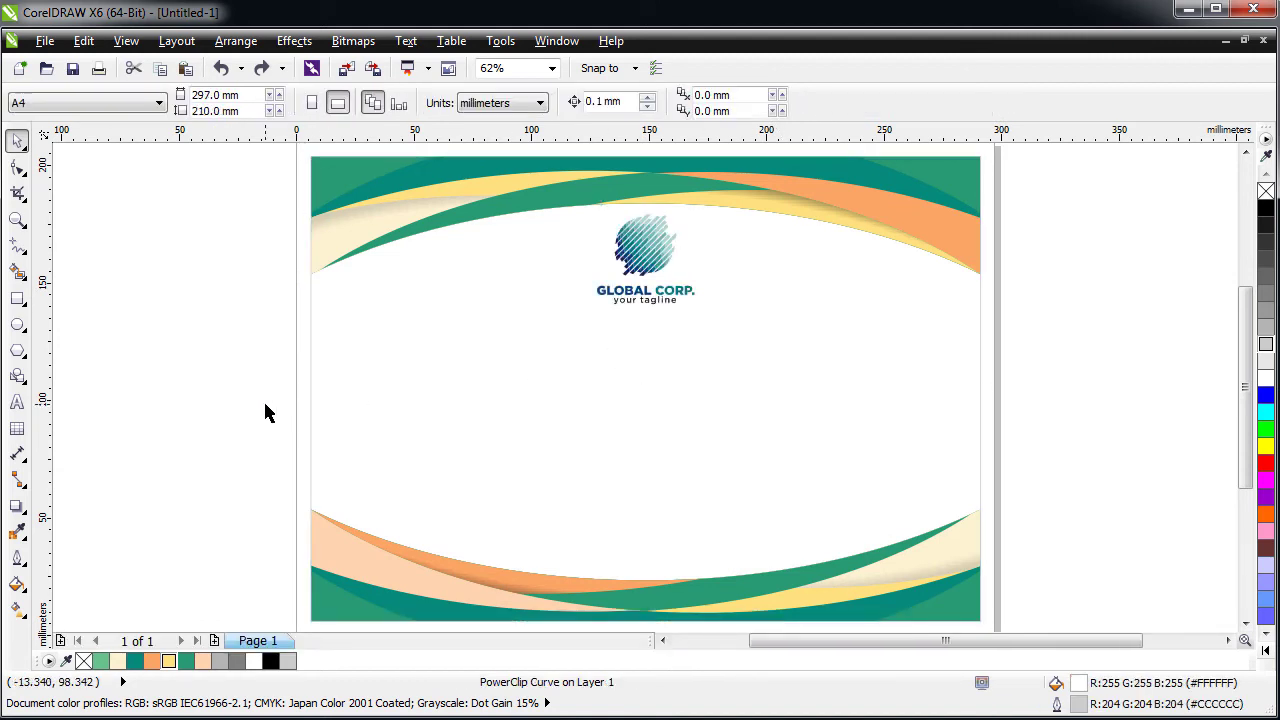
{"action": "left_click", "coordinate": [658, 256]}
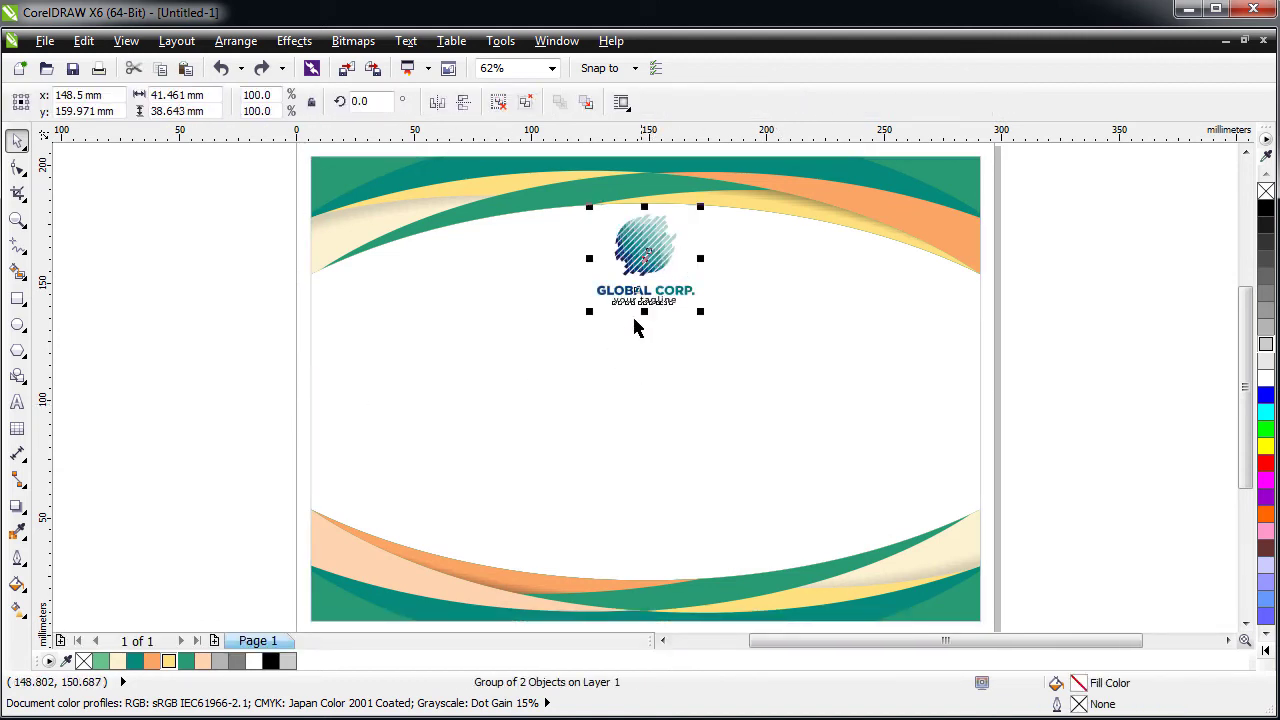
{"action": "left_click", "coordinate": [500, 351]}
{"action": "left_click", "coordinate": [167, 383]}
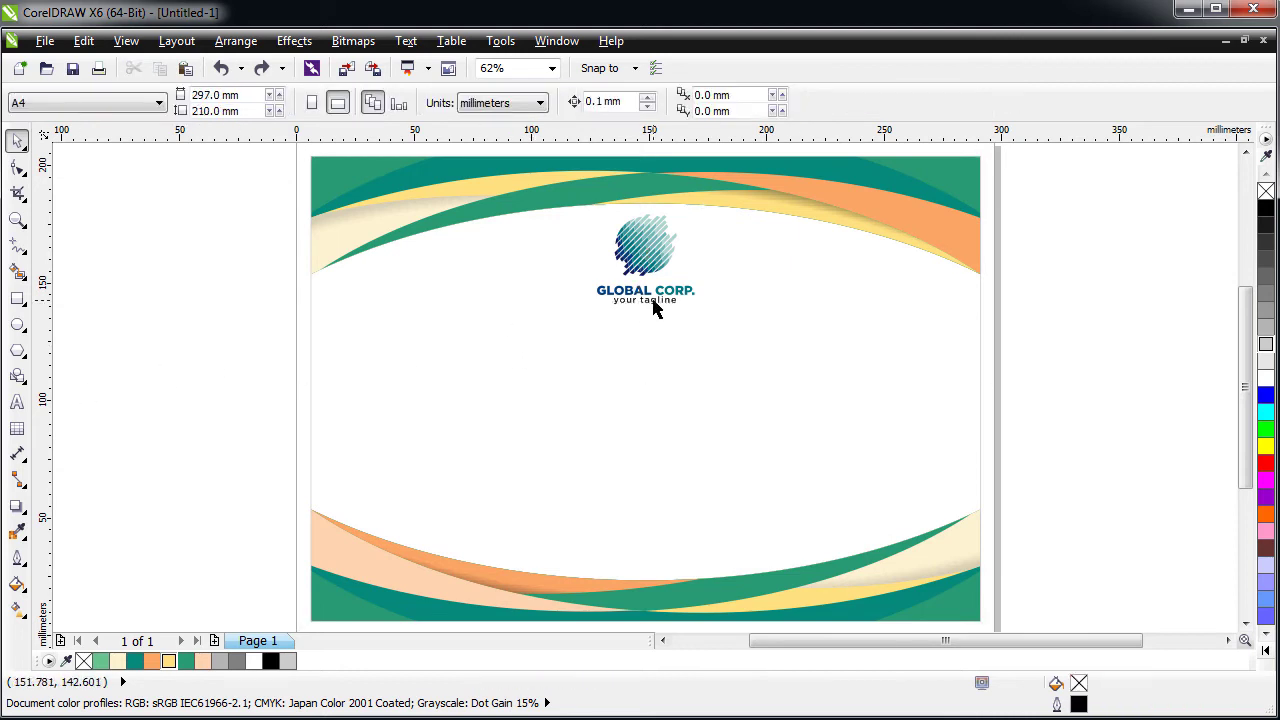
{"action": "scroll", "coordinate": [652, 307], "scroll_direction": "up", "scroll_amount": 2}
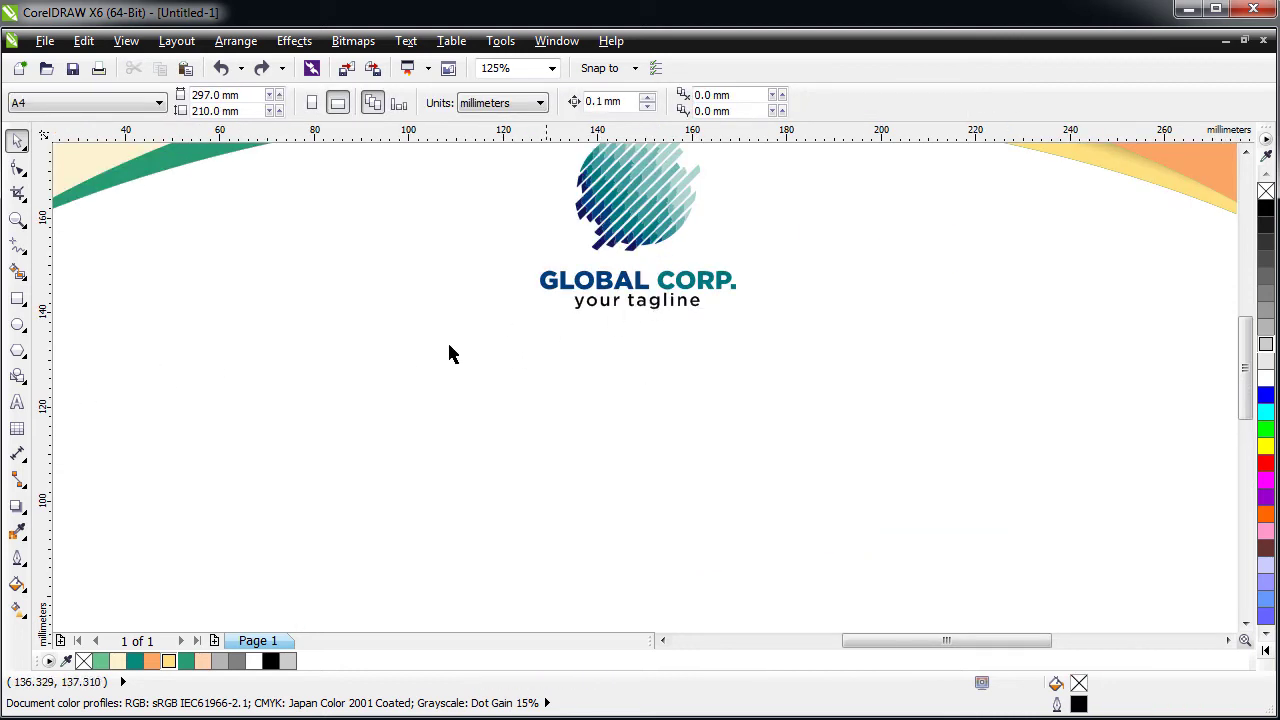
- Type the title 'Sertifikat' below the GLOBAL CORP. logo
{"action": "left_click", "coordinate": [17, 403]}
{"action": "left_click", "coordinate": [584, 420]}
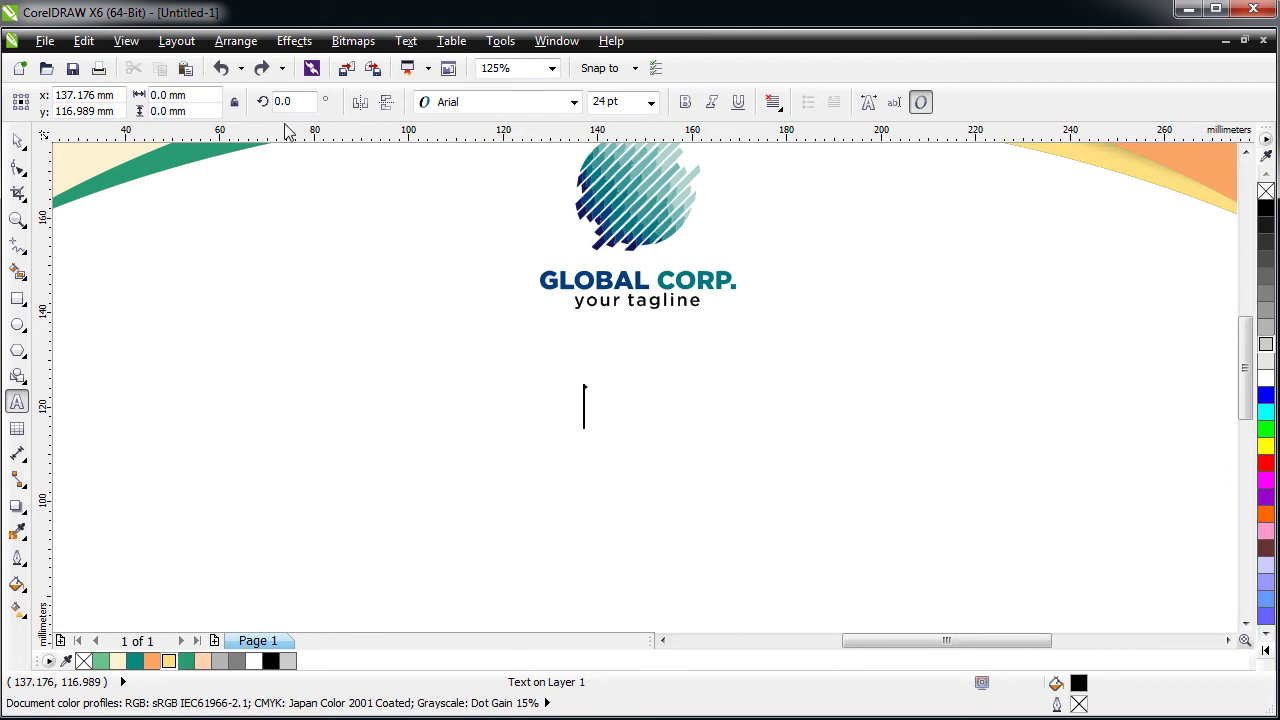
{"action": "type", "text": "Sertifikat"}
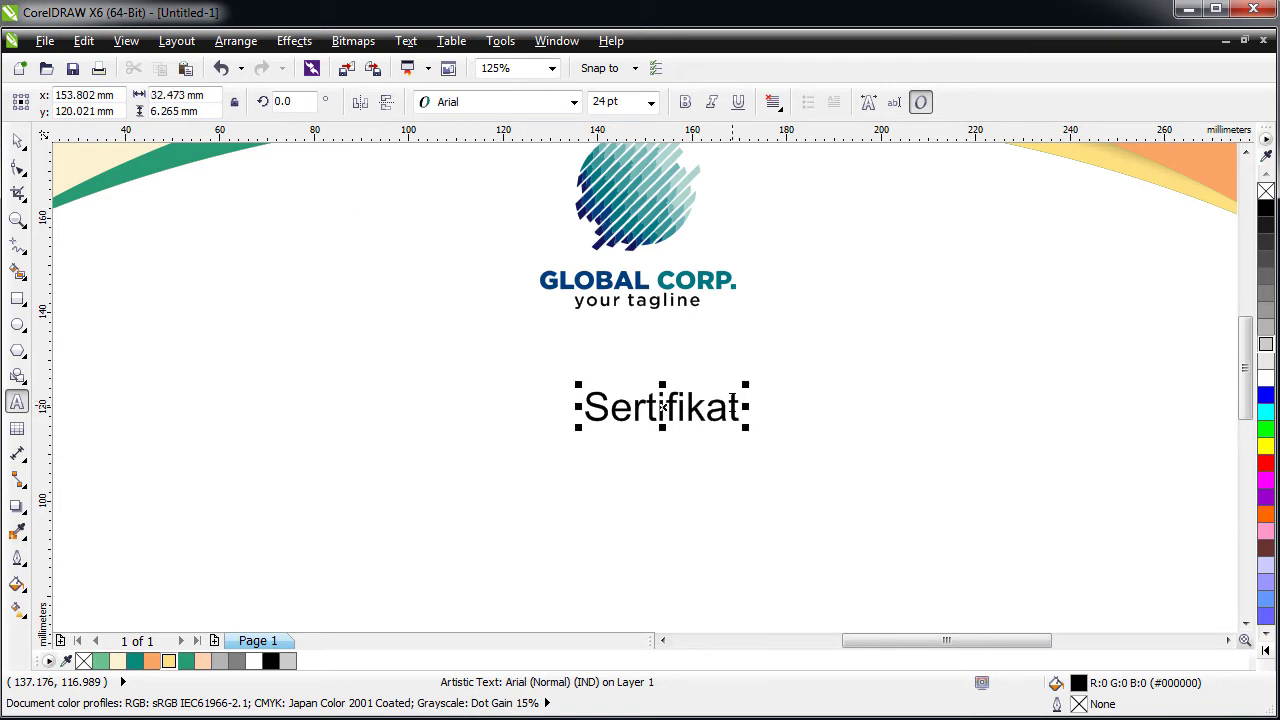
{"action": "key", "text": "BackSpace"}
{"action": "type", "text": "T"}
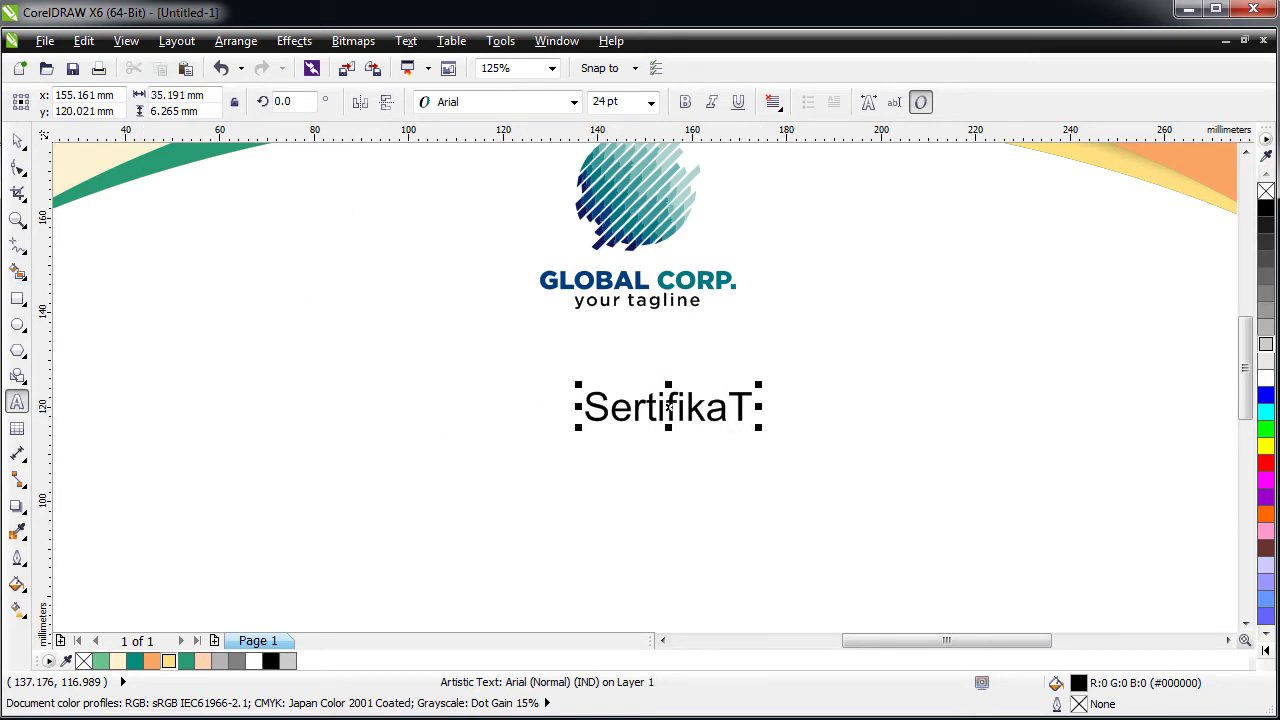
{"action": "key", "text": "ctrl+space"}
- Set the title in Trajan Pro at about 51.5 pt, centre it beneath the logo, and colour it teal
{"action": "left_click", "coordinate": [480, 102]}
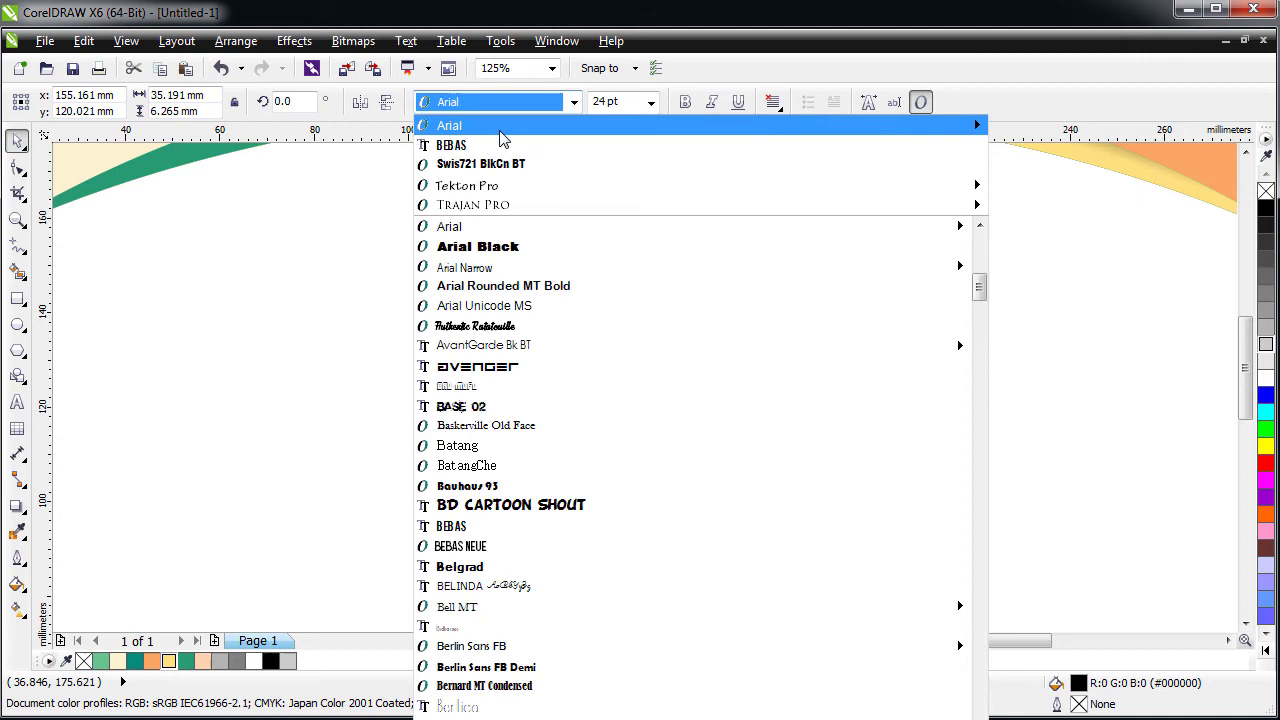
{"action": "left_click", "coordinate": [500, 205]}
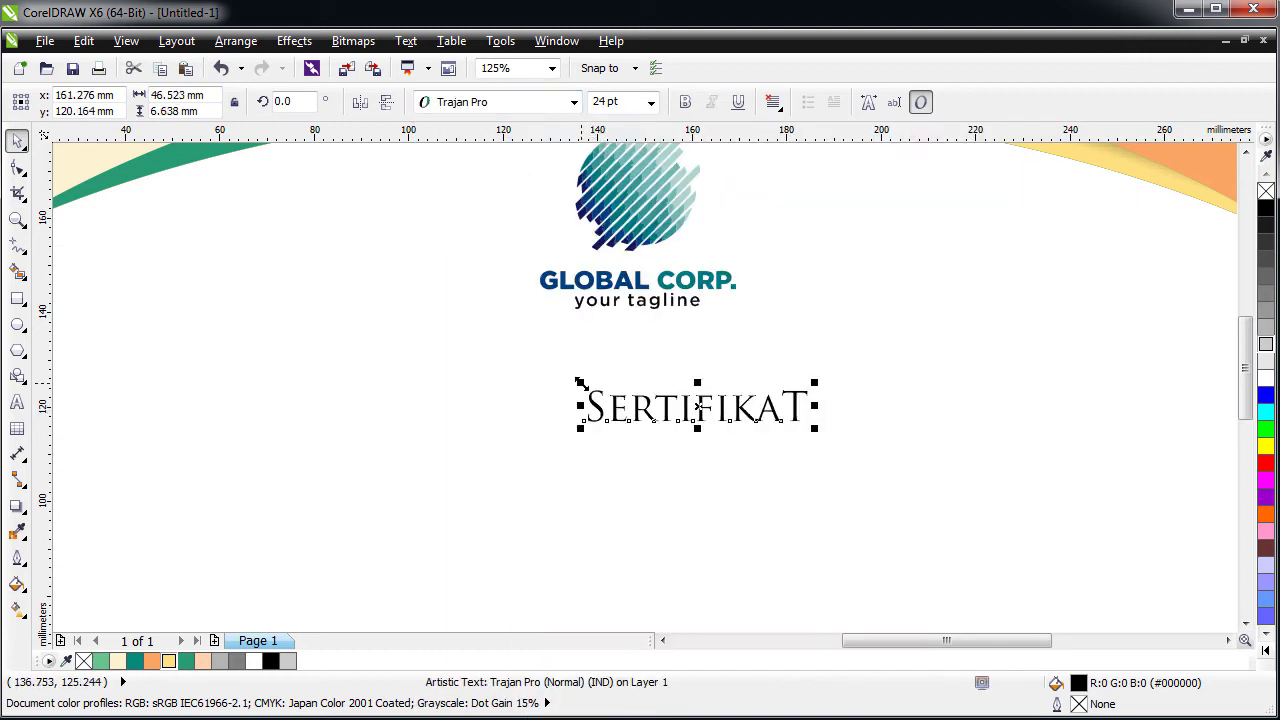
{"action": "left_click_drag", "start_coordinate": [579, 382], "coordinate": [455, 347]}
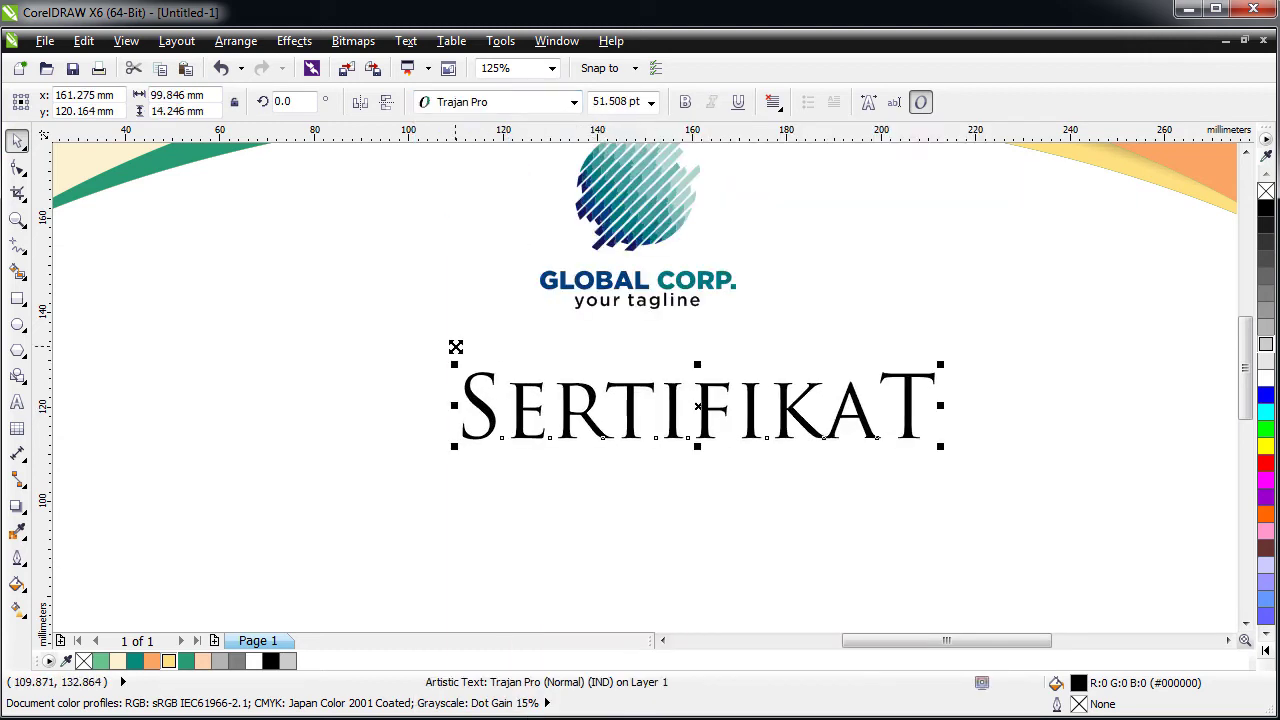
{"action": "key", "text": "p"}
{"action": "left_click_drag", "start_coordinate": [613, 485], "coordinate": [606, 355]}
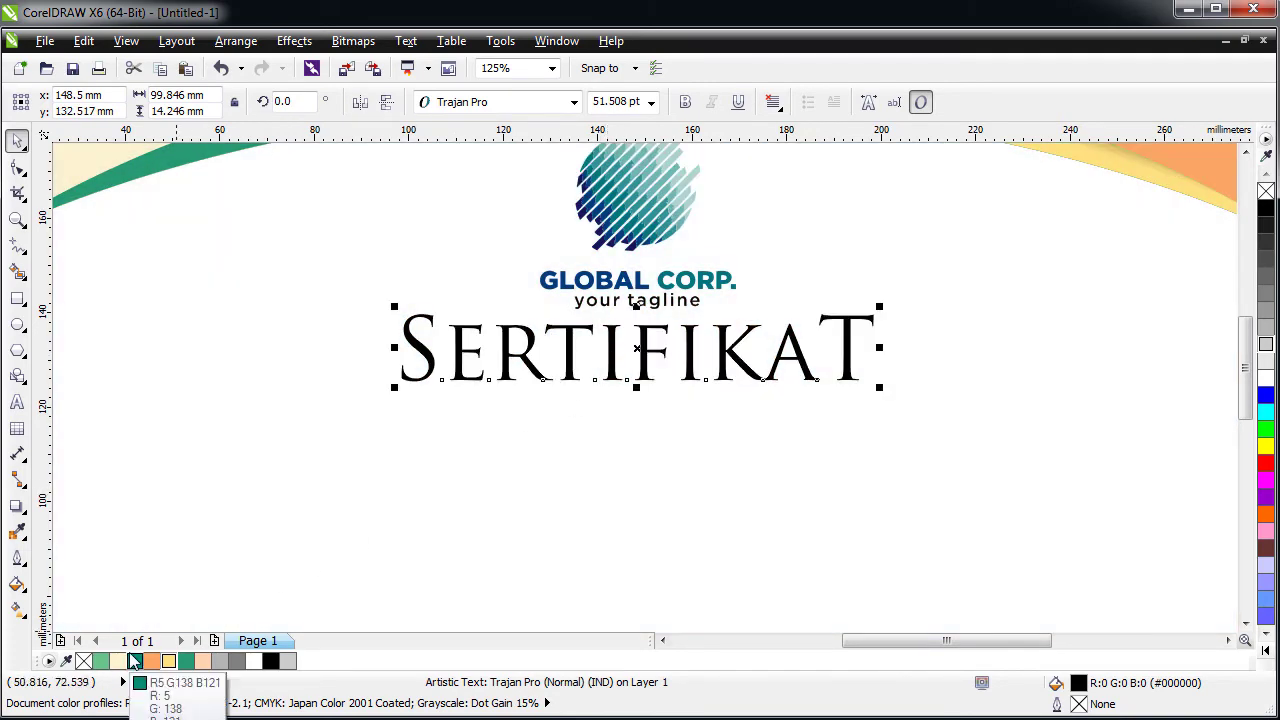
{"action": "left_click", "coordinate": [135, 660]}
{"action": "left_click", "coordinate": [297, 423]}
{"action": "key", "text": "F4"}
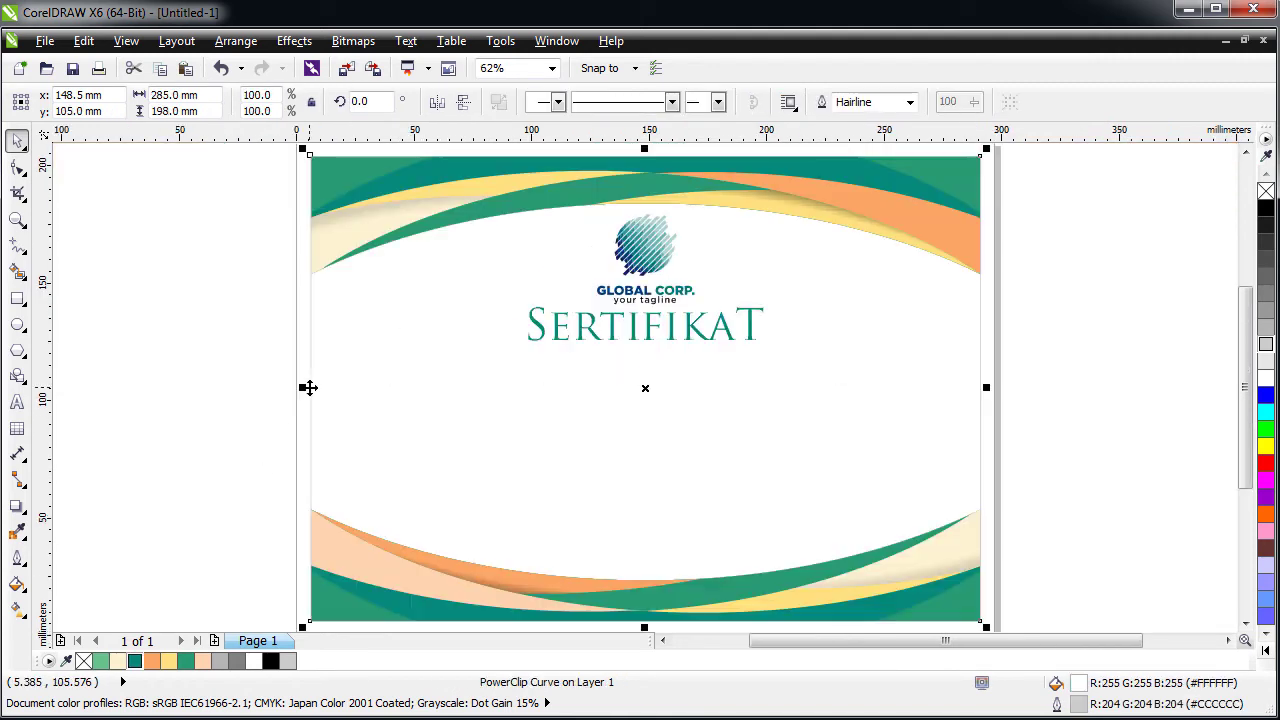
{"action": "key", "text": "Escape"}
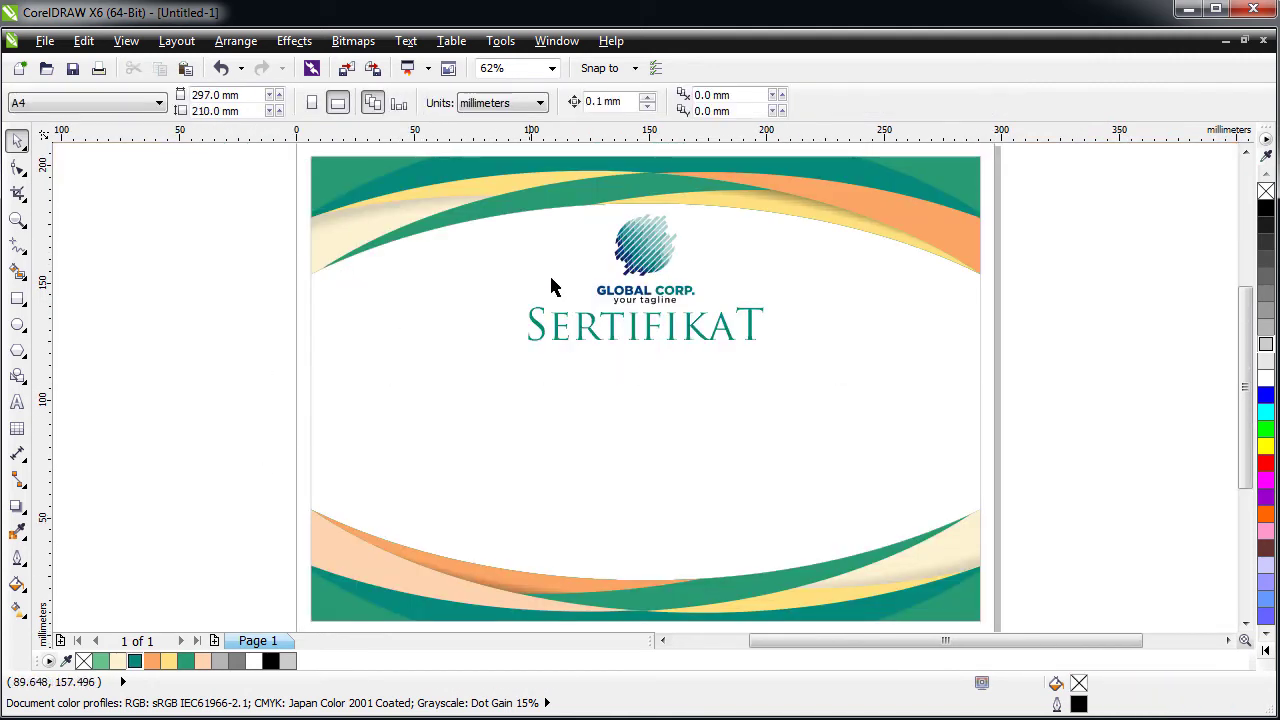
- Type 12 pt text 'Diberikan kepada :' and 'Sebagai PESERTA' with blank lines between them
{"action": "scroll", "coordinate": [643, 330], "scroll_direction": "up", "scroll_amount": 2}
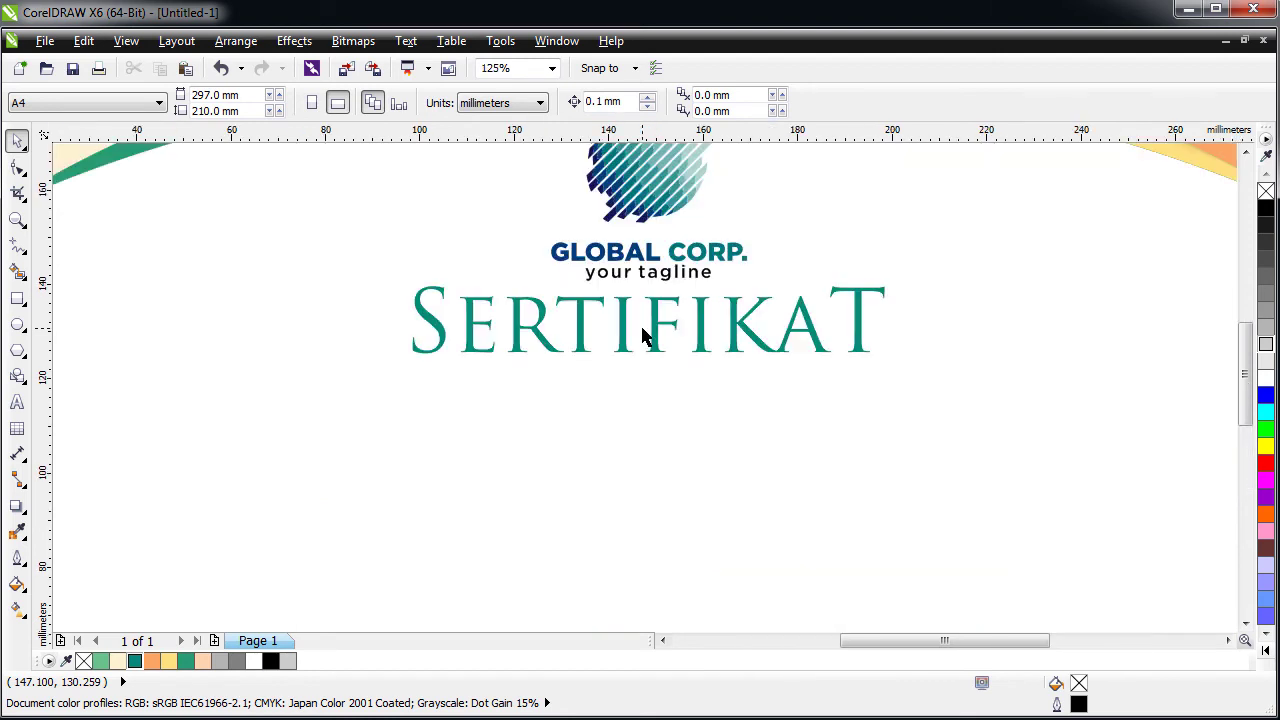
{"action": "left_click", "coordinate": [17, 402]}
{"action": "left_click", "coordinate": [533, 438]}
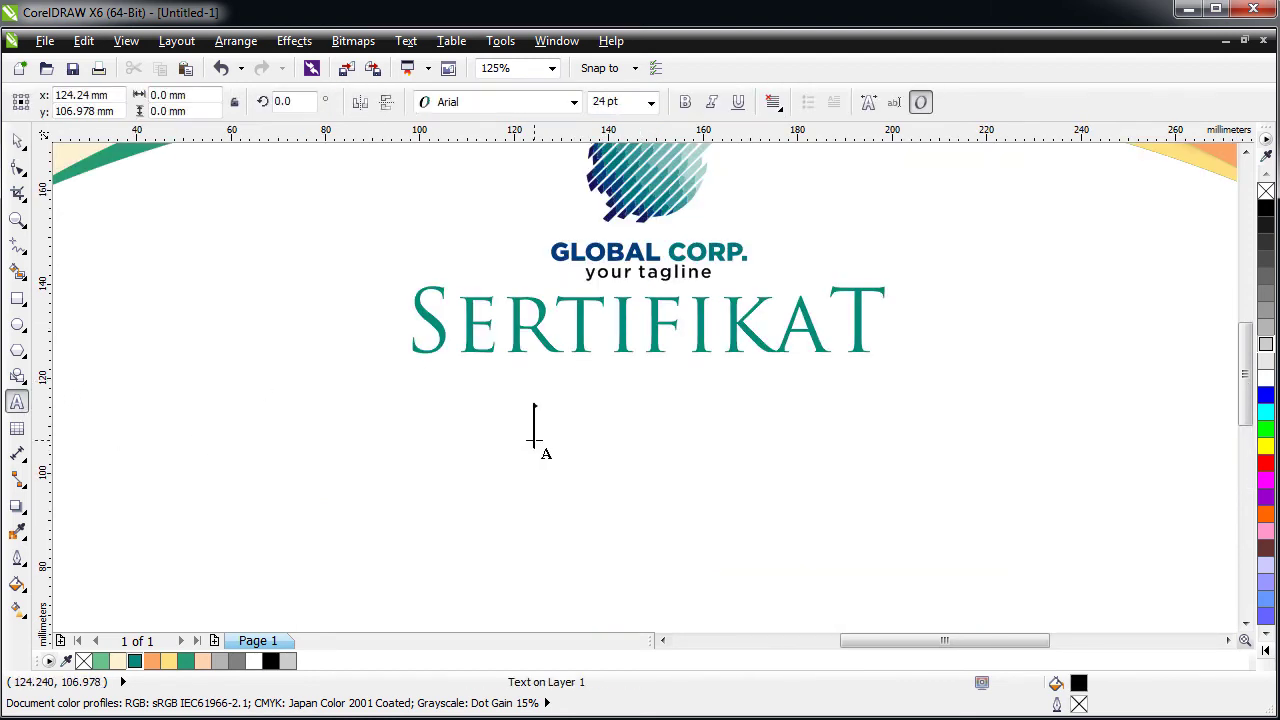
{"action": "left_click", "coordinate": [651, 101]}
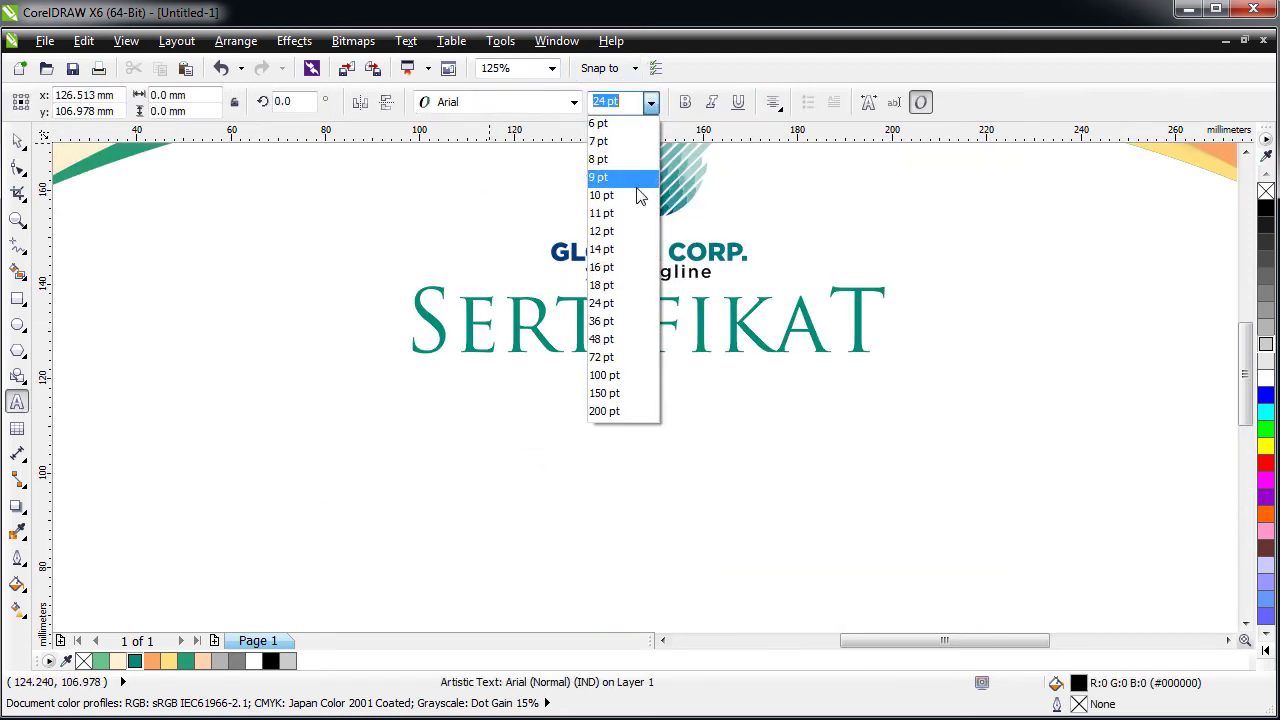
{"action": "left_click", "coordinate": [624, 233]}
{"action": "type", "text": "D"}
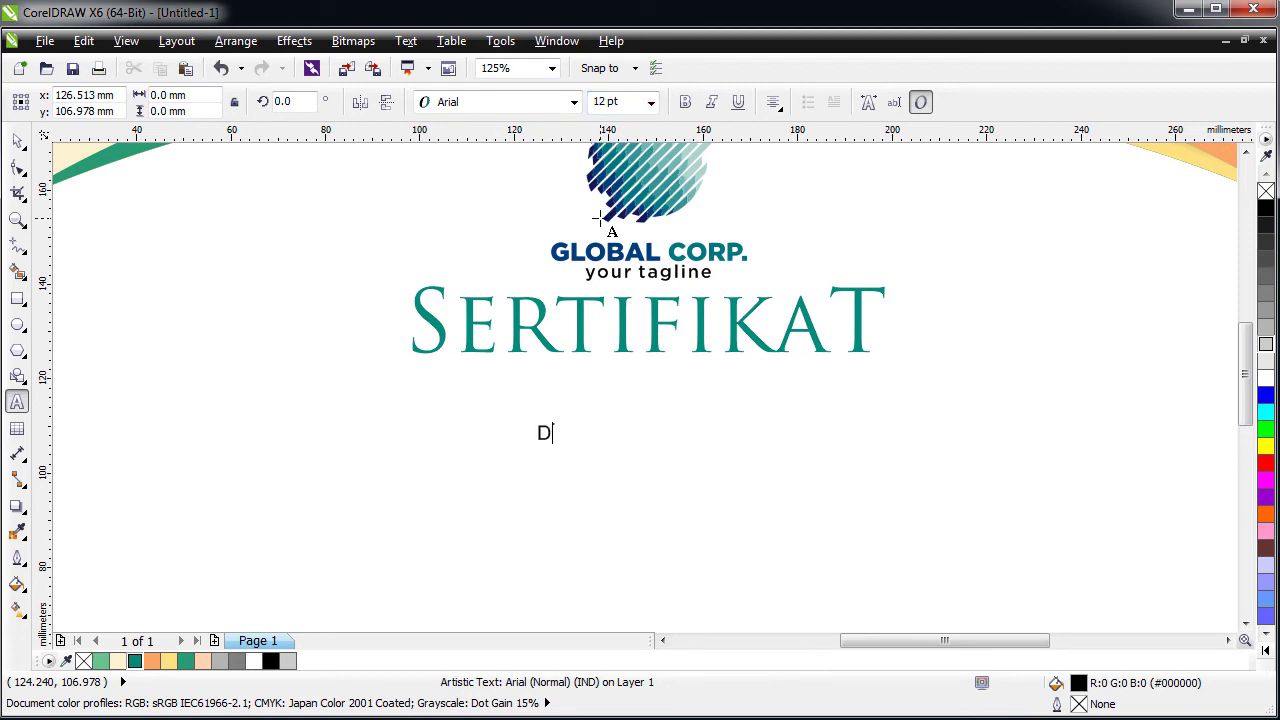
{"action": "type", "text": "iberikan kepad"}
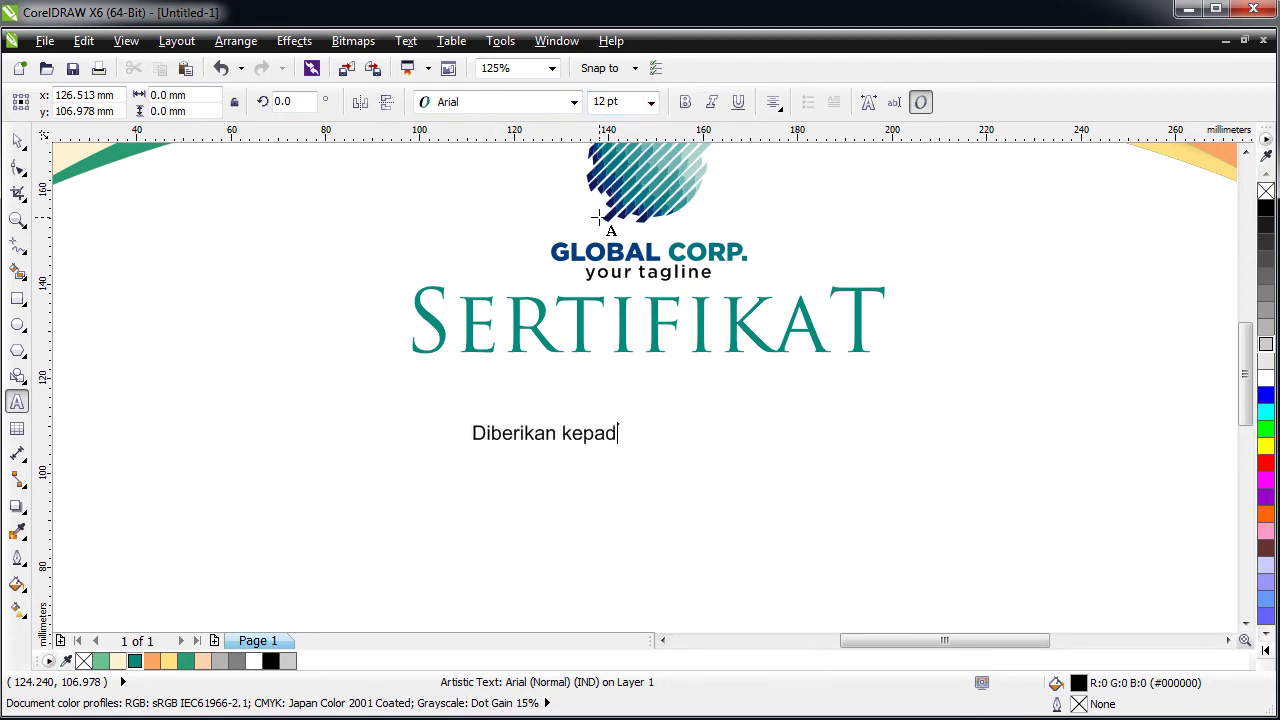
{"action": "type", "text": "a :  "}
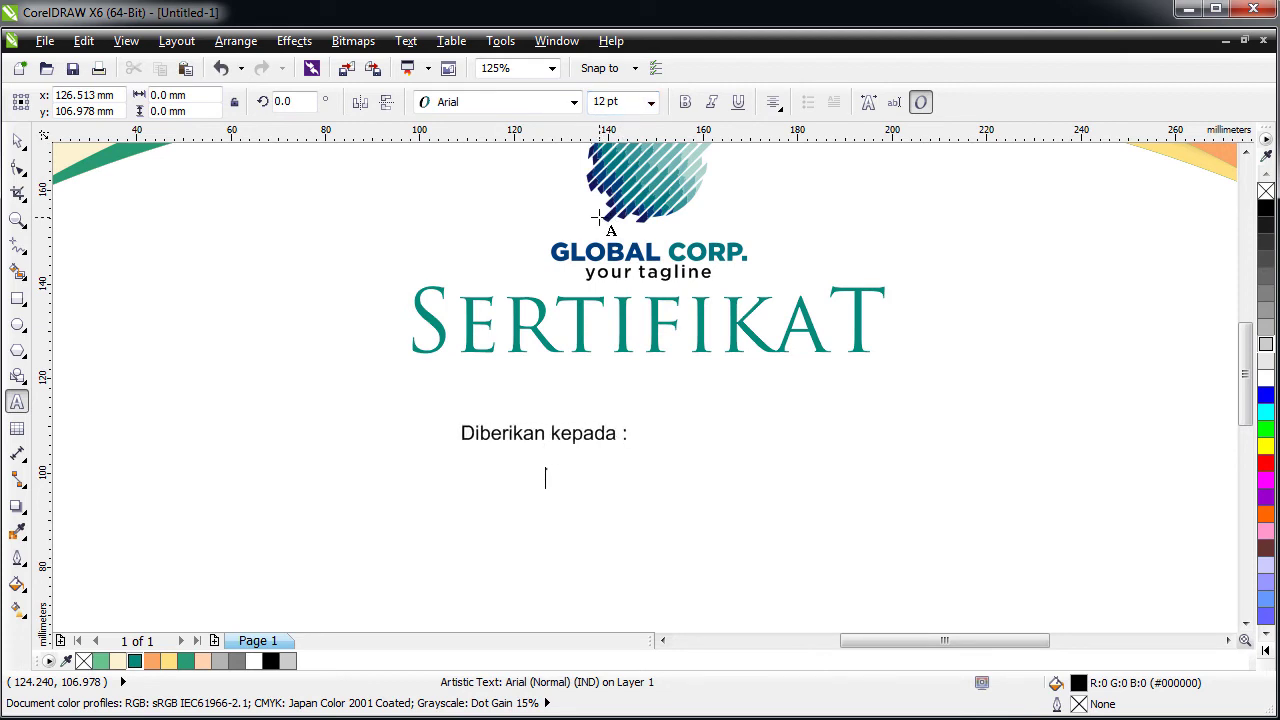
{"action": "type", "text": "Sebagai PESERTA"}
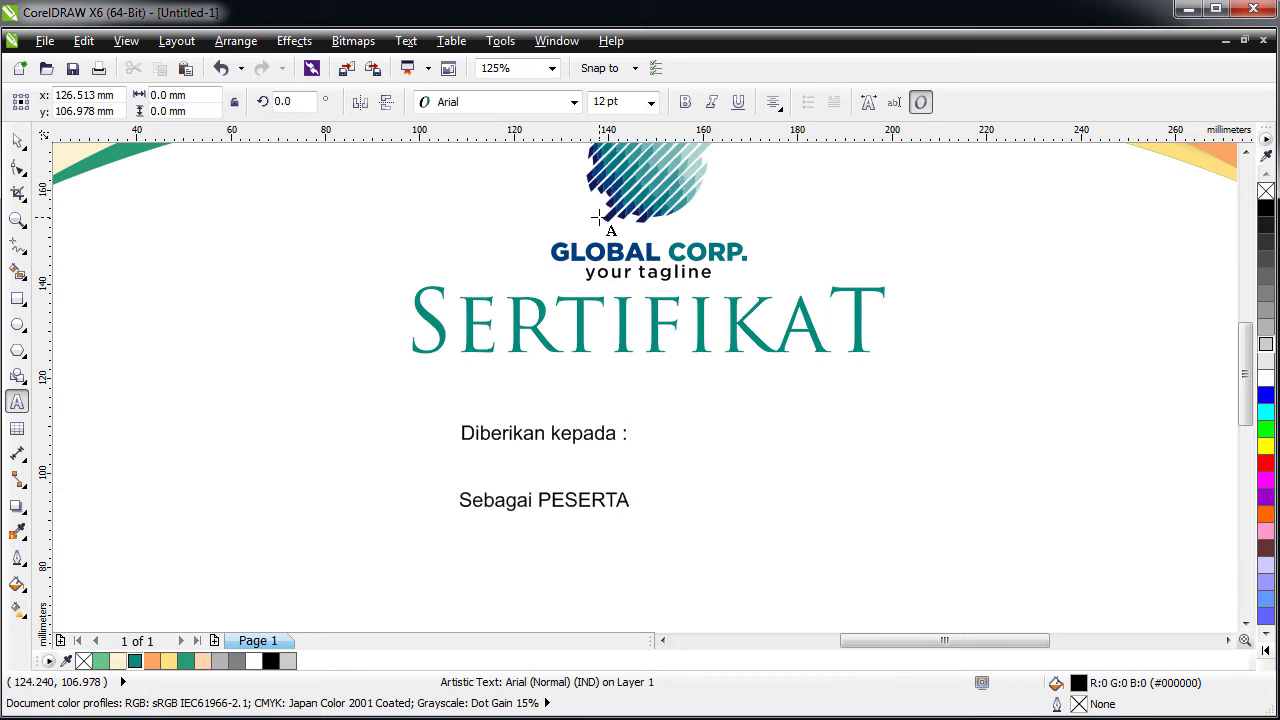
{"action": "key", "text": "Return"}
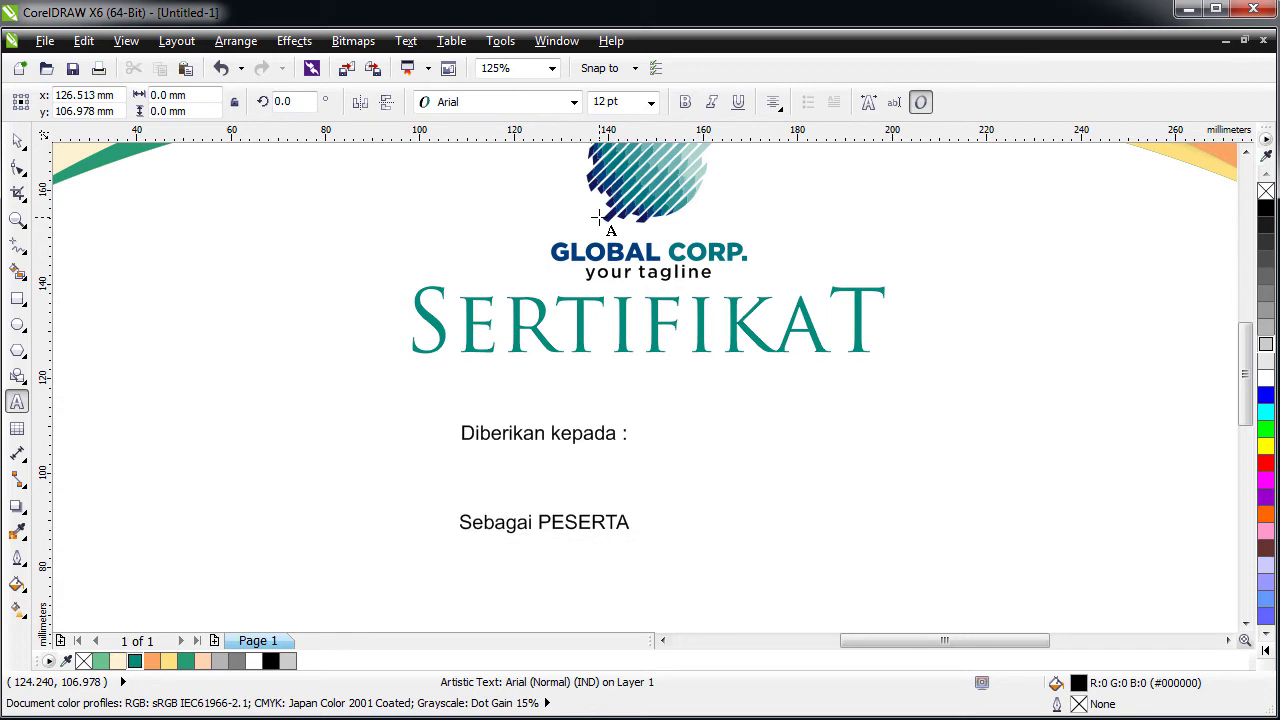
{"action": "key", "text": "Escape"}
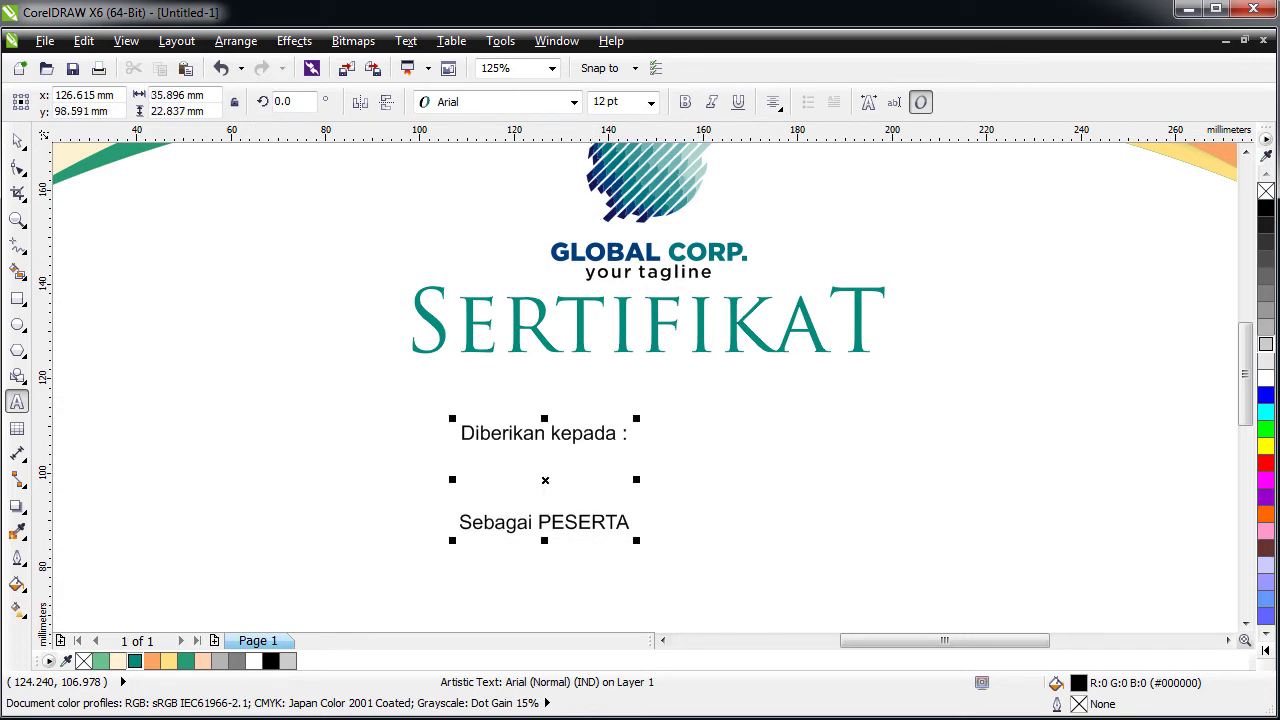
{"action": "key", "text": "Return"}
- Centre the text block under SERTIFIKAT and move it up closer to the title
{"action": "left_click", "coordinate": [17, 140]}
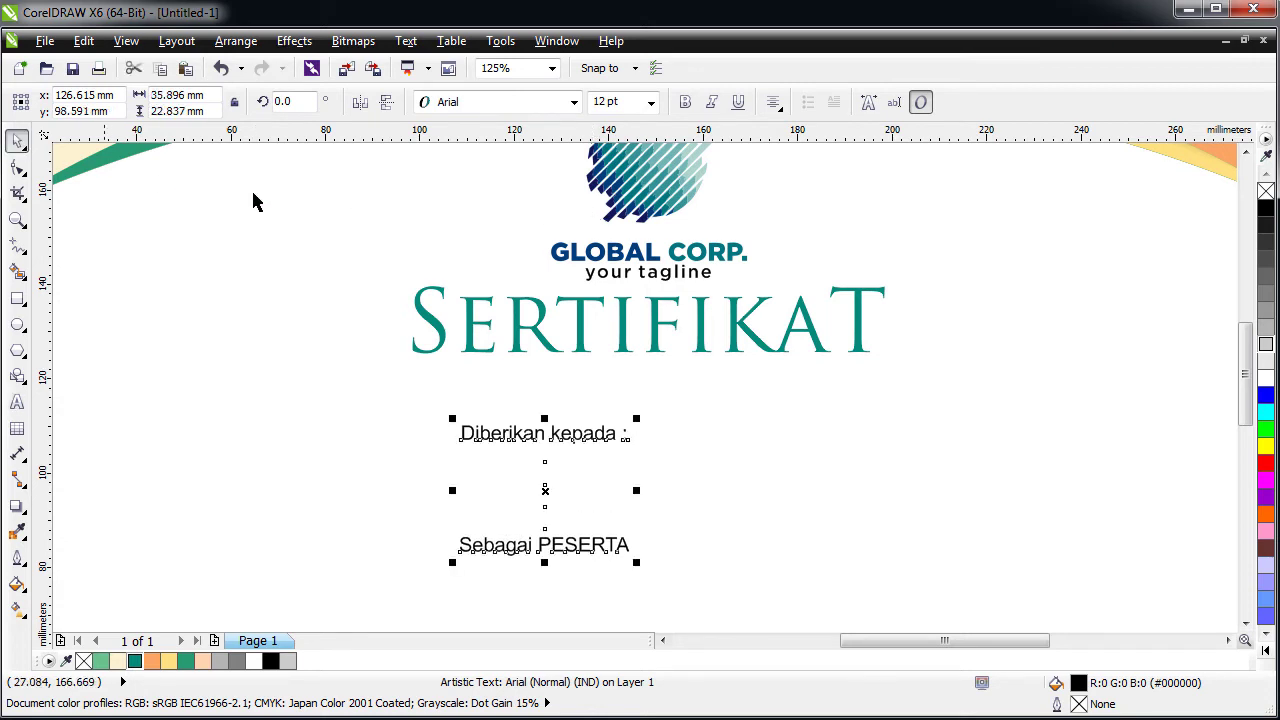
{"action": "left_click", "coordinate": [479, 306], "text": "shift"}
{"action": "key", "text": "c"}
{"action": "left_click", "coordinate": [600, 410]}
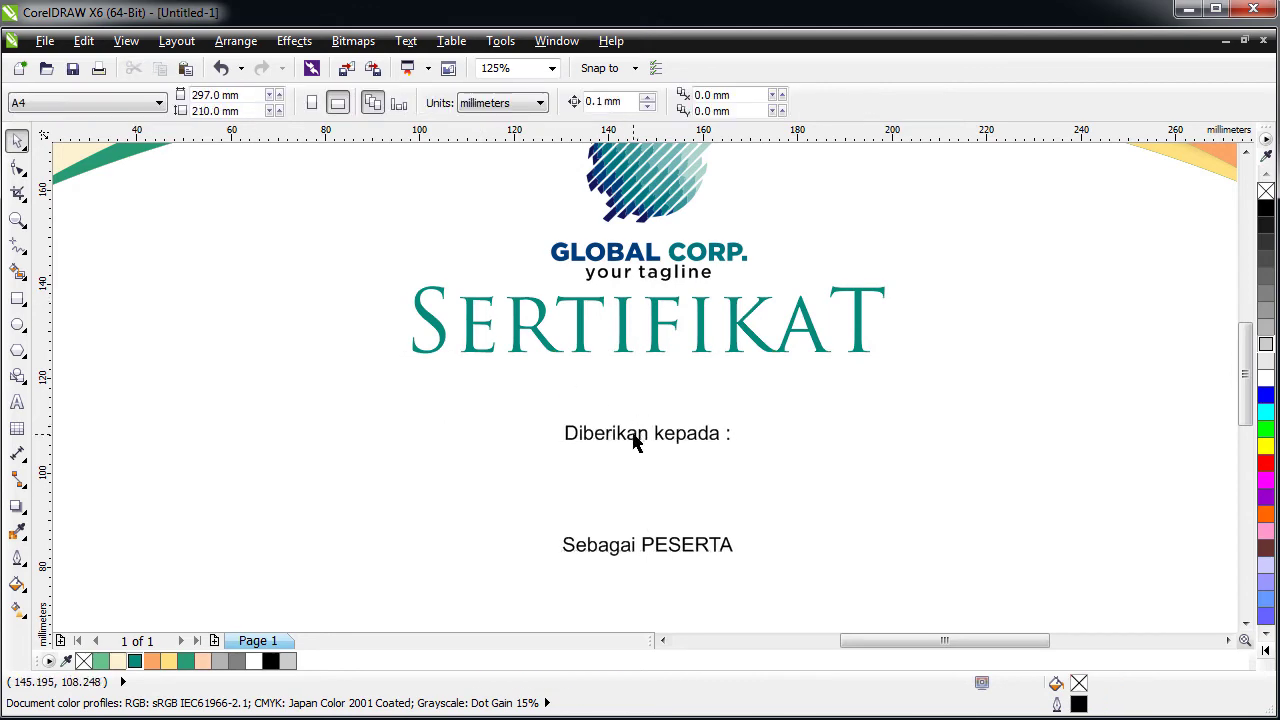
{"action": "left_click_drag", "start_coordinate": [633, 435], "coordinate": [645, 400]}
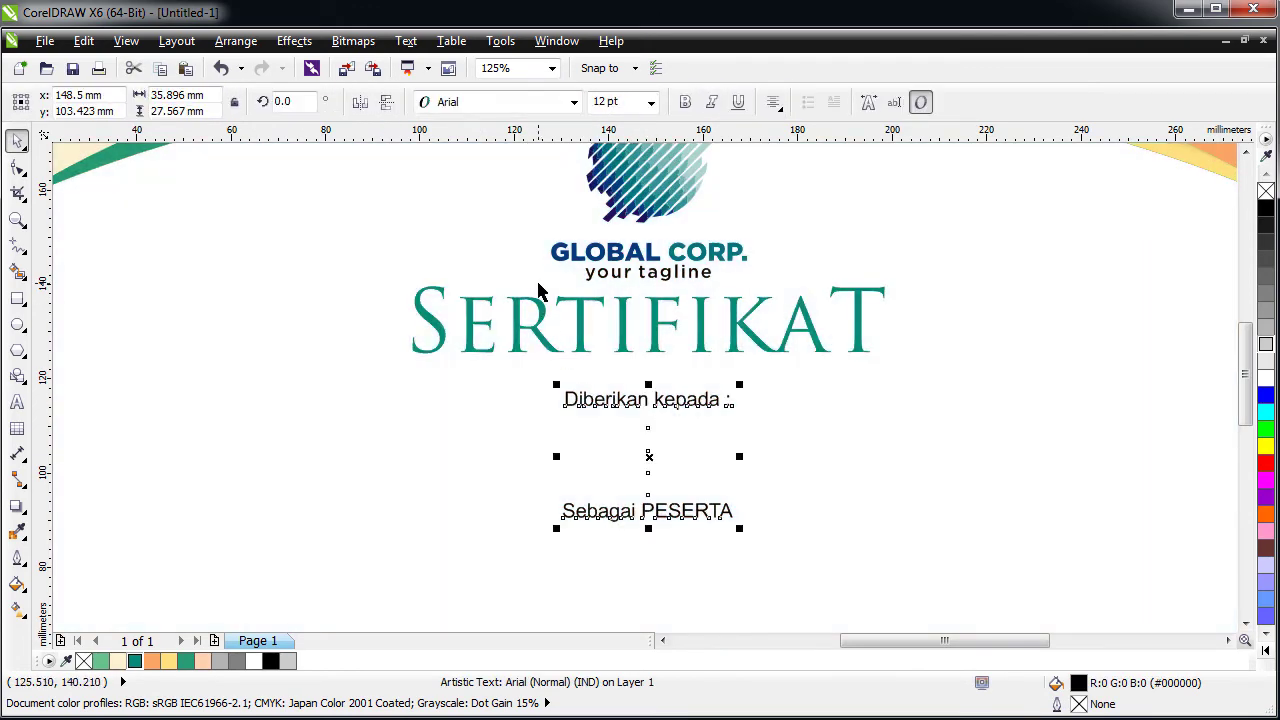
{"action": "key", "text": "Escape"}
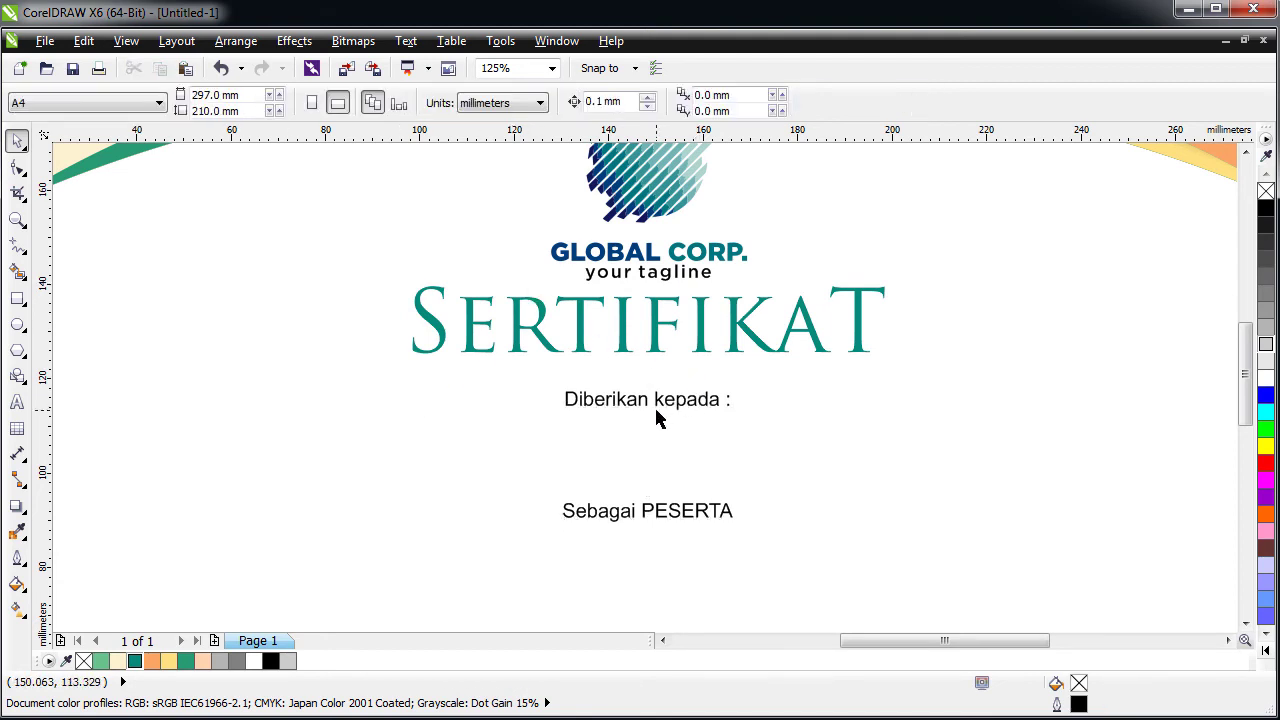
- Type the recipient's full name and set it in the Bebas font
{"action": "left_click", "coordinate": [17, 401]}
{"action": "left_click", "coordinate": [360, 494]}
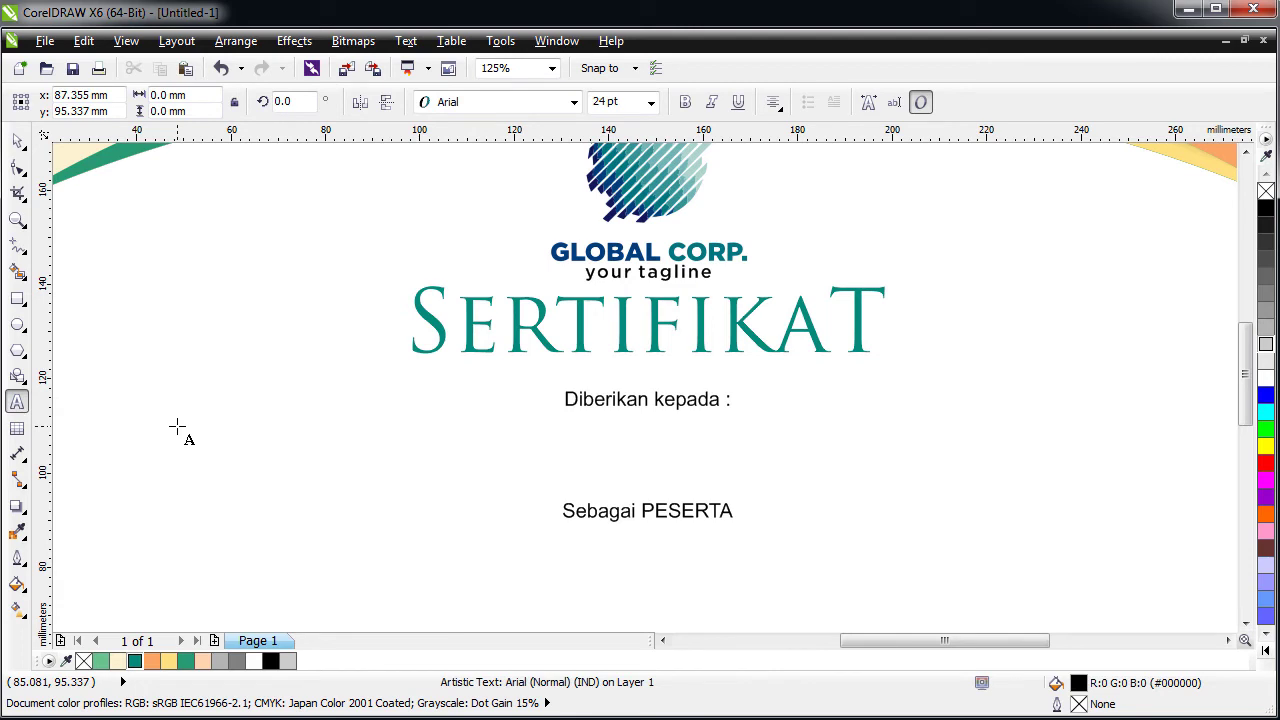
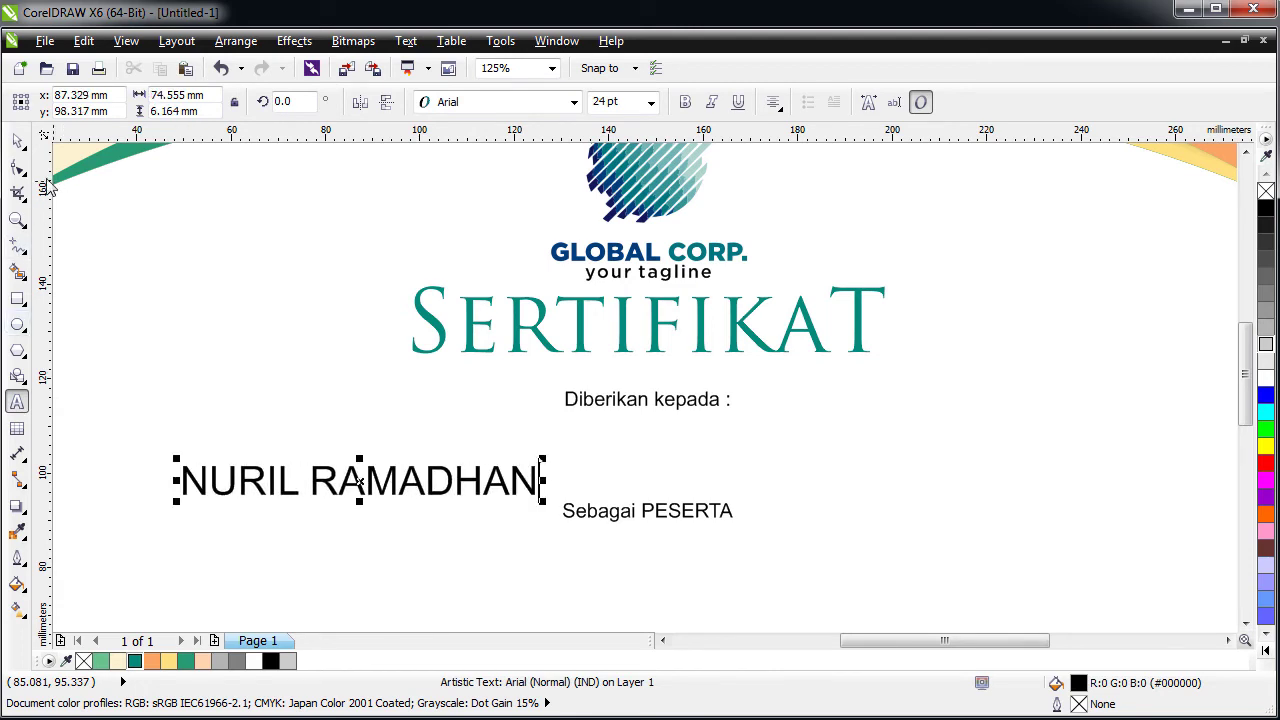
{"action": "left_click", "coordinate": [17, 141]}
{"action": "left_click", "coordinate": [491, 103]}
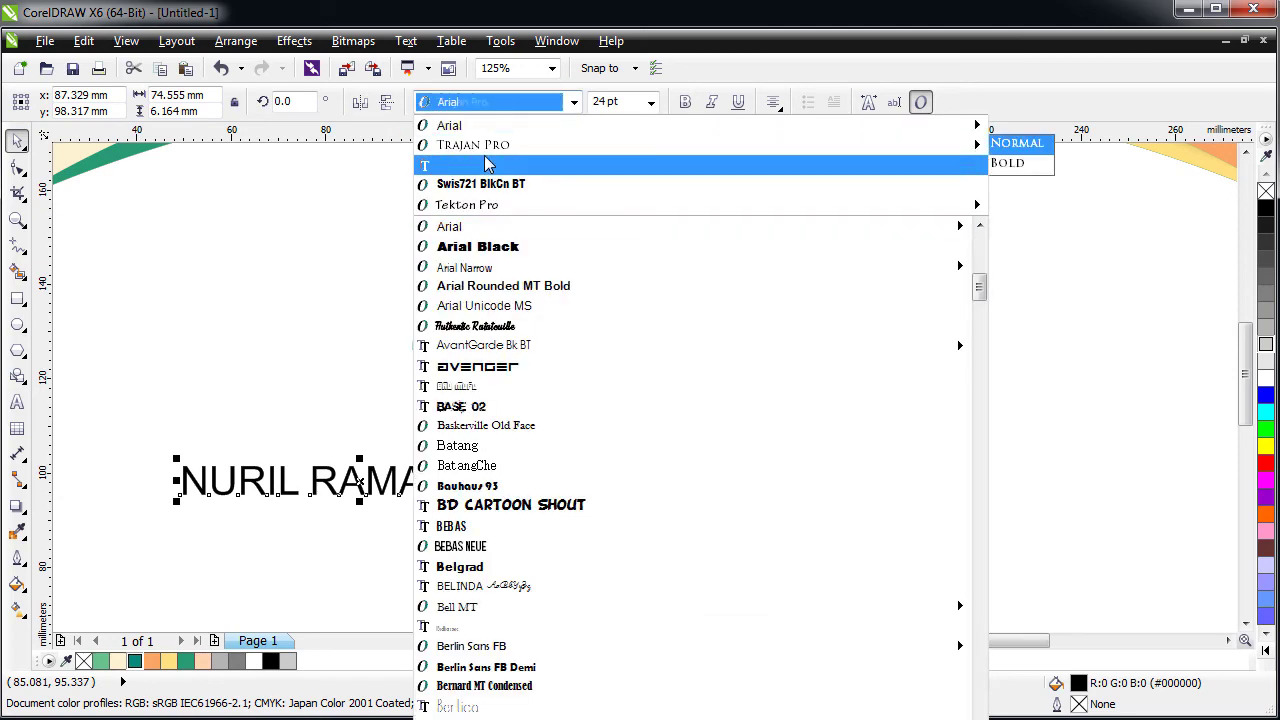
{"action": "left_click", "coordinate": [1020, 142]}
- Centre the name under 'Diberikan kepada :', move it up, and enlarge it to about 30 pt
{"action": "left_click", "coordinate": [577, 401], "text": "shift"}
{"action": "key", "text": "c"}
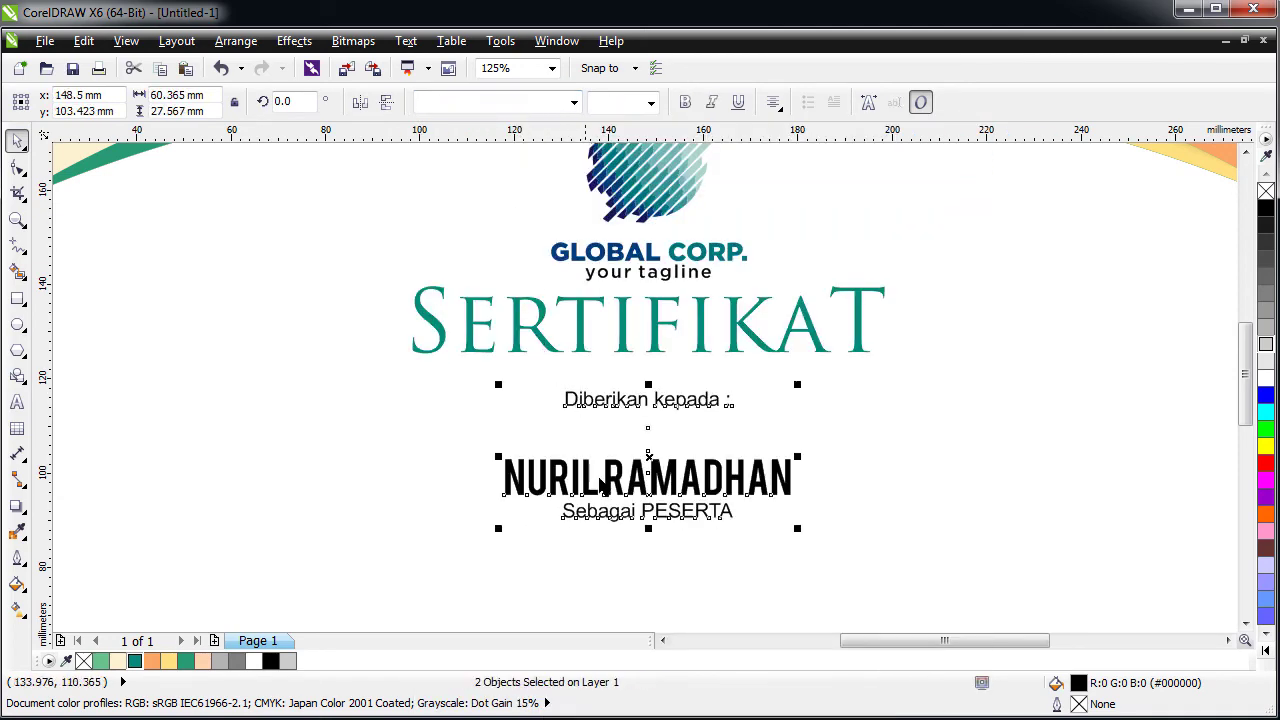
{"action": "key", "text": "Escape"}
{"action": "left_click_drag", "start_coordinate": [622, 482], "coordinate": [618, 449]}
{"action": "left_click_drag", "start_coordinate": [501, 472], "coordinate": [468, 472]}
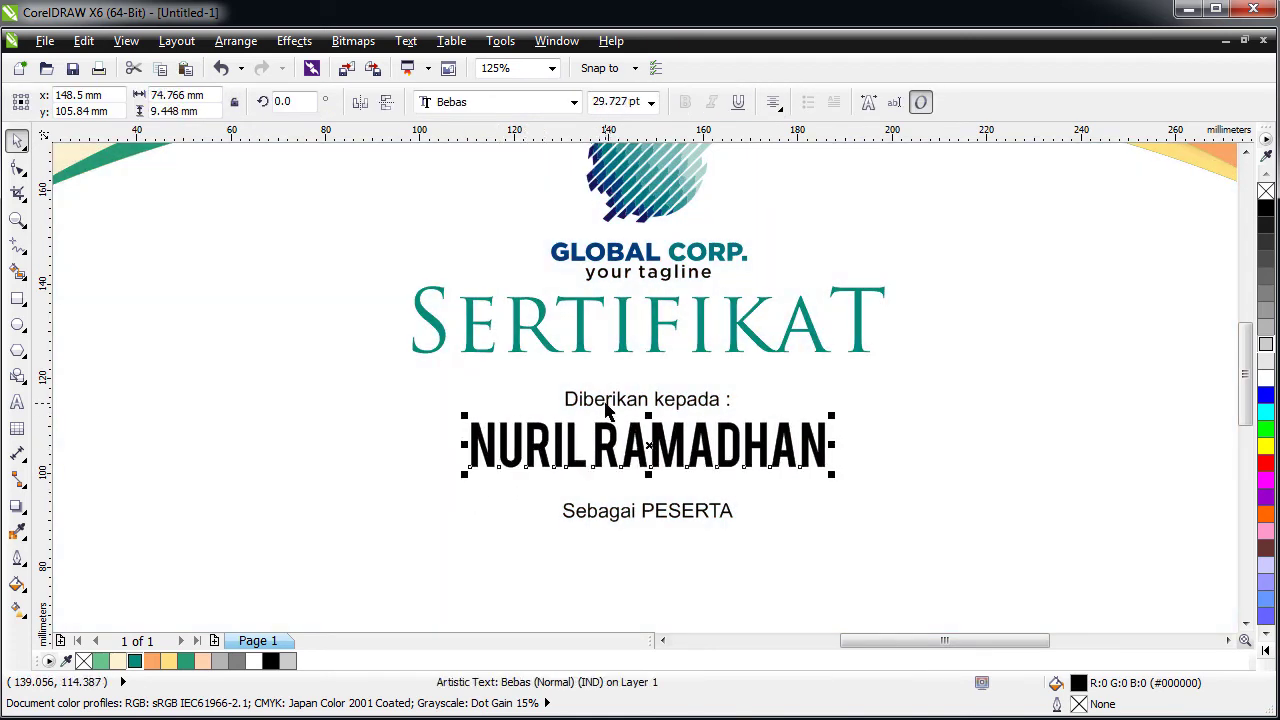
{"action": "left_click", "coordinate": [605, 403], "text": "shift"}
{"action": "key", "text": "Escape"}
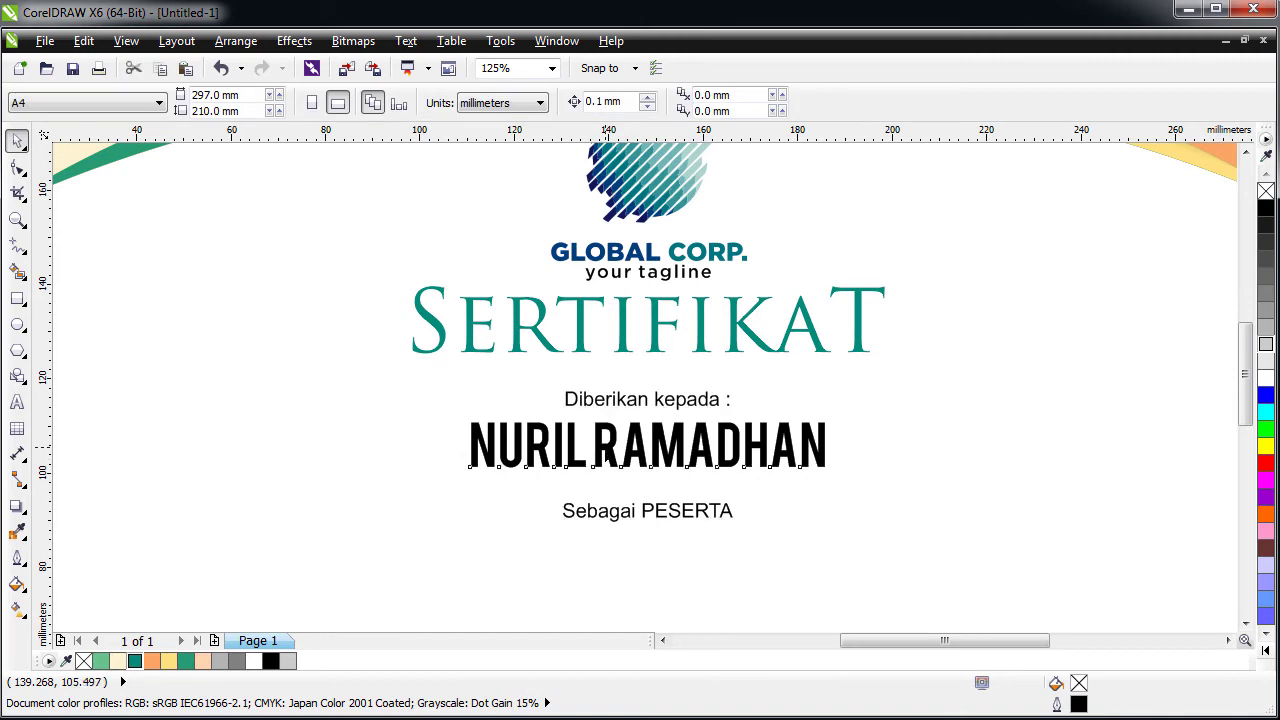
- Try converting the 'Diberikan kepada' text to paragraph text, then undo the conversion
{"action": "key", "text": "F8"}
{"action": "left_click", "coordinate": [596, 445]}
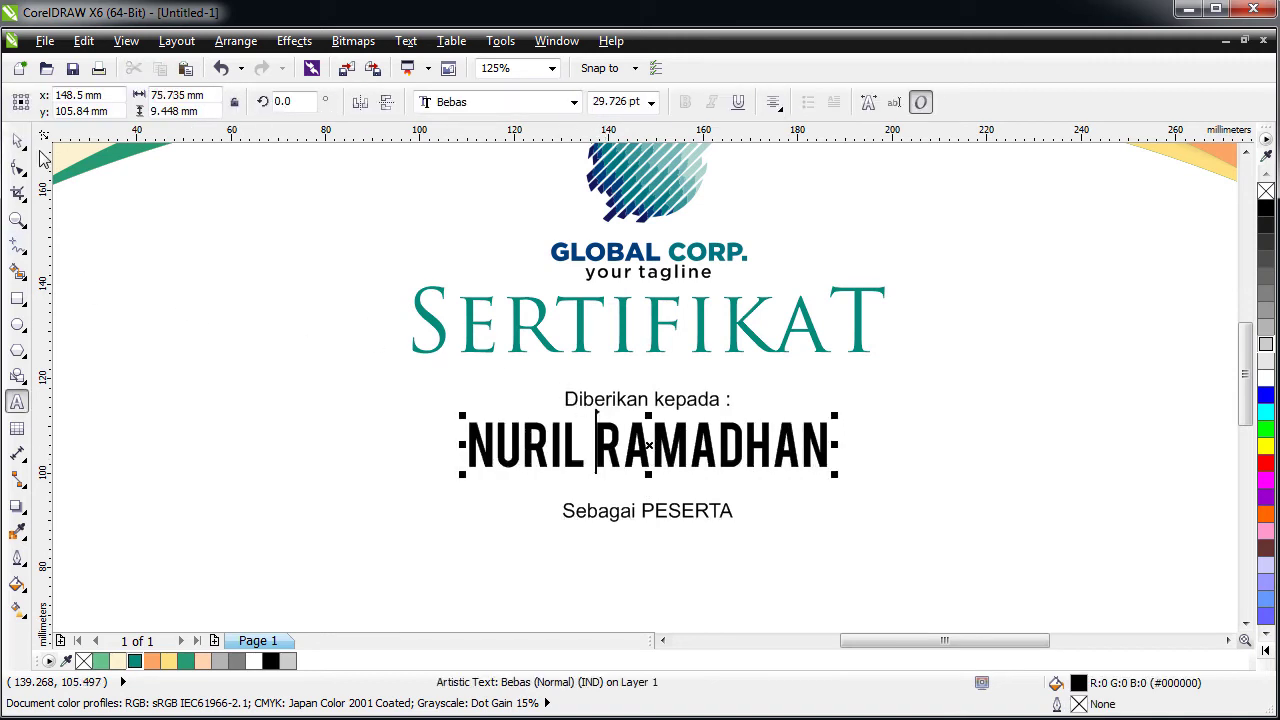
{"action": "left_click", "coordinate": [17, 141]}
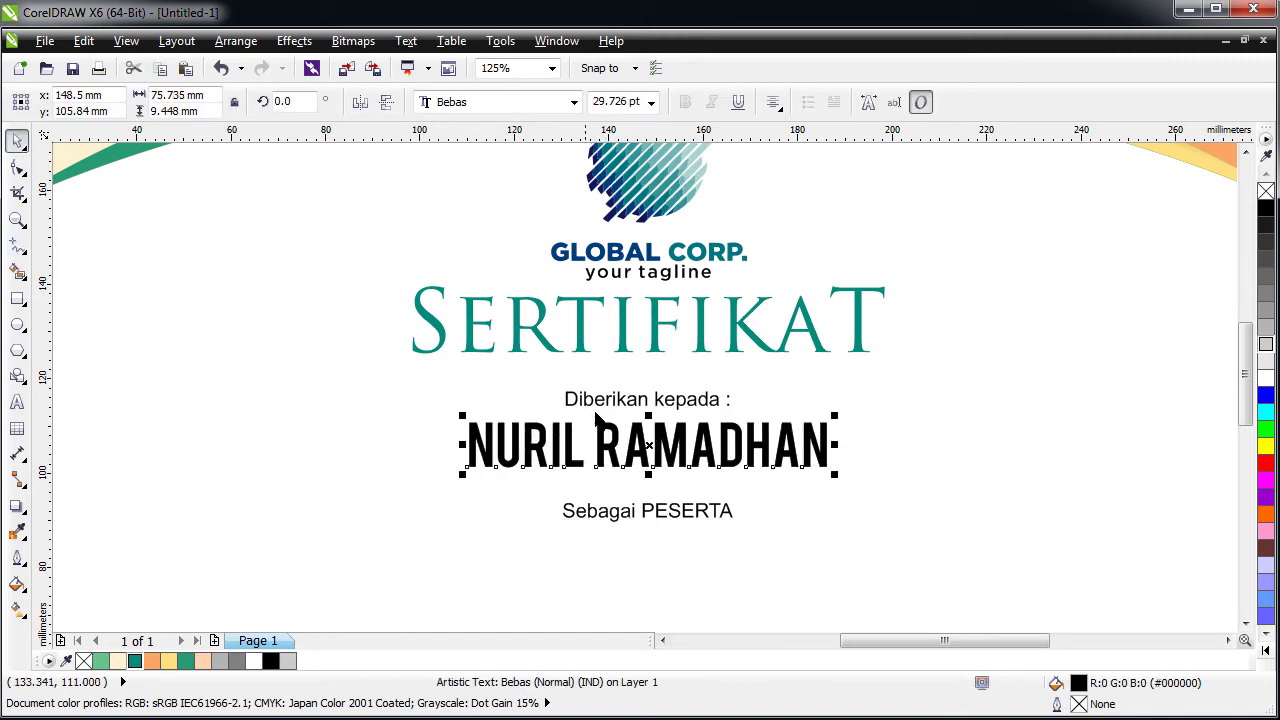
{"action": "left_click", "coordinate": [622, 403]}
{"action": "right_click", "coordinate": [622, 403]}
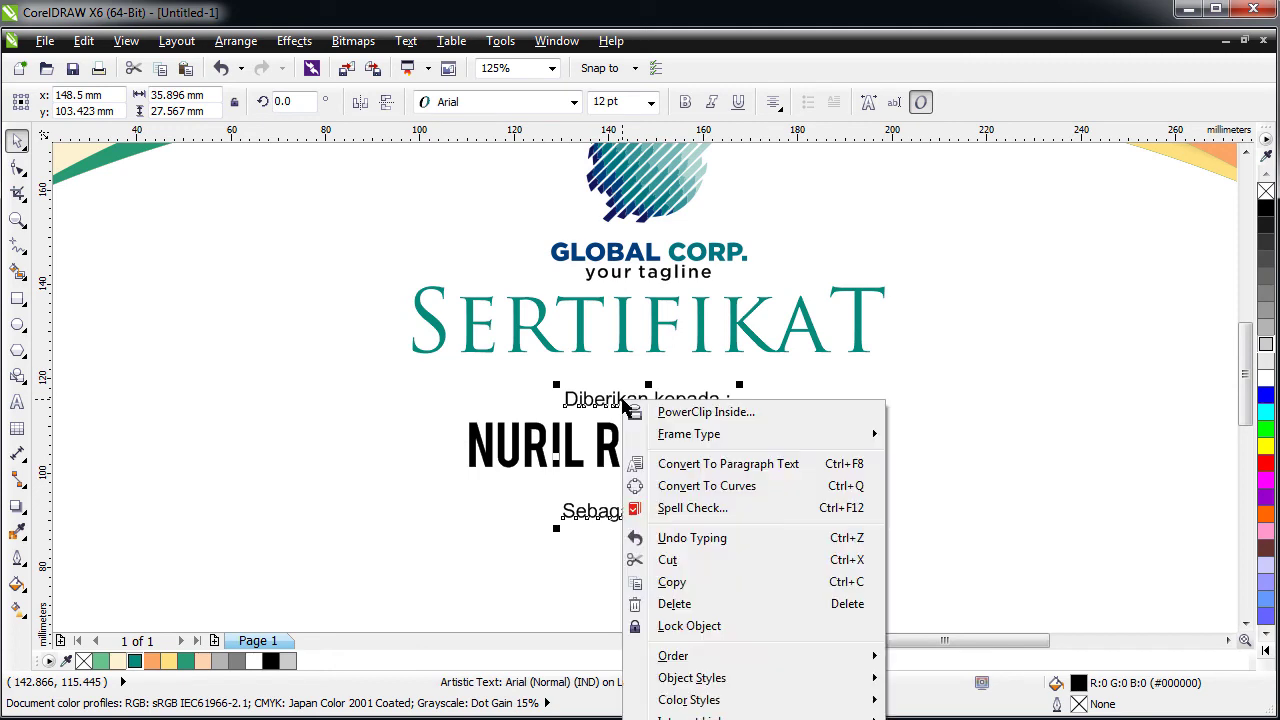
{"action": "left_click", "coordinate": [690, 470]}
{"action": "key", "text": "ctrl+z"}
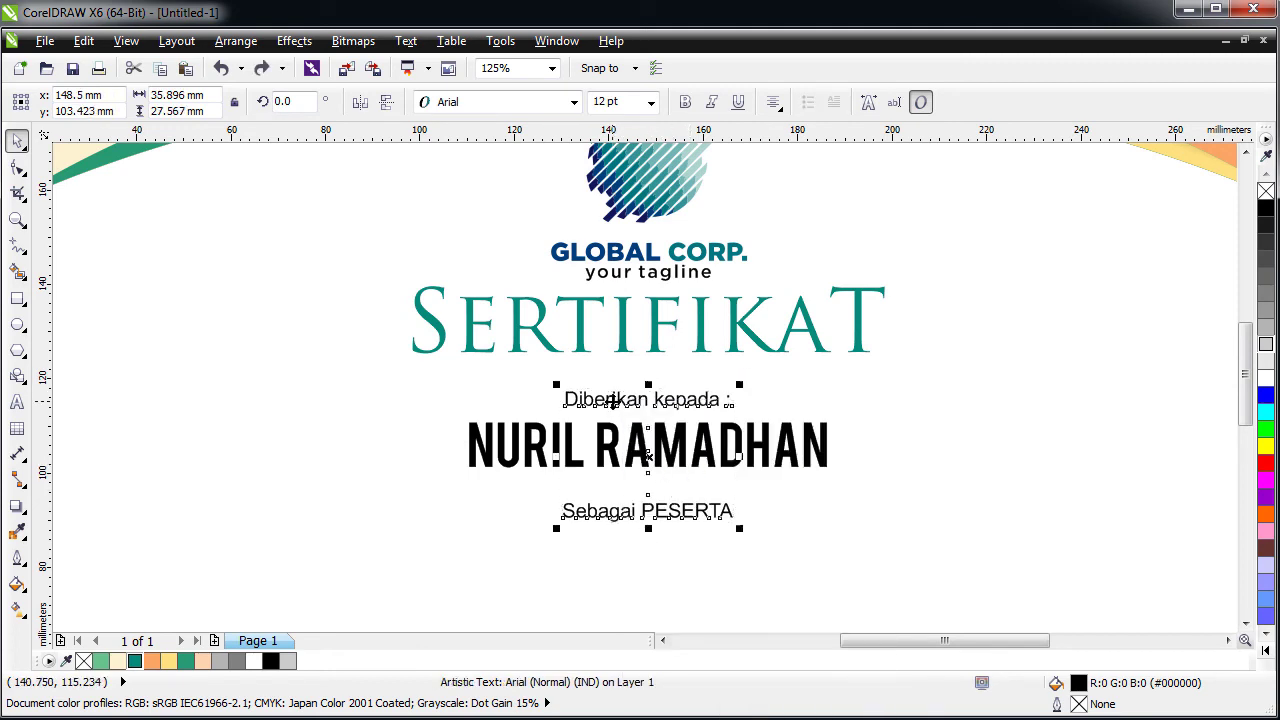
{"action": "right_click", "coordinate": [614, 404]}
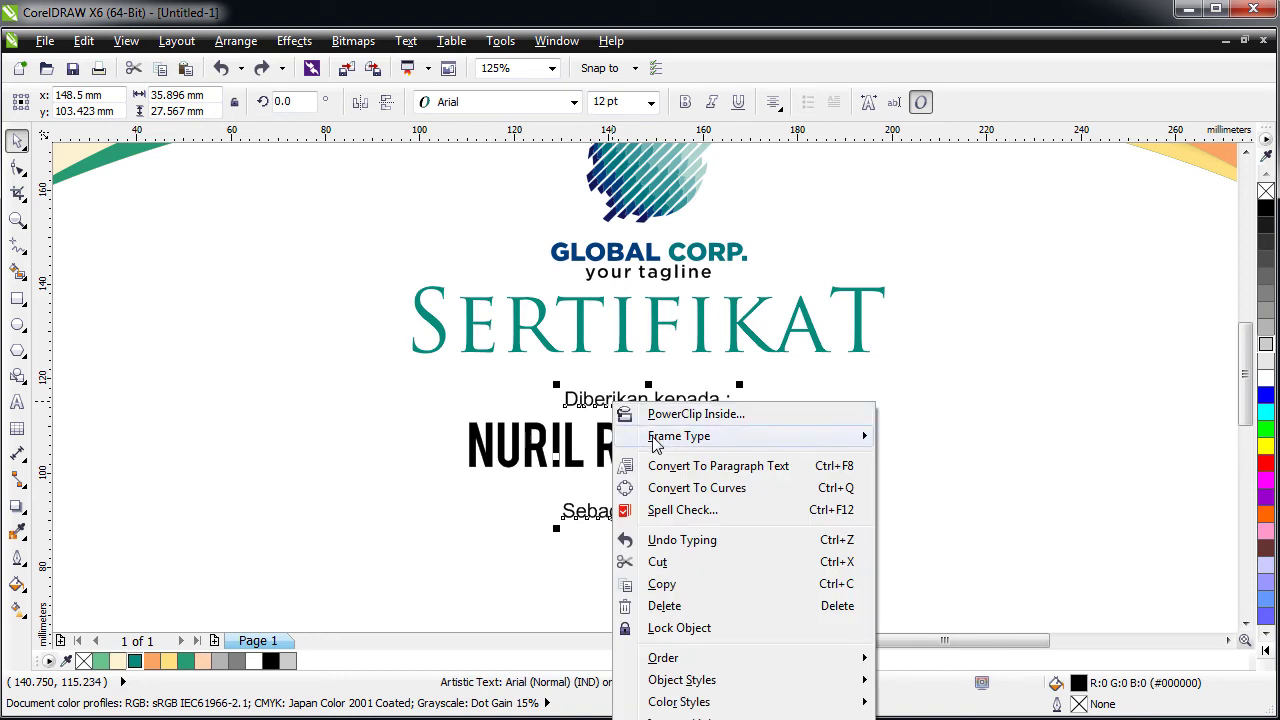
{"action": "left_click", "coordinate": [510, 578]}
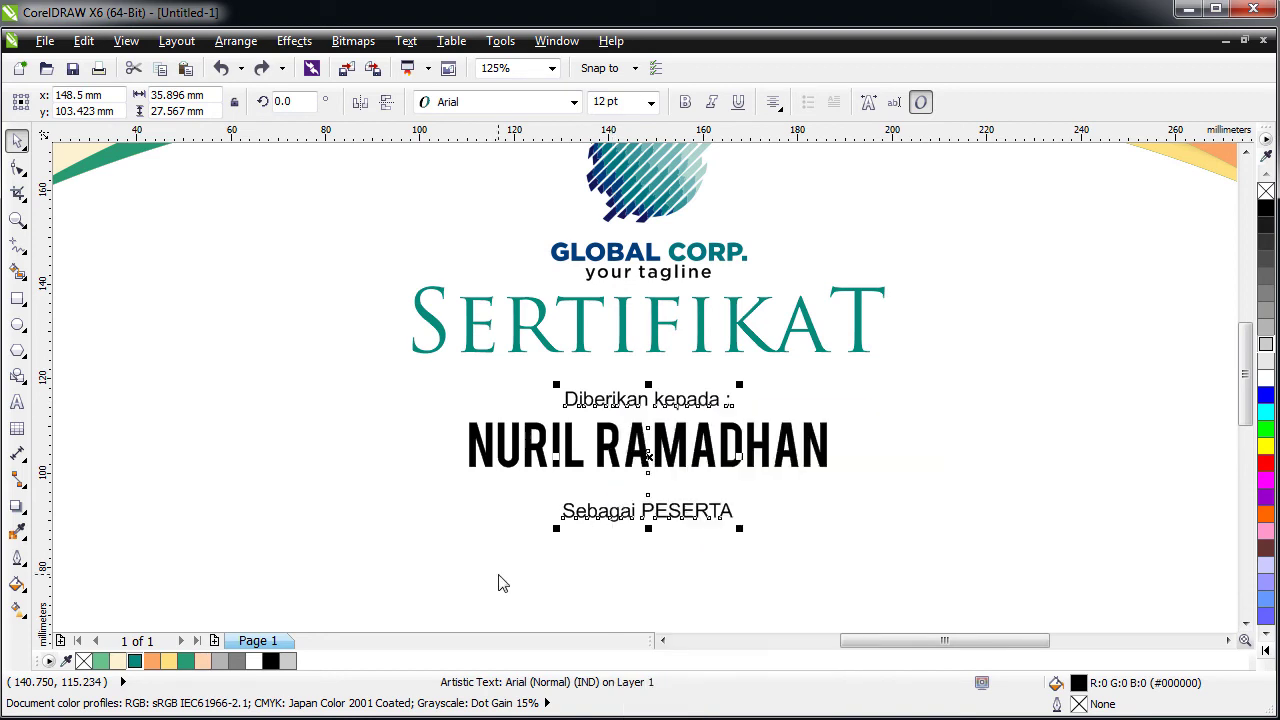
- Nudge 'Sebagai PESERTA' up toward the name and place a copy just below it
{"action": "left_click", "coordinate": [643, 521]}
{"action": "mouse_move", "coordinate": [632, 522]}
{"action": "left_mouse_down"}
{"action": "mouse_move", "coordinate": [631, 496]}
{"action": "mouse_move", "coordinate": [636, 507]}
{"action": "left_mouse_up"}
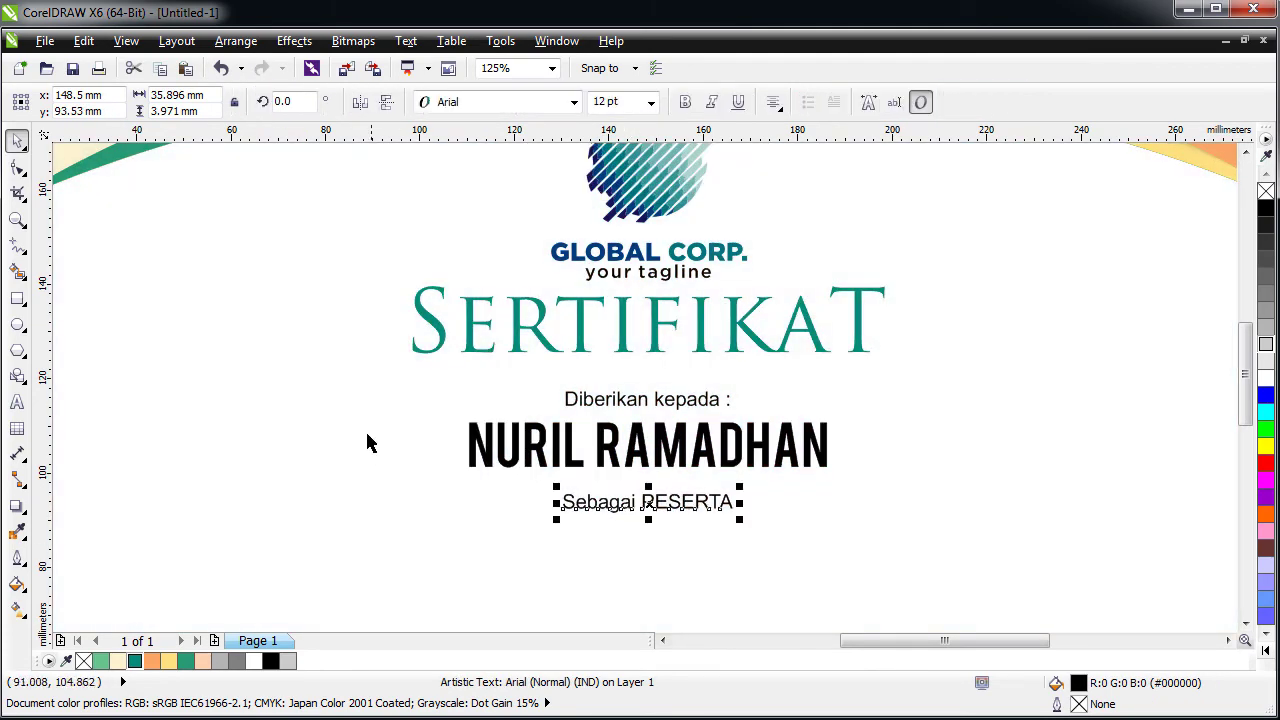
{"action": "left_click", "coordinate": [479, 537]}
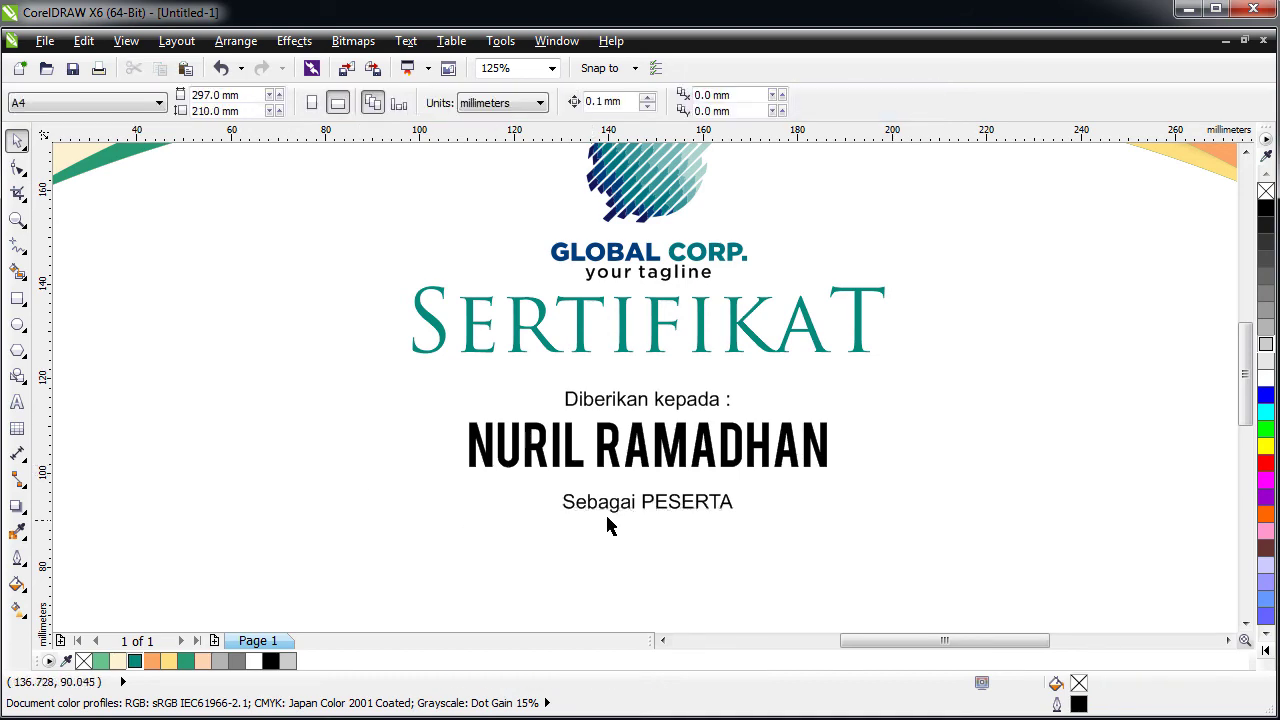
{"action": "left_click_drag", "start_coordinate": [627, 516], "coordinate": [628, 554]}
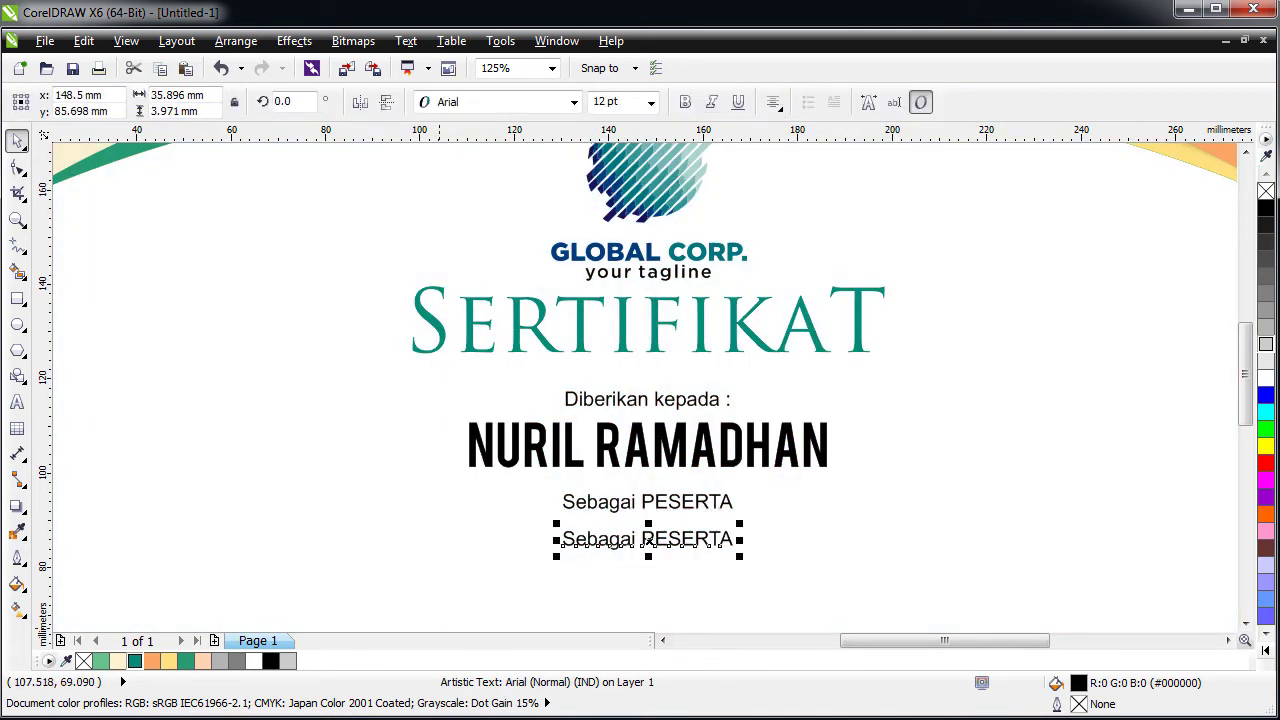
- Replace the copied line's text with the pasted event description
{"action": "left_click", "coordinate": [735, 583]}
{"action": "left_click", "coordinate": [634, 540]}
{"action": "double_click", "coordinate": [634, 540]}
{"action": "key", "text": "ctrl+a"}
{"action": "type", "text": "Dalam berpartisipasi sebagai Peserta di acara Studi Penyusunan Aplikasi dan Perencanaan Satuan Kerja Di Gedung Graha Wahana Wibawa pada tanggal 21 Mei 2020 di Kota Jember"}
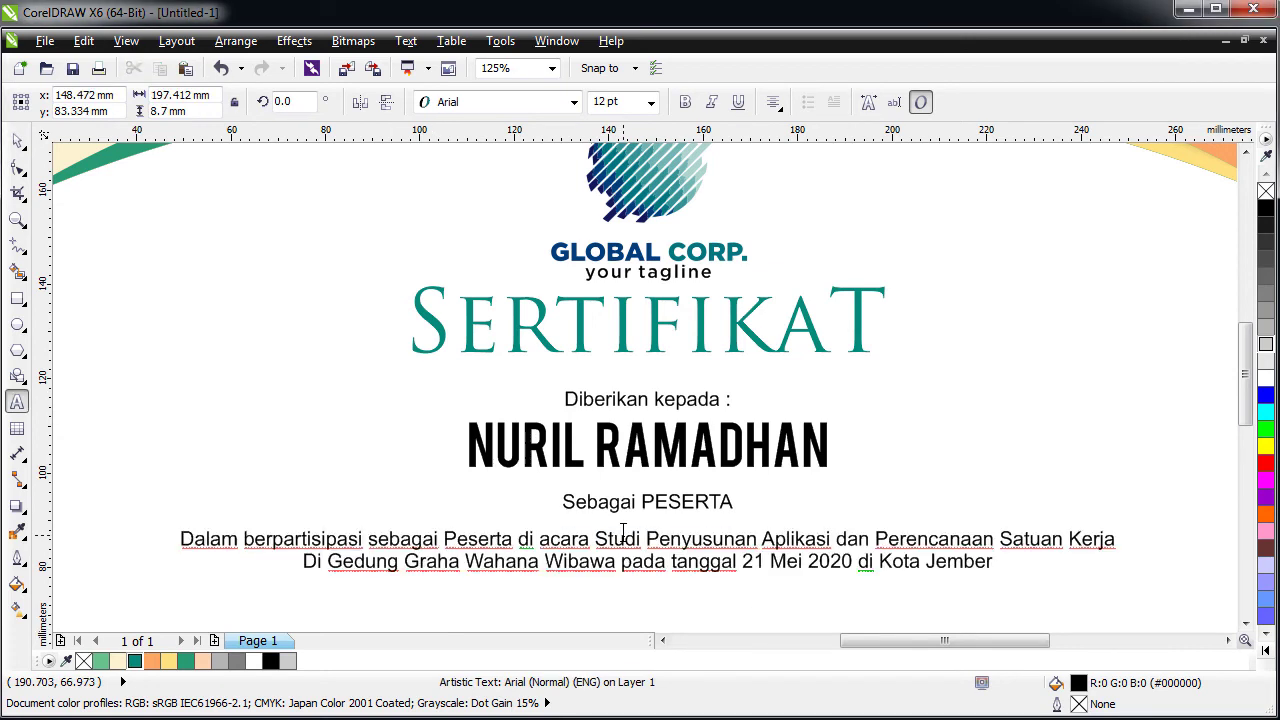
{"action": "key", "text": "Escape"}
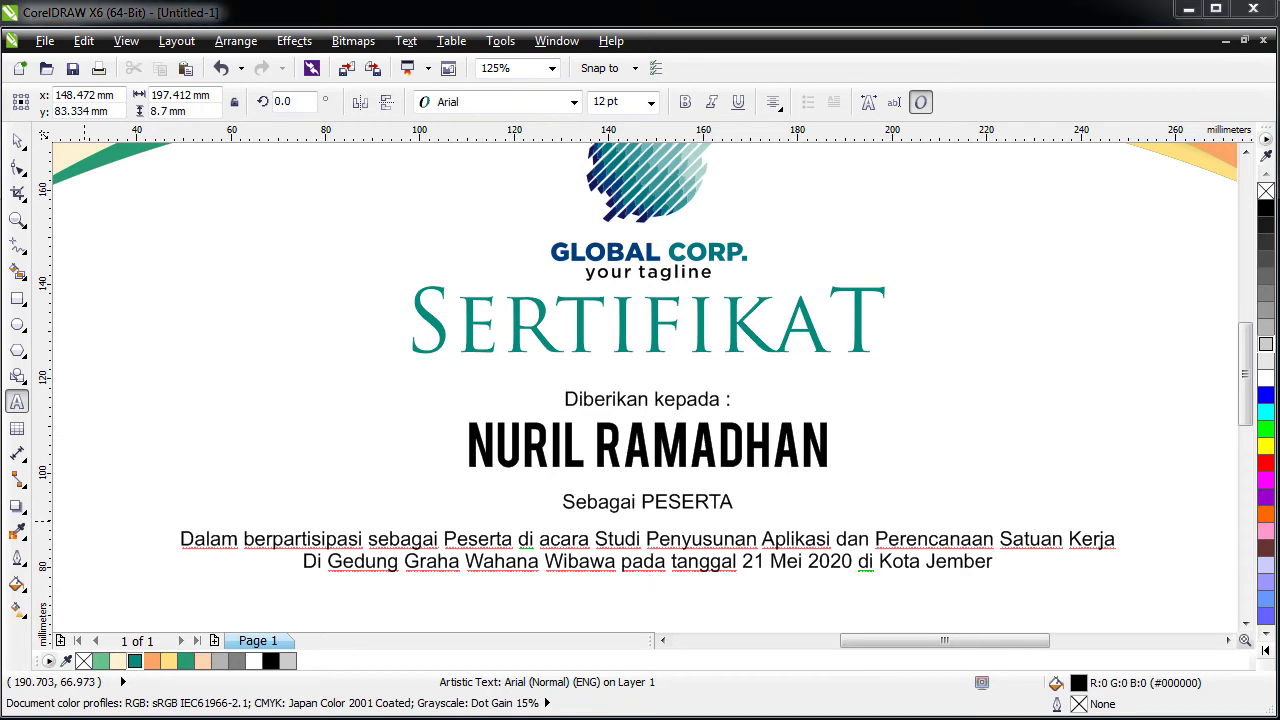
- Break the description after 'Aplikasi' and before 'Tanggal', add 'Berbasis Online', and capitalize 'Tanggal'
{"action": "left_click", "coordinate": [665, 561]}
{"action": "left_click", "coordinate": [680, 540]}
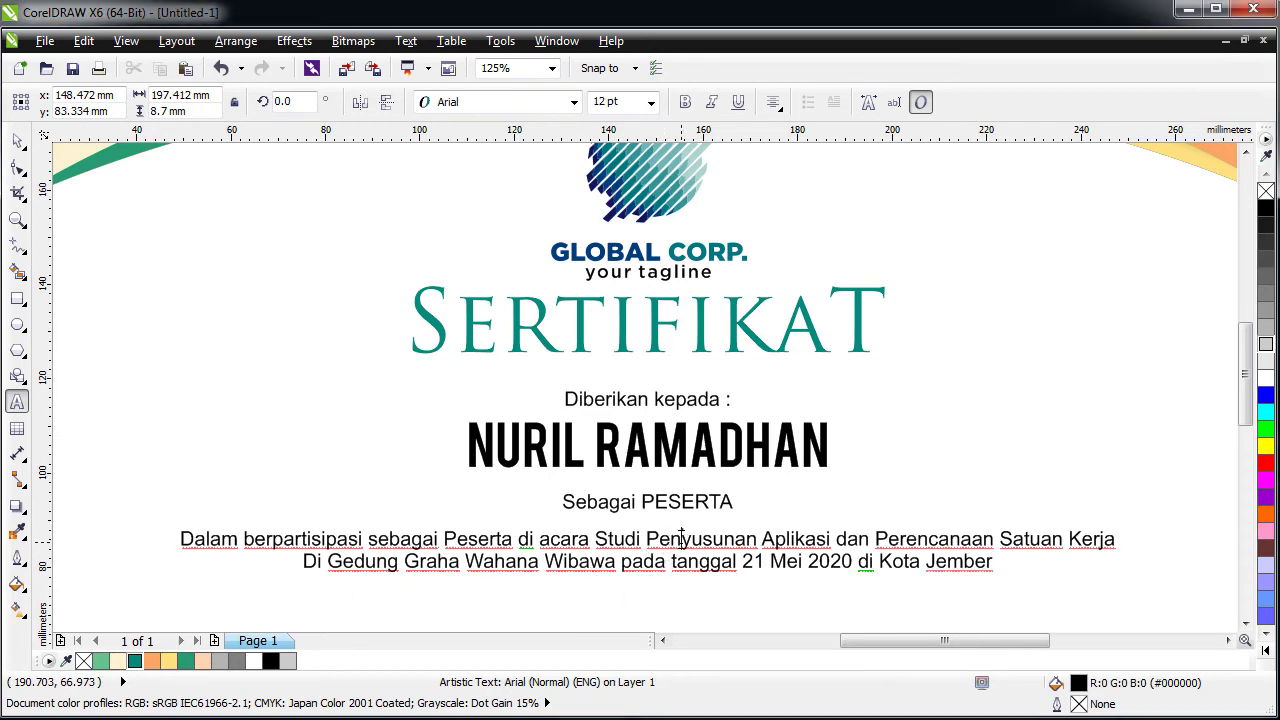
{"action": "key", "text": "ctrl+Right"}
{"action": "key", "text": "Return"}
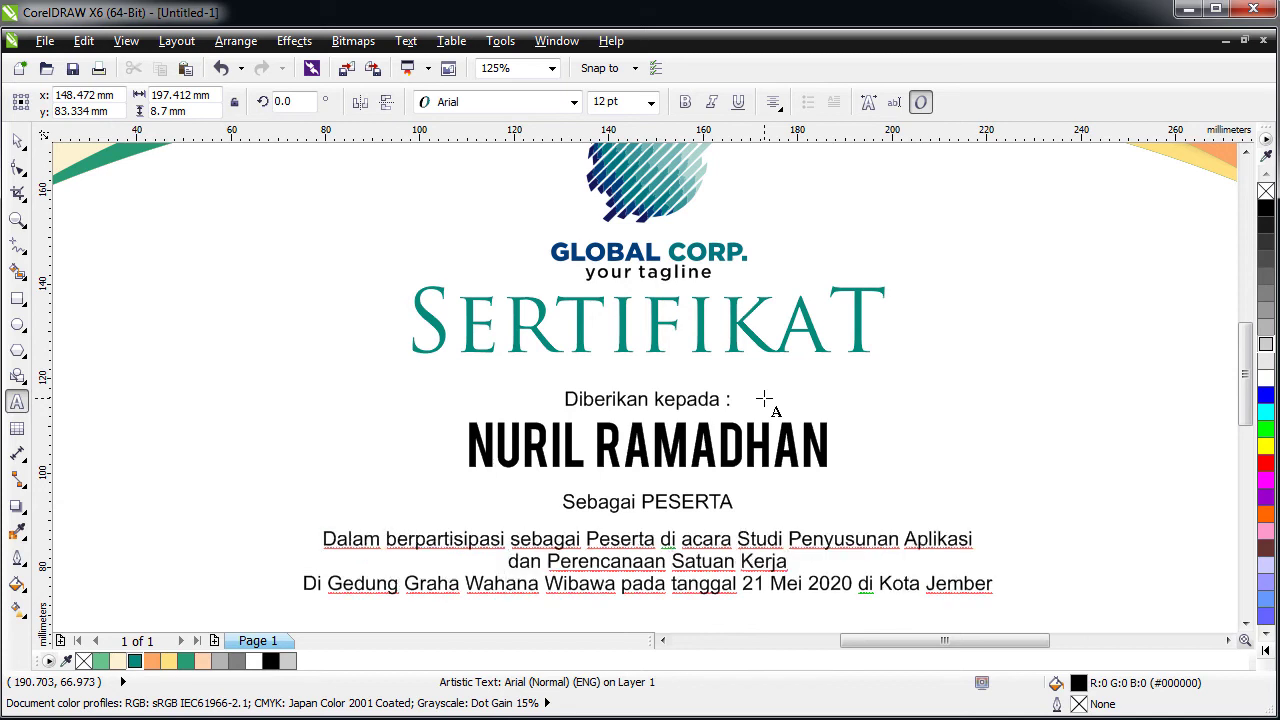
{"action": "type", "text": "Berbas"}
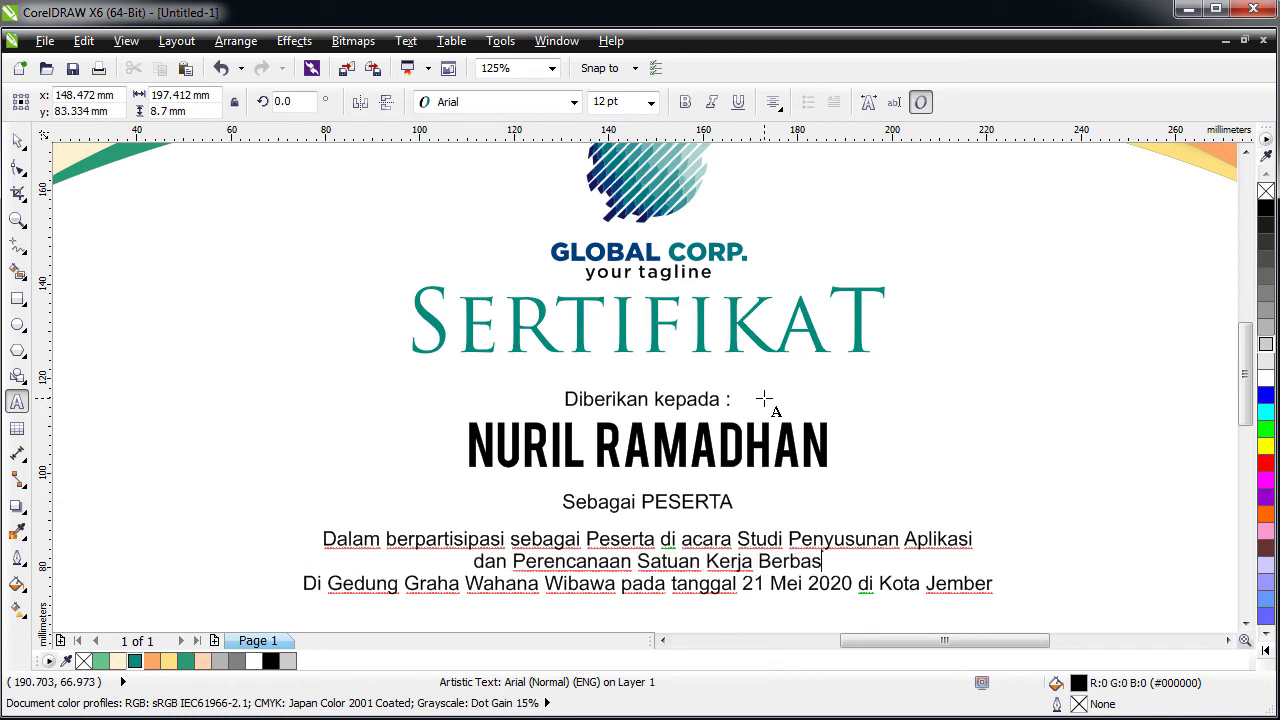
{"action": "type", "text": "is Online"}
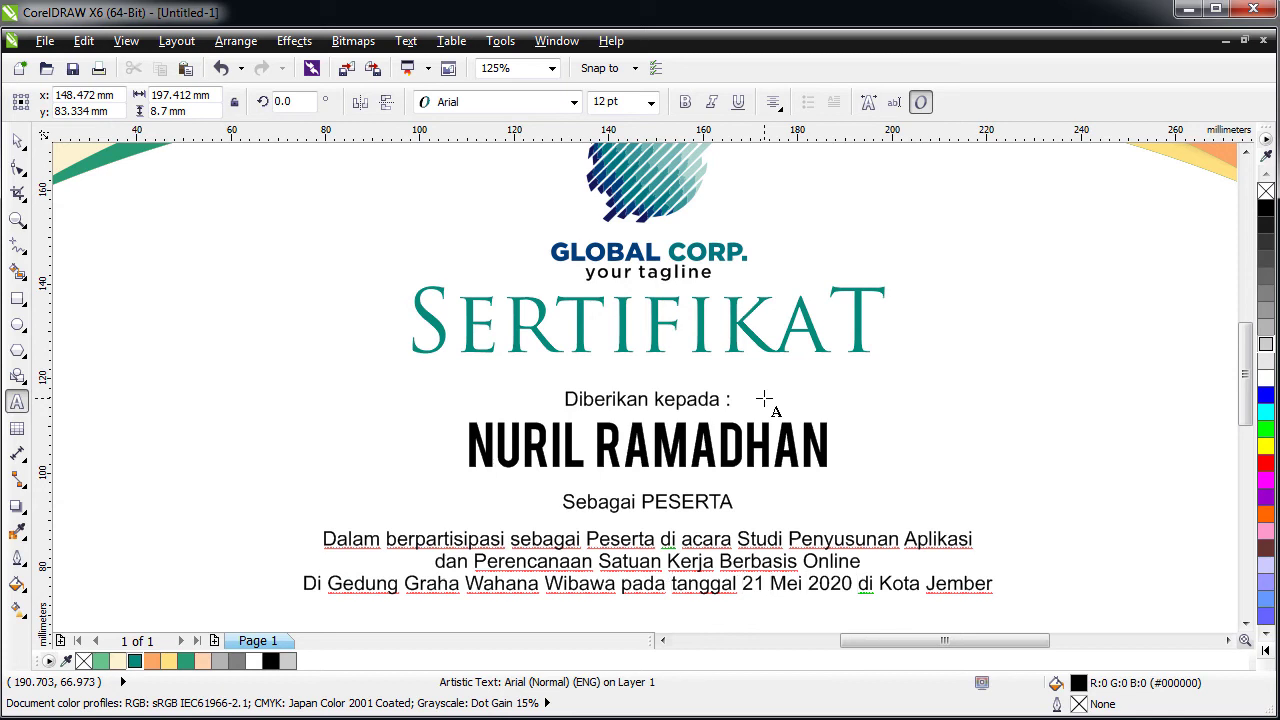
{"action": "key", "text": "Return"}
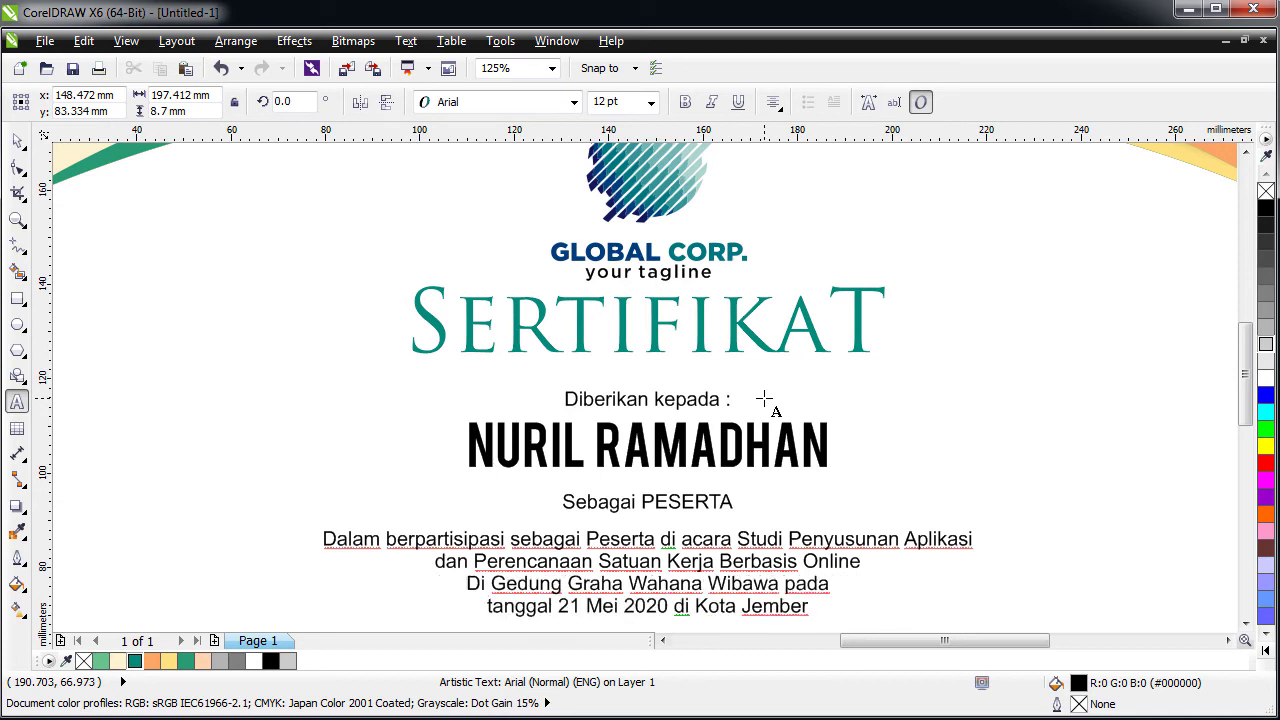
{"action": "key", "text": "shift+Right"}
{"action": "type", "text": "T"}
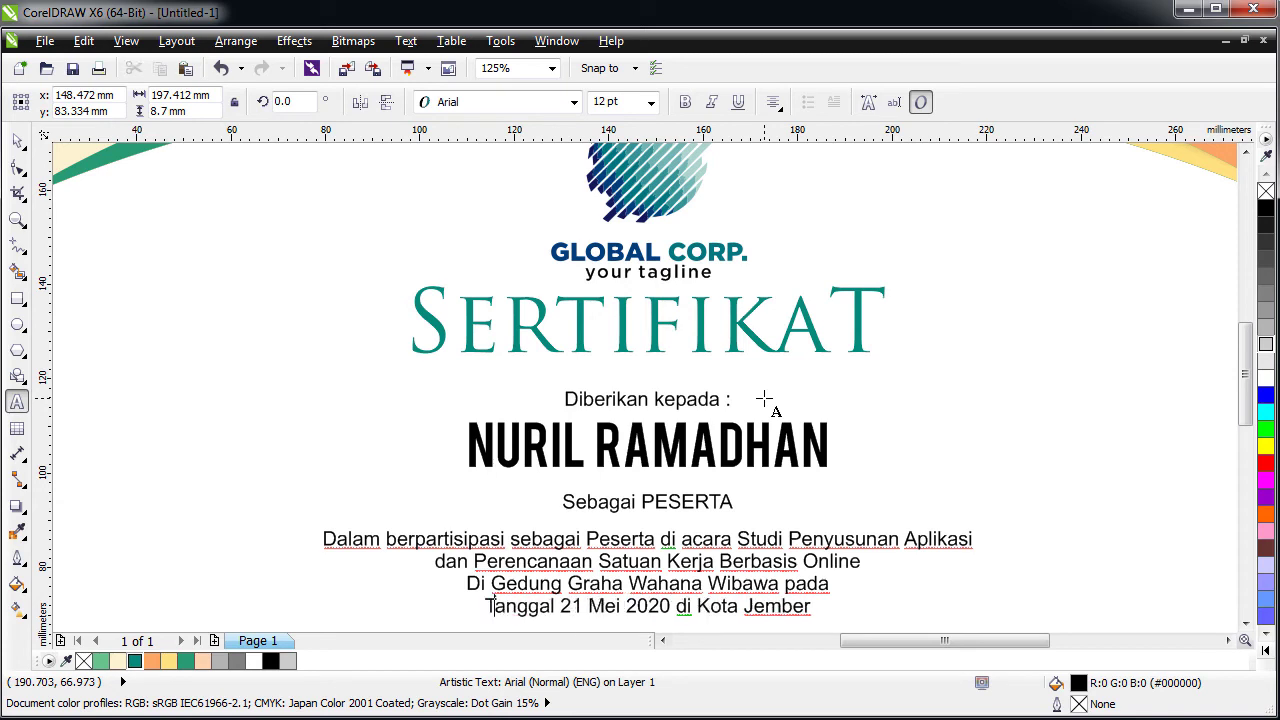
{"action": "key", "text": "ctrl+space"}
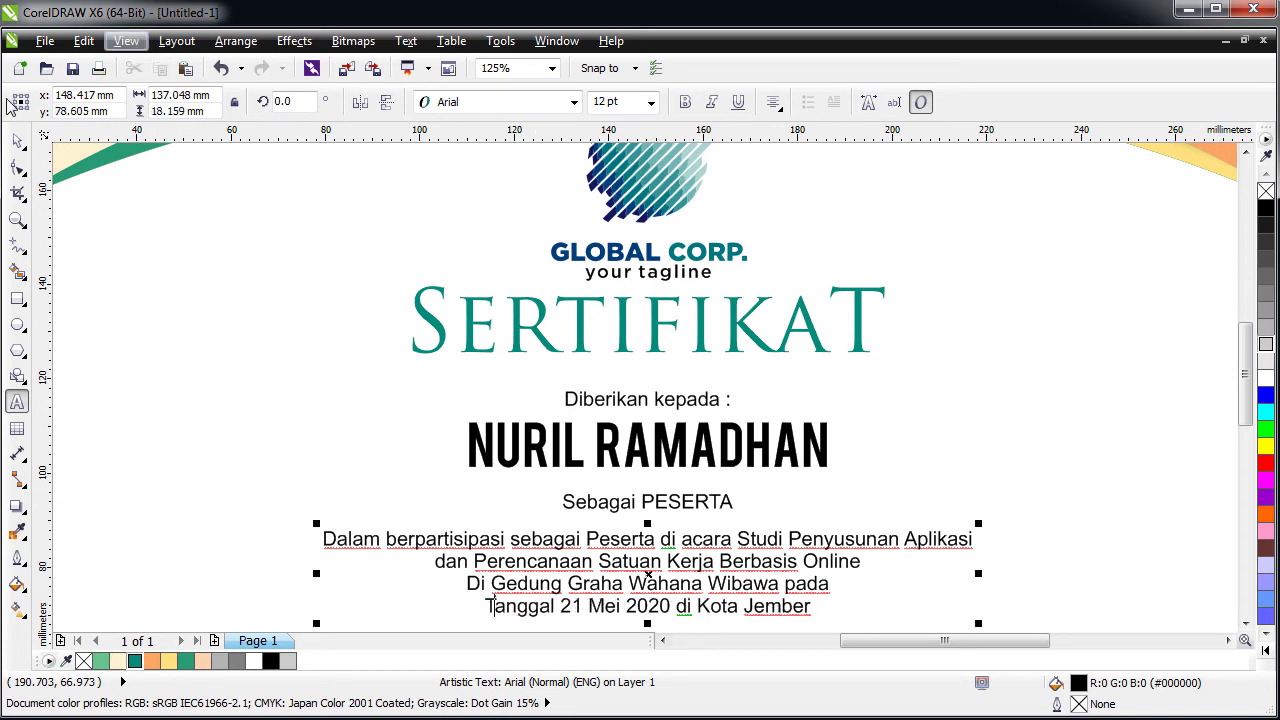
{"action": "key", "text": "F3"}
- Place a copy of 'Sebagai PESERTA' below the description paragraph
{"action": "left_click", "coordinate": [545, 477]}
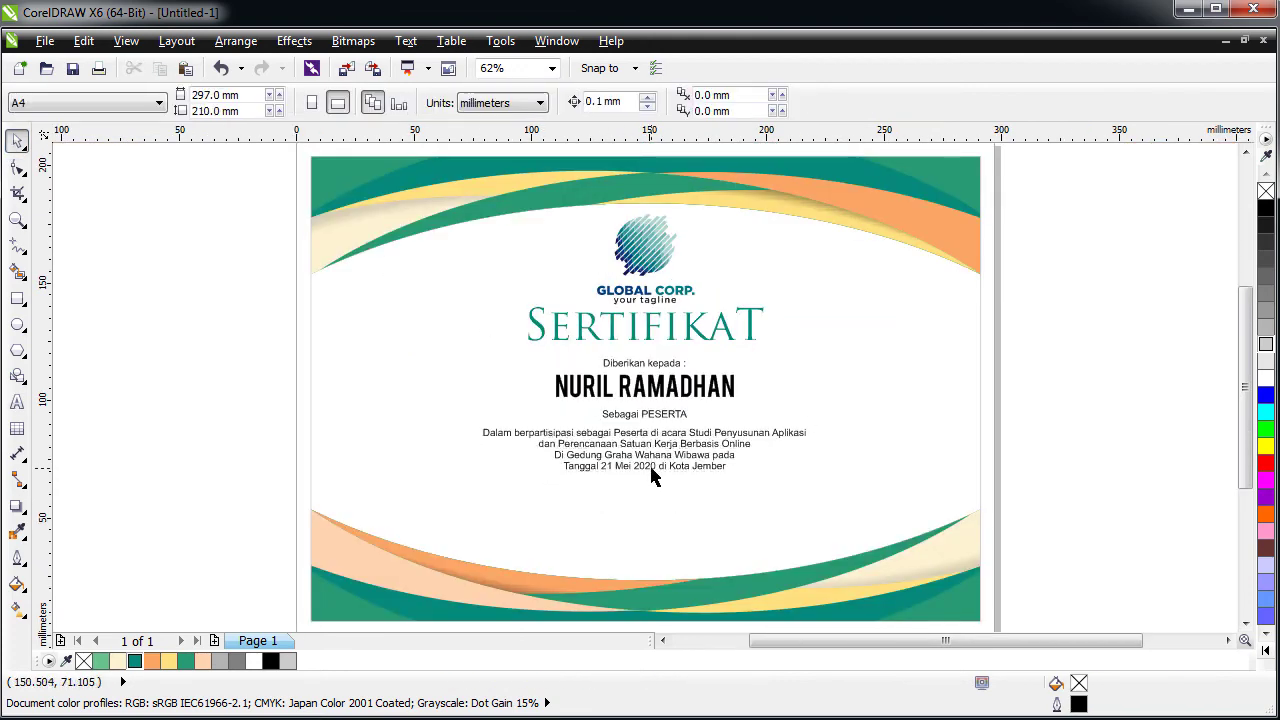
{"action": "left_click_drag", "start_coordinate": [664, 445], "coordinate": [640, 505]}
{"action": "scroll", "coordinate": [615, 538], "scroll_direction": "up", "scroll_amount": 2}
- Highlight 'Tanggal' in the description, then select all text of the lower 'Sebagai PESERTA' copy
{"action": "double_click", "coordinate": [516, 415]}
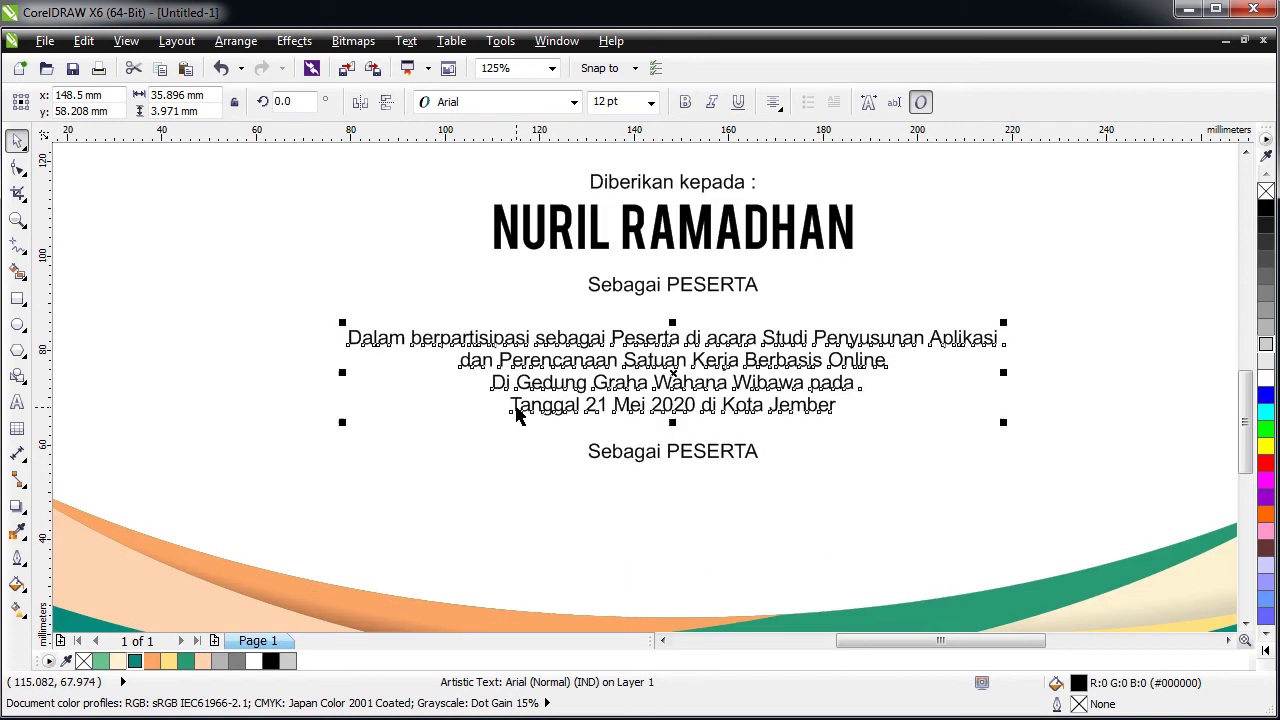
{"action": "left_click_drag", "start_coordinate": [586, 407], "coordinate": [375, 407]}
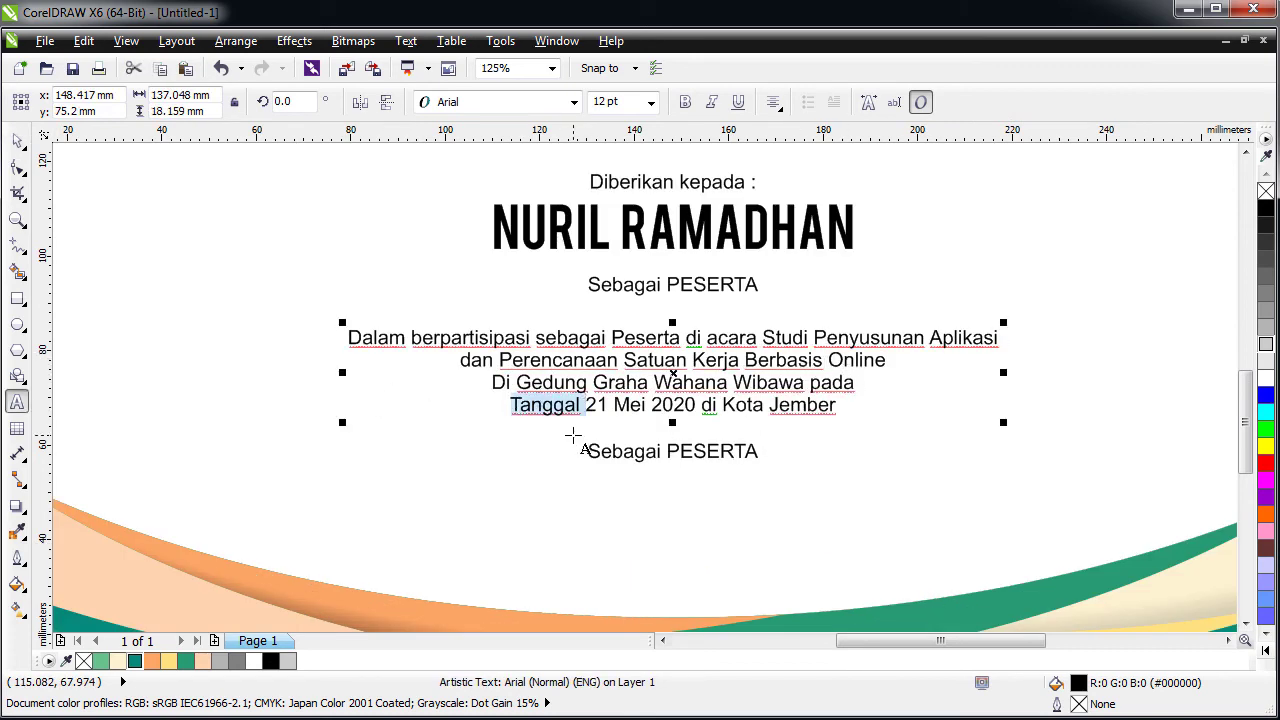
{"action": "left_click", "coordinate": [620, 451]}
{"action": "key", "text": "ctrl+a"}
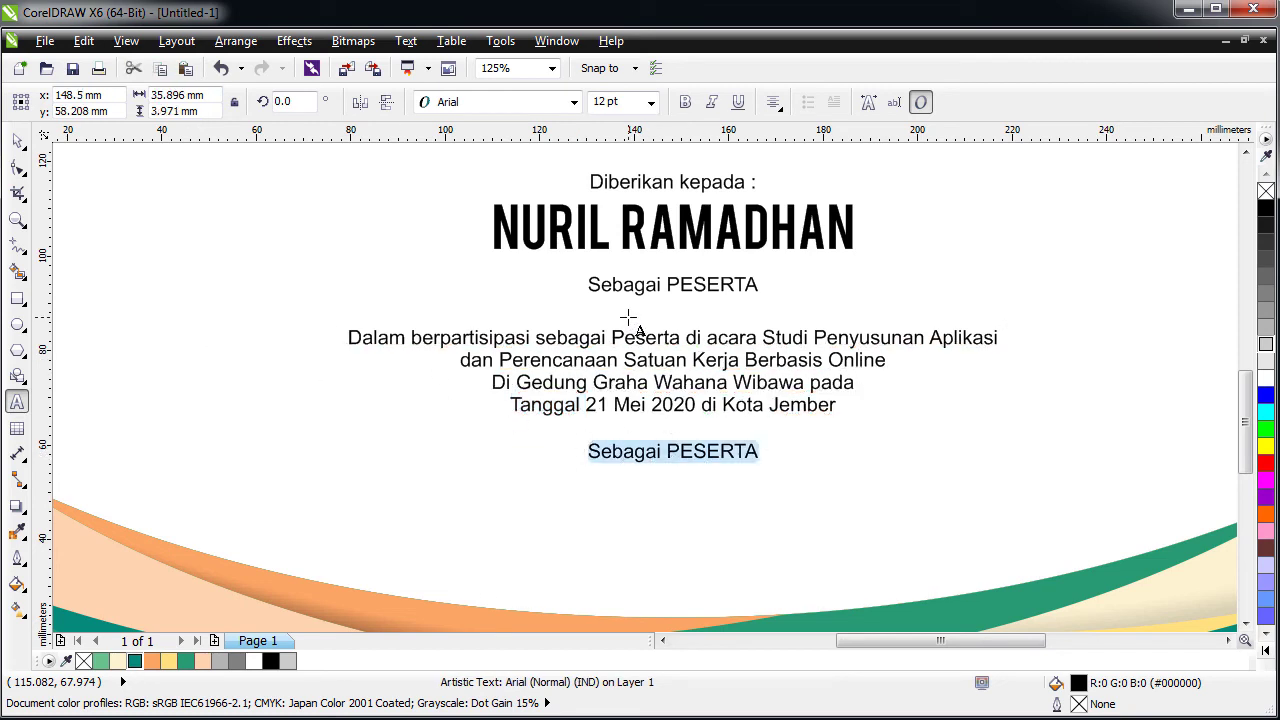
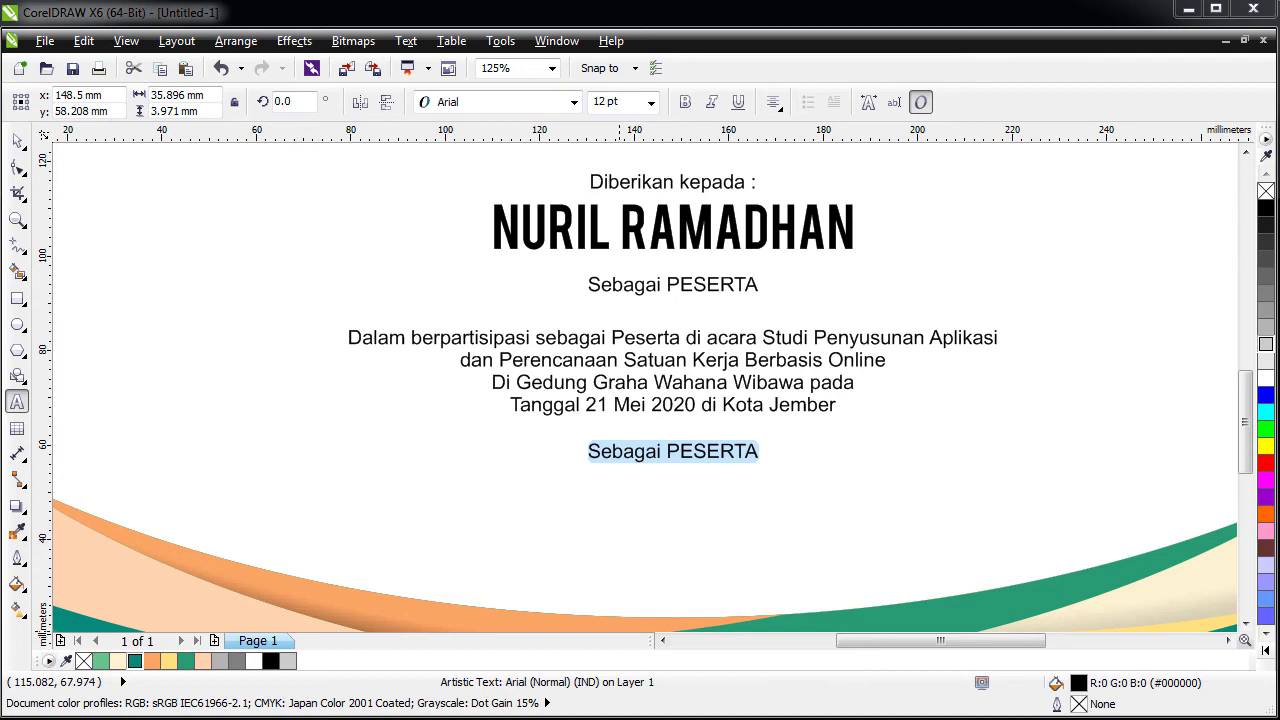
- Paste the Ketua signature block over the duplicate Sebagai PESERTA line and move it lower
{"action": "double_click", "coordinate": [658, 452]}
{"action": "key", "text": "ctrl+a"}
{"action": "key", "text": "ctrl+v"}
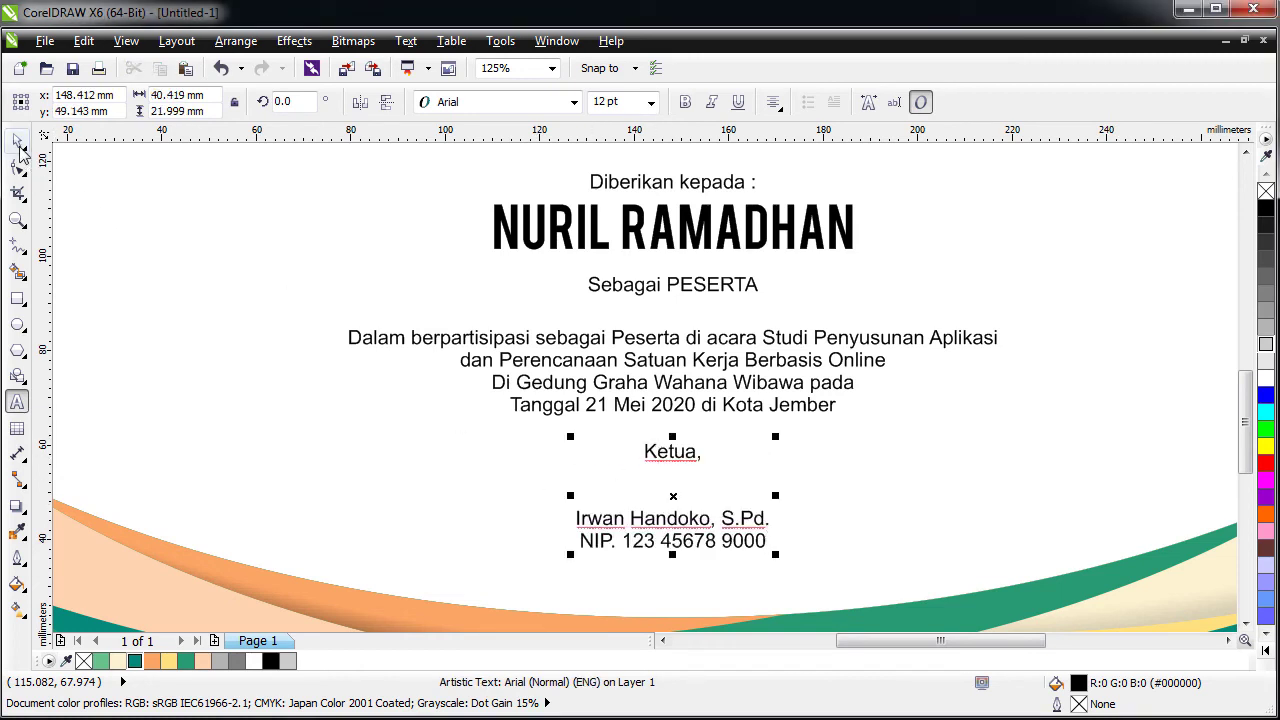
{"action": "left_click", "coordinate": [18, 145]}
{"action": "left_click", "coordinate": [18, 145]}
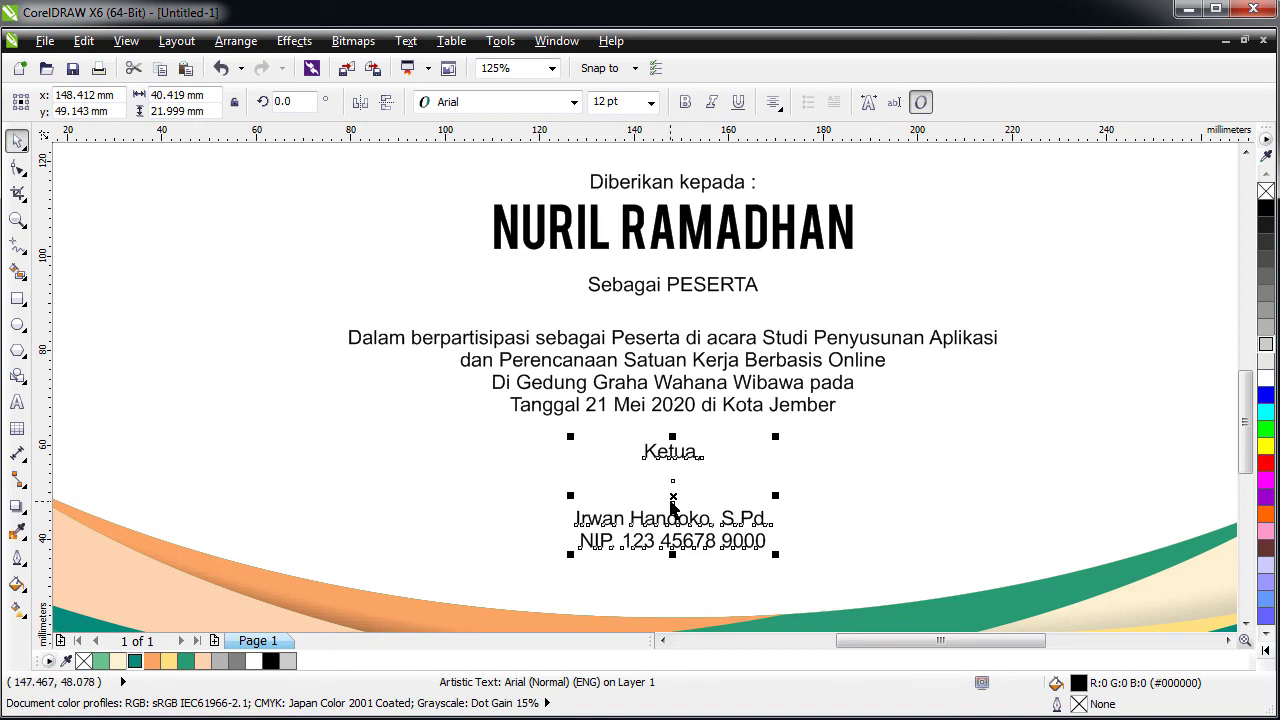
{"action": "left_click_drag", "start_coordinate": [673, 509], "coordinate": [673, 540]}
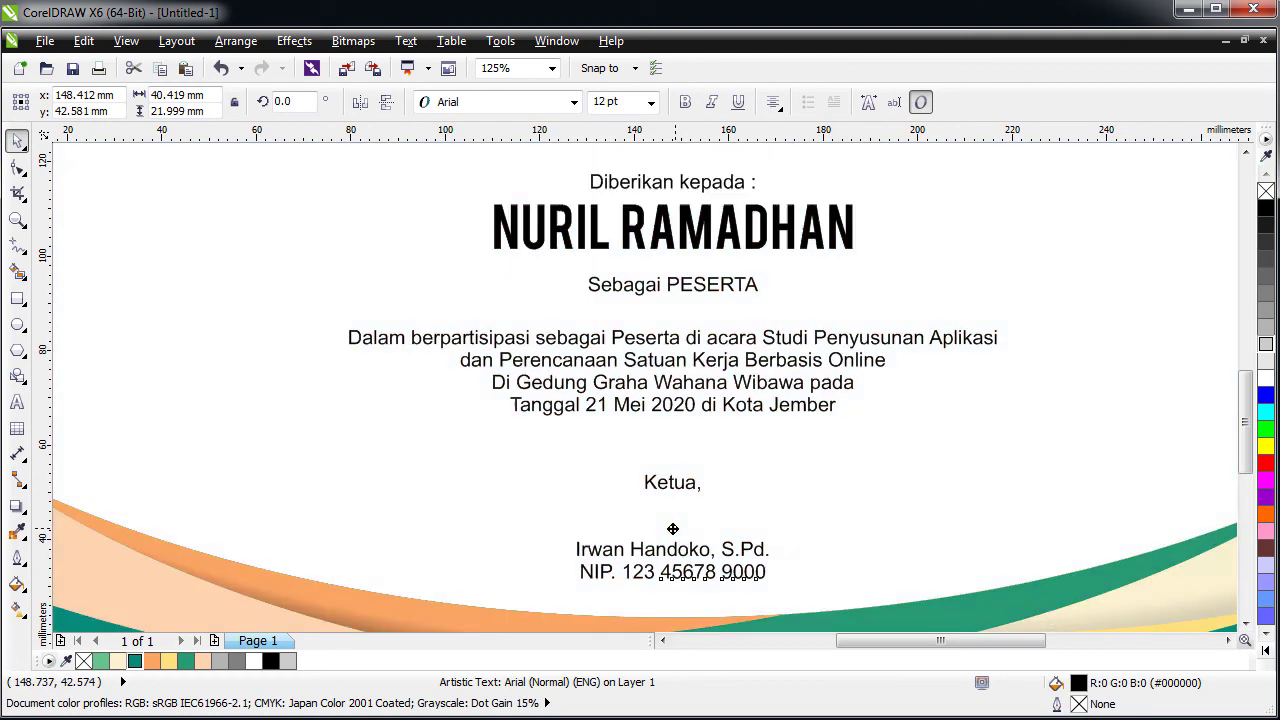
{"action": "left_click", "coordinate": [612, 406]}
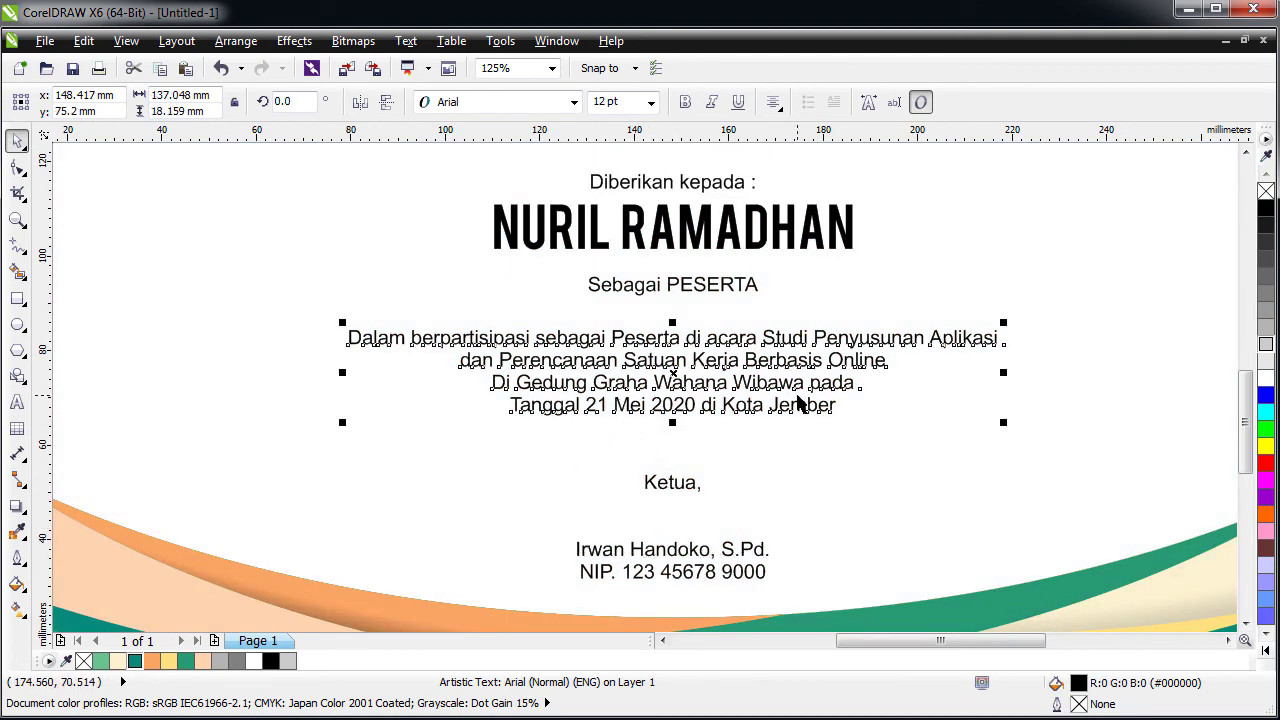
{"action": "key", "text": "F4"}
{"action": "left_click", "coordinate": [280, 443]}
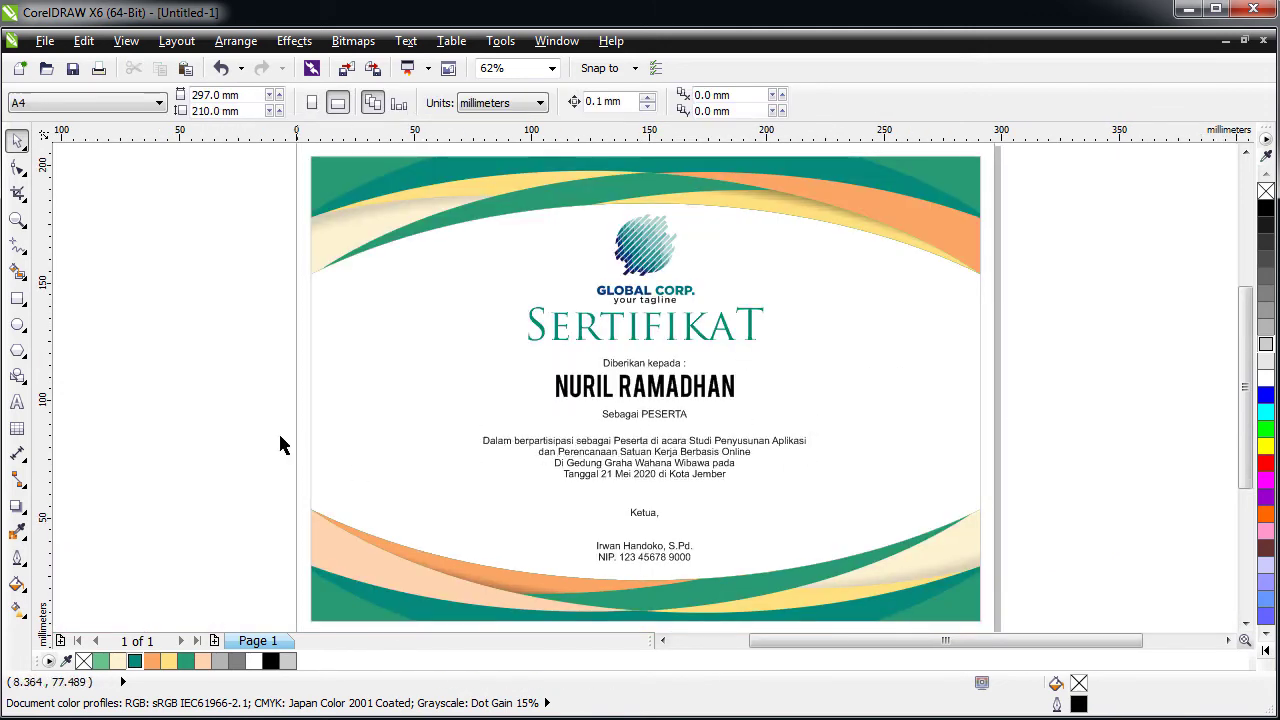
- Scale the SERTIFIKAT title up to 62.661 pt, about 121 mm wide, and reposition it
{"action": "left_click", "coordinate": [698, 331]}
{"action": "left_click_drag", "start_coordinate": [769, 346], "coordinate": [791, 360]}
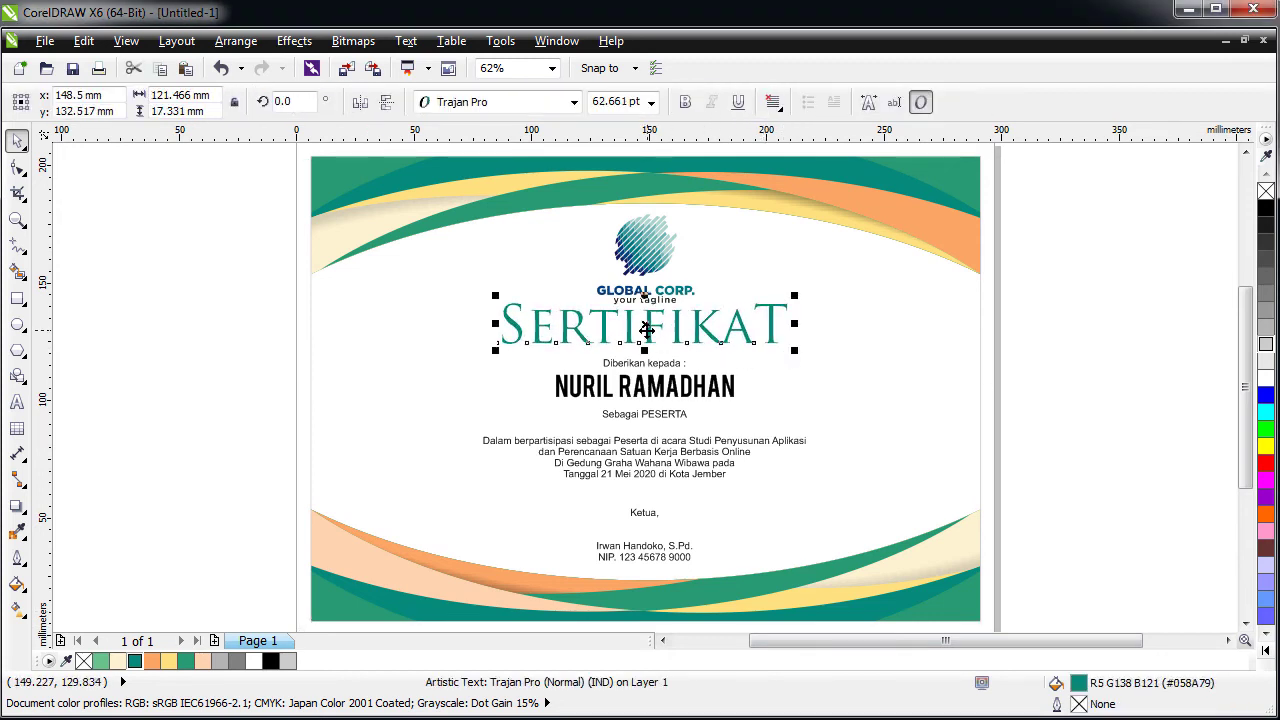
{"action": "left_click_drag", "start_coordinate": [645, 342], "coordinate": [647, 334]}
{"action": "left_click", "coordinate": [577, 392], "text": "shift"}
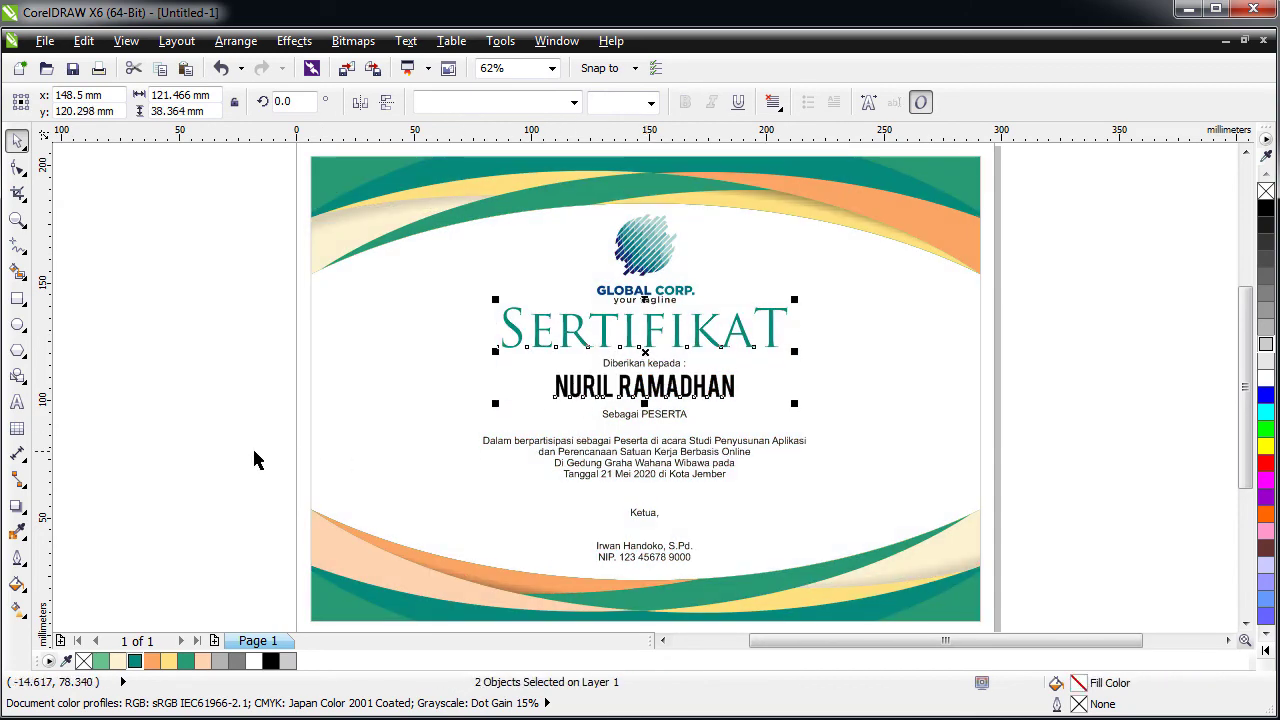
{"action": "left_click", "coordinate": [309, 420]}
{"action": "left_click", "coordinate": [659, 366]}
{"action": "scroll", "coordinate": [652, 366], "scroll_direction": "up", "scroll_amount": 2}
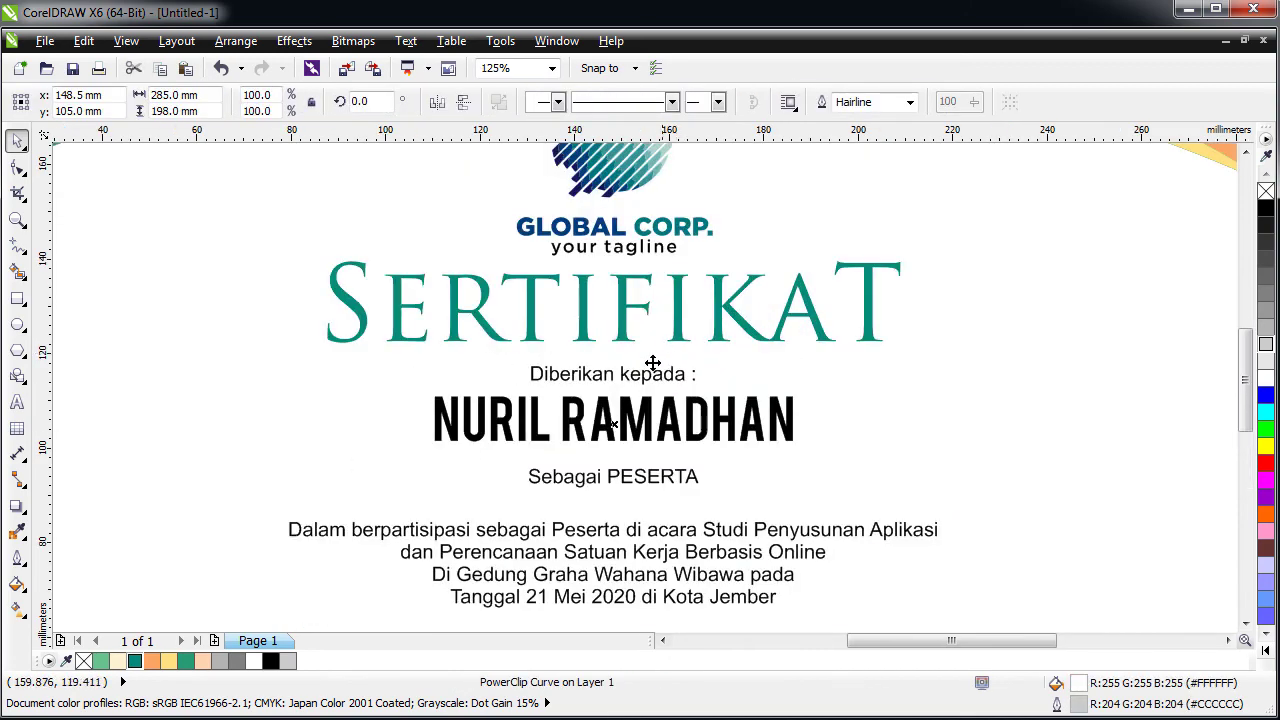
- Drag a copy of 'Diberikan kepada :' into the top-right wave band and fill it white
{"action": "left_click_drag", "start_coordinate": [631, 380], "coordinate": [1074, 209]}
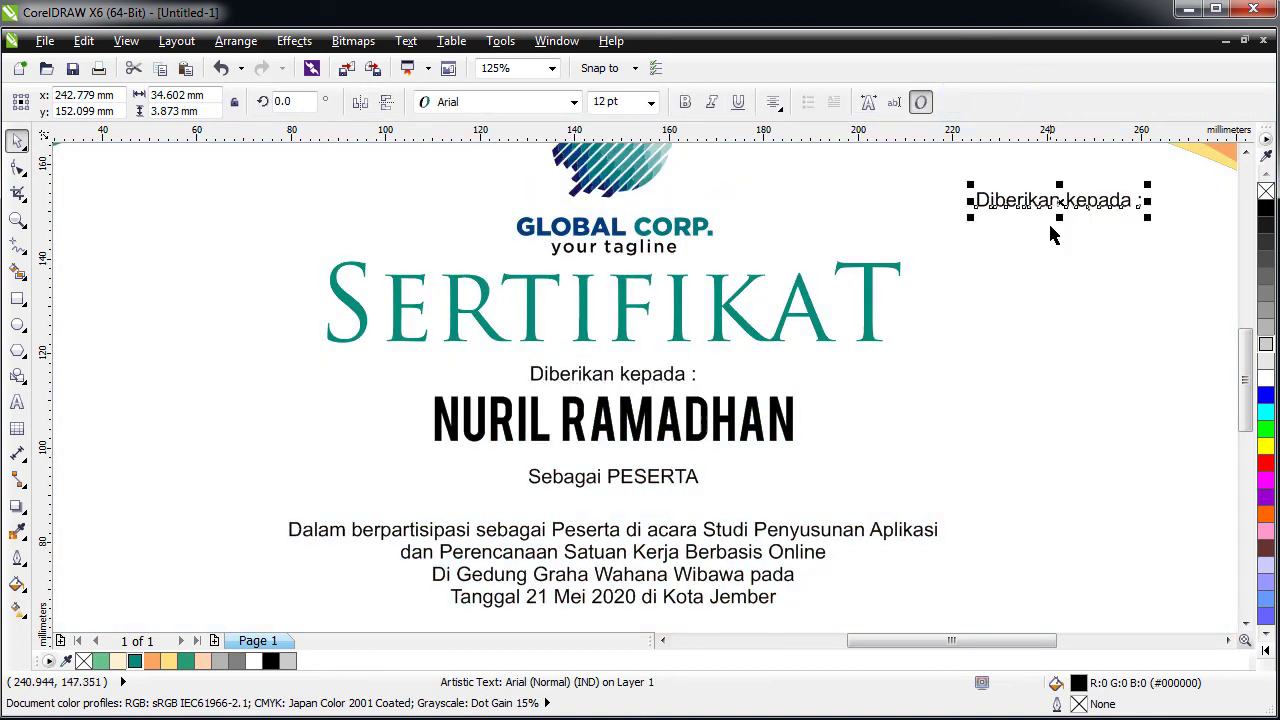
{"action": "scroll", "coordinate": [1026, 257], "scroll_direction": "up", "scroll_amount": 4}
{"action": "scroll", "coordinate": [940, 313], "scroll_direction": "down", "scroll_amount": 6}
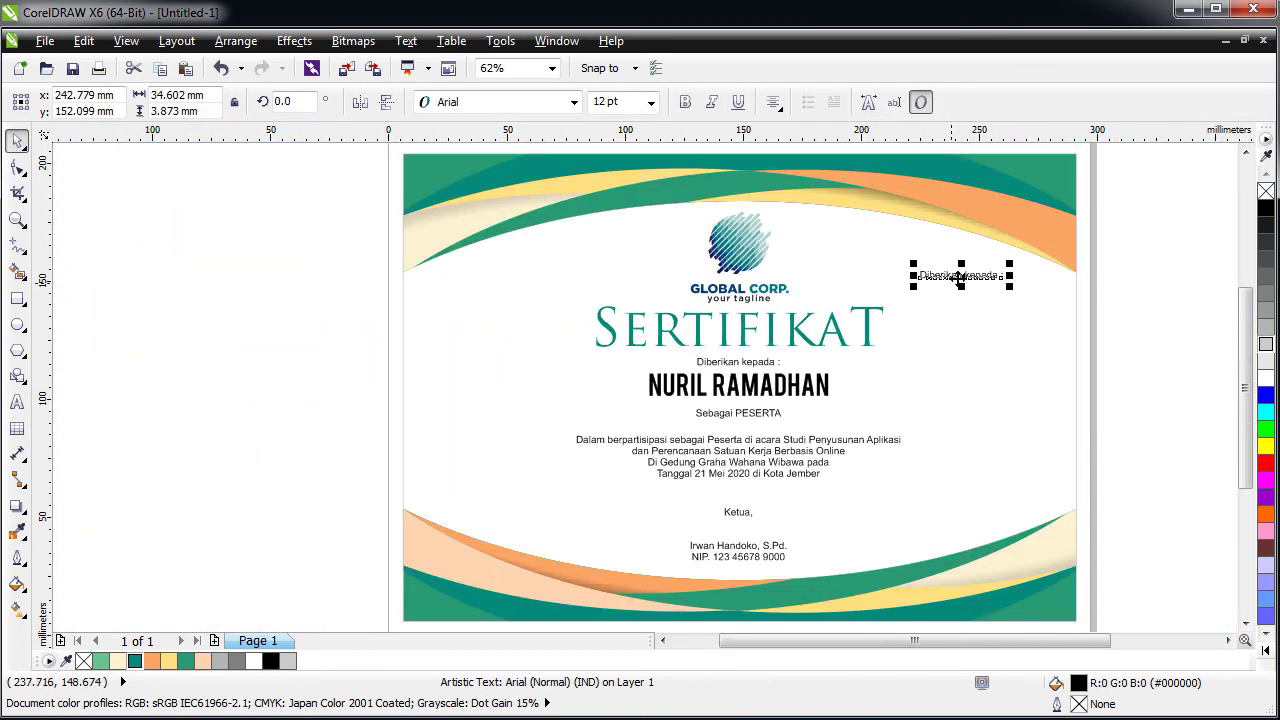
{"action": "left_click_drag", "start_coordinate": [968, 275], "coordinate": [982, 187]}
{"action": "scroll", "coordinate": [1060, 205], "scroll_direction": "up", "scroll_amount": 2}
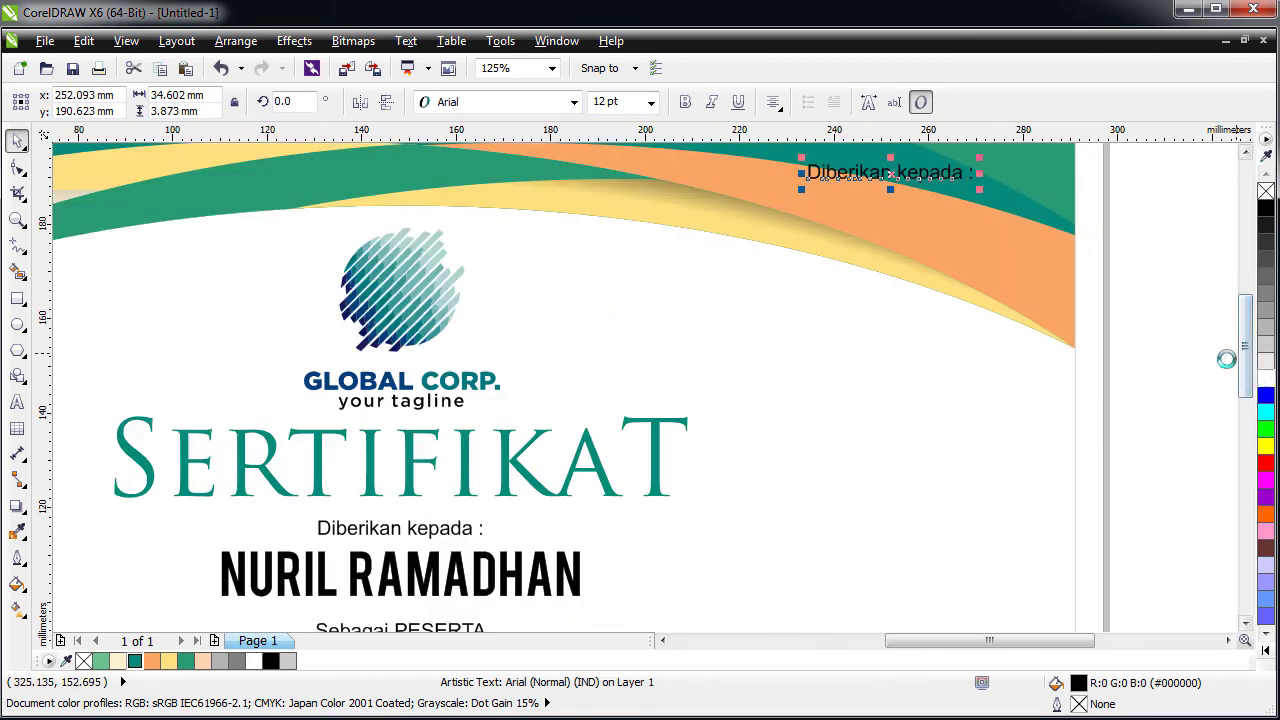
{"action": "left_click", "coordinate": [1265, 378]}
{"action": "scroll", "coordinate": [886, 238], "scroll_direction": "up", "scroll_amount": 2}
{"action": "scroll", "coordinate": [884, 212], "scroll_direction": "up", "scroll_amount": 4}
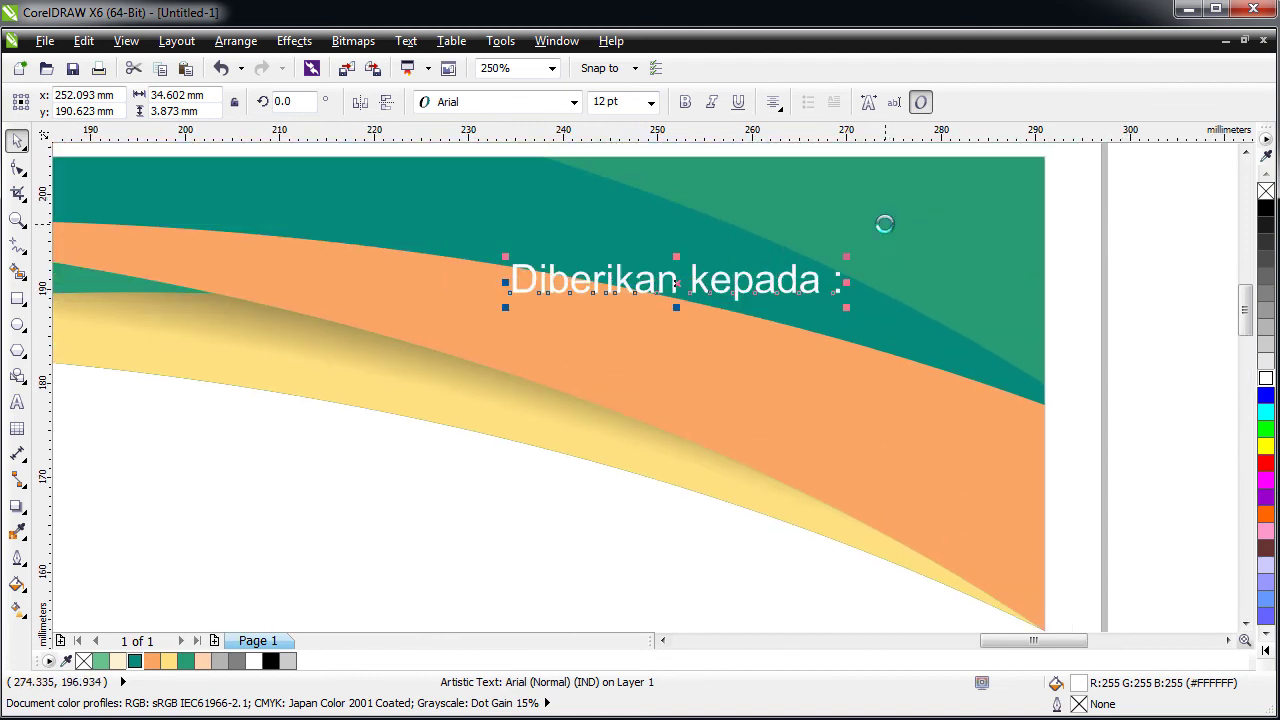
- Replace the copied top-right text with 'No. 123.A/BC/XII/2020'
{"action": "double_click", "coordinate": [593, 340]}
{"action": "key", "text": "ctrl+a"}
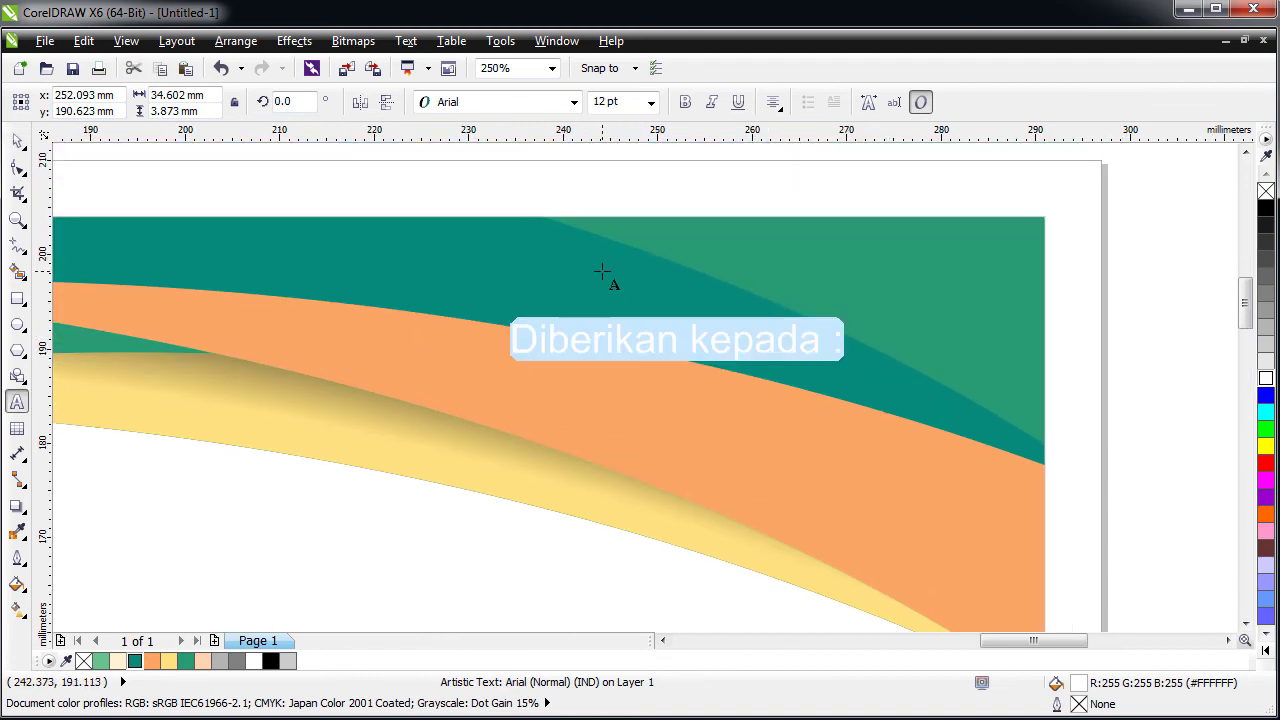
{"action": "type", "text": "NO."}
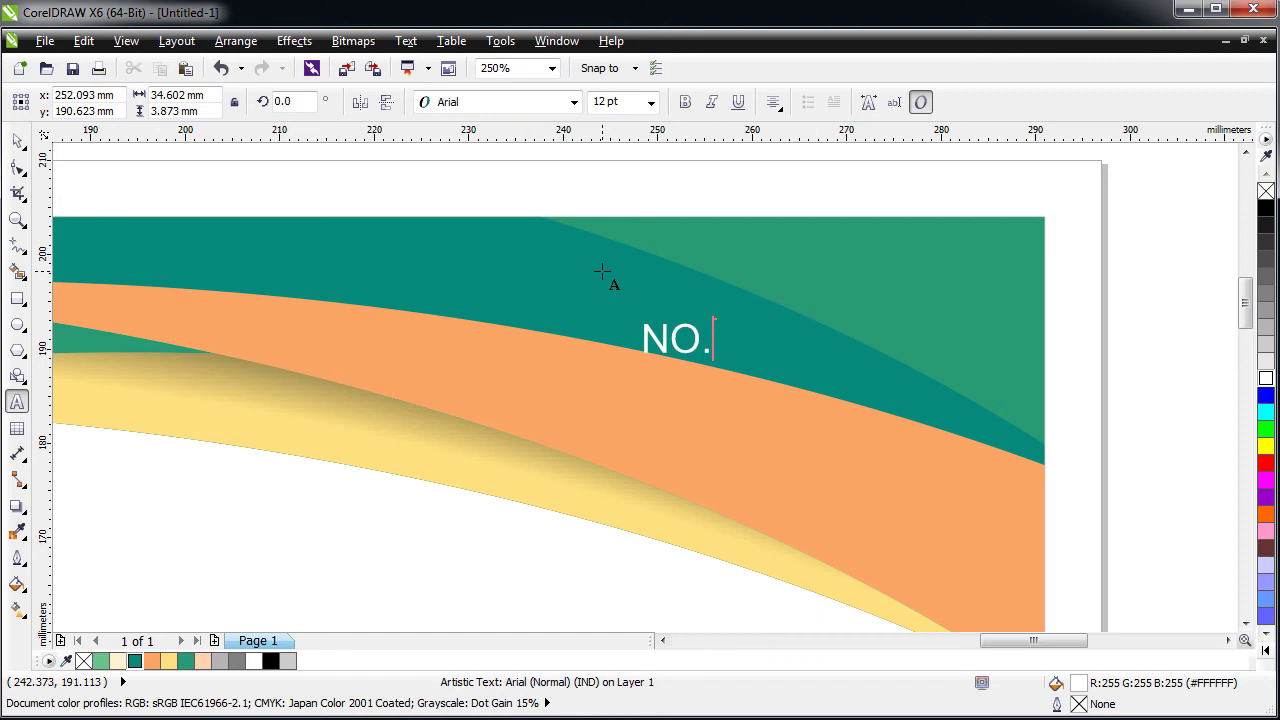
{"action": "key", "text": "BackSpace"}
{"action": "key", "text": "BackSpace"}
{"action": "type", "text": "O"}
{"action": "key", "text": "BackSpace"}
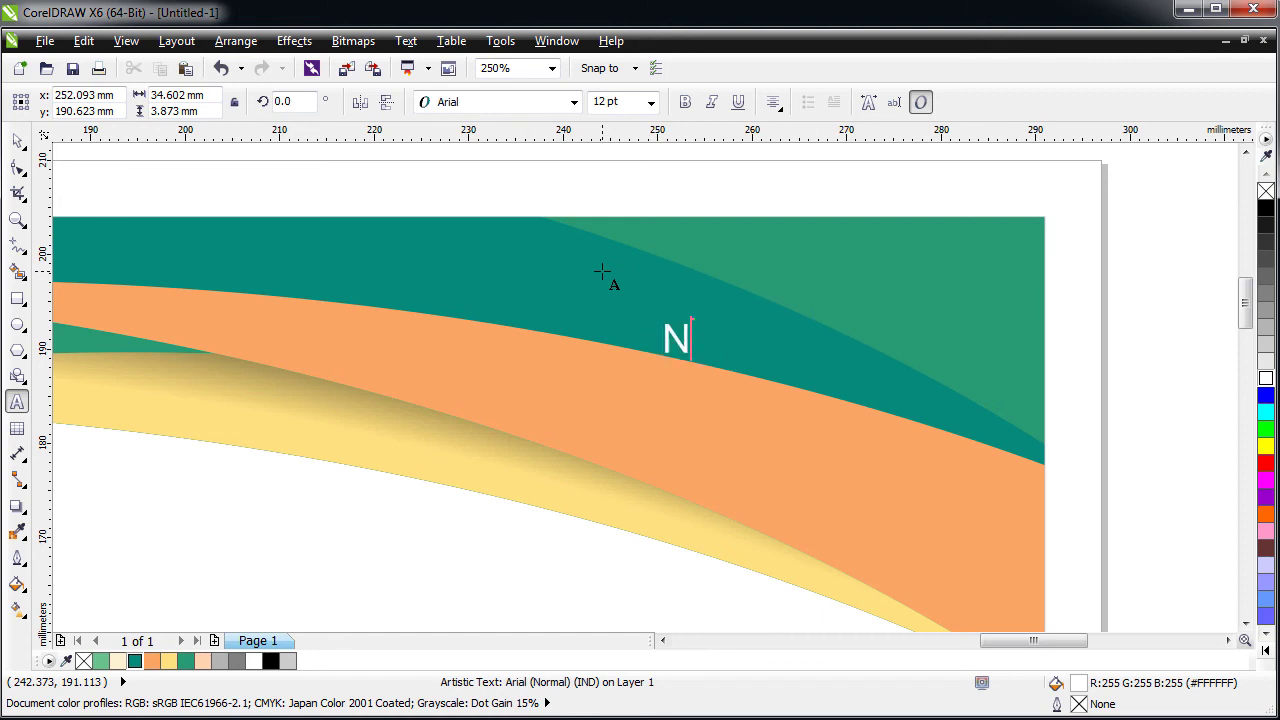
{"action": "type", "text": "o. "}
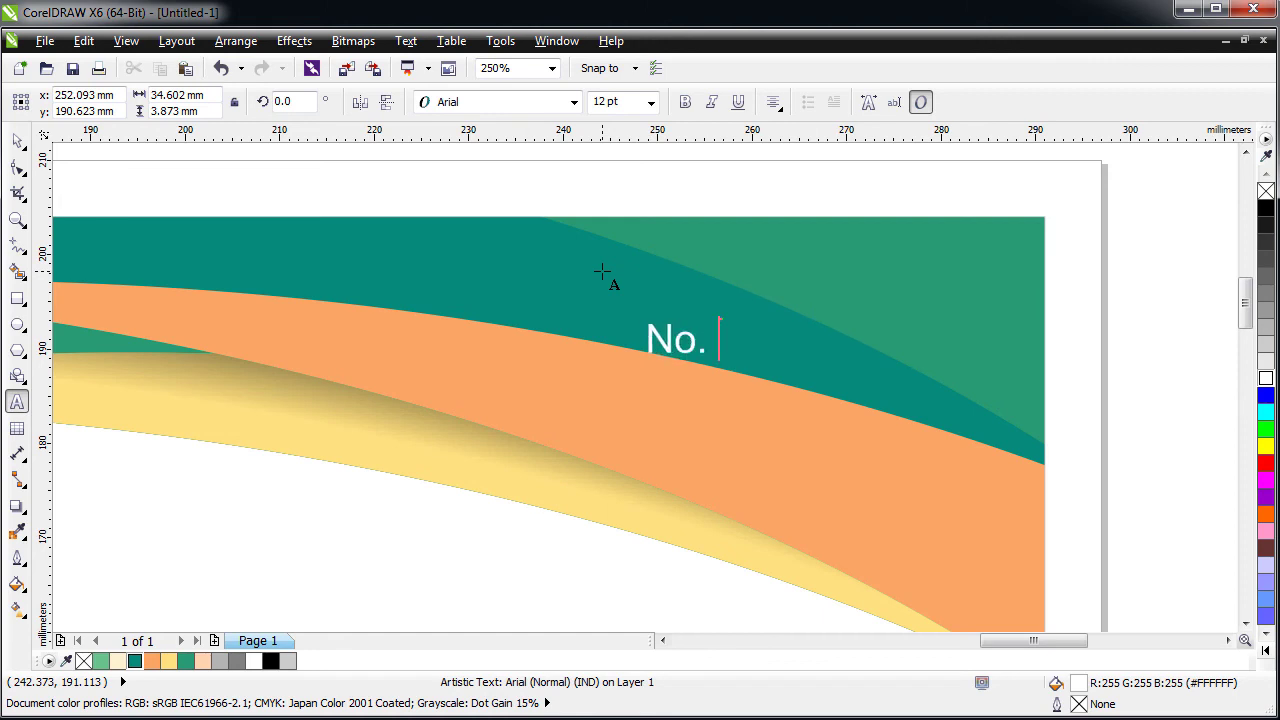
{"action": "type", "text": "123."}
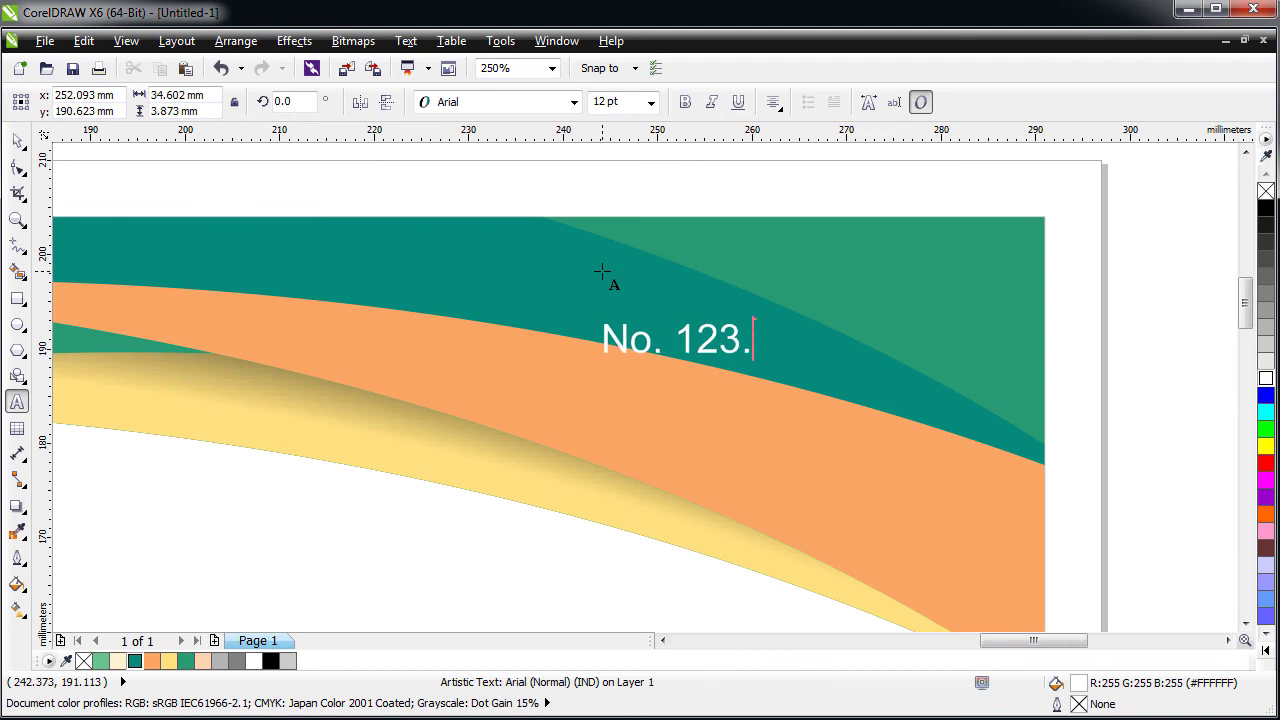
{"action": "type", "text": "A"}
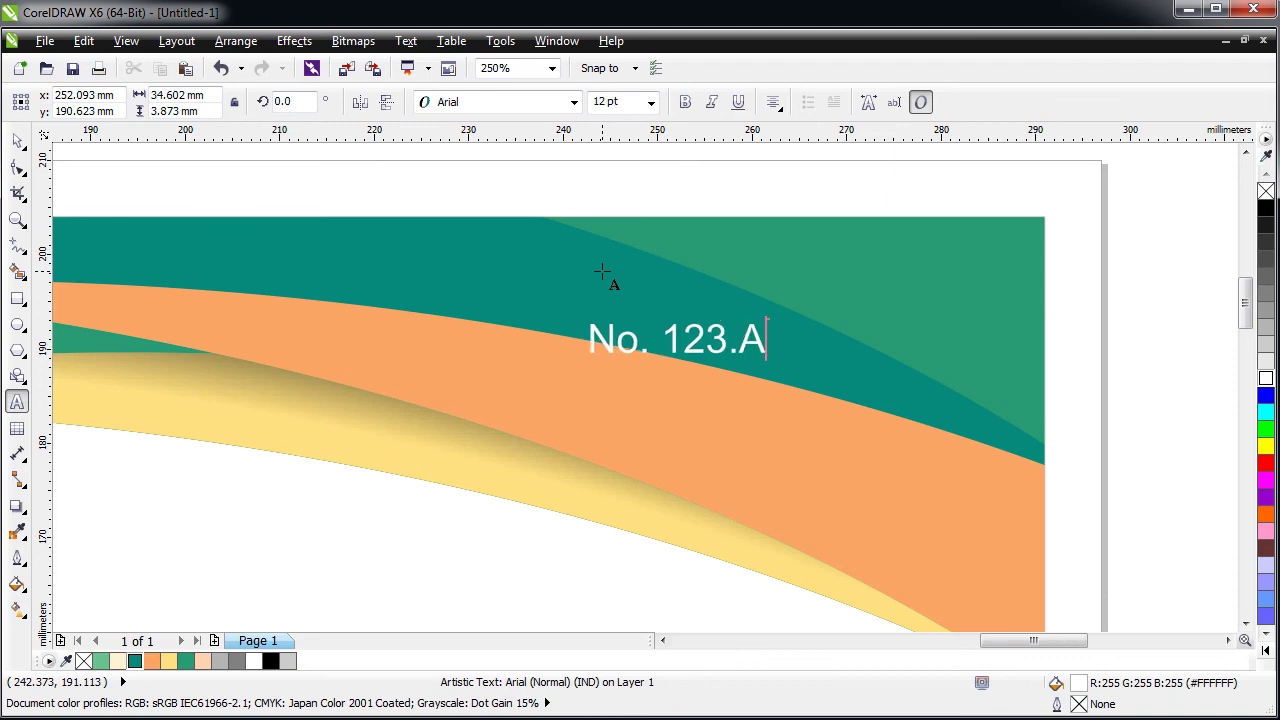
{"action": "type", "text": "/"}
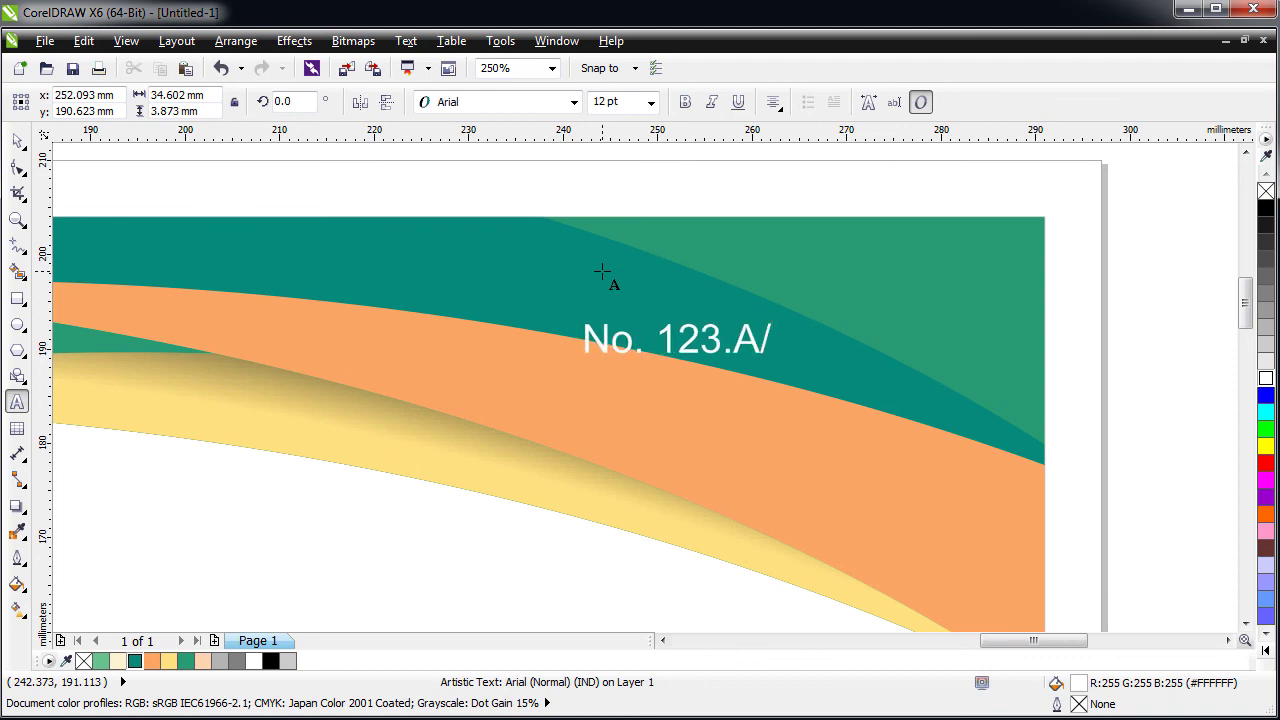
{"action": "type", "text": "bc"}
{"action": "key", "text": "BackSpace"}
{"action": "key", "text": "BackSpace"}
{"action": "type", "text": "BC"}
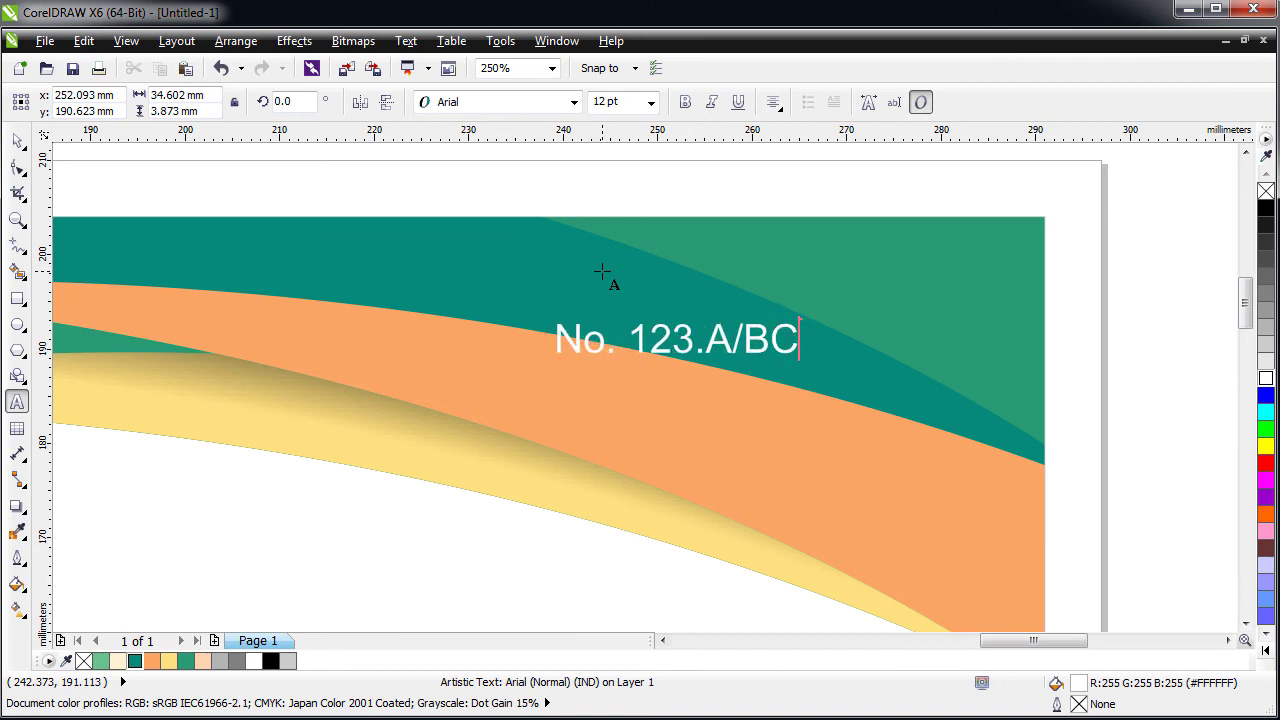
{"action": "type", "text": "/"}
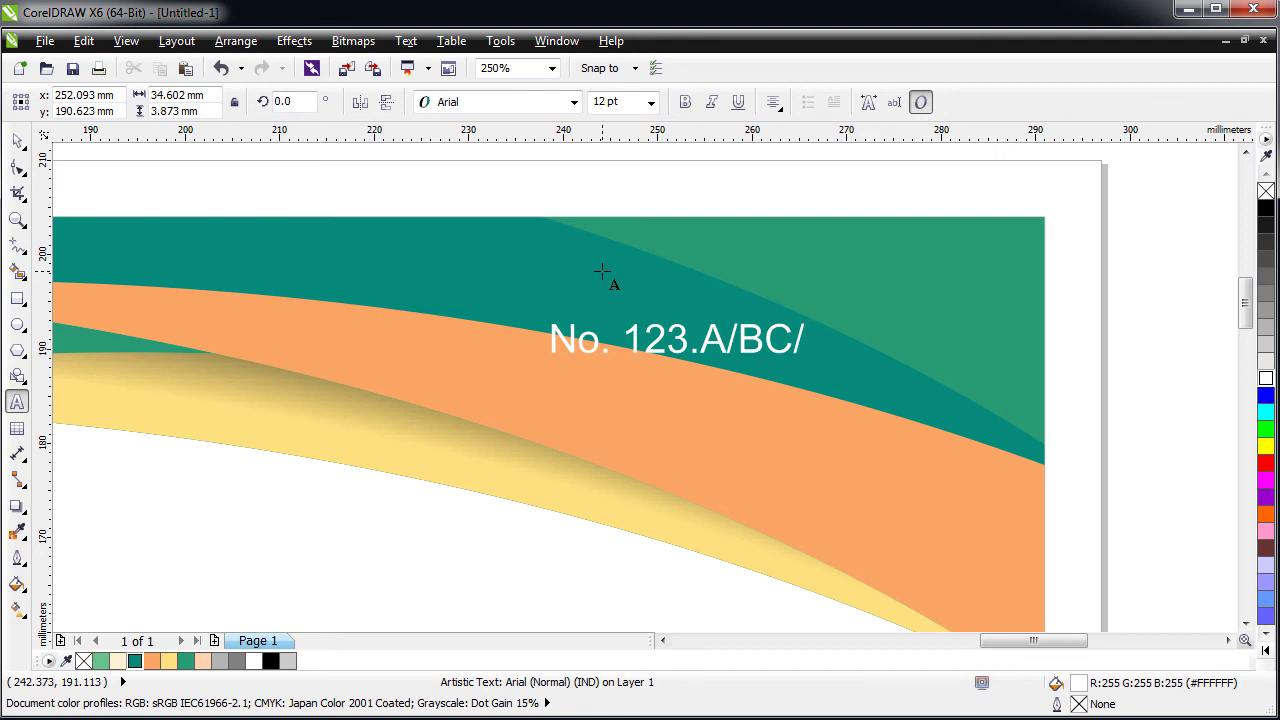
{"action": "type", "text": "XI"}
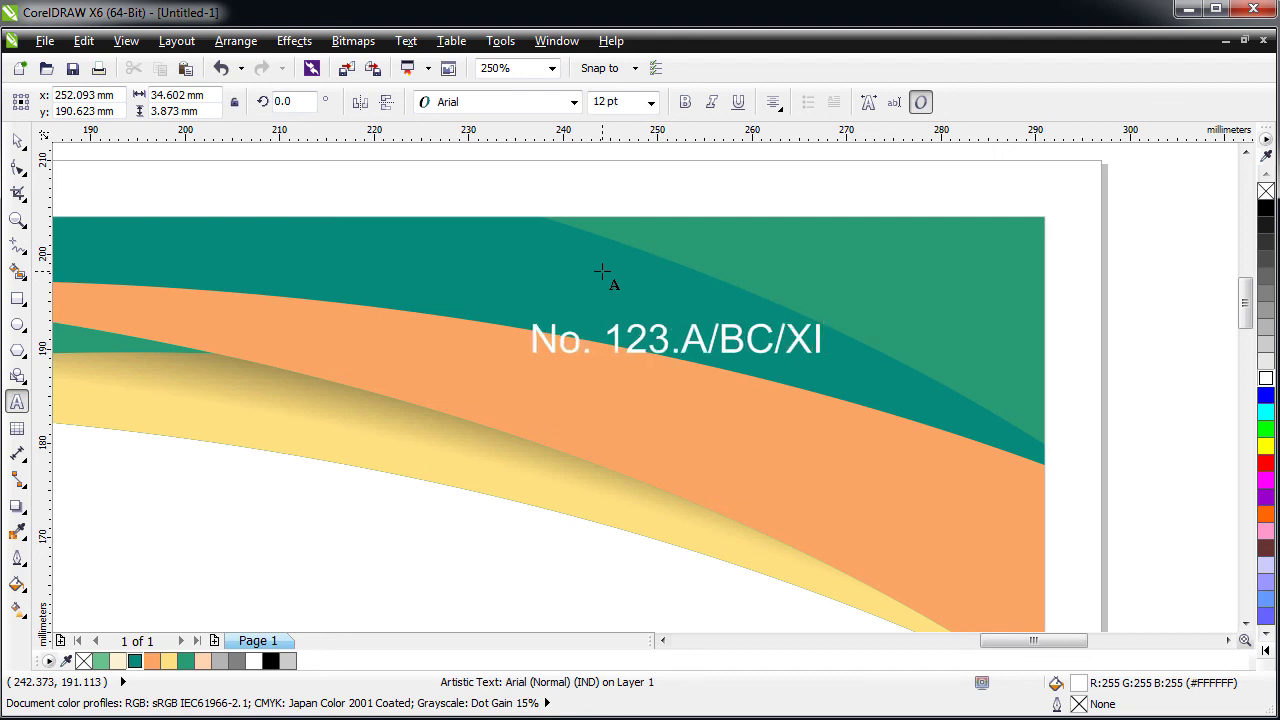
{"action": "type", "text": "I/"}
{"action": "type", "text": "2"}
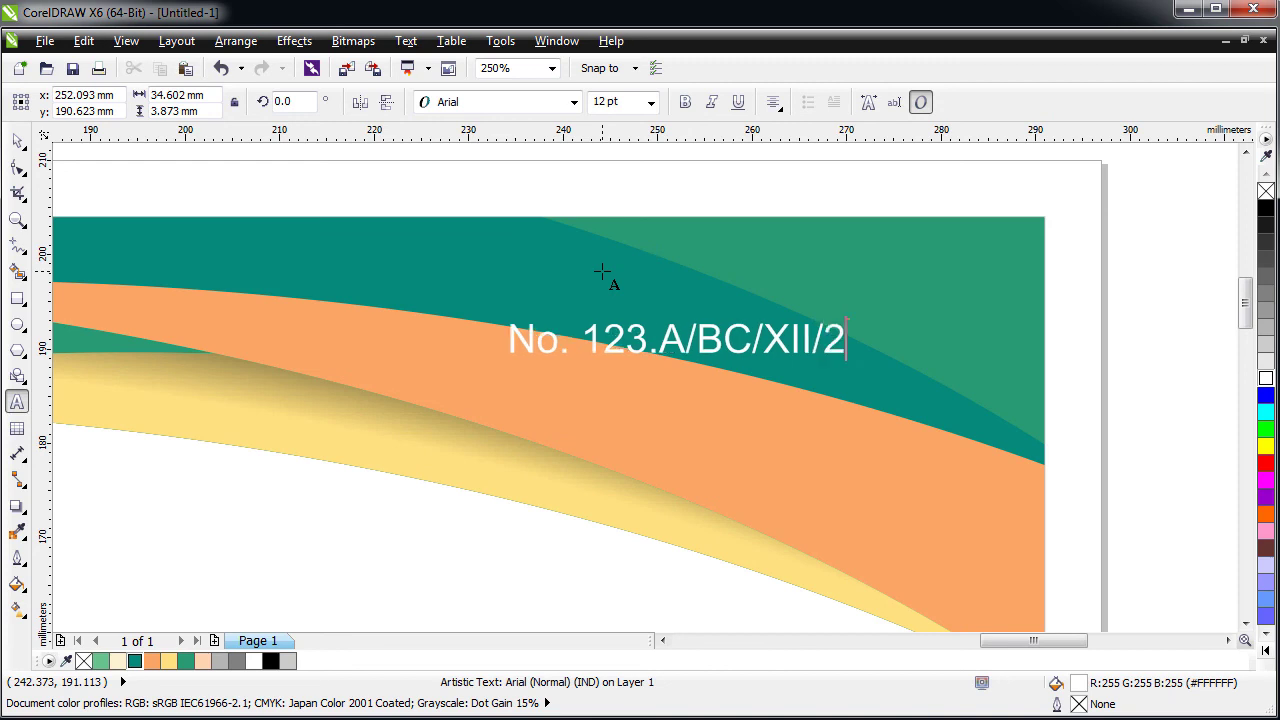
{"action": "type", "text": "020"}
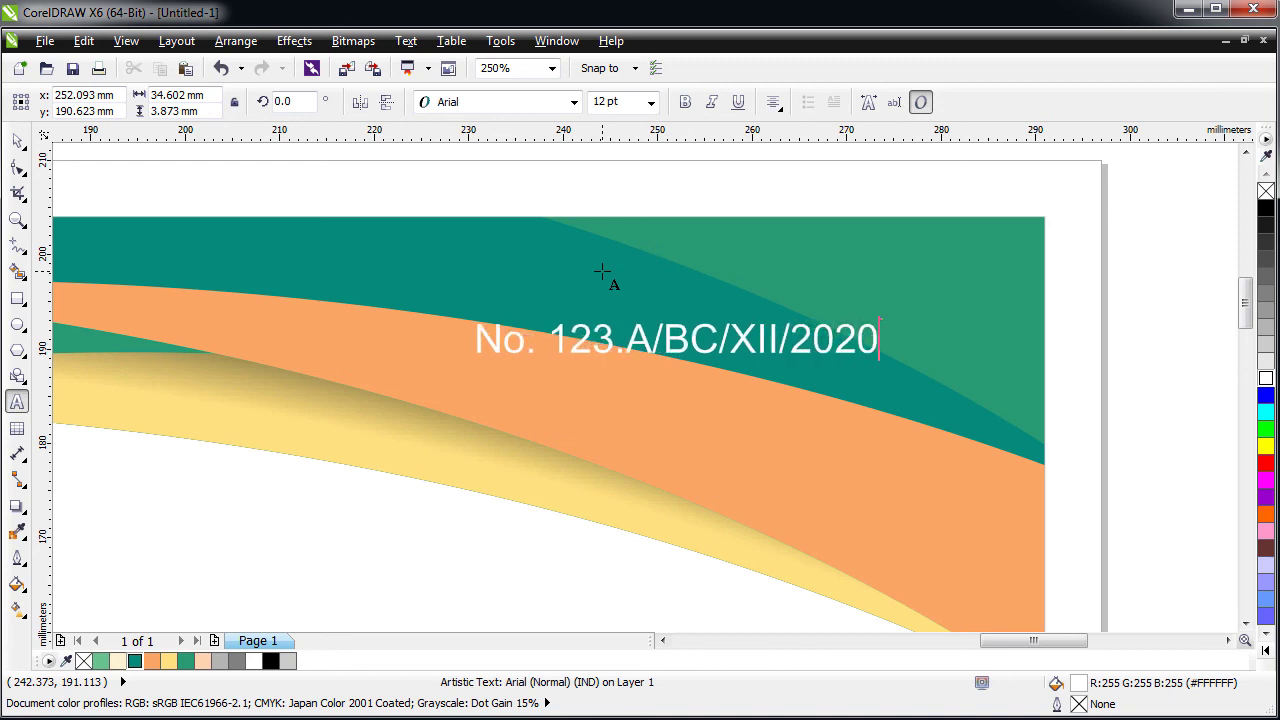
{"action": "left_click", "coordinate": [17, 140]}
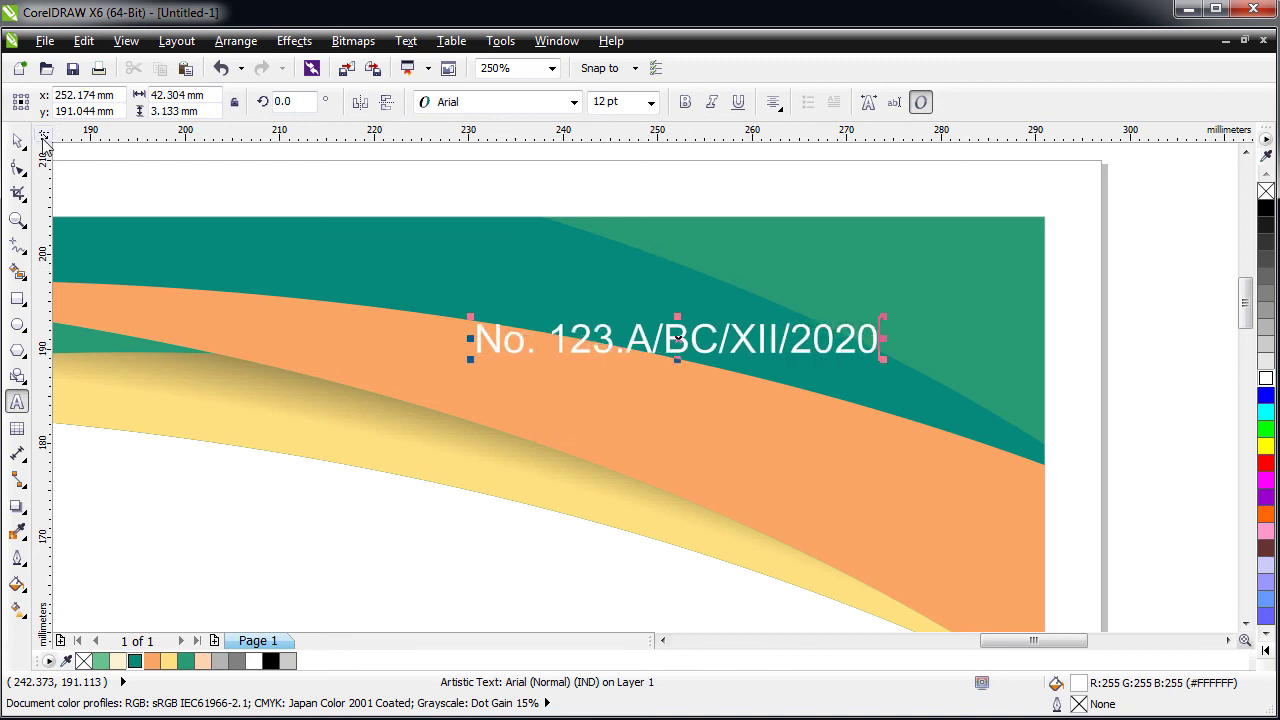
{"action": "key", "text": "F4"}
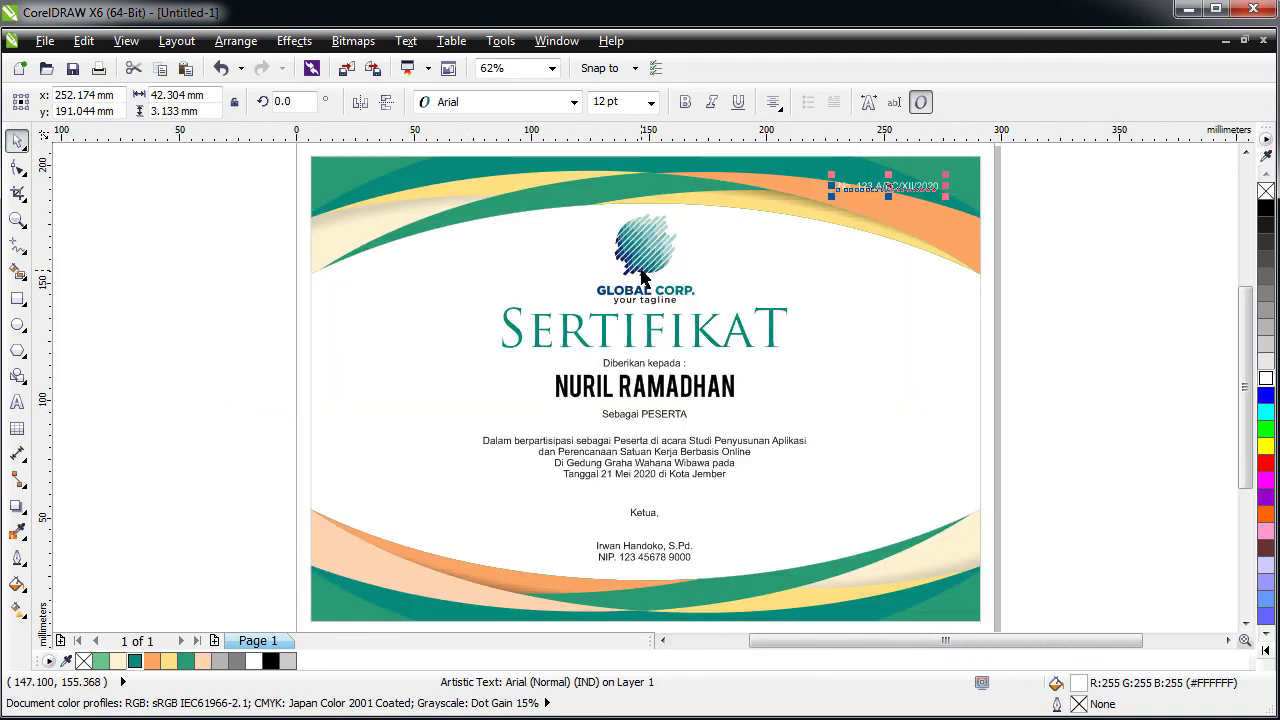
- Set the top-right certificate number to bold and fill it with black
{"action": "left_click", "coordinate": [289, 249]}
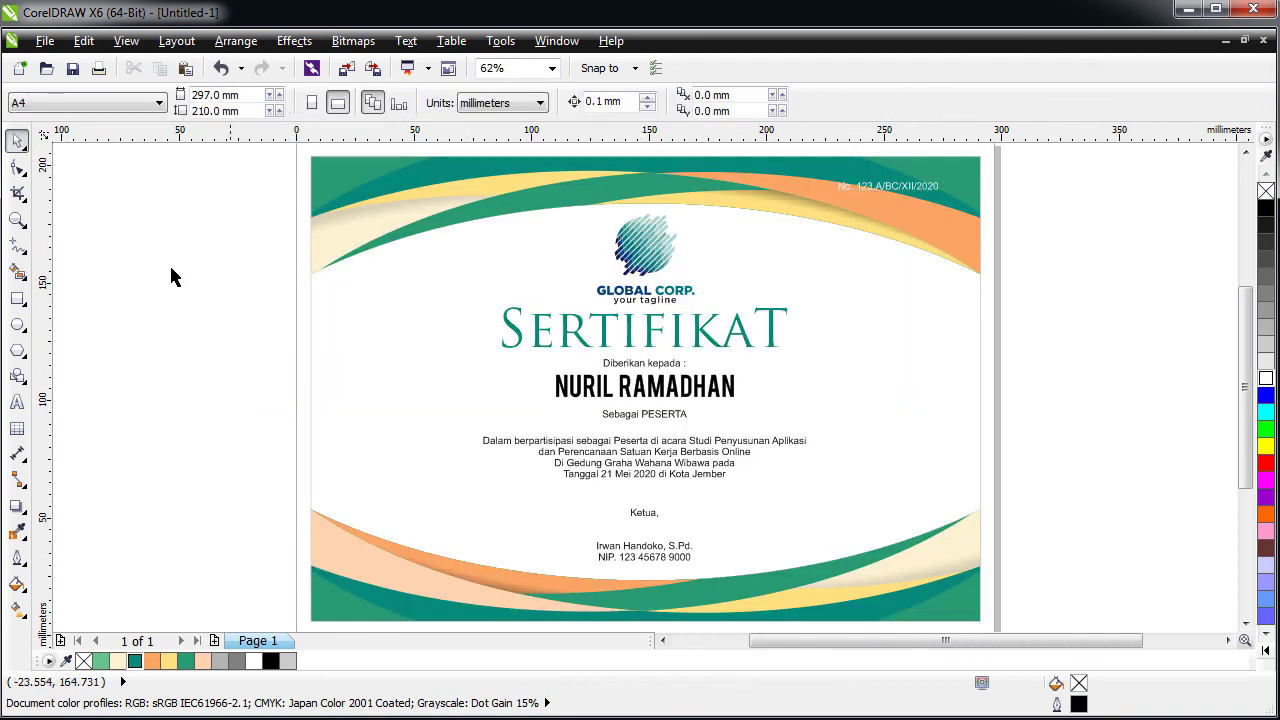
{"action": "left_click", "coordinate": [915, 187]}
{"action": "left_click", "coordinate": [686, 103]}
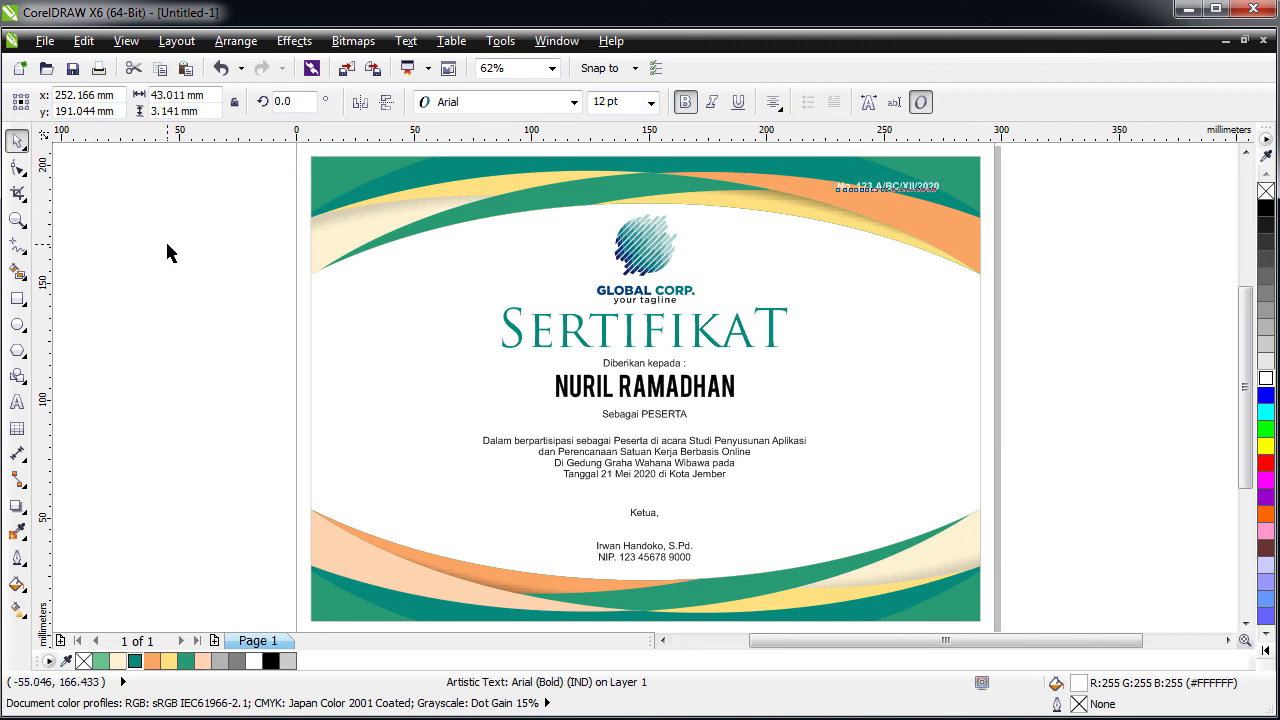
{"action": "left_click", "coordinate": [166, 250]}
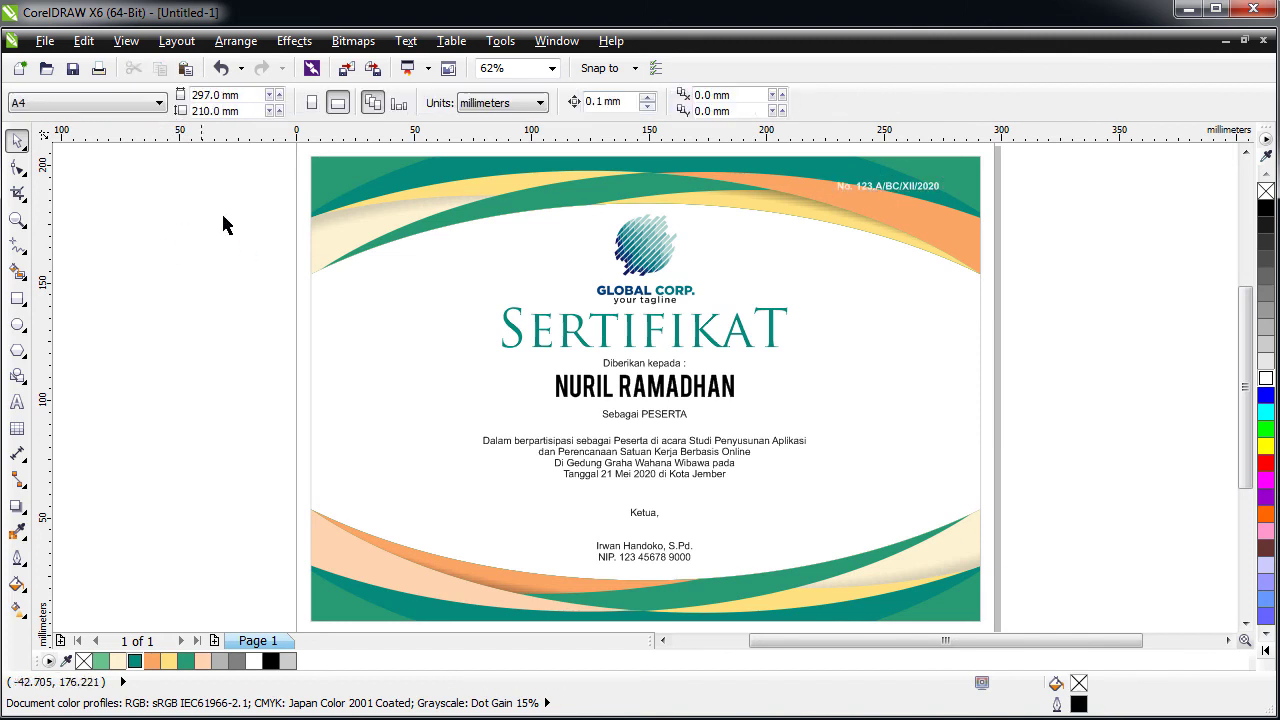
{"action": "left_click", "coordinate": [893, 189]}
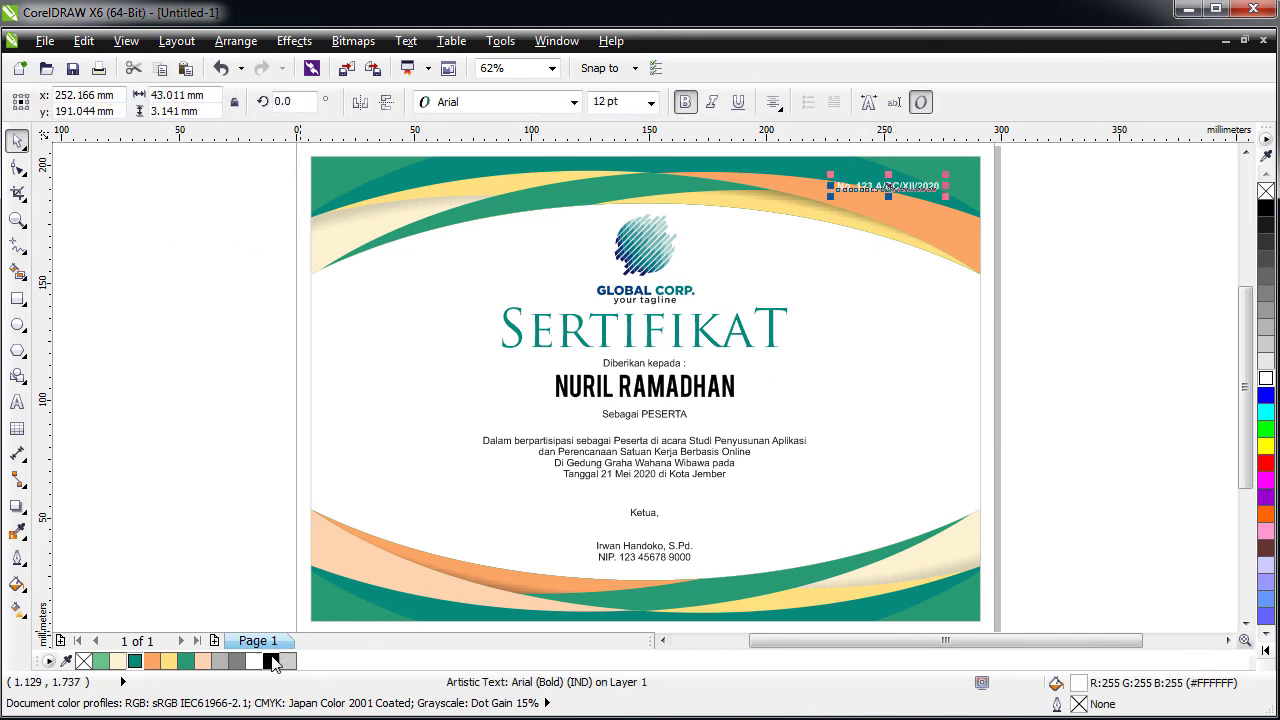
{"action": "left_click", "coordinate": [271, 660]}
{"action": "left_click", "coordinate": [158, 407]}
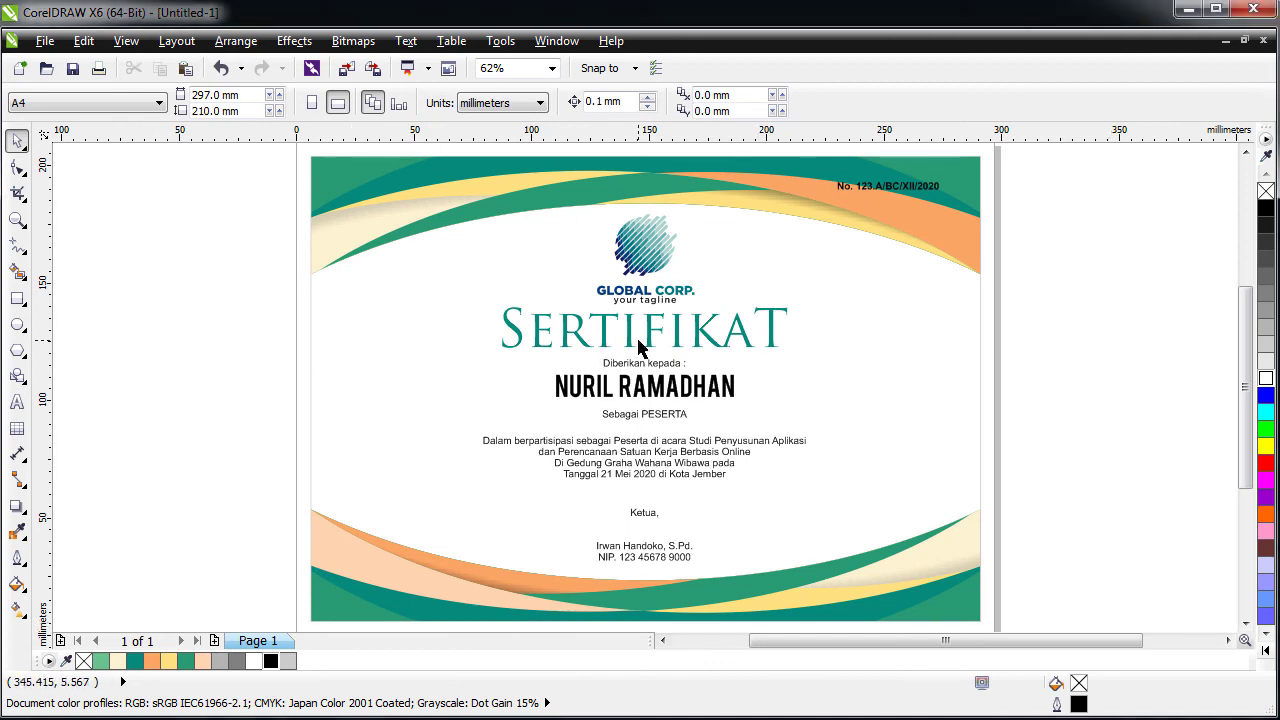
- Move the description paragraph and the three header lines slightly lower
{"action": "left_click_drag", "start_coordinate": [248, 362], "coordinate": [320, 445]}
{"action": "left_click_drag", "start_coordinate": [677, 474], "coordinate": [676, 485]}
{"action": "left_click", "coordinate": [655, 415]}
{"action": "left_click", "coordinate": [648, 385], "text": "shift"}
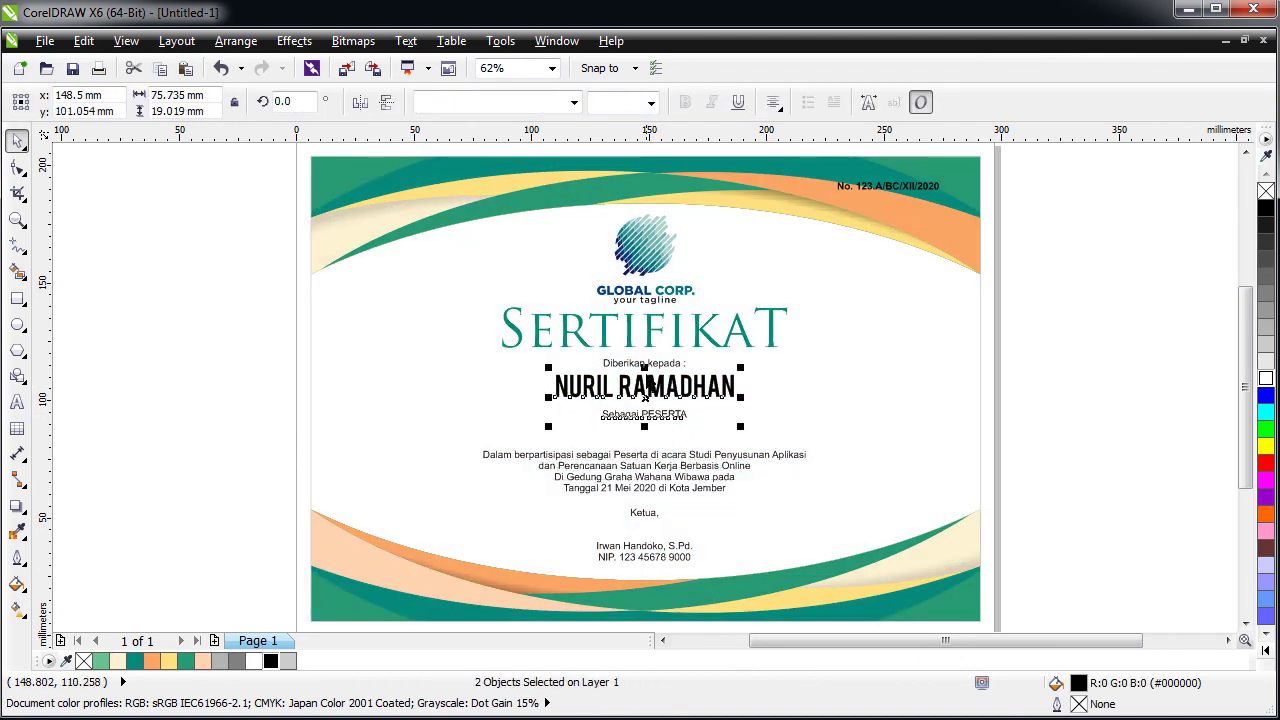
{"action": "left_click", "coordinate": [660, 366], "text": "shift"}
{"action": "left_click_drag", "start_coordinate": [655, 388], "coordinate": [654, 400]}
- Enlarge the SERTIFIKAT title to 72.137 pt, about 140 mm wide
{"action": "left_click", "coordinate": [655, 345]}
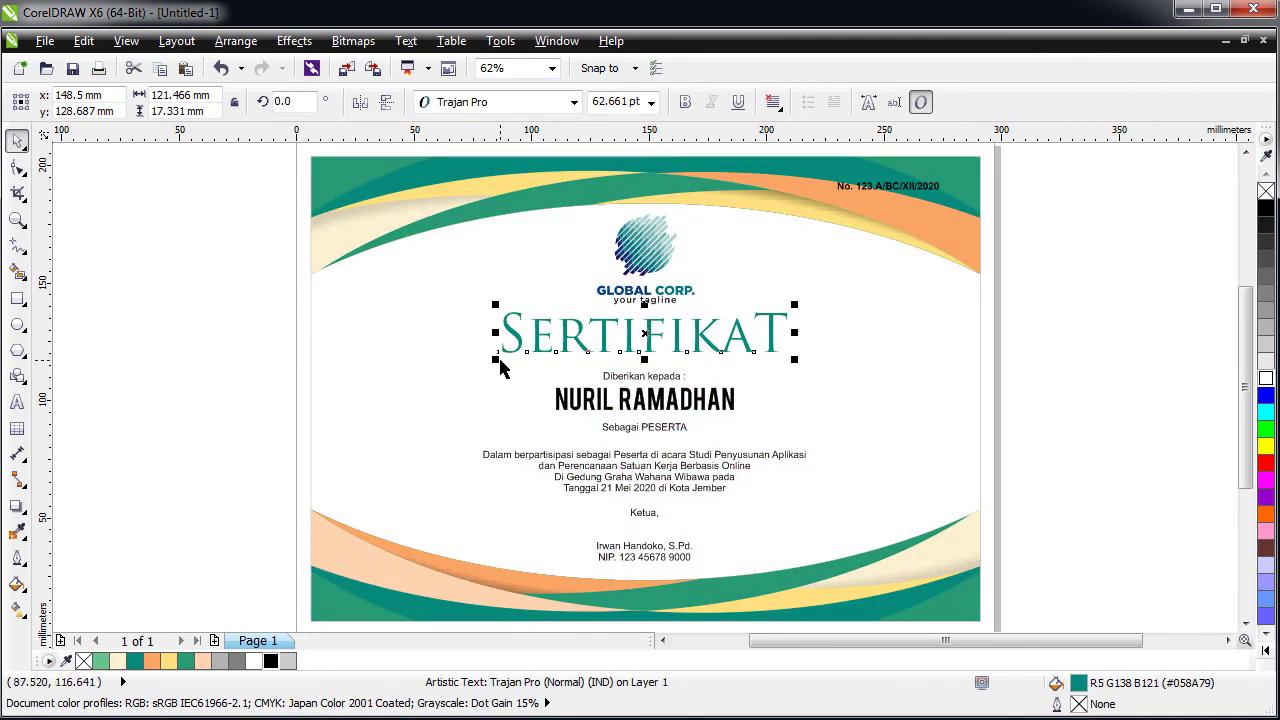
{"action": "left_click_drag", "start_coordinate": [498, 364], "coordinate": [482, 366]}
{"action": "left_click", "coordinate": [152, 363]}
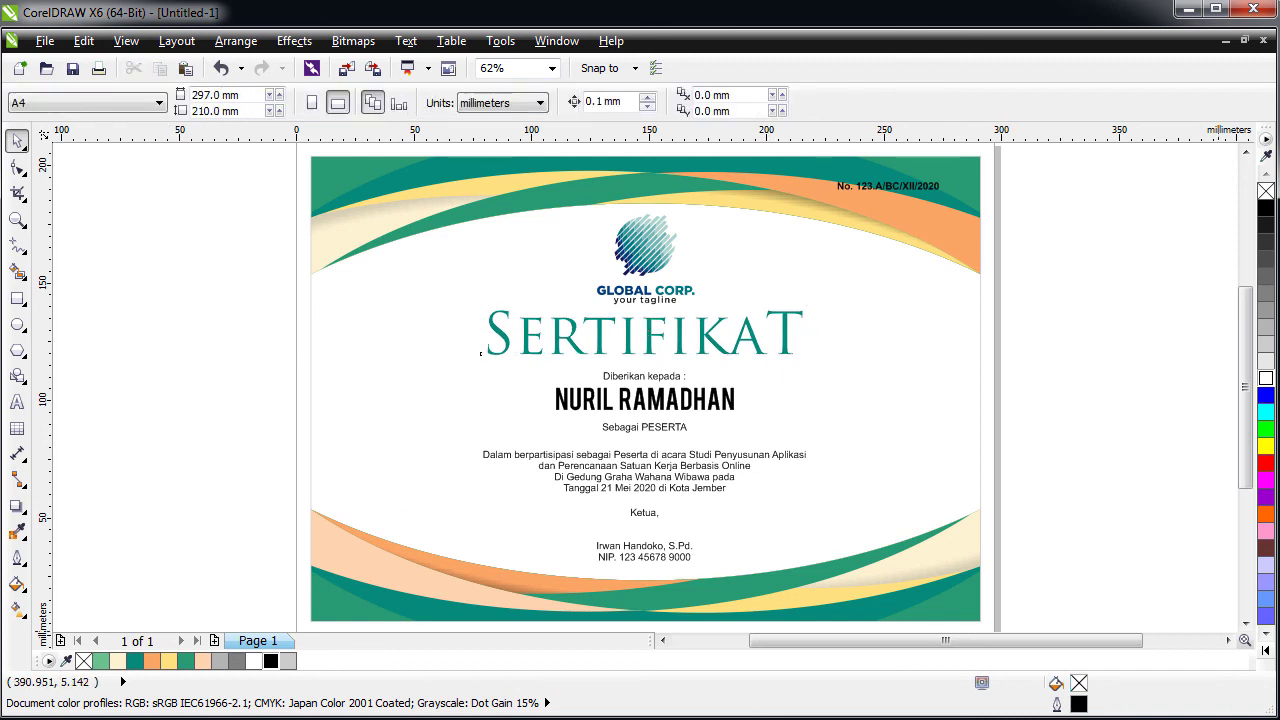
{"action": "key", "text": "Tab"}
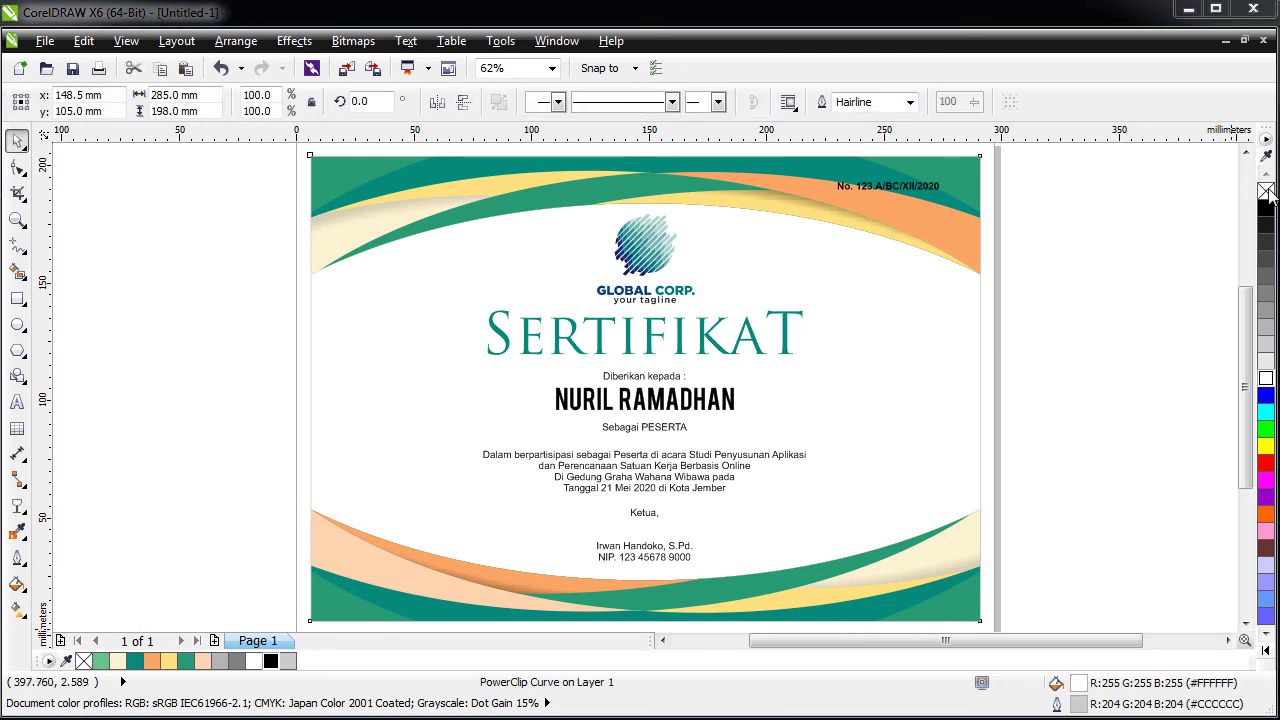
{"action": "left_click", "coordinate": [232, 266]}
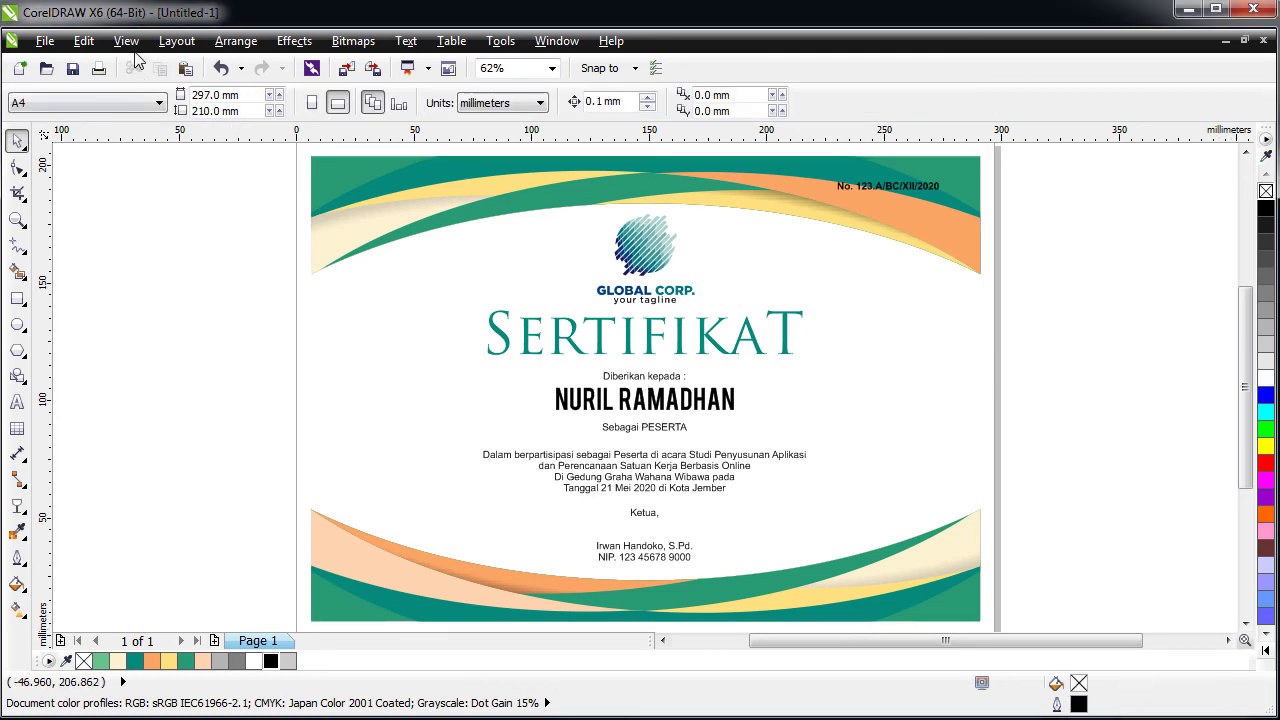
- Save the drawing as a CDR file named 'Green Sertifikat'
{"action": "left_click", "coordinate": [73, 79]}
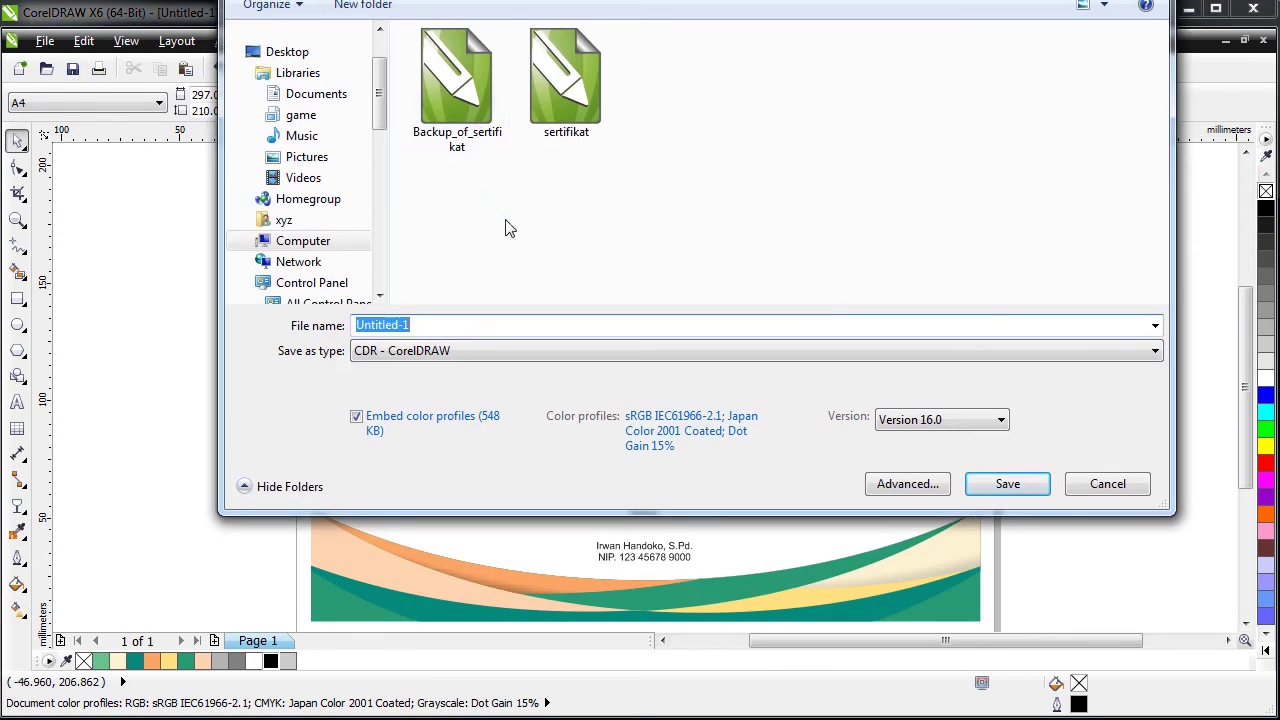
{"action": "left_click", "coordinate": [471, 323]}
{"action": "type", "text": "Green Sertifikat"}
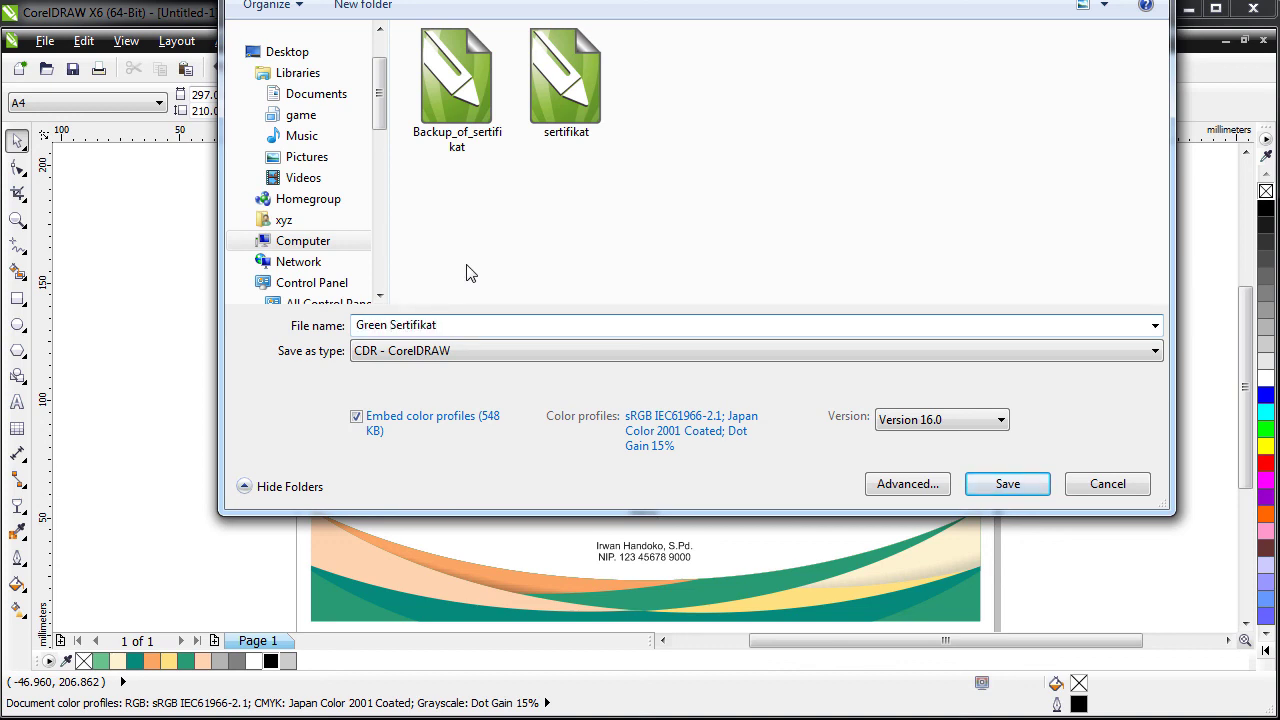
{"action": "key", "text": "Return"}
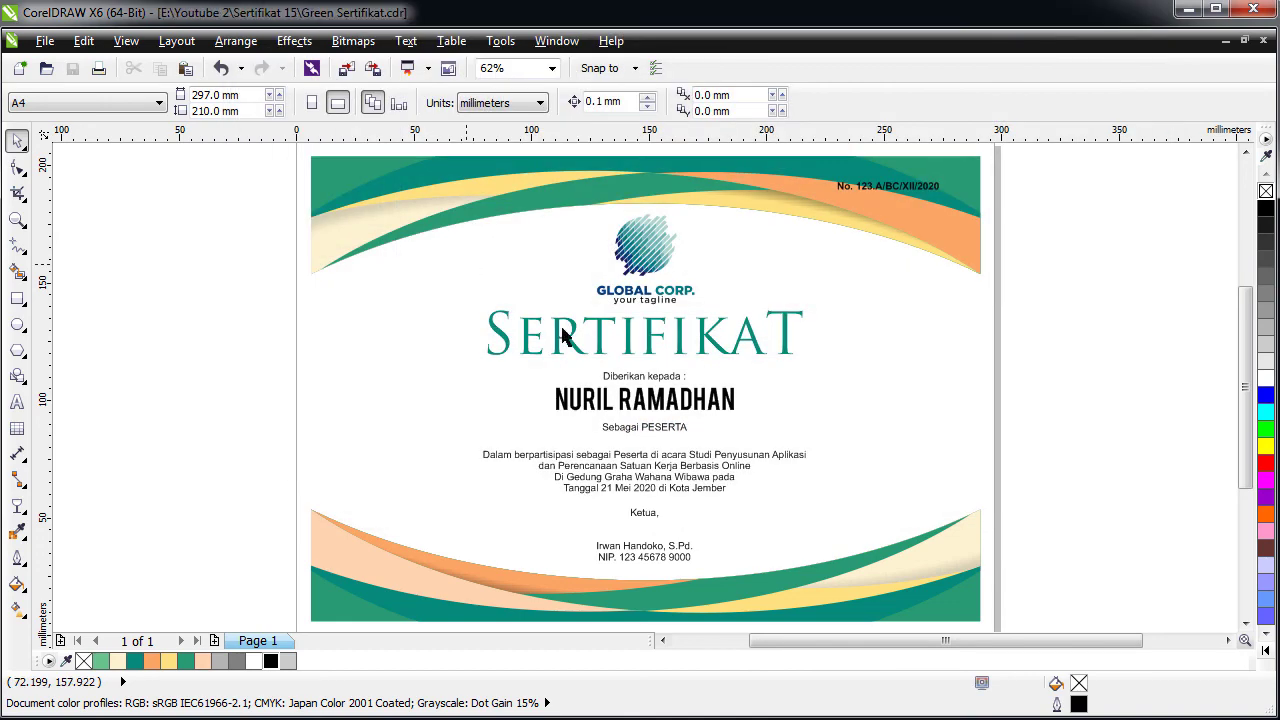